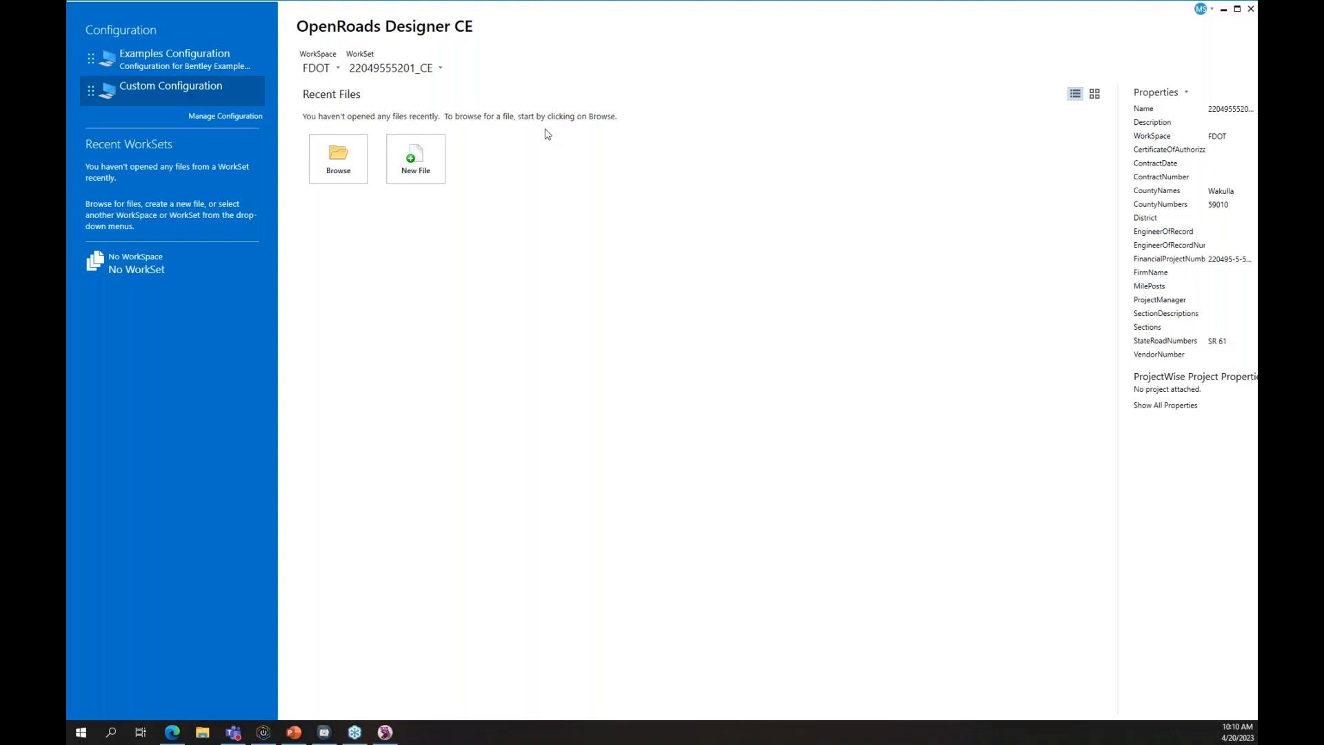
- Create a WorkSet named PlanSetManager from the 0_WORKSET_TEMPLATE template
left_click(429, 71)
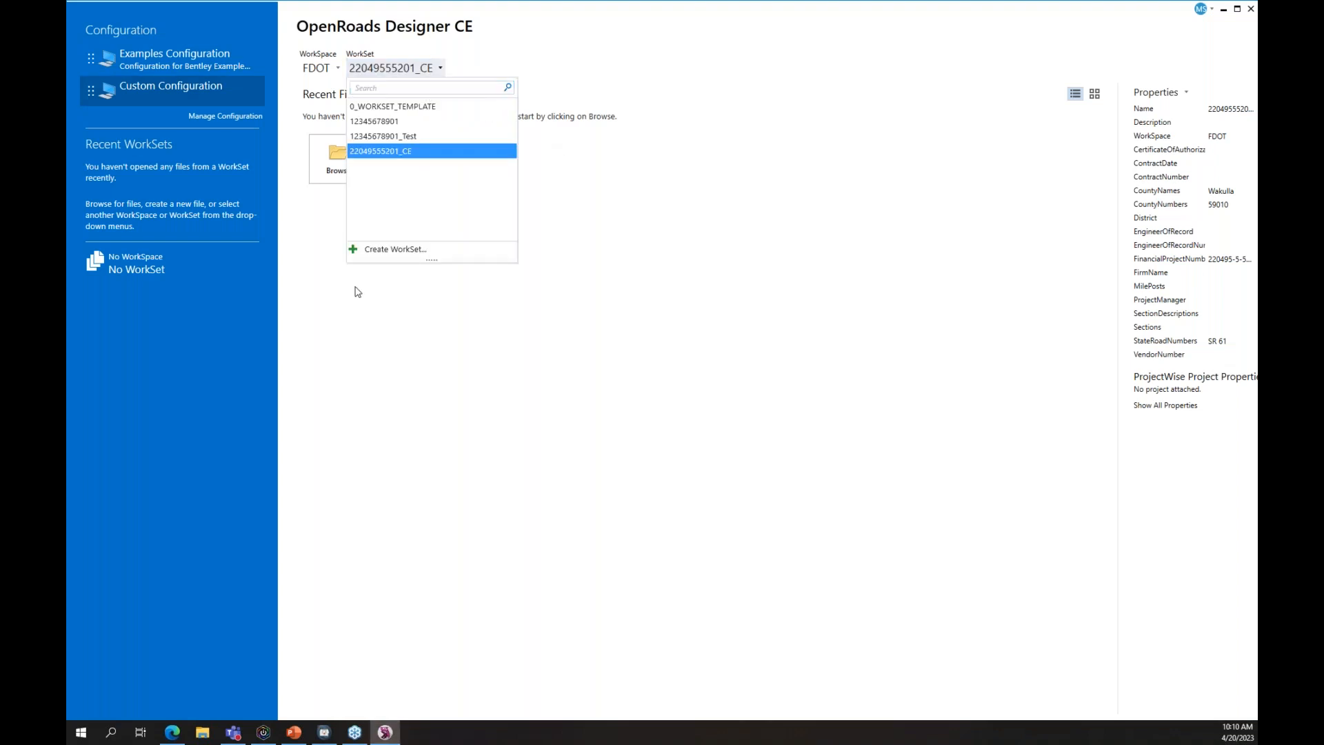
left_click(400, 250)
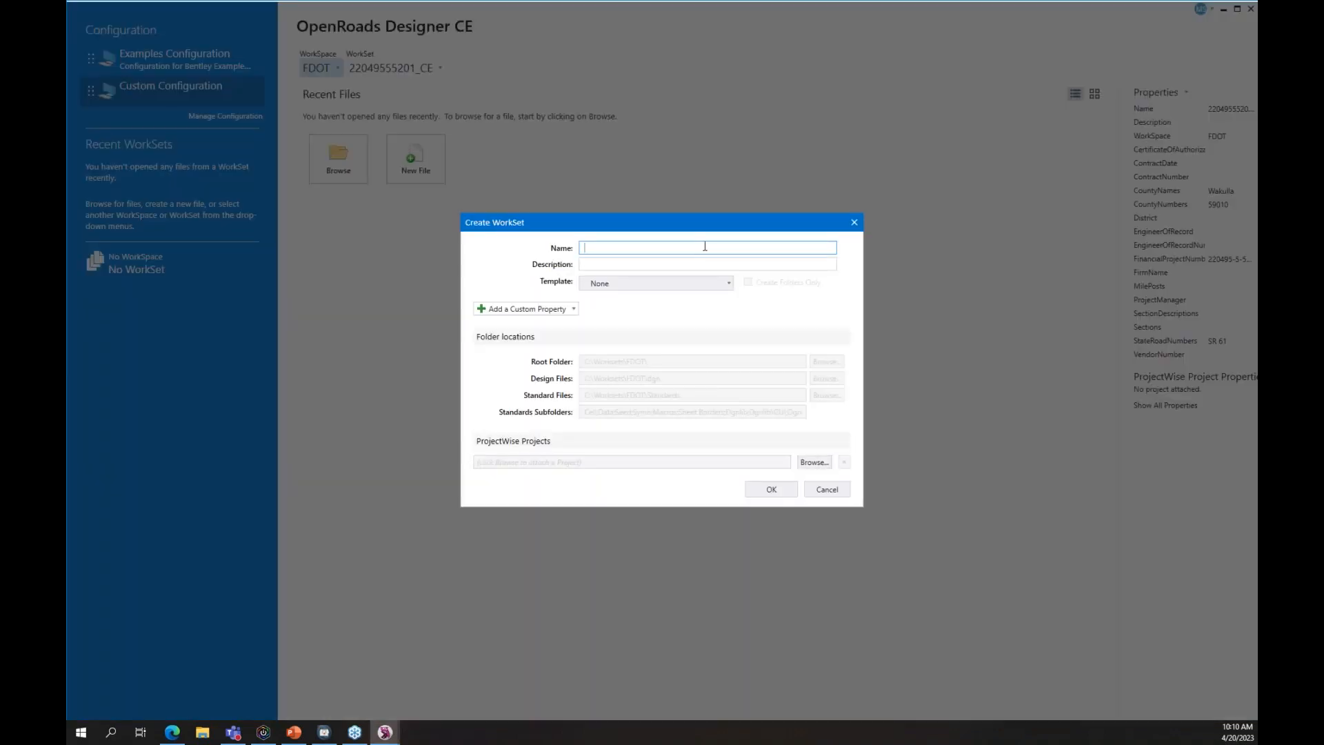
type("PlanSet")
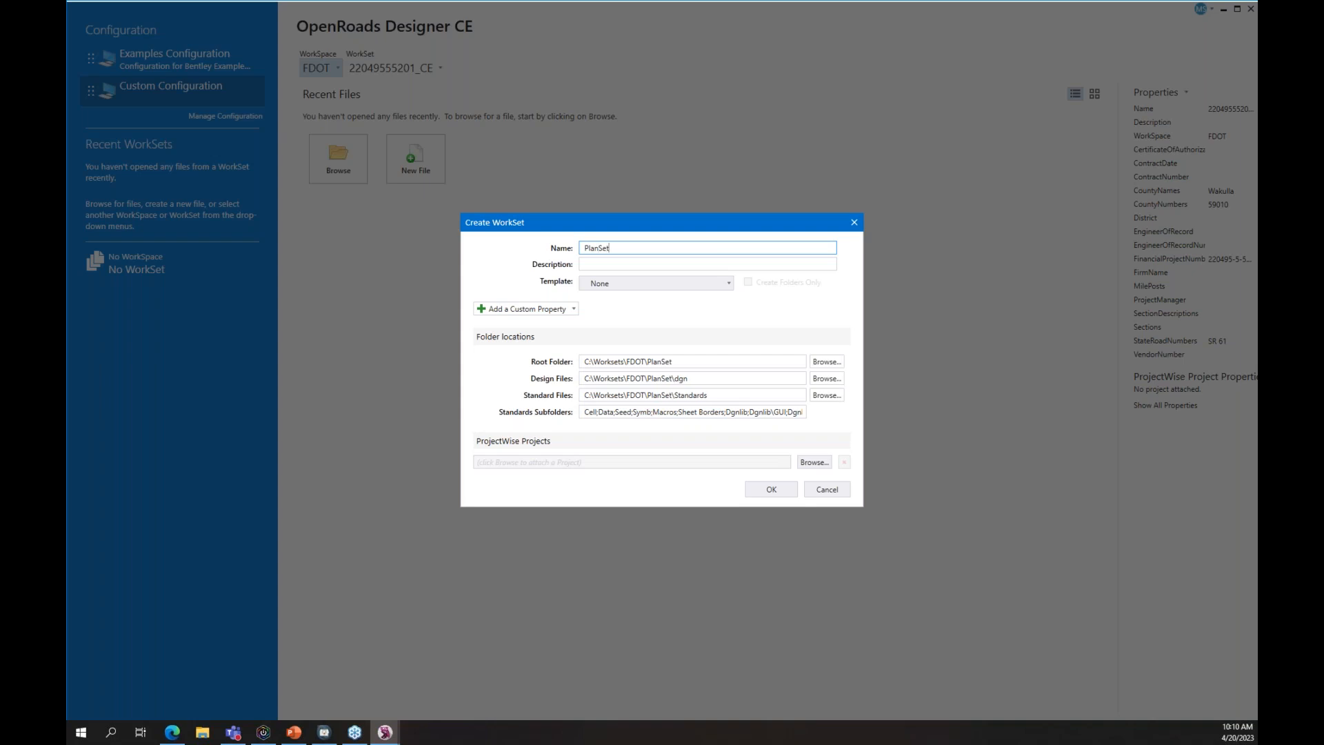
type("Manager")
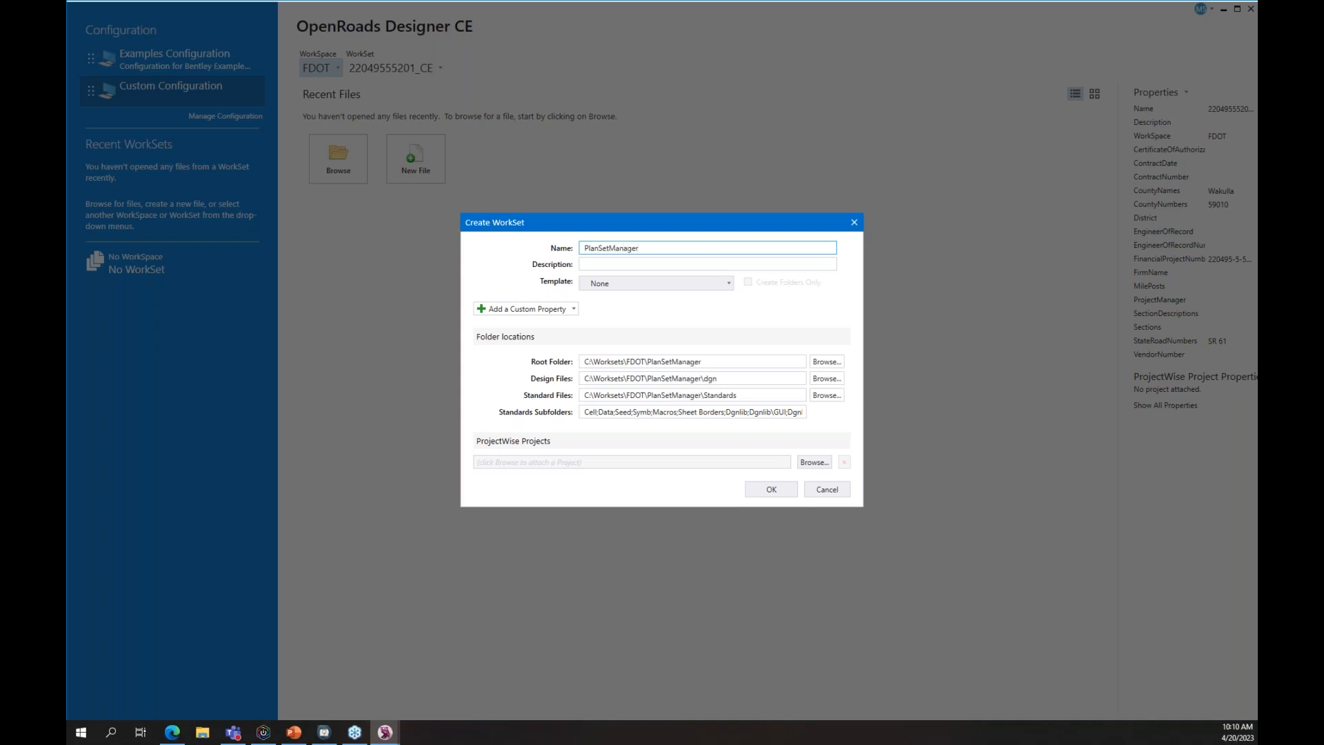
left_click(668, 285)
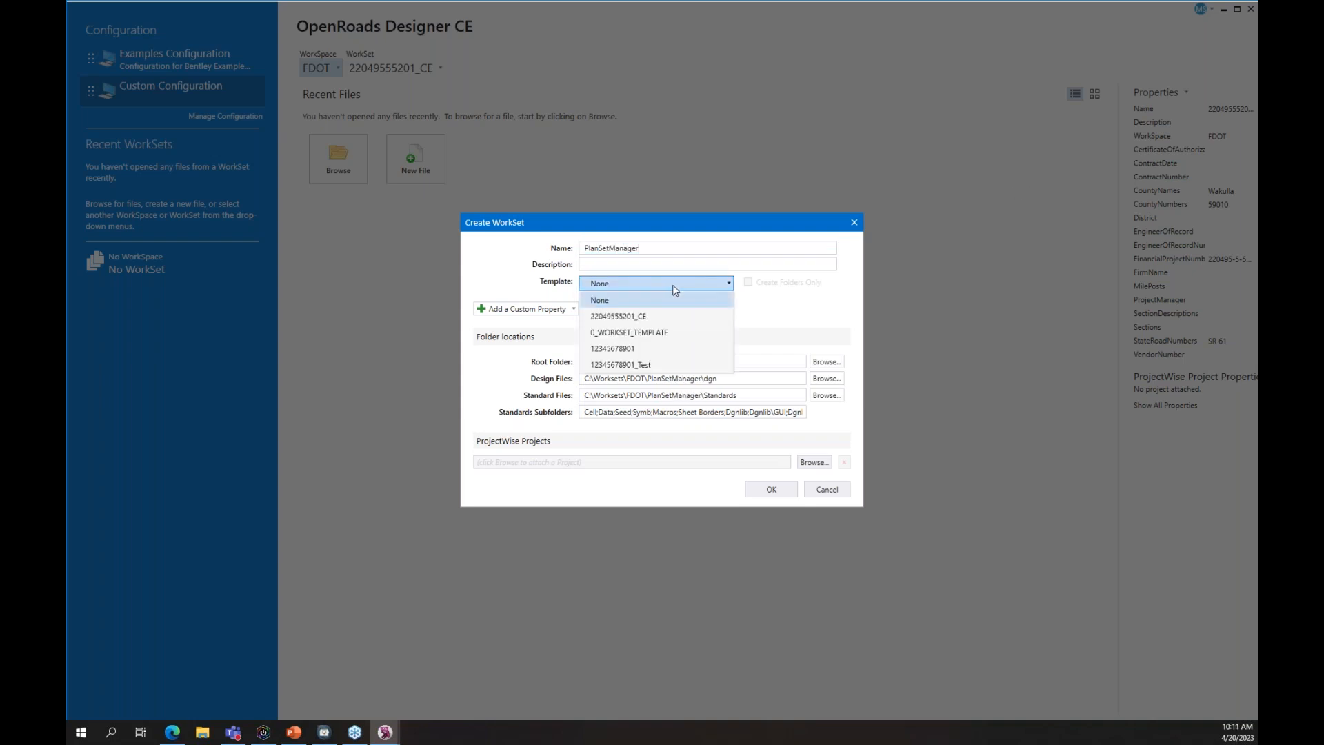
left_click(669, 333)
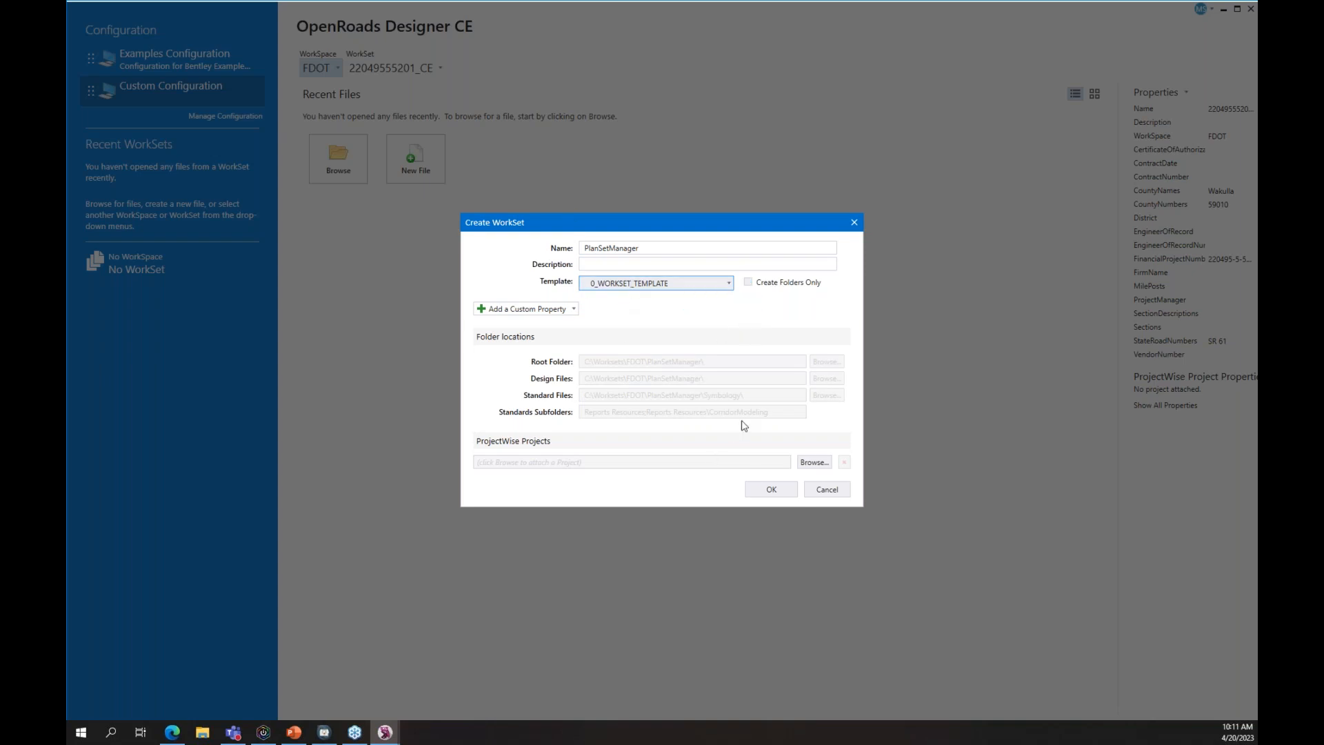
left_click(779, 495)
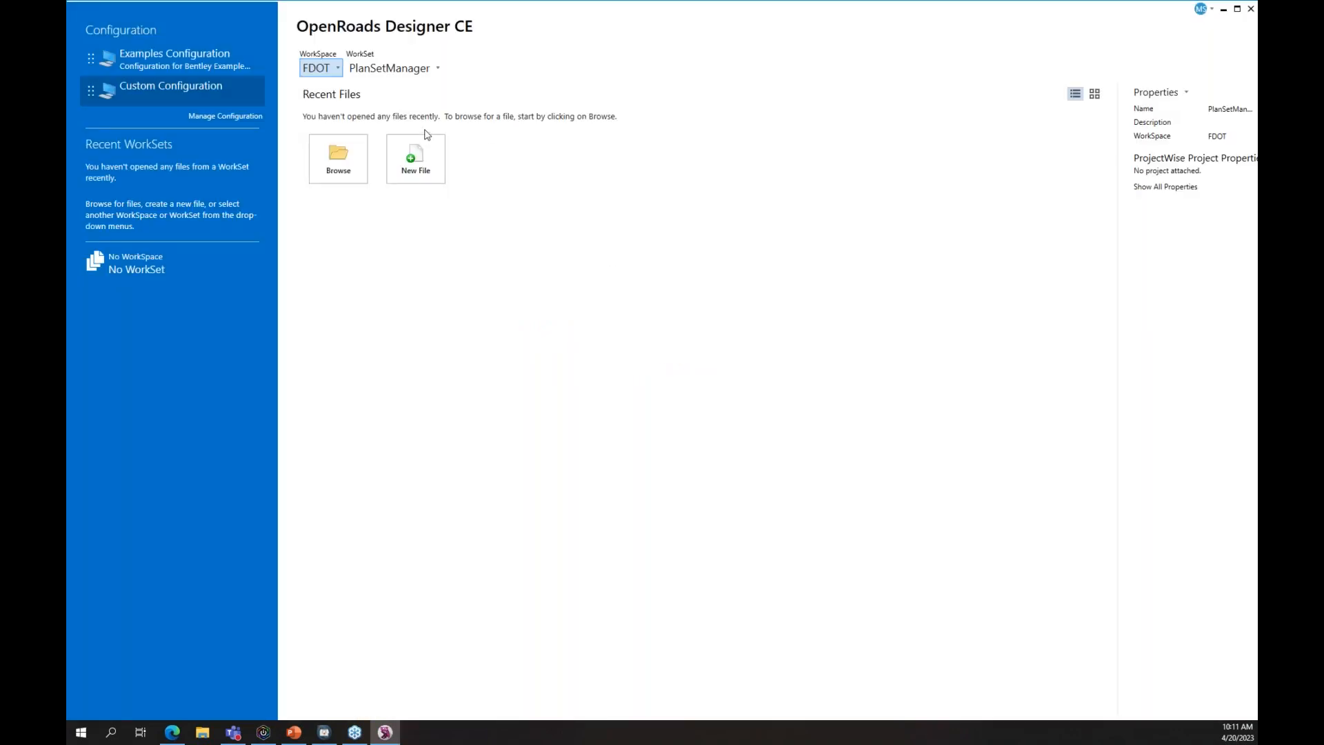
- Open _BlankFile.dgn from the PlanSetManager WorkSet folder
left_click(346, 166)
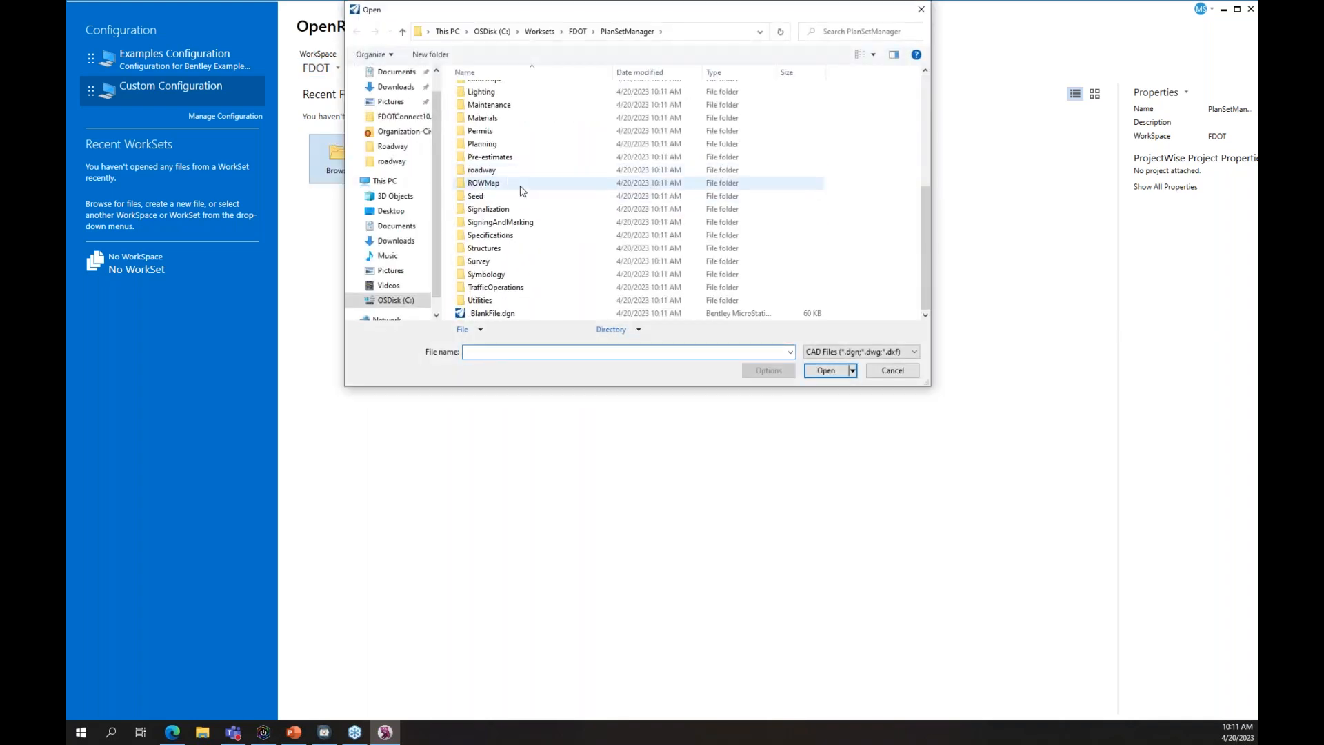
left_click(500, 313)
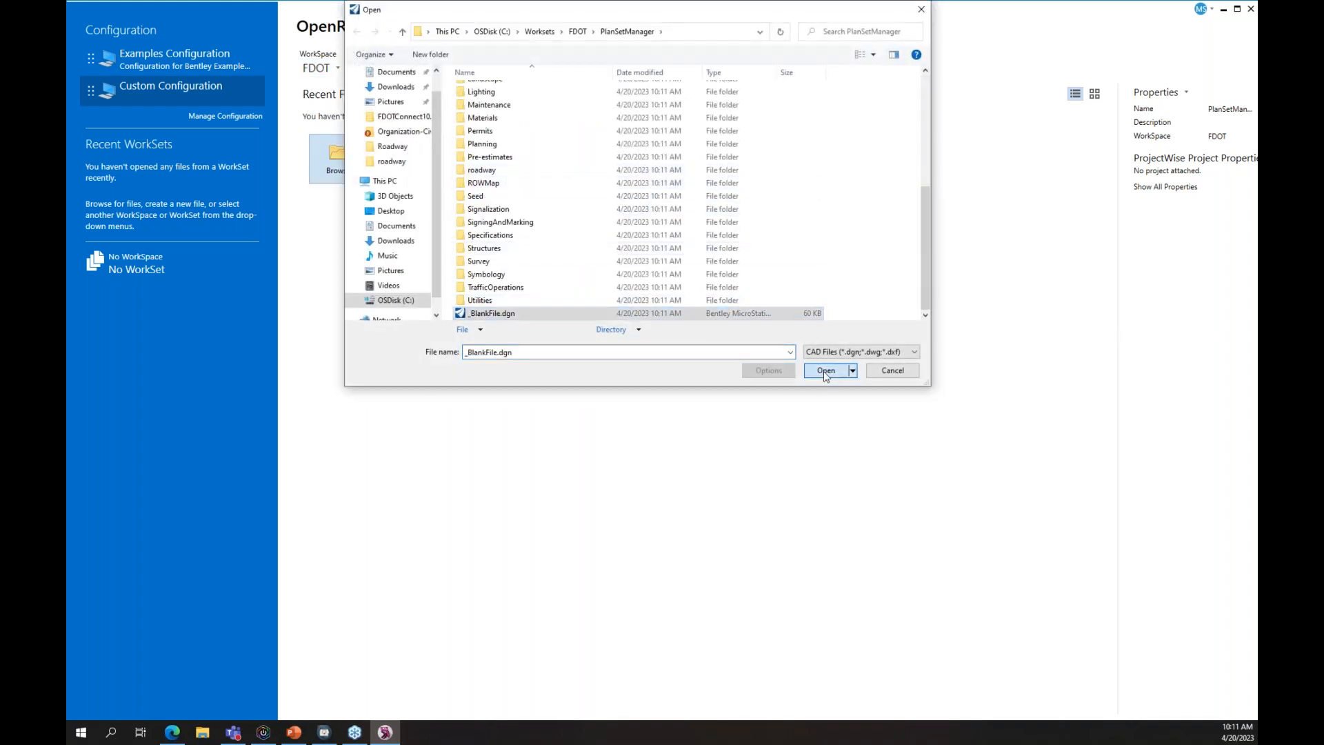
left_click(825, 371)
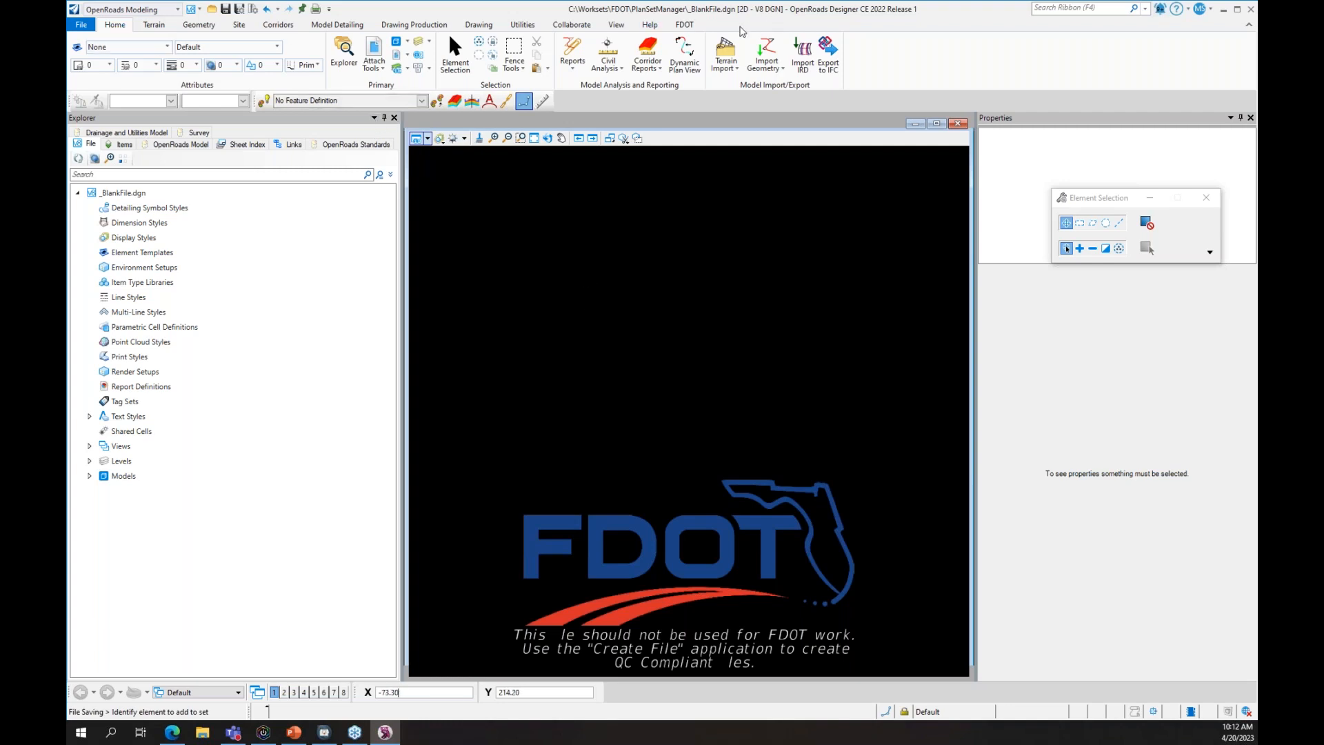
- Create and open GNNTRD01.dgn as a ROADWAY, Roadway Sheet Files, General Notes file, then fit the sheet
left_click(684, 25)
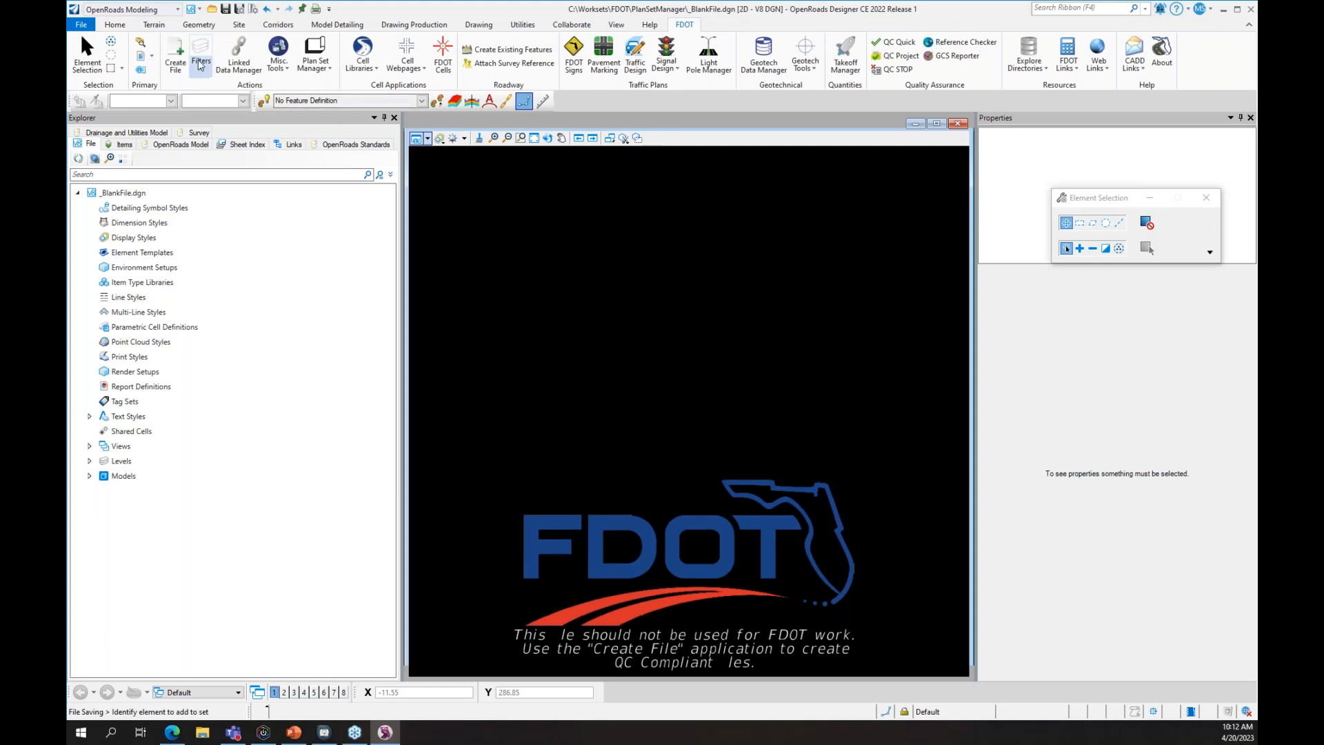
left_click(175, 57)
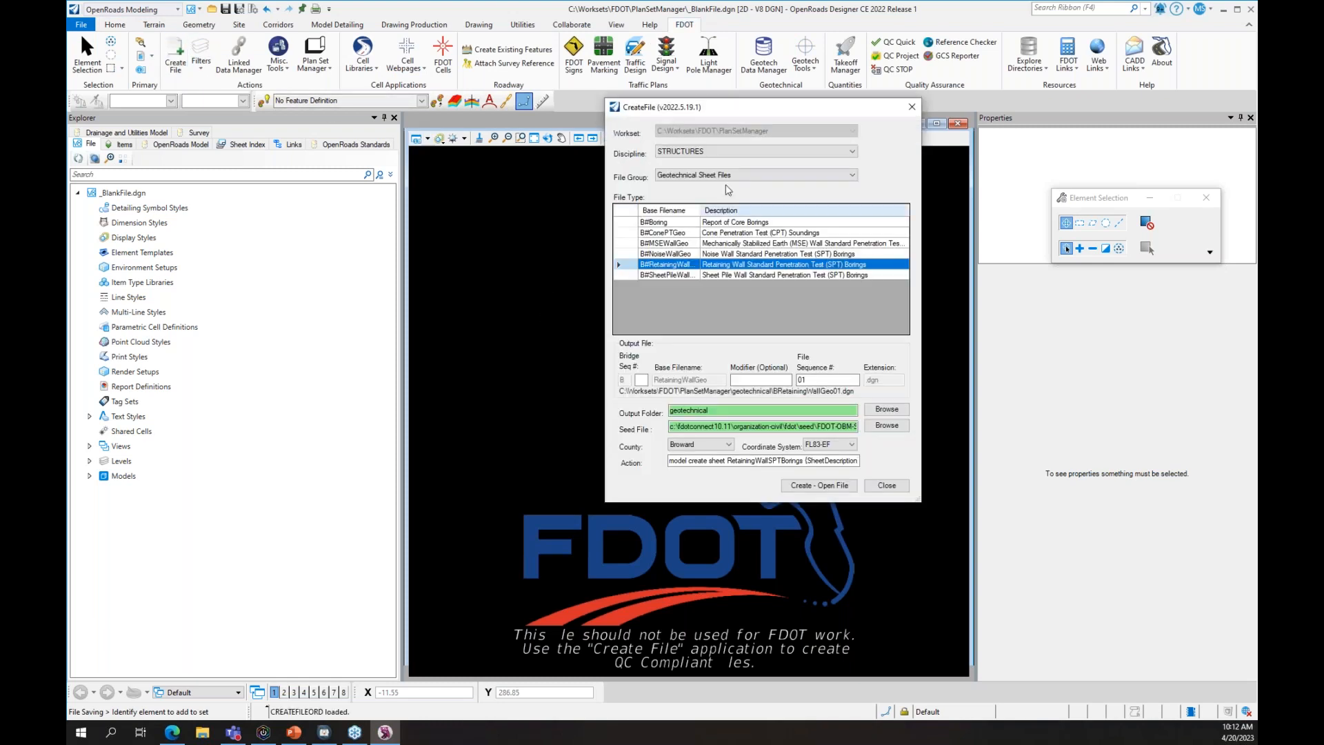
left_click(735, 153)
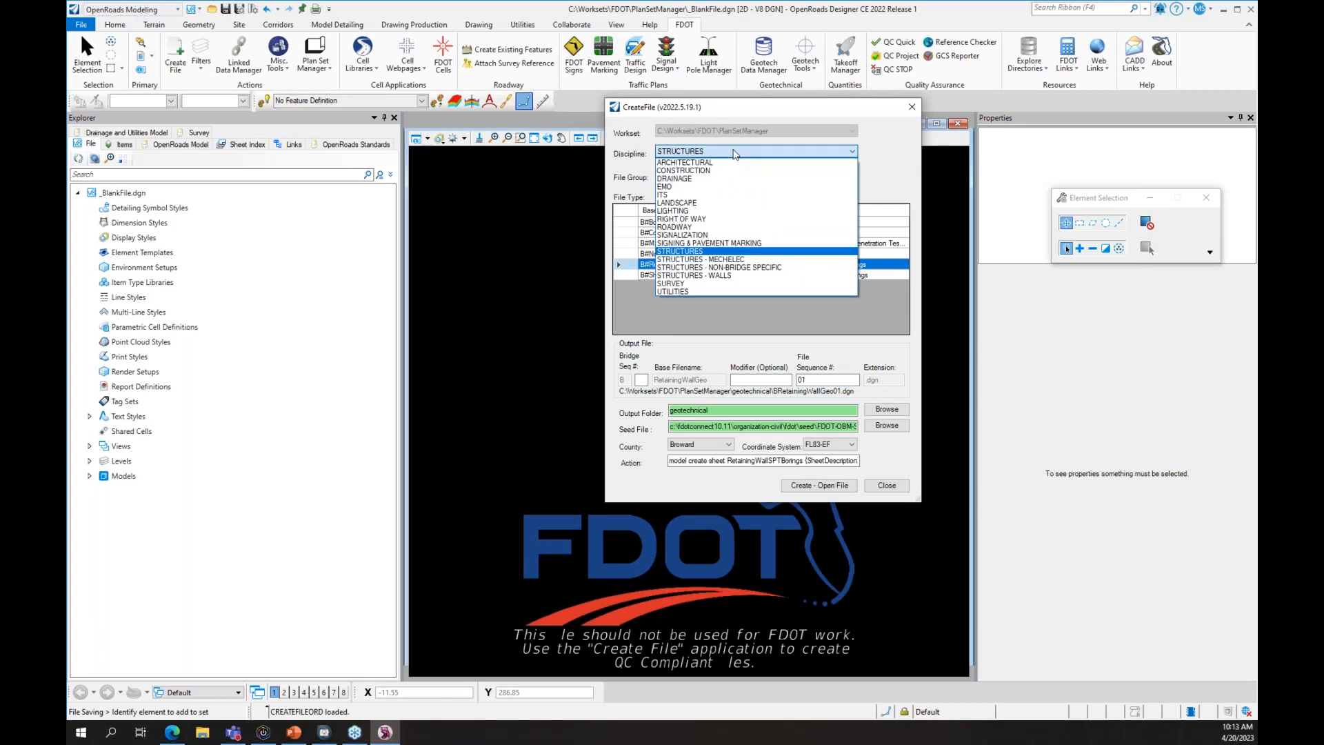
left_click(899, 153)
left_click(800, 153)
left_click(742, 227)
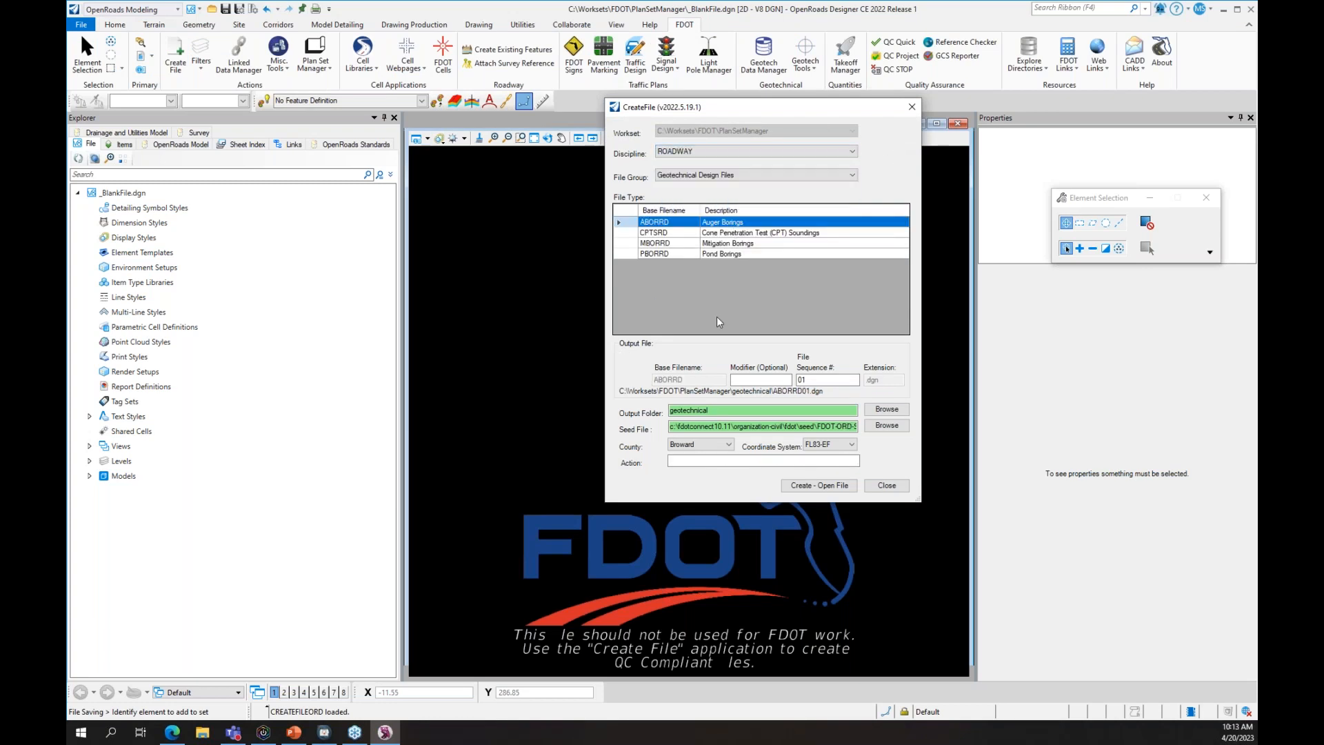
left_click(733, 176)
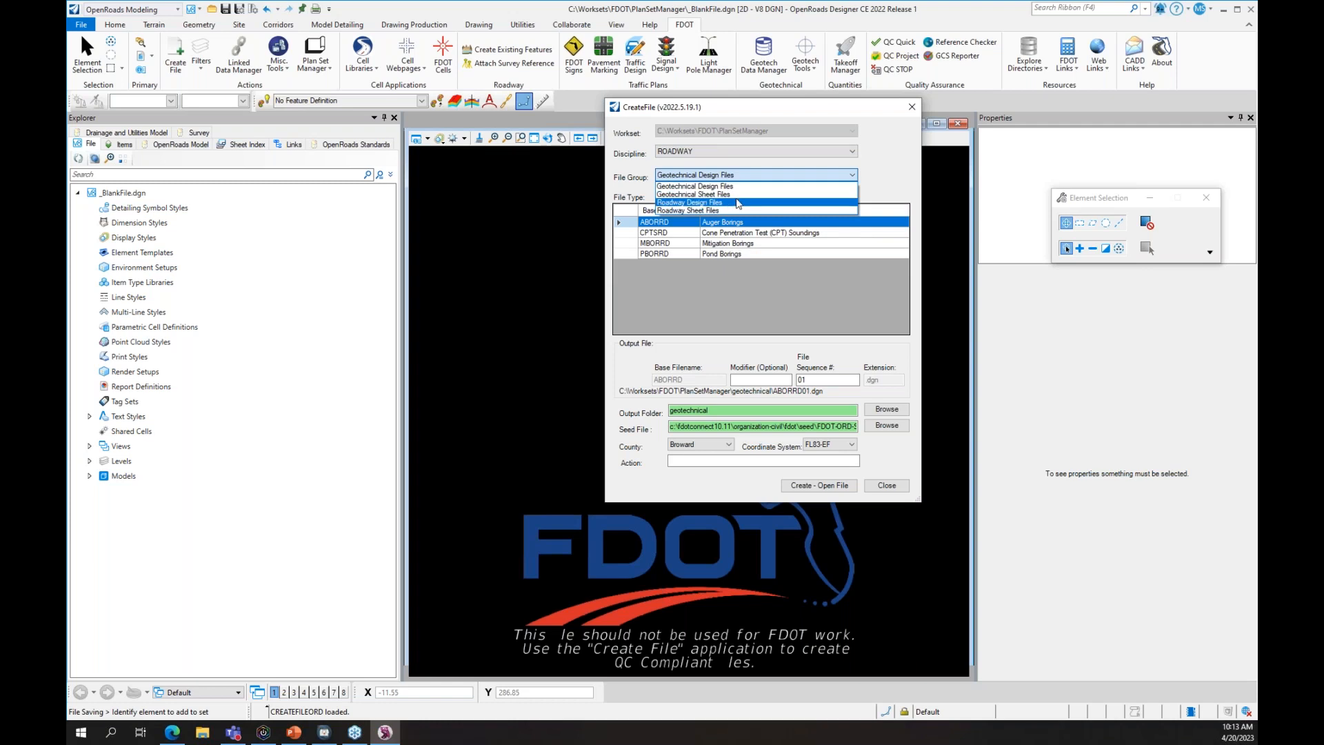
left_click(724, 210)
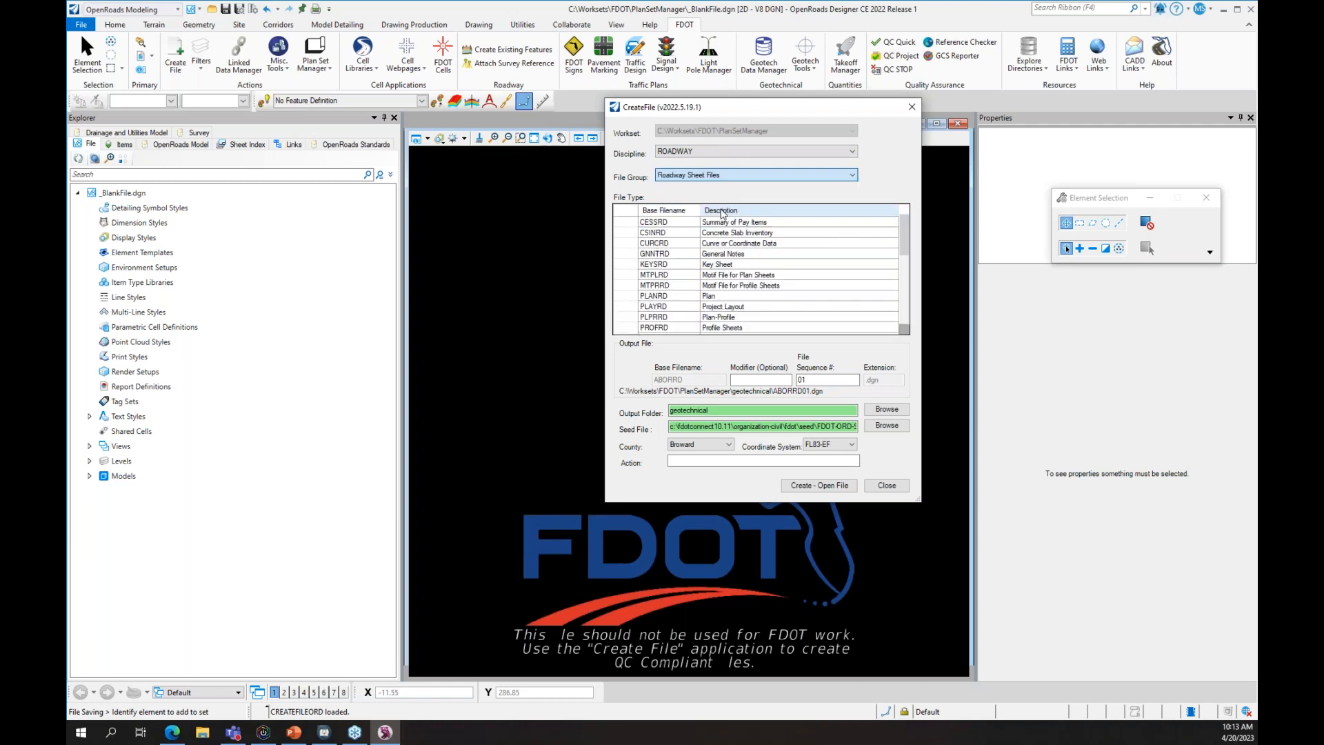
left_click(723, 254)
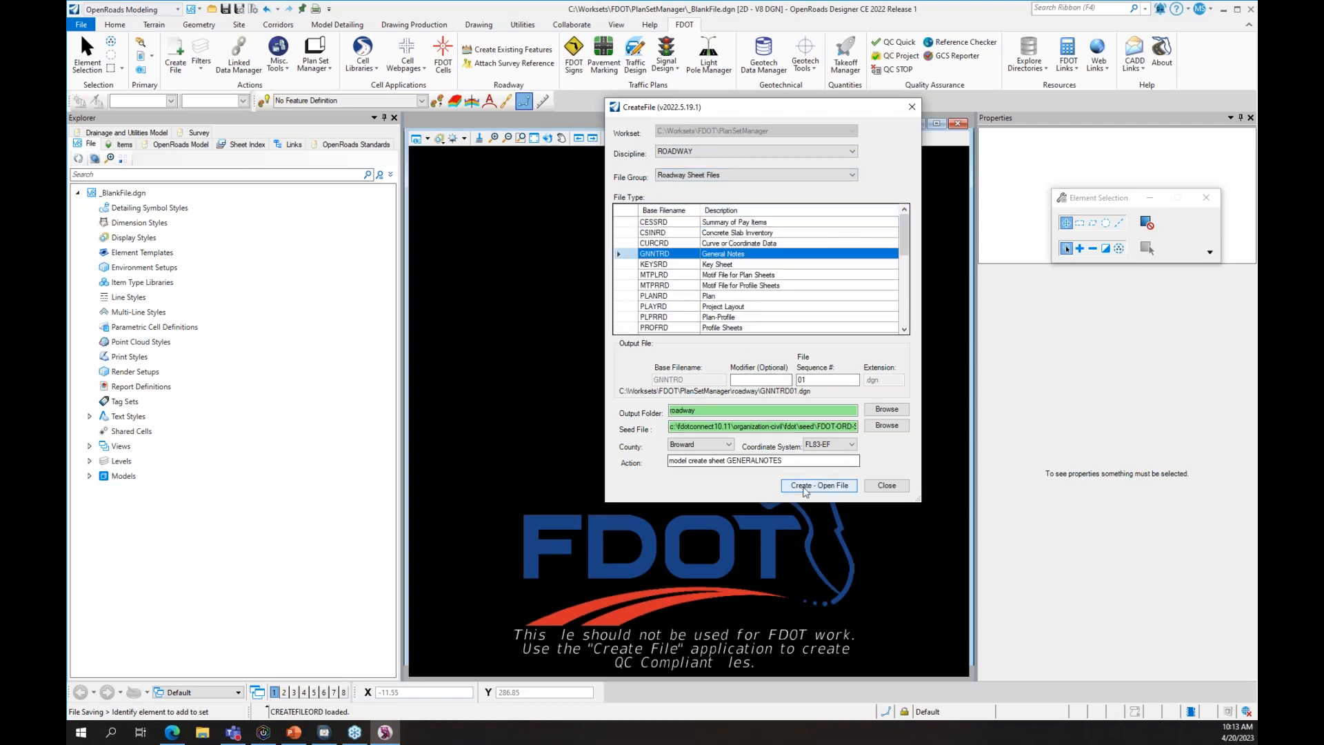
left_click(805, 486)
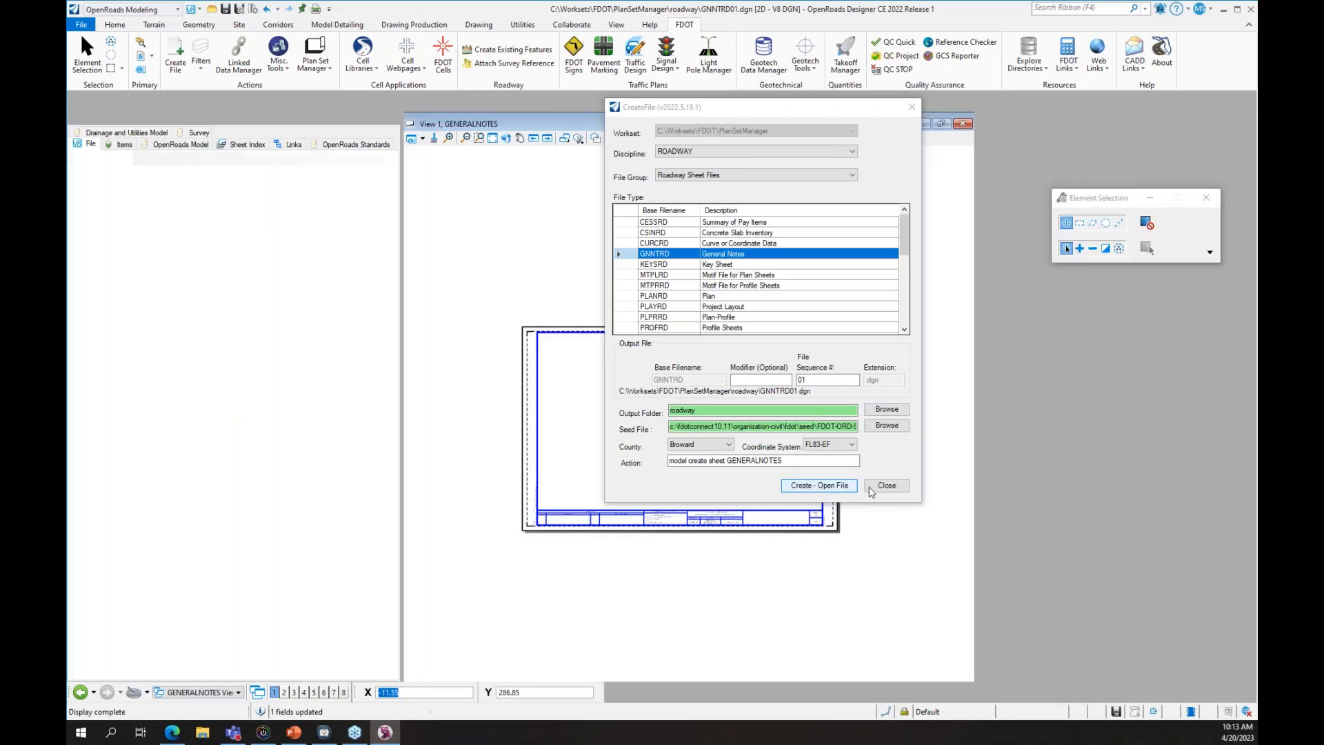
left_click(886, 485)
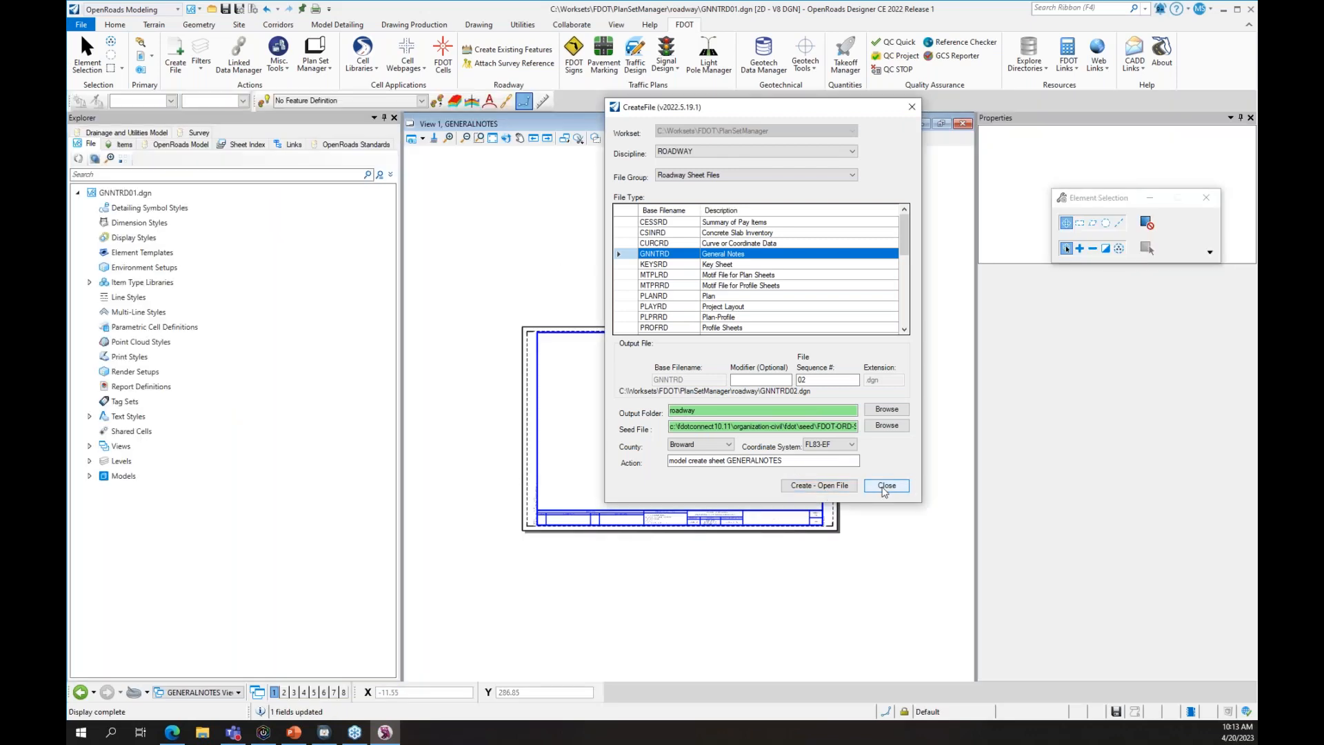
left_click(501, 144)
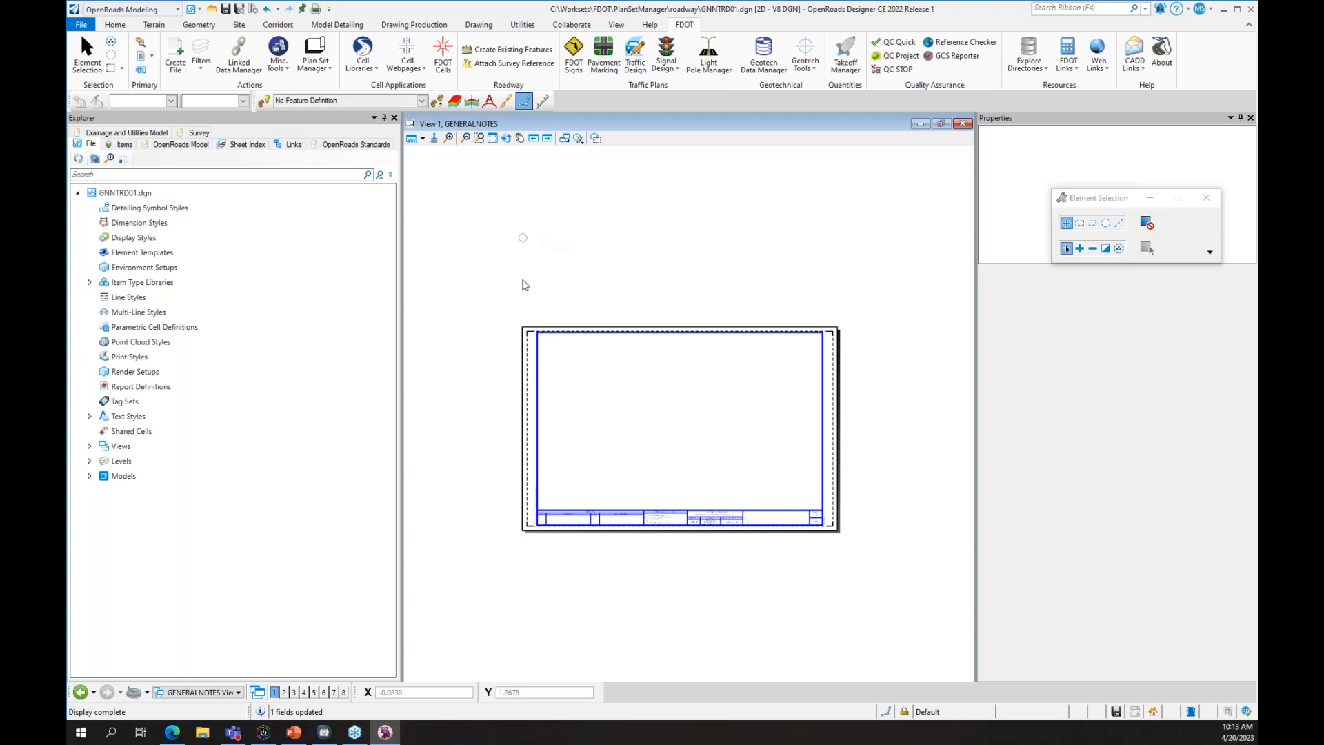
- Create and open PLANRD01.dgn using the PLANRD Plan file type, then close the Create File form
left_click(177, 55)
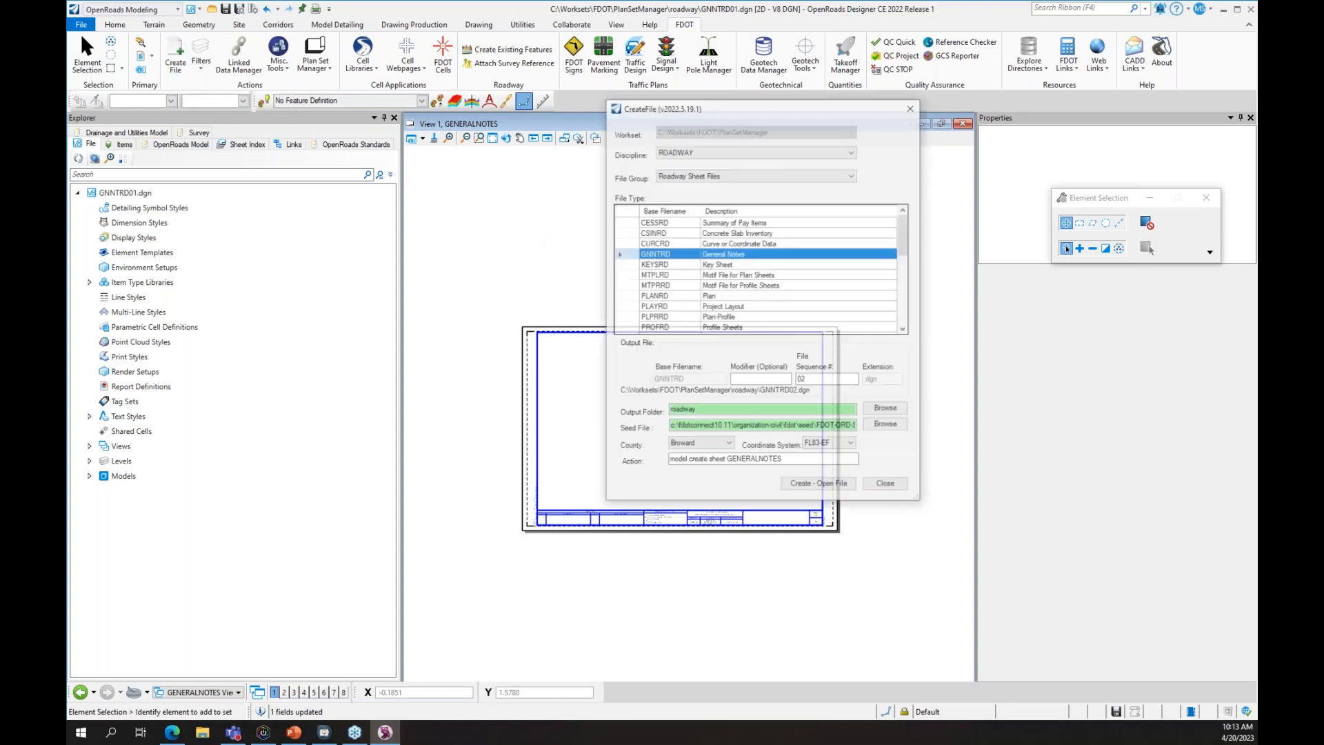
scroll(739, 271, "down", 2)
left_click(736, 234)
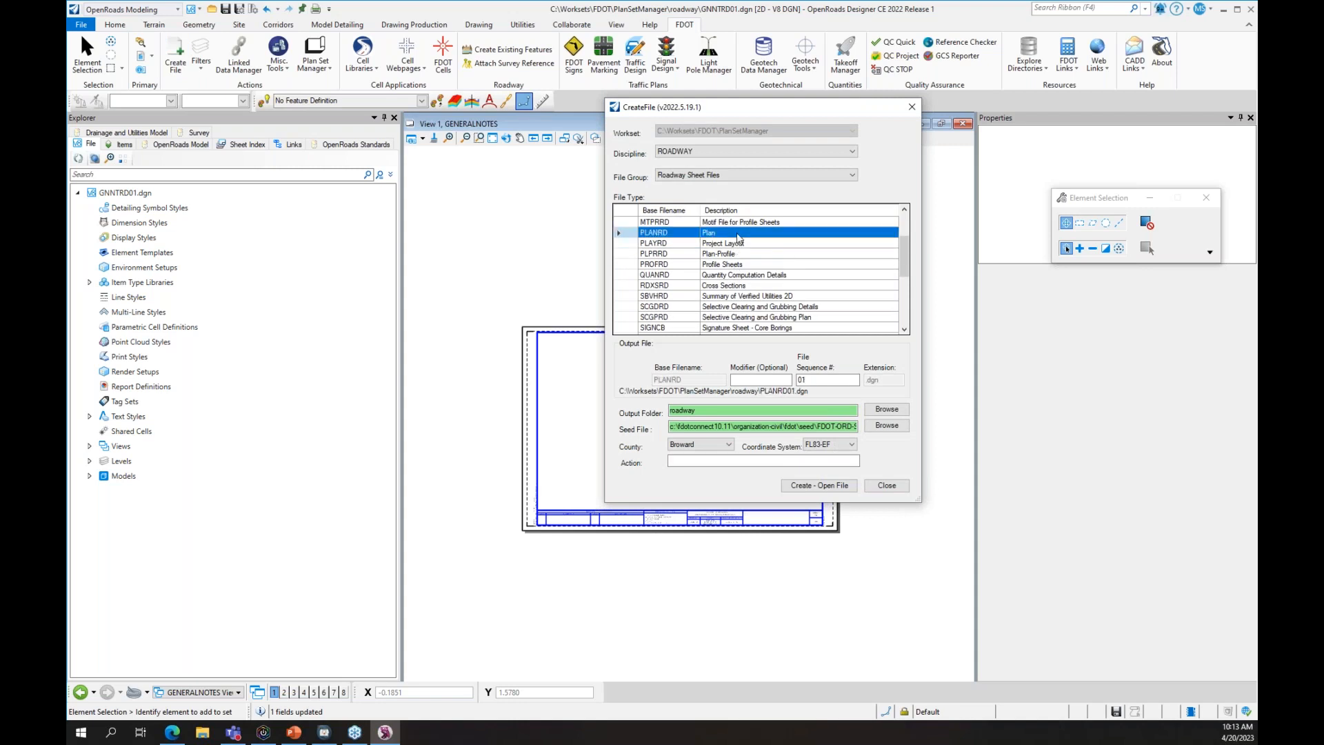
left_click(820, 484)
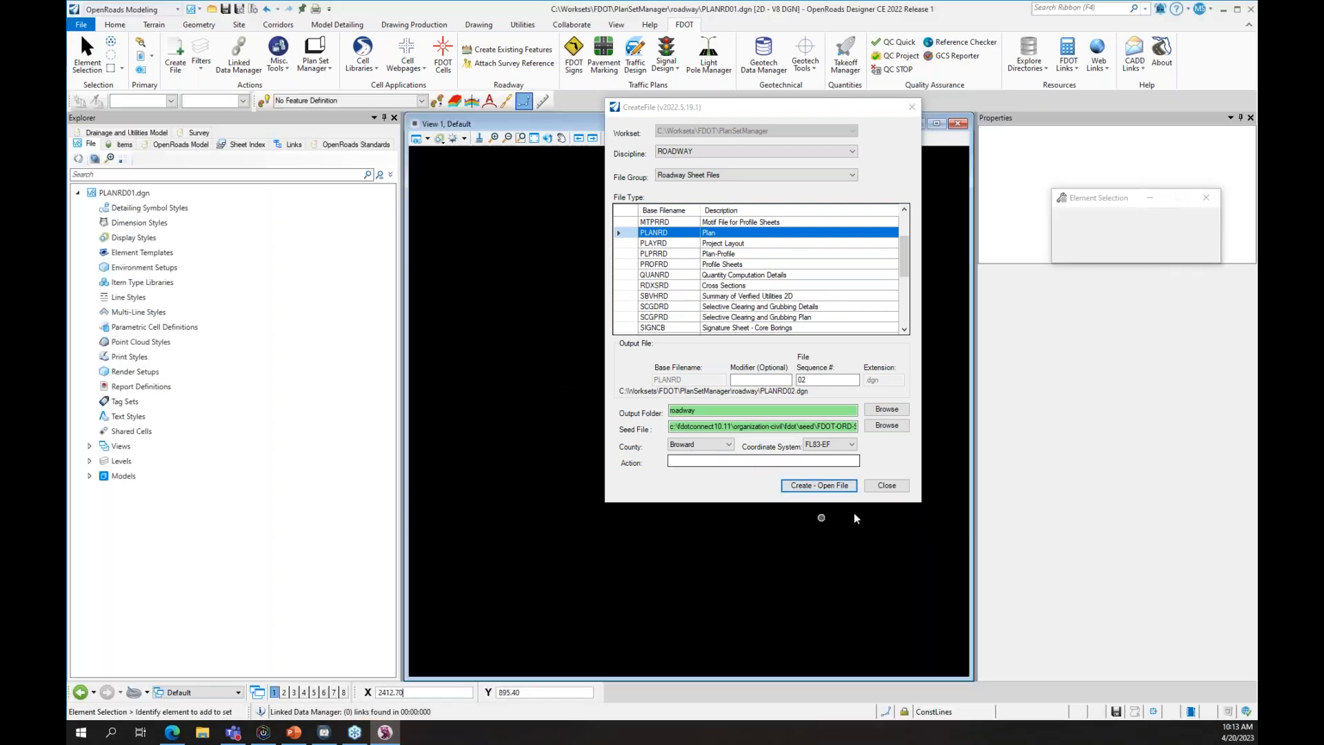
left_click(887, 485)
left_click(888, 485)
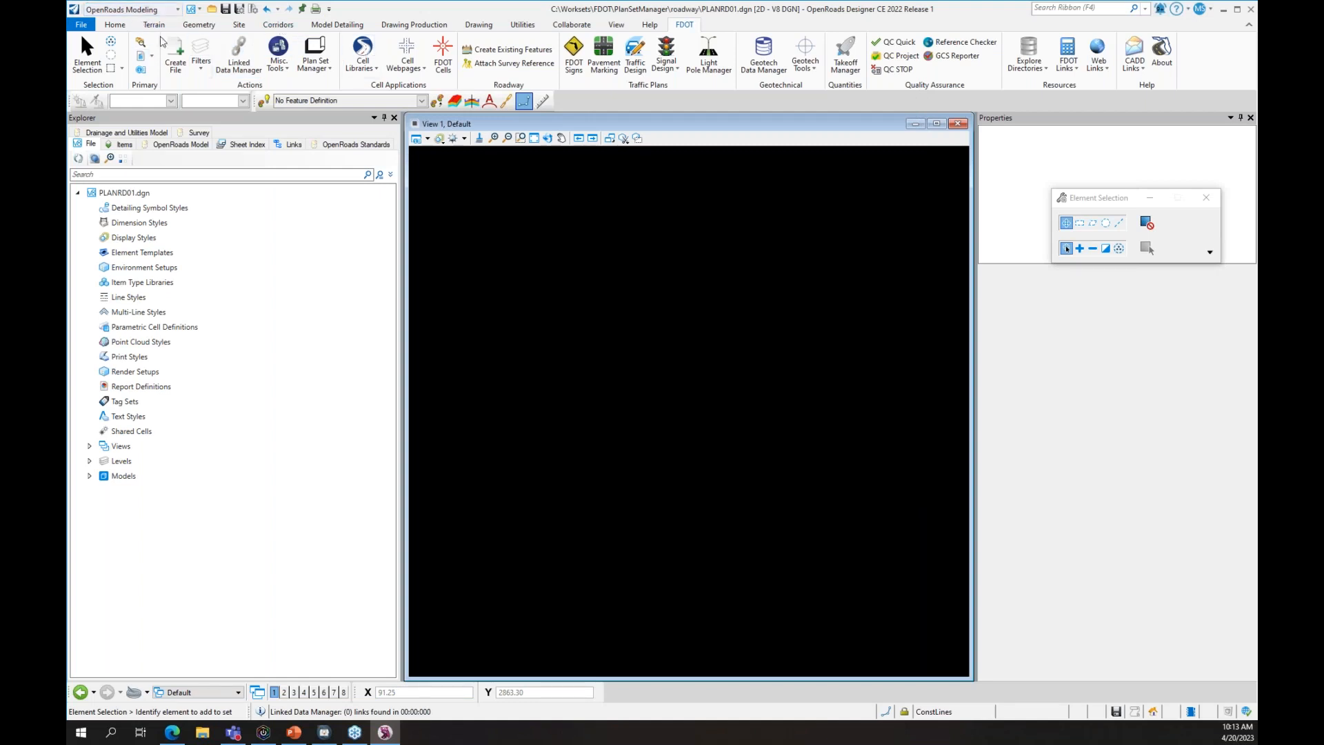
left_click(121, 27)
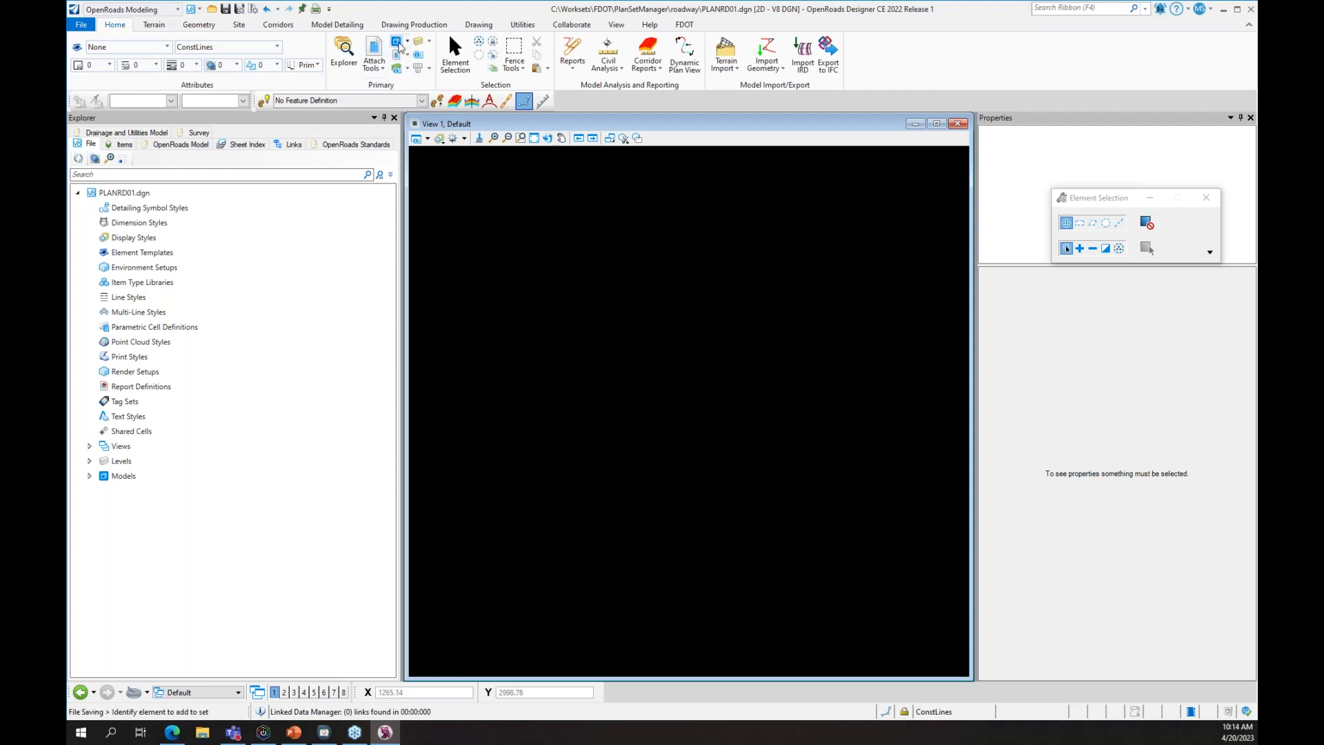
- Create a Roadway Plan sheet model seeded from the ANSI B Cut sheet in FDOT Sheet Seed.dgn
left_click_drag(1138, 80, 678, 196)
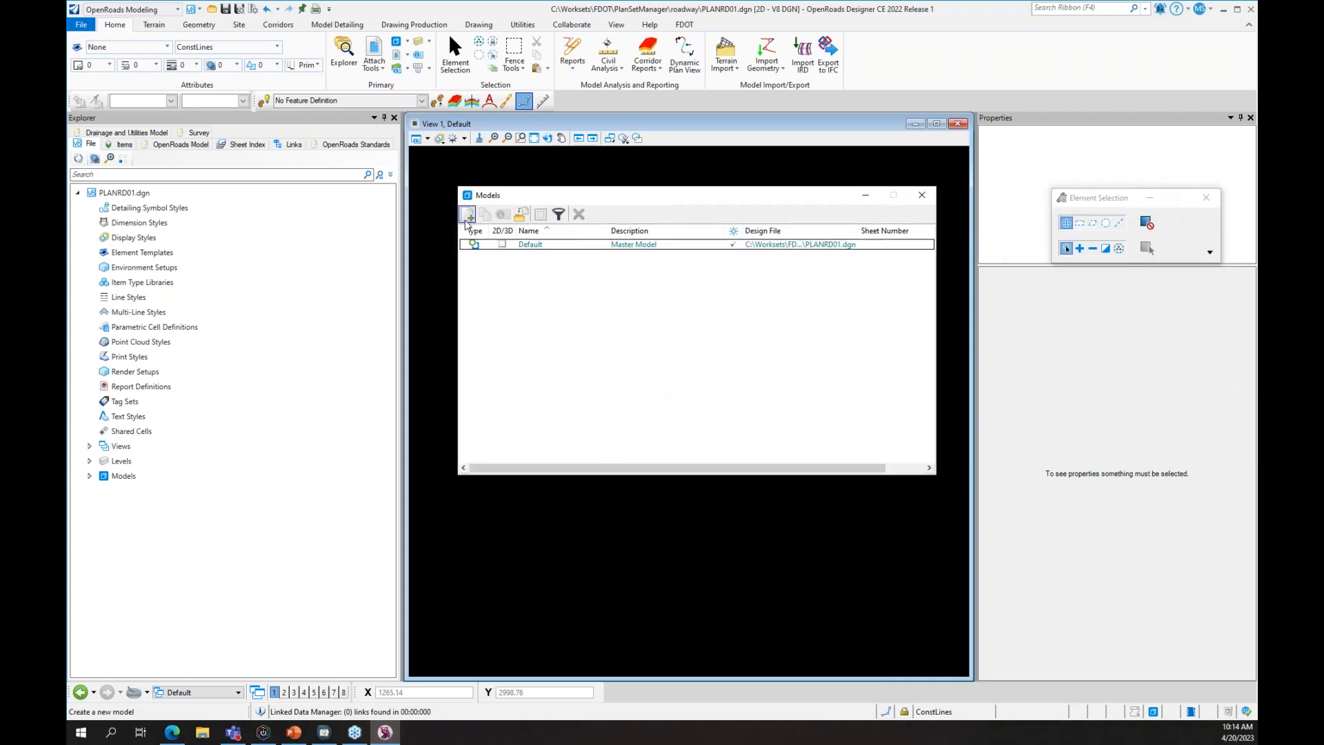
left_click(466, 220)
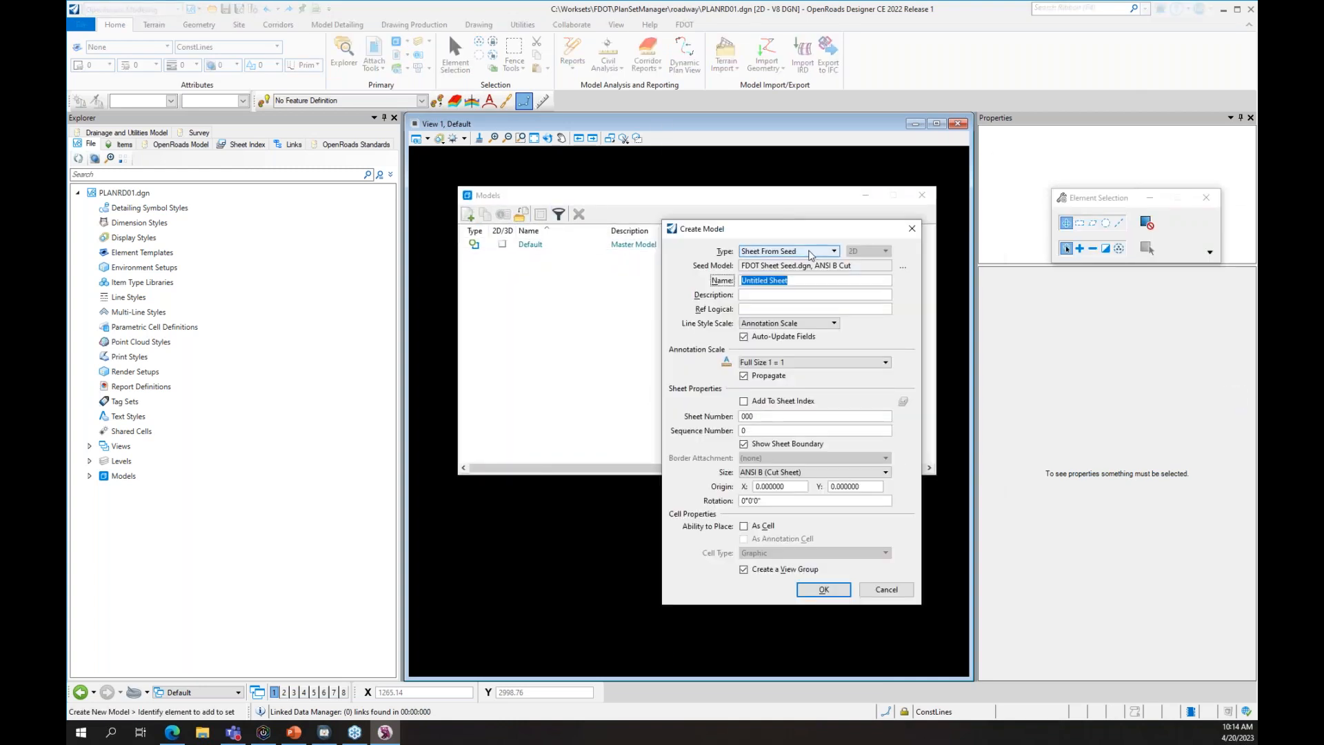
left_click(899, 270)
left_click(1151, 609)
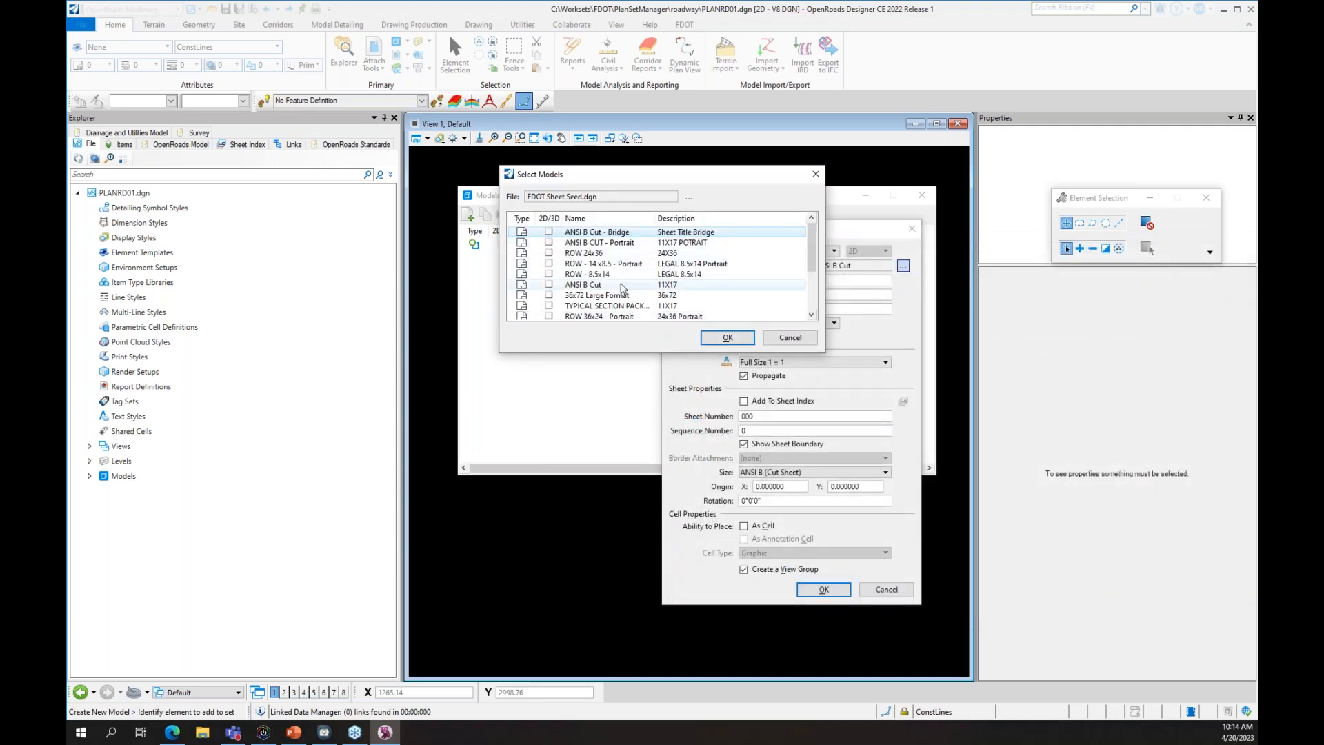
left_click(617, 284)
left_click(728, 338)
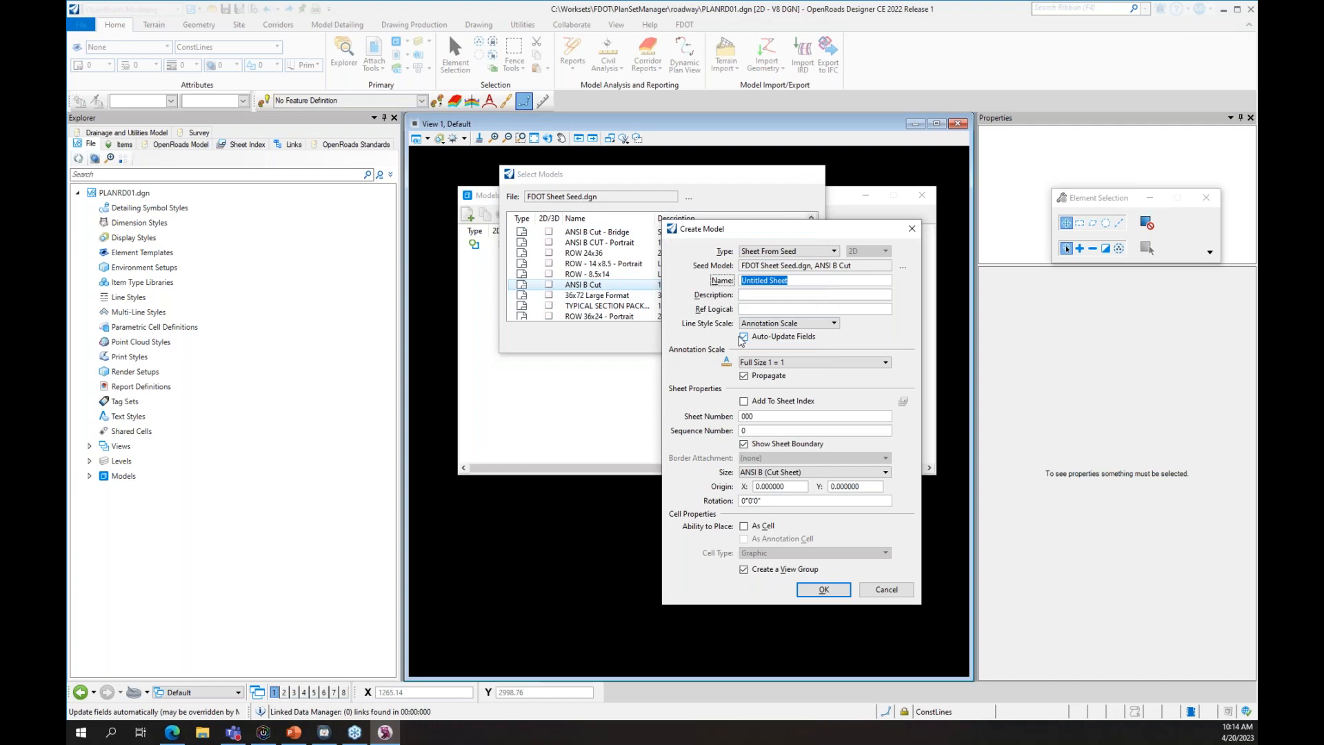
type("Plan")
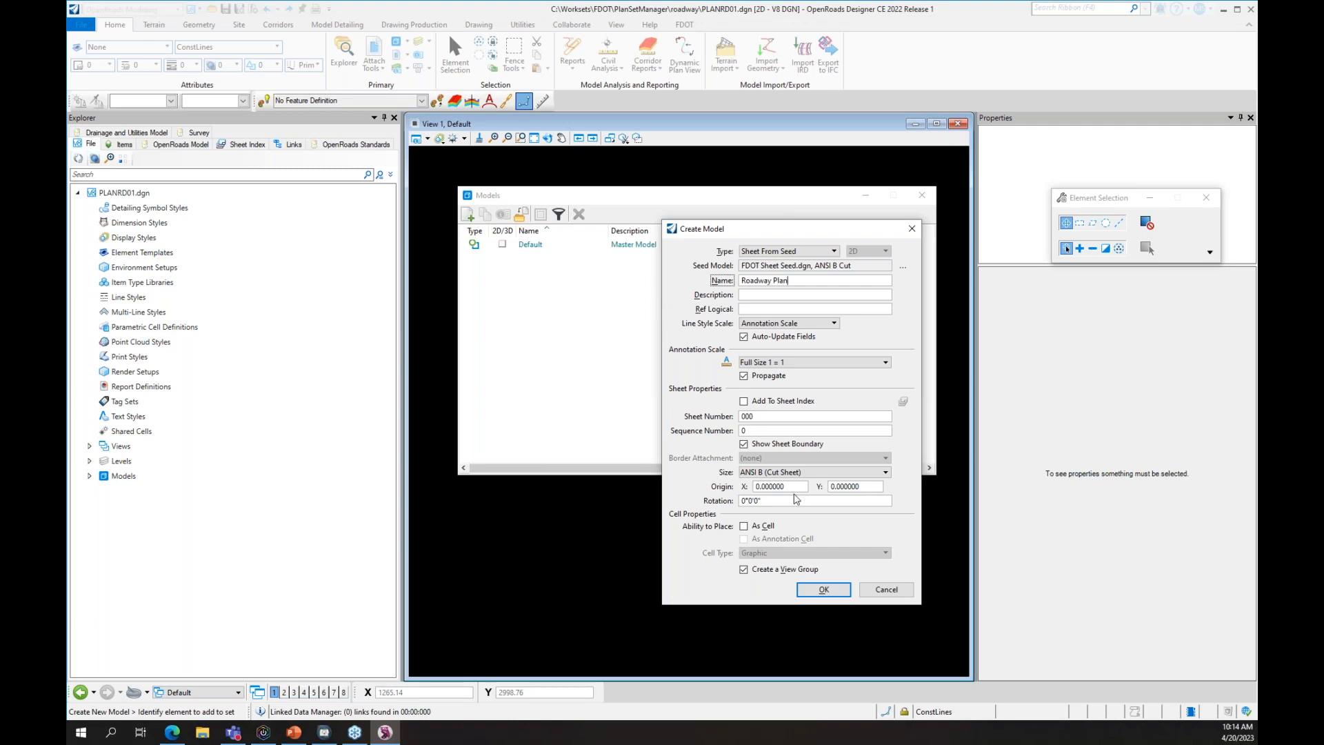
left_click(823, 588)
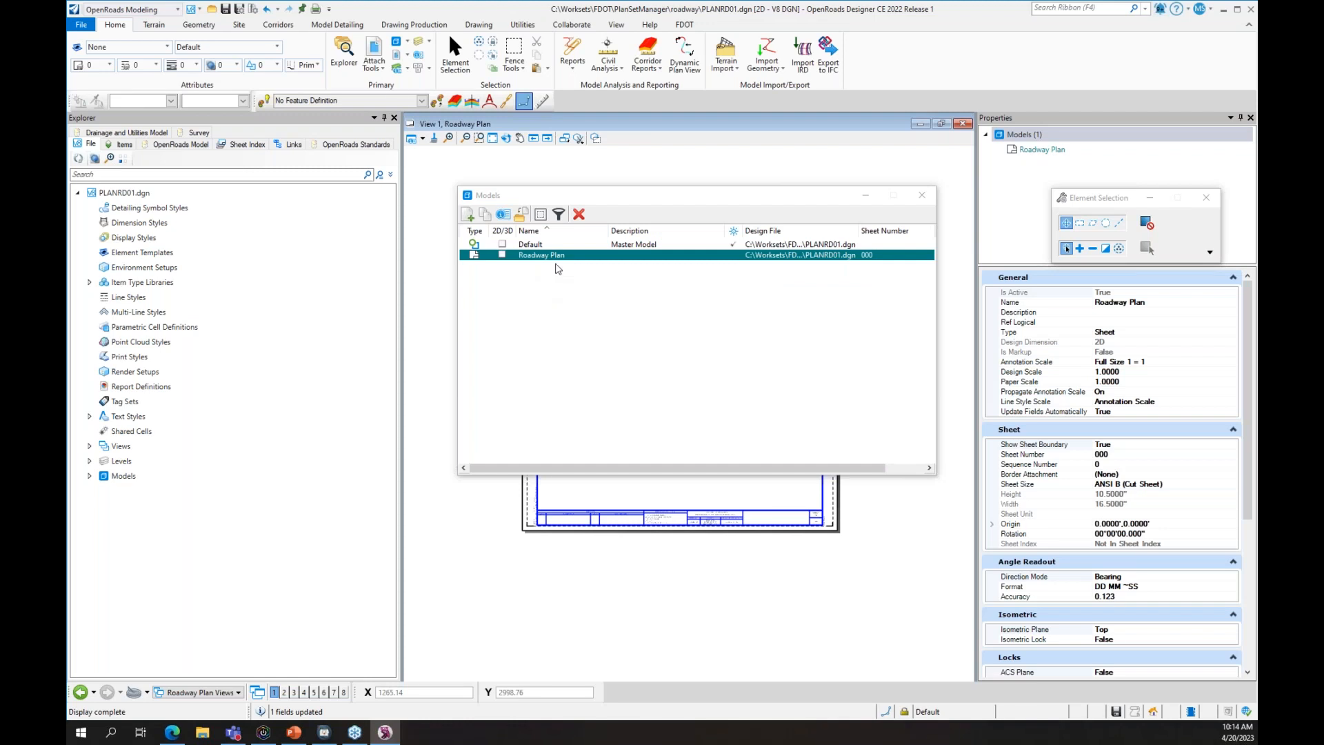
- Copy the Roadway Plan model twice as Roadway Plan 2 and Roadway Plan 3, then close Models
right_click(508, 243)
left_click(542, 255)
right_click(555, 253)
left_click(574, 284)
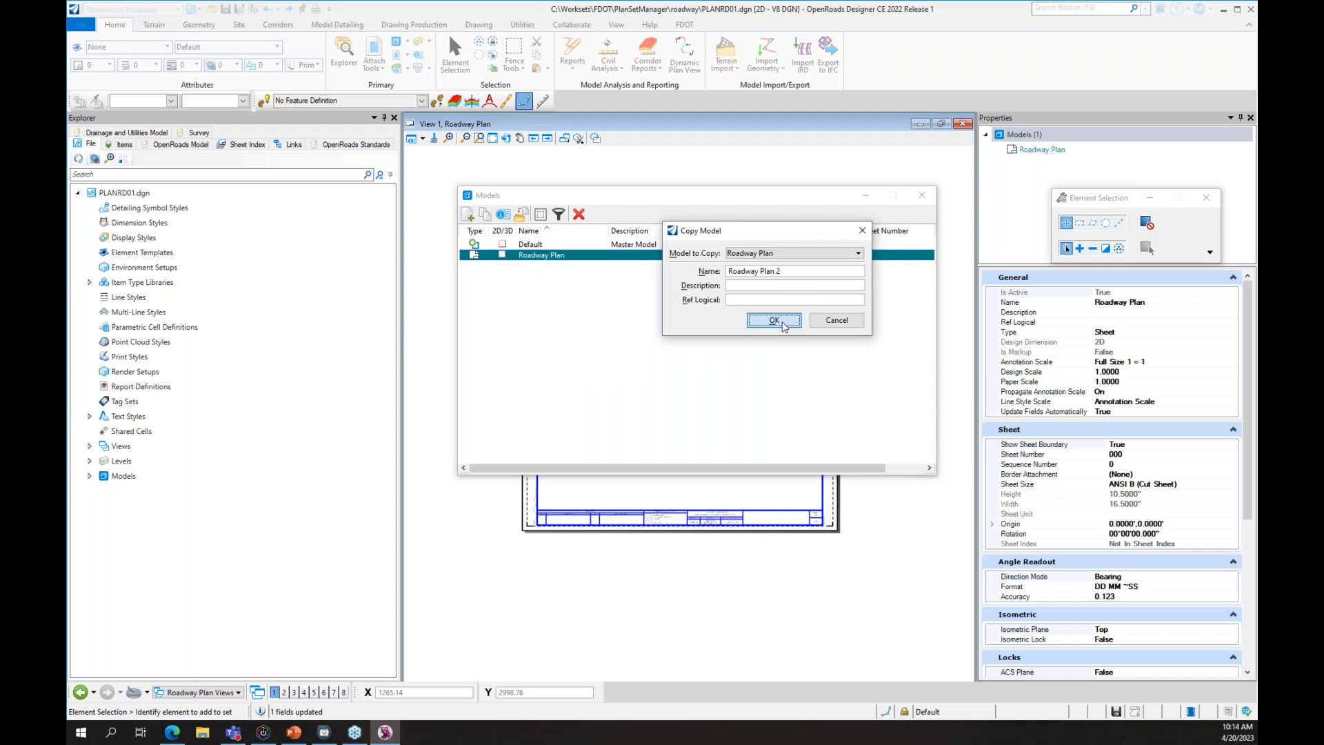
left_click(773, 320)
right_click(564, 266)
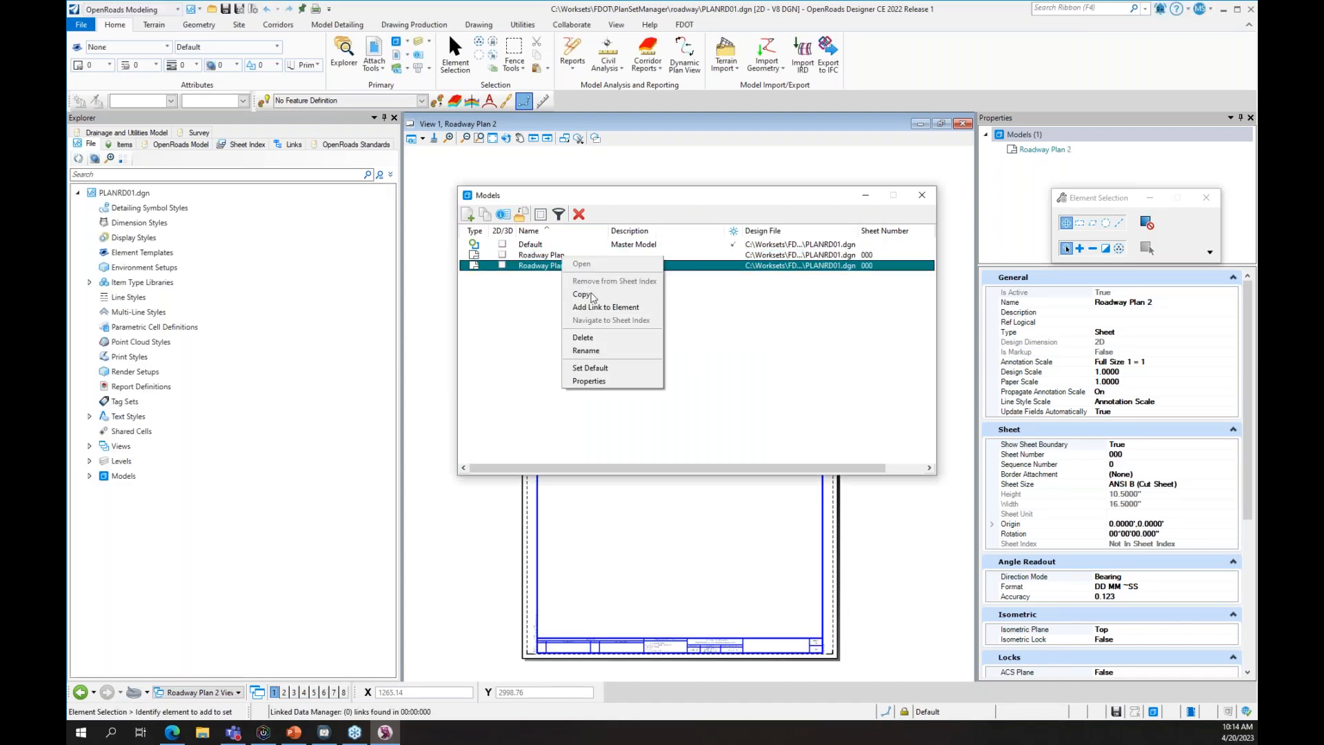
left_click(597, 299)
left_click_drag(776, 270, 852, 276)
type("3")
left_click(774, 320)
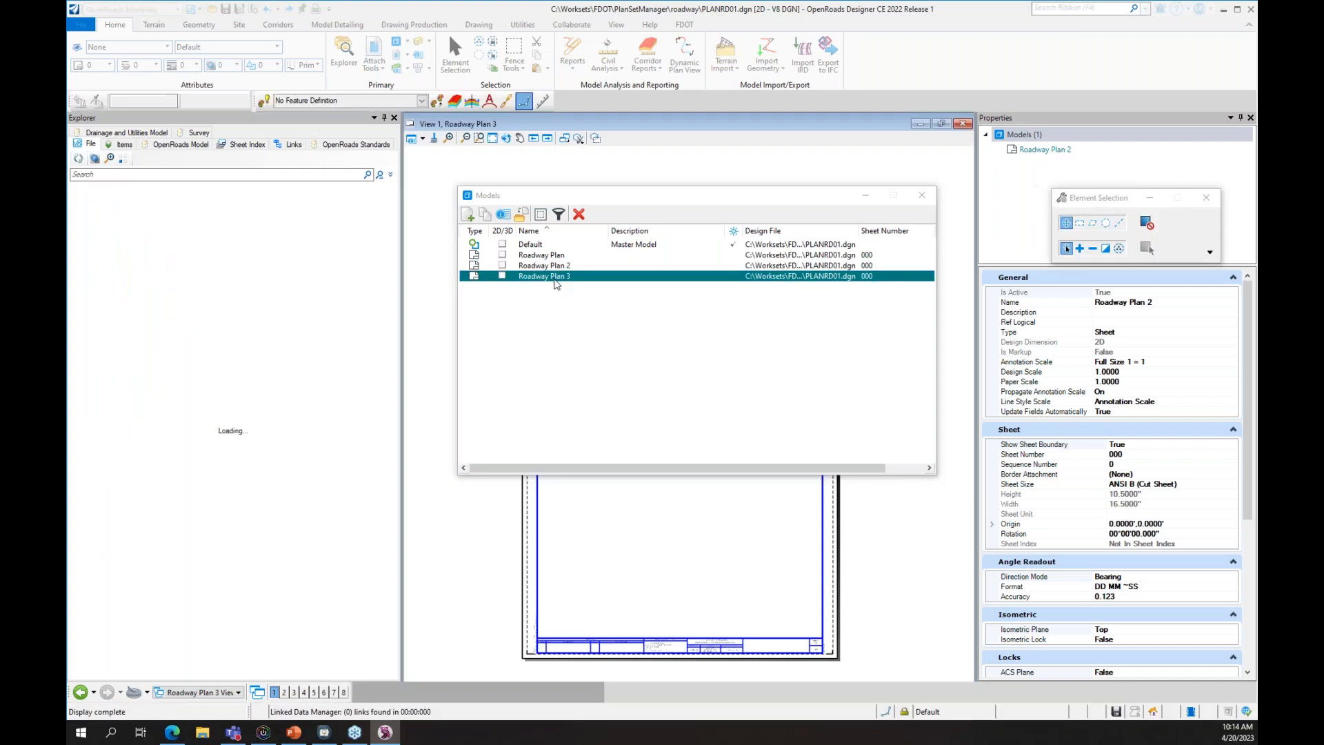
left_click(922, 195)
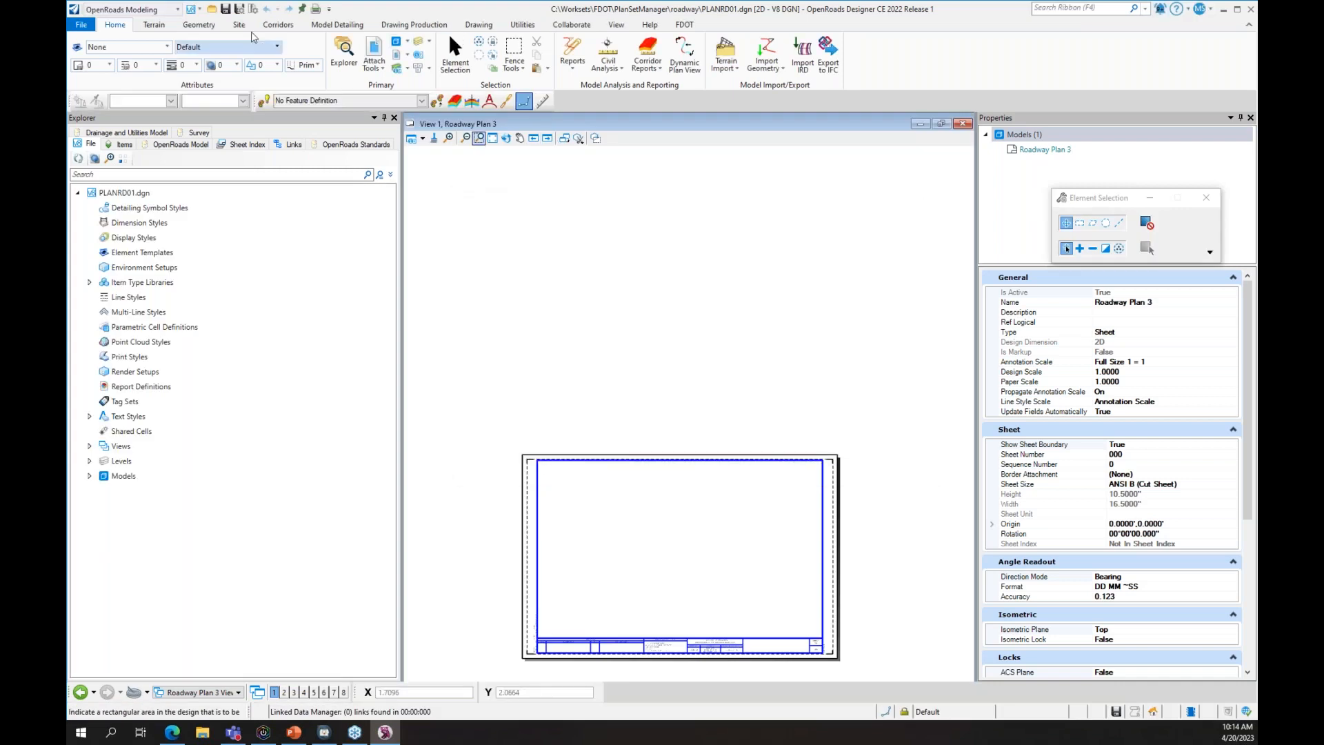
left_click(684, 24)
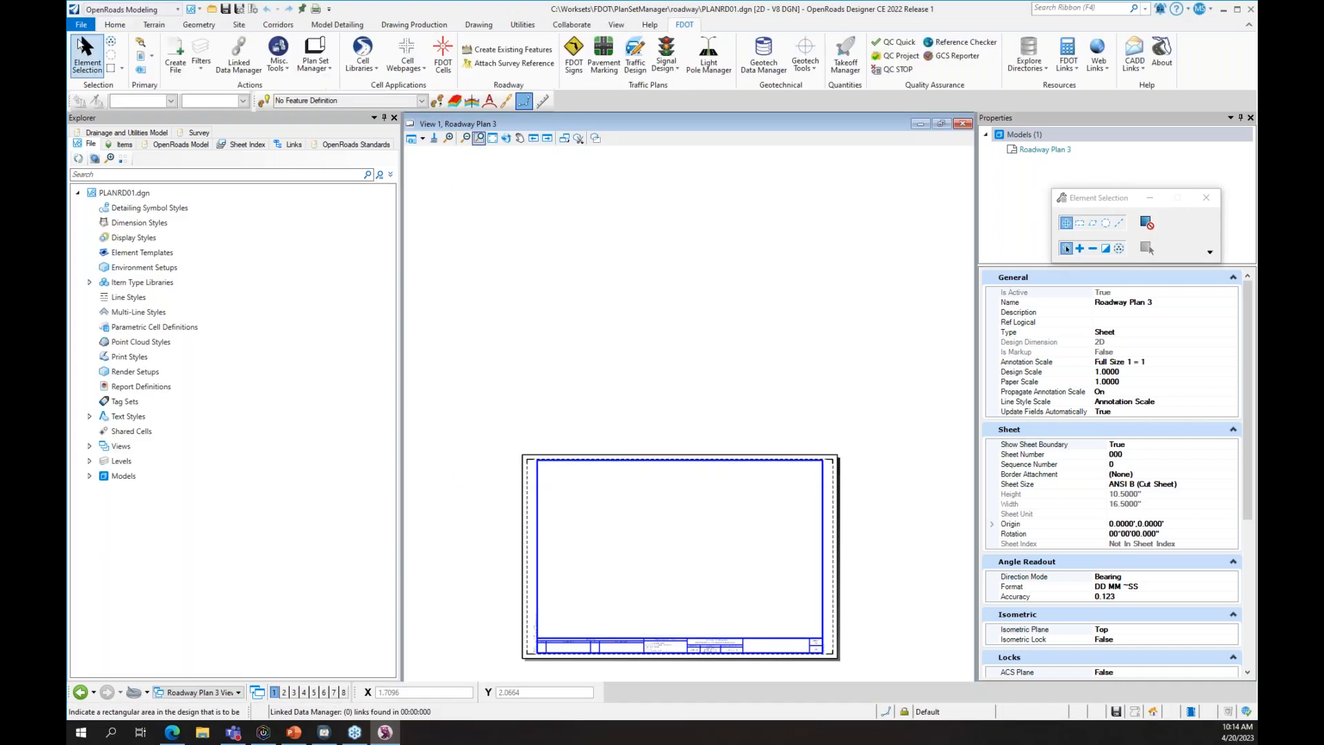
- Create B1BridgeHydro01.dgn with STRUCTURES, Structure Sheet Files, B#BridgeHydro type and bridge sequence 1
left_click(175, 55)
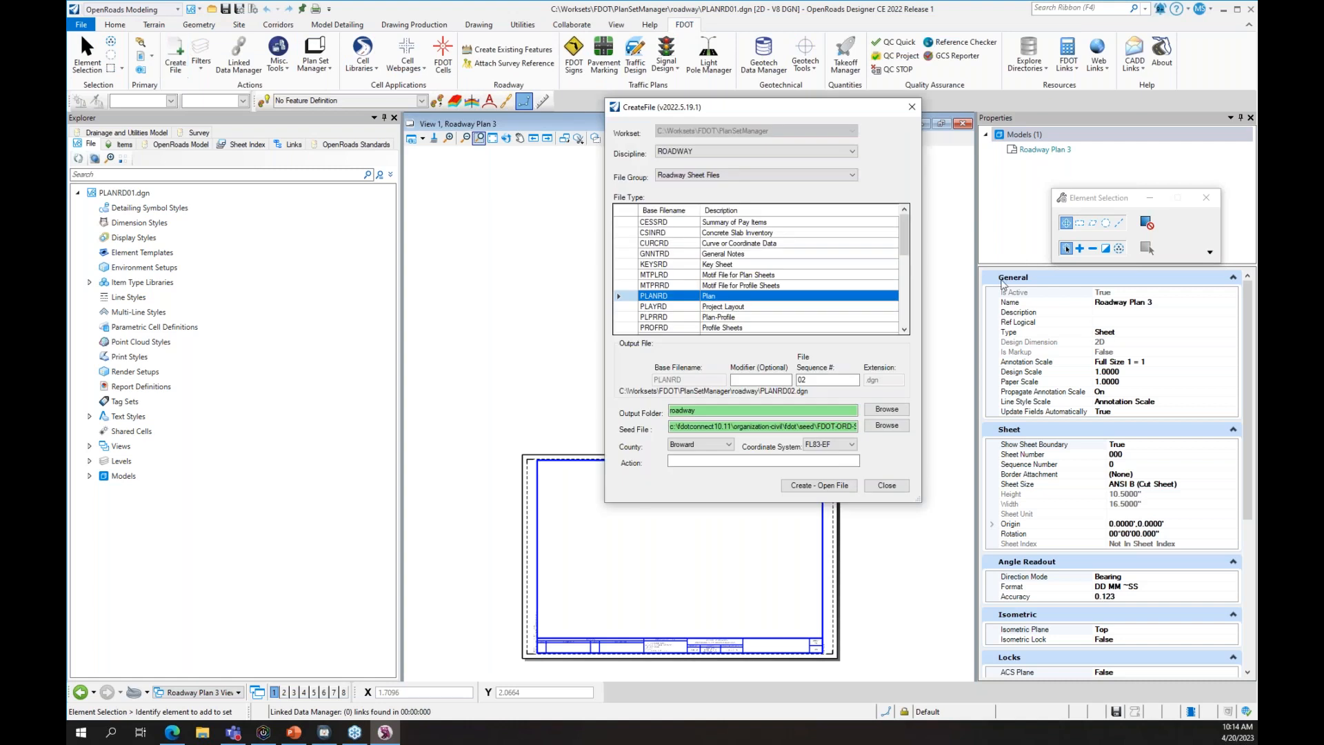
left_click(732, 151)
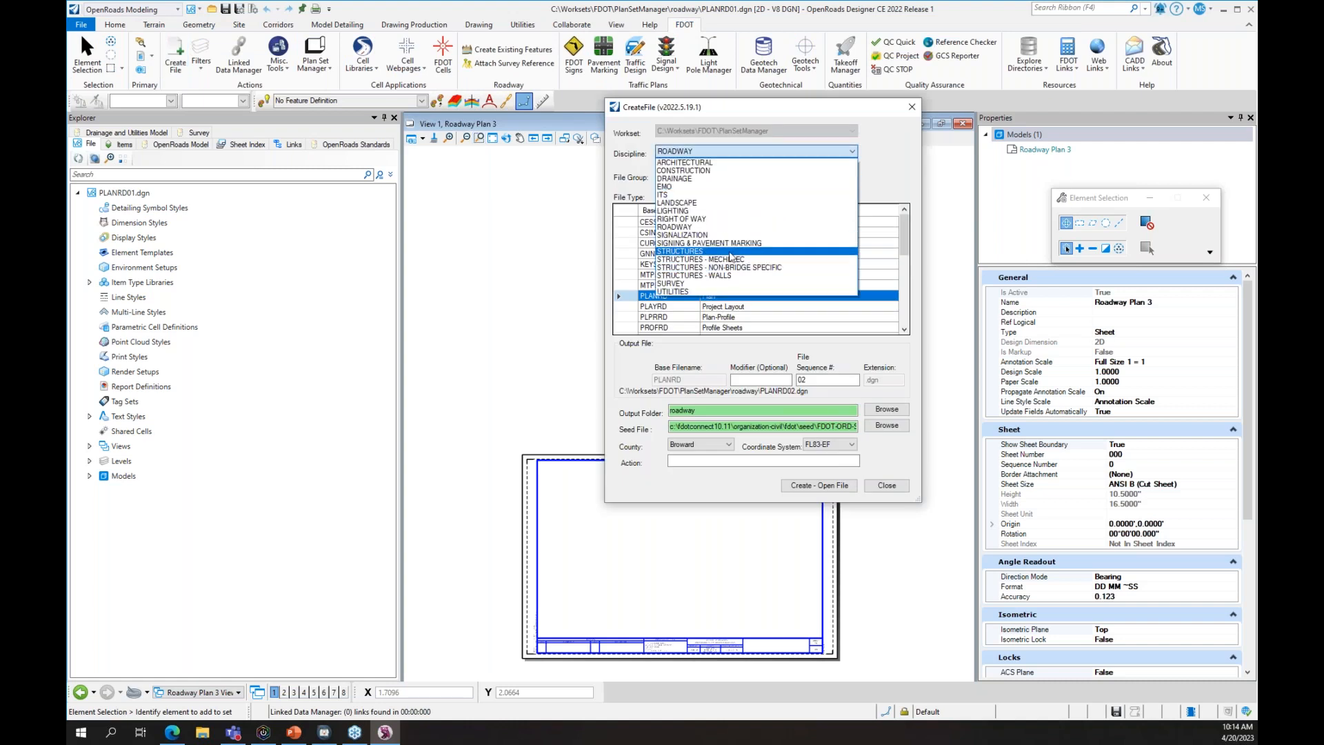
left_click(724, 251)
left_click(735, 175)
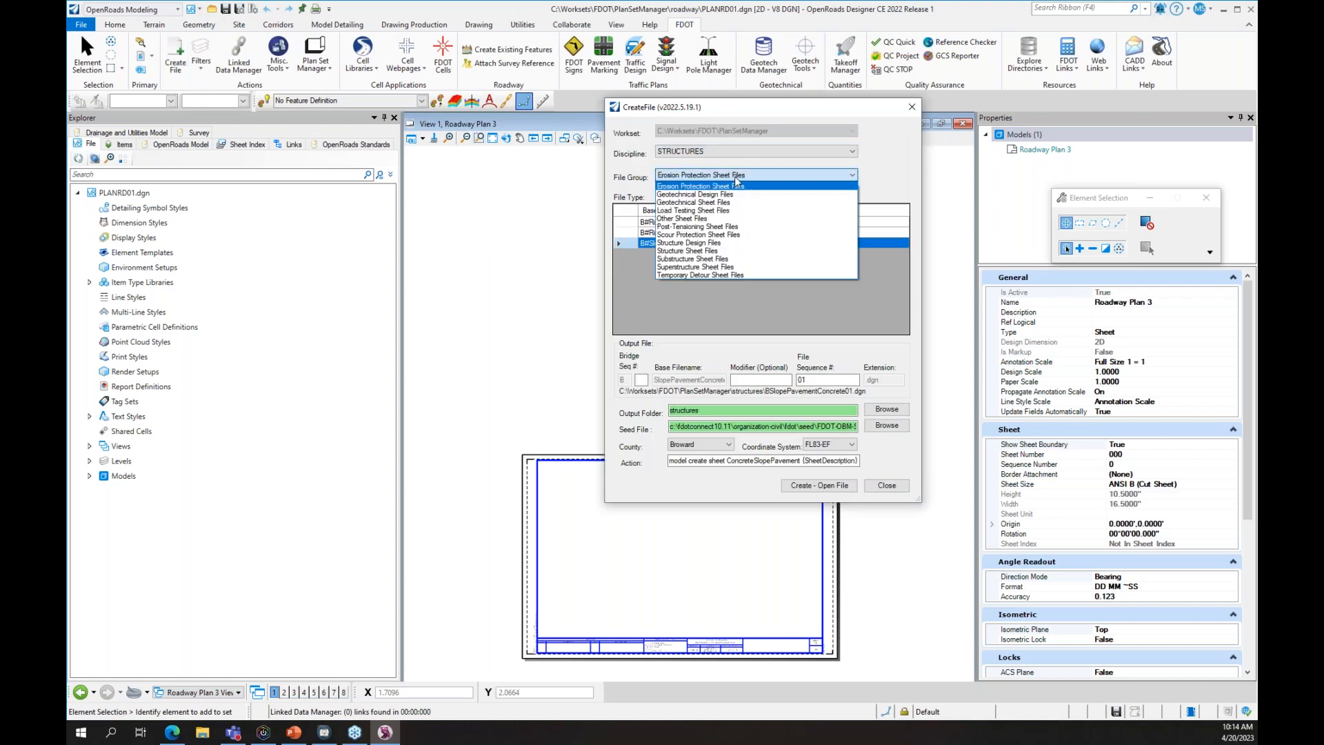
left_click(746, 251)
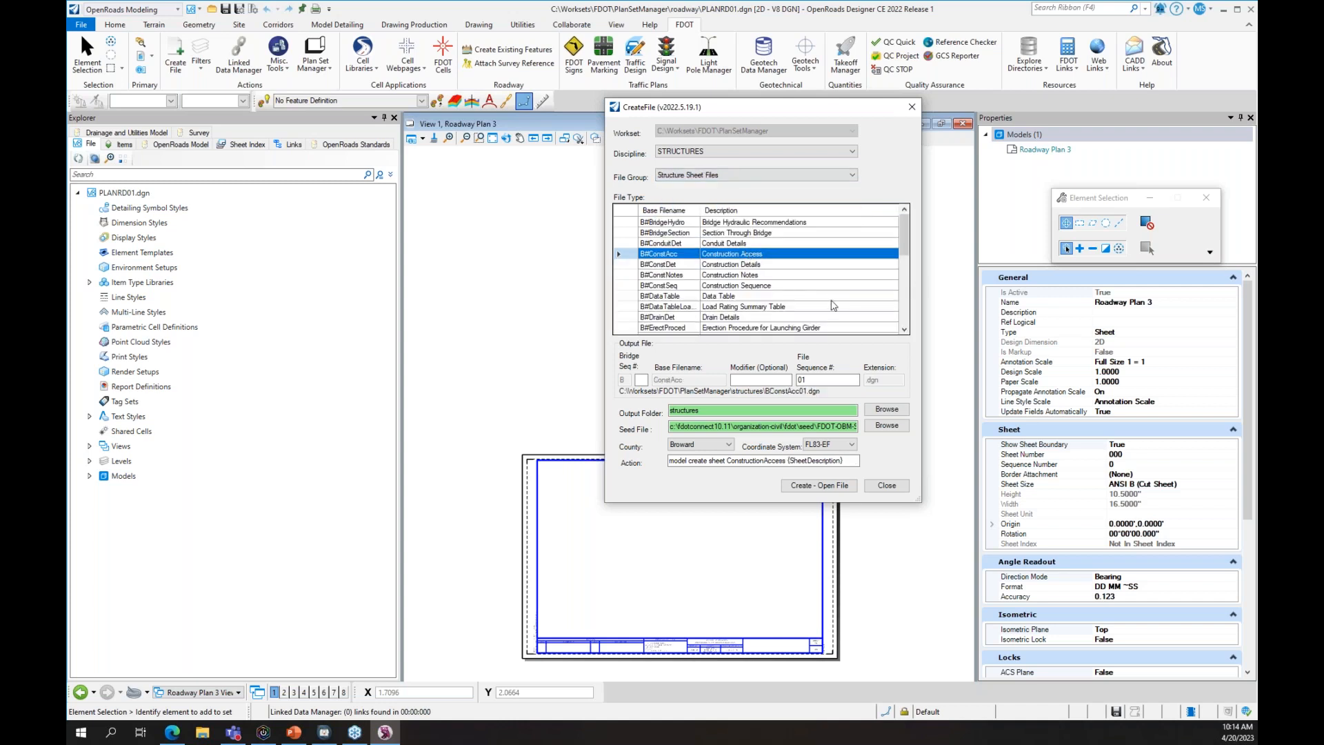
left_click(801, 222)
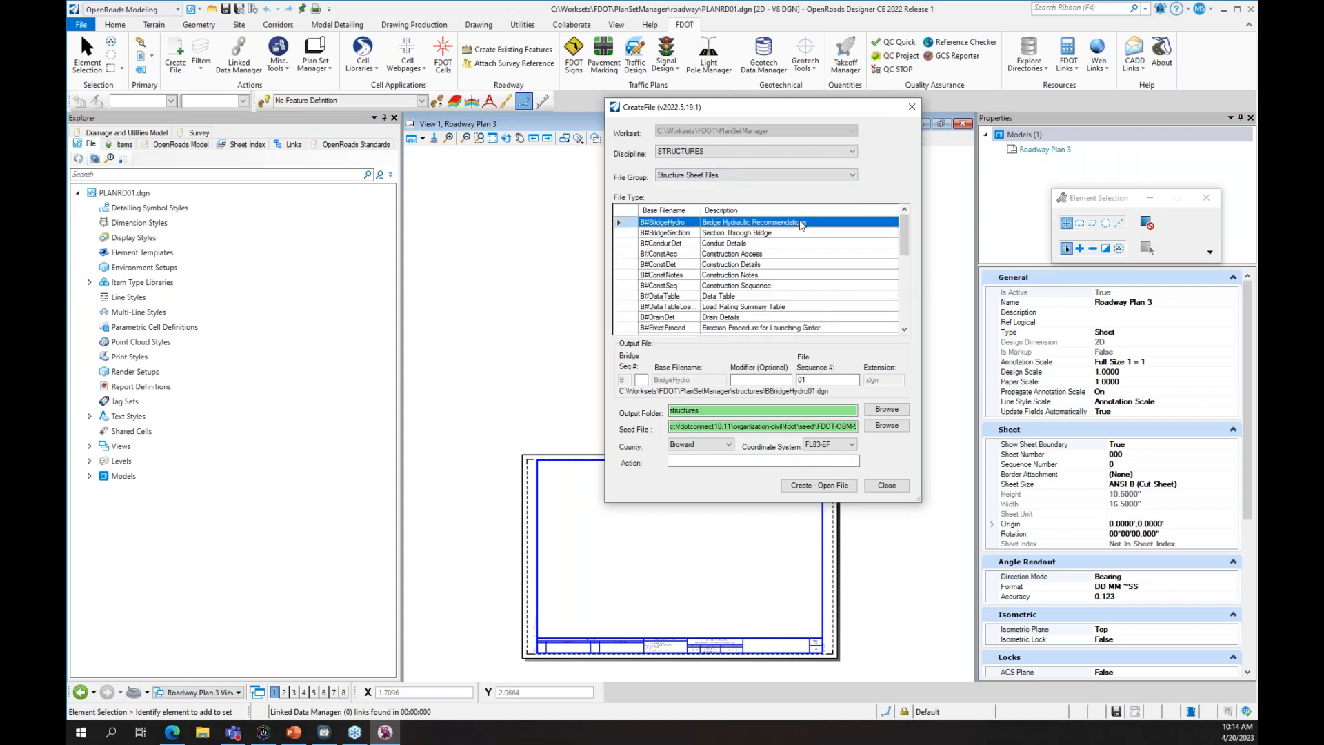
left_click(640, 380)
type("1")
left_click(836, 489)
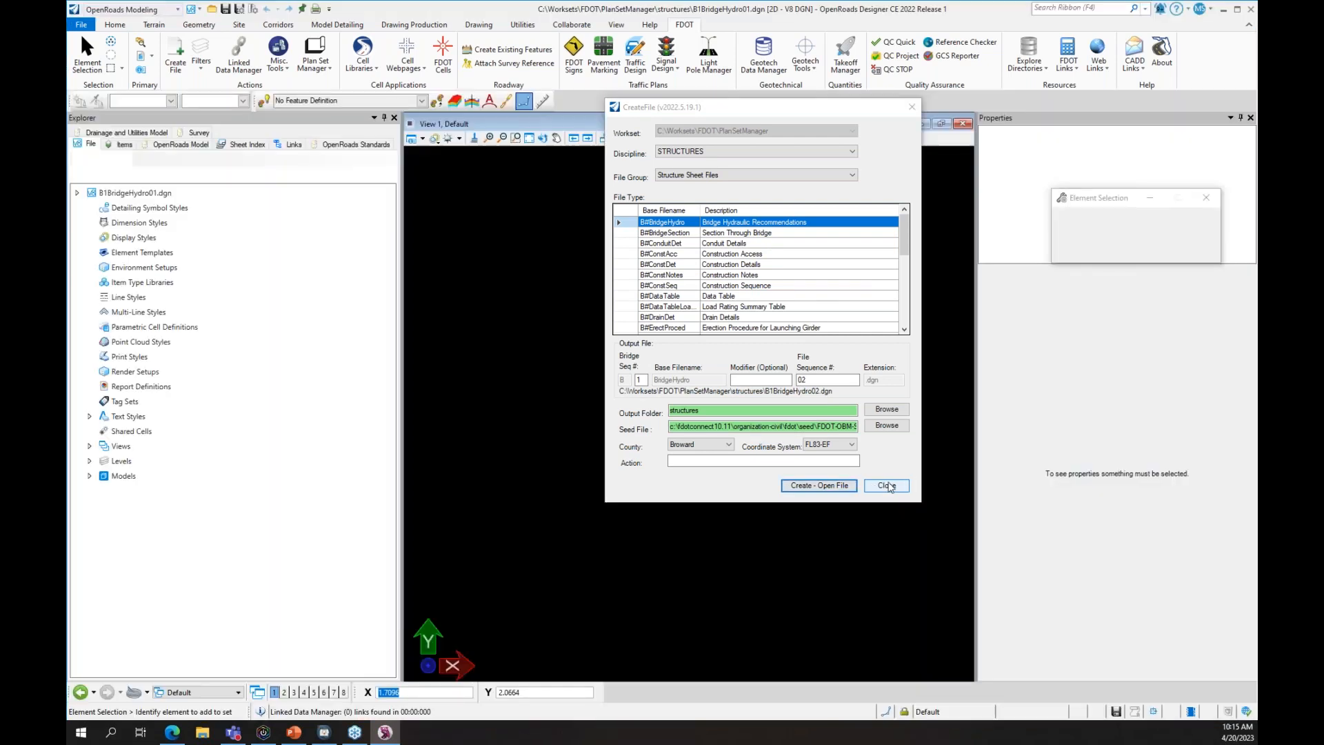
left_click(887, 485)
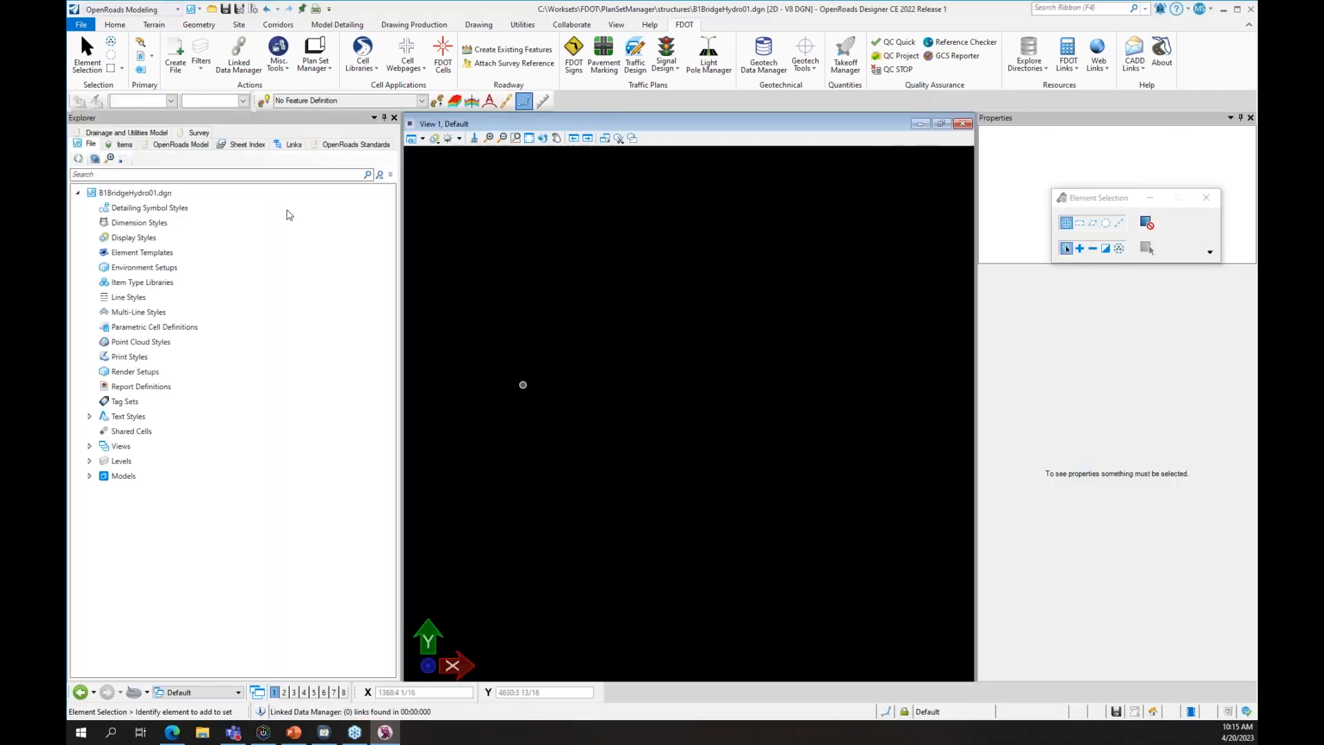
left_click(83, 26)
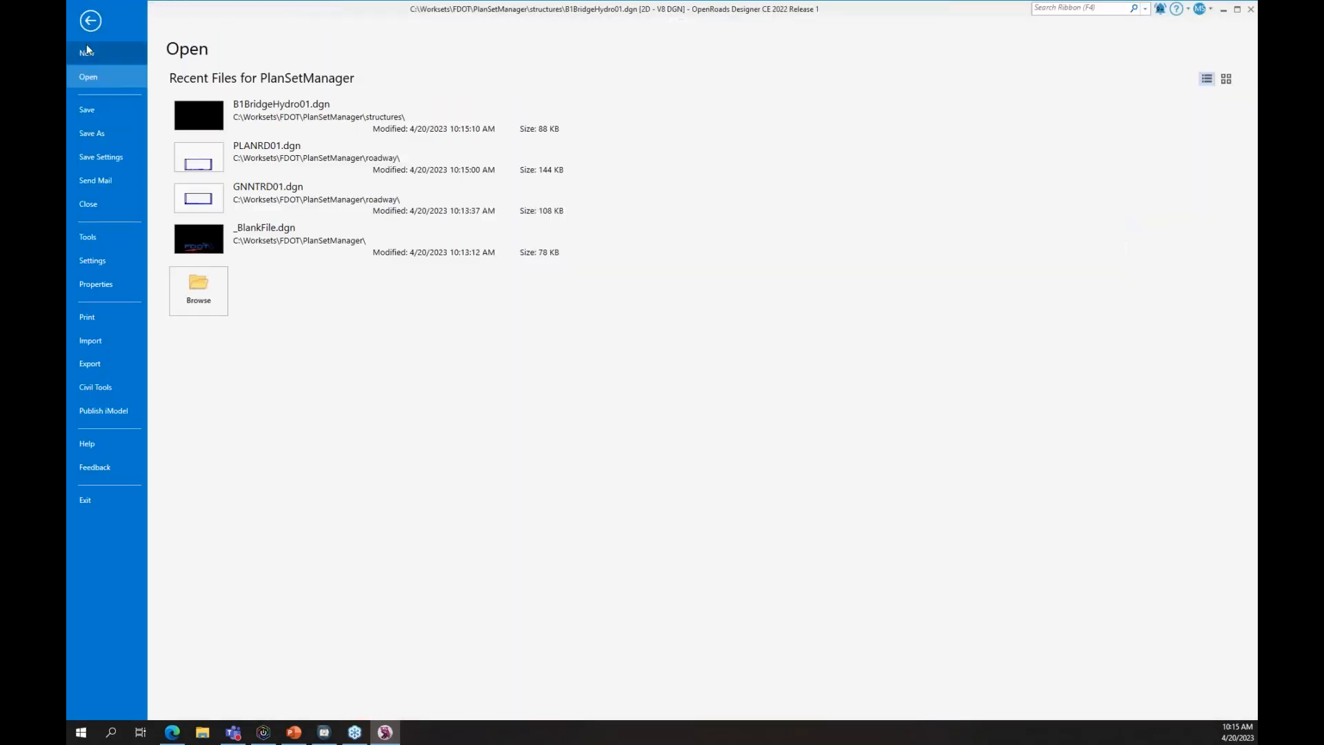
- Reopen GNNTRD01.dgn from the Recent Files list
left_click(277, 197)
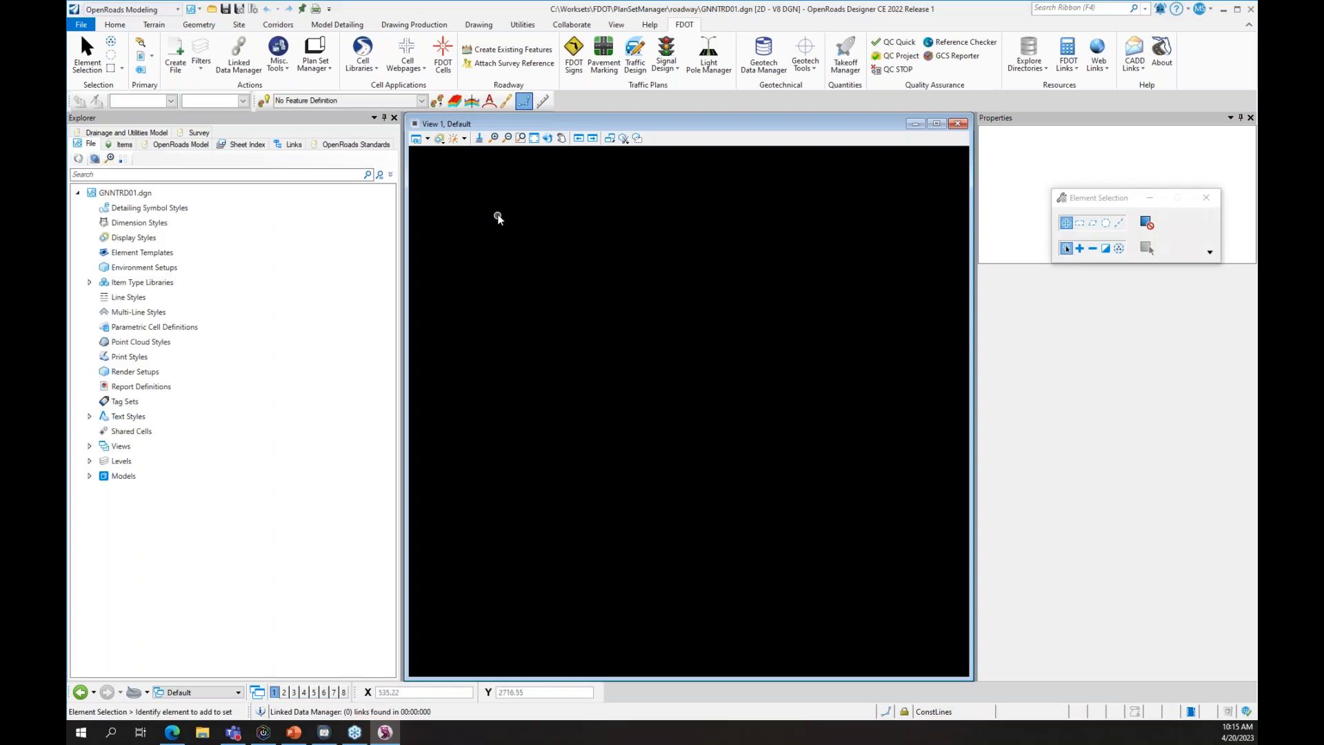
- Switch to GENERALNOTES Views and expand the FDOTSheetInfo item type library in Explorer
left_click(238, 693)
left_click(207, 666)
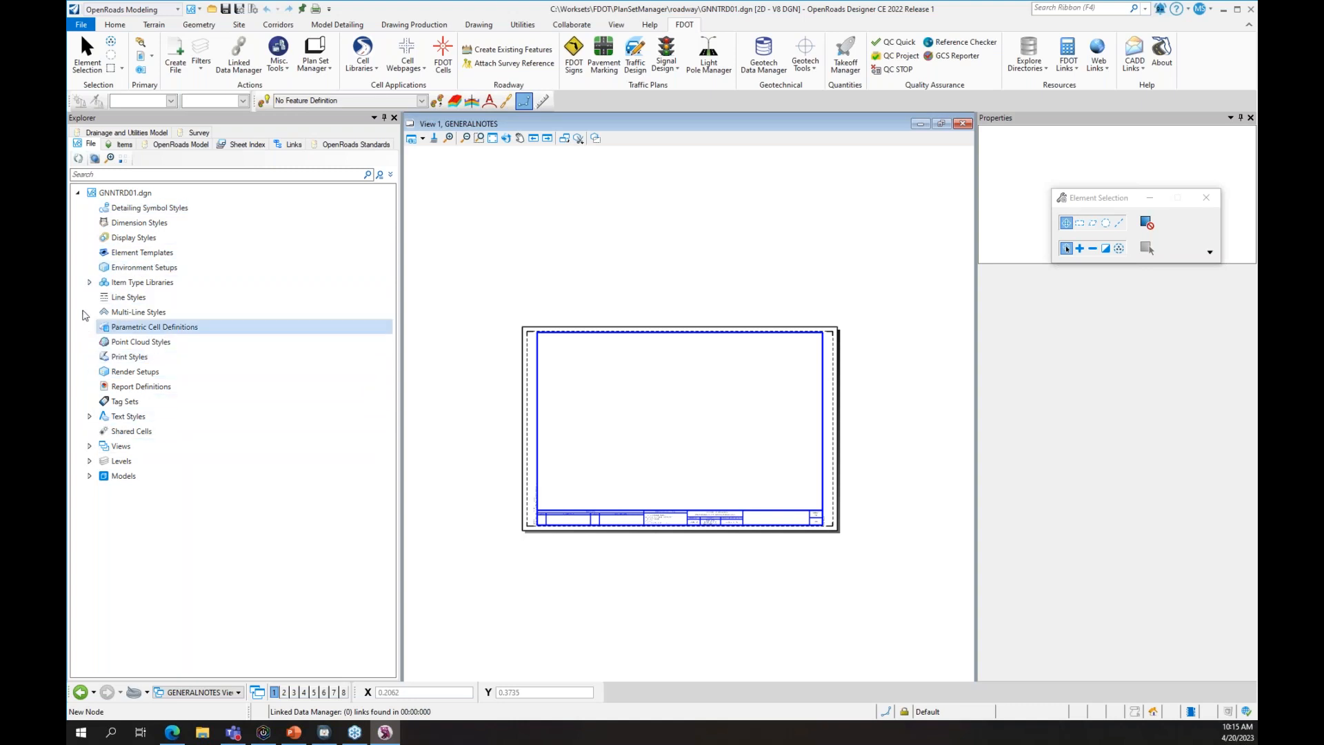
left_click(88, 284)
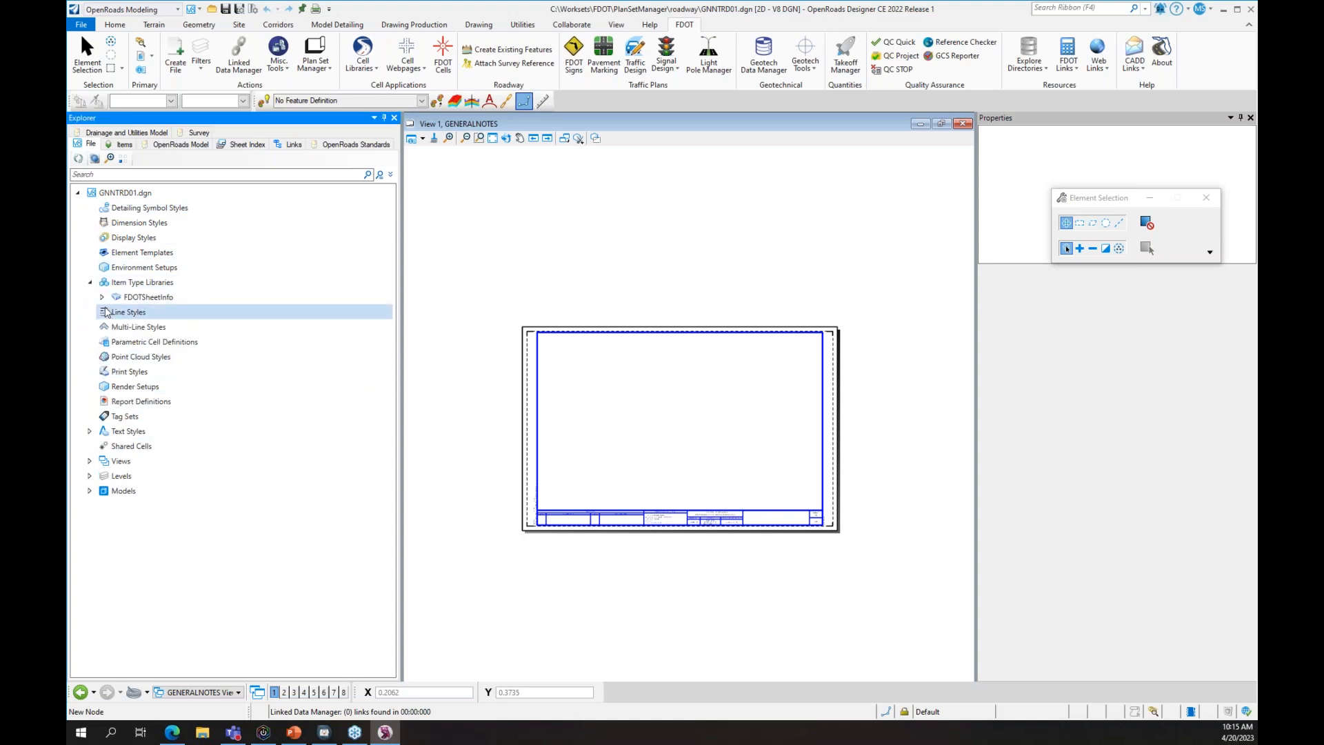
left_click(102, 298)
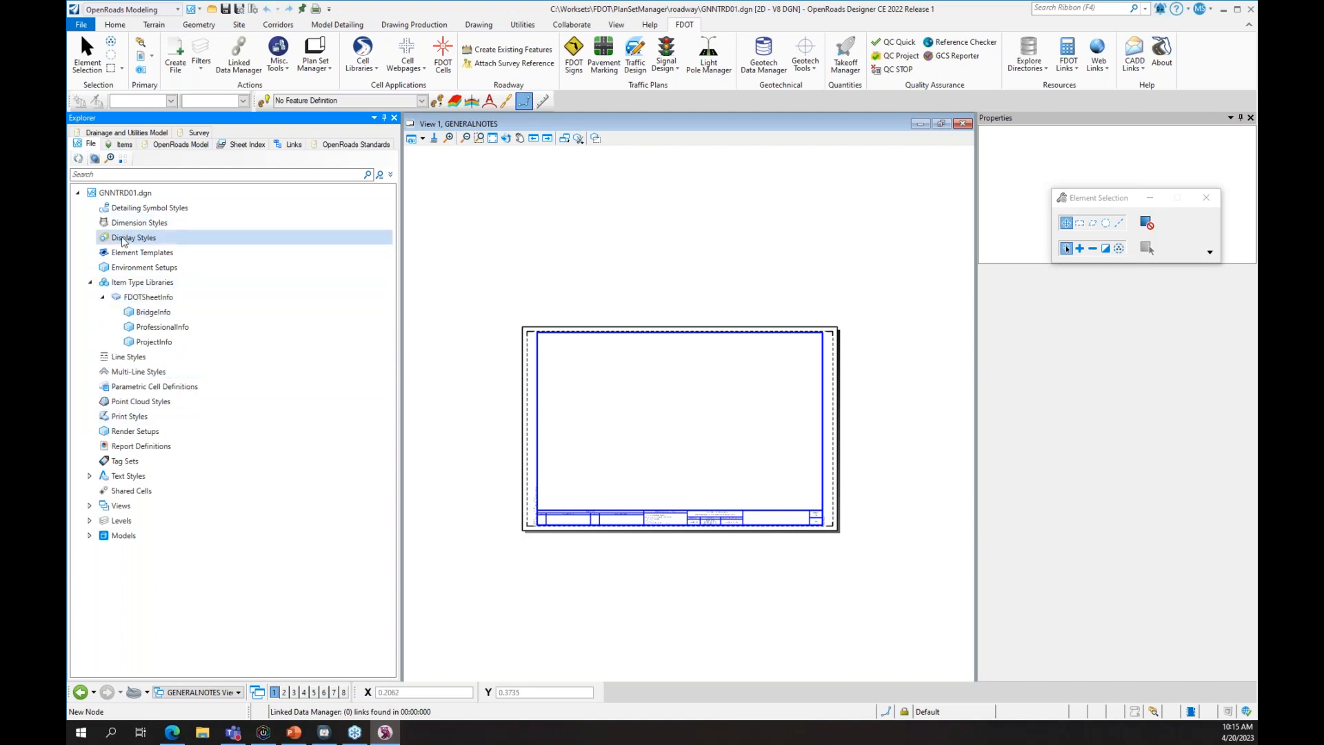
- Expand the GENERALNOTES model's ProfessionalInfo and ProjectInfo items, then close Explorer
left_click(90, 535)
left_click(102, 565)
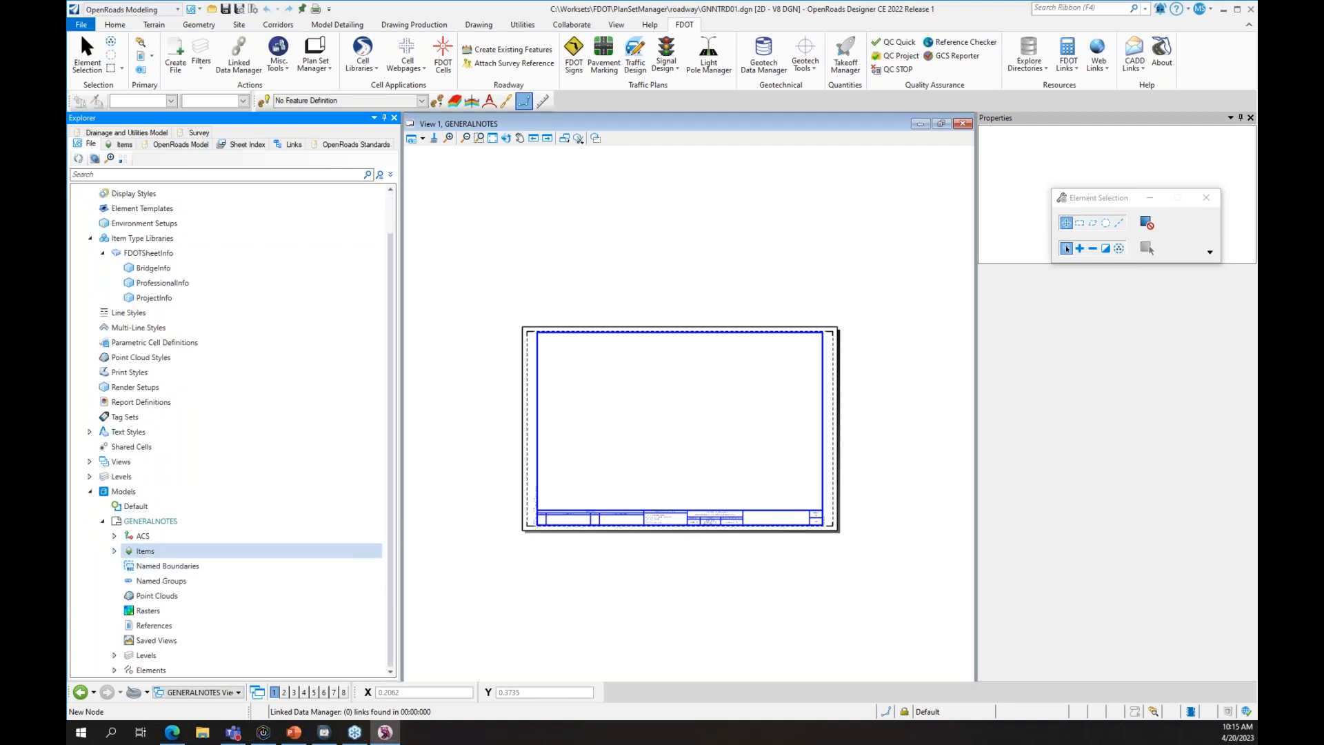
left_click(114, 550)
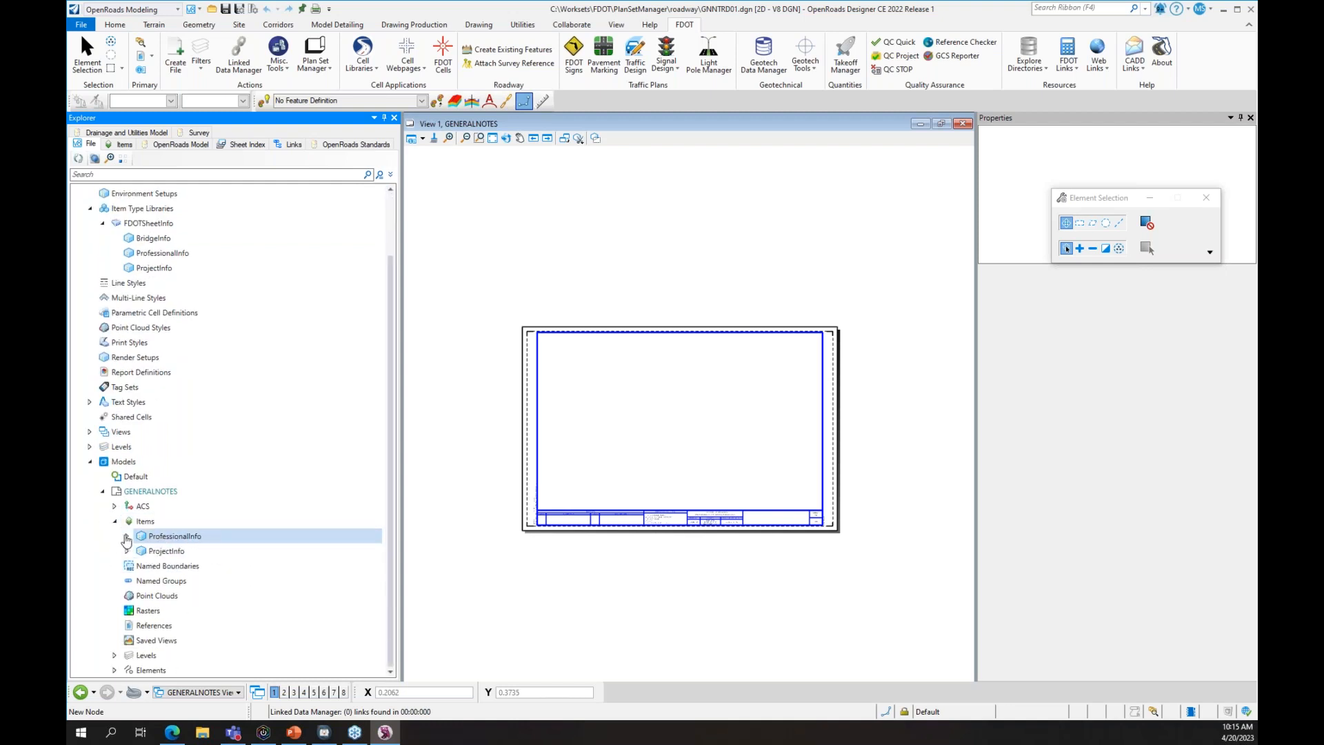
left_click(126, 539)
left_click(126, 565)
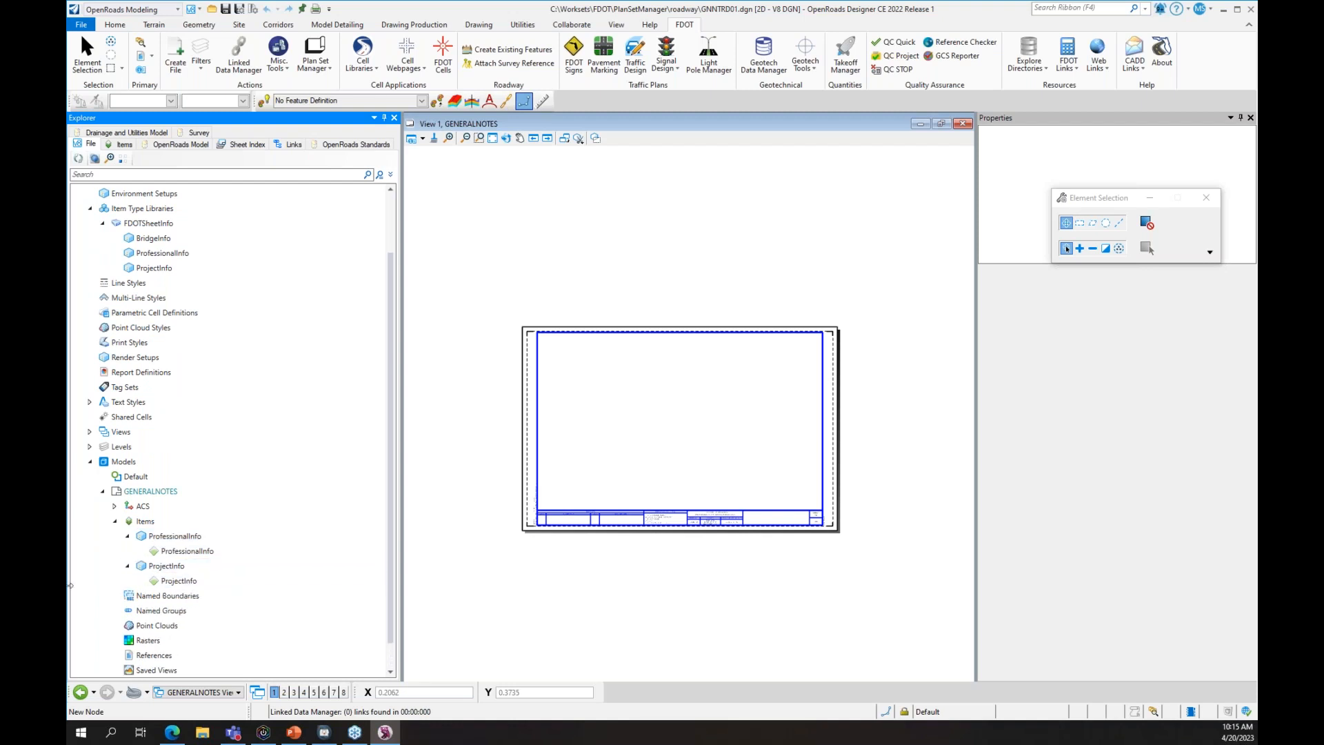
left_click(144, 467)
scroll(144, 458, "up", 2)
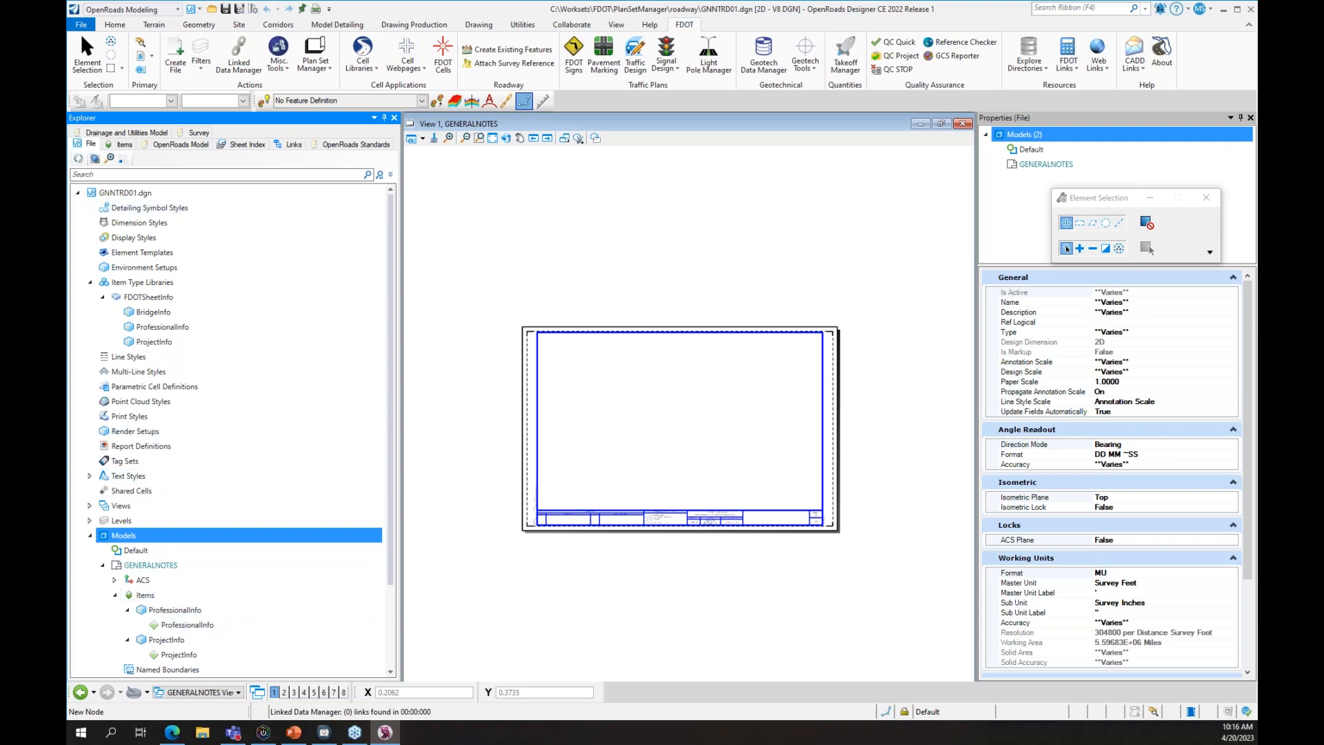
left_click(395, 117)
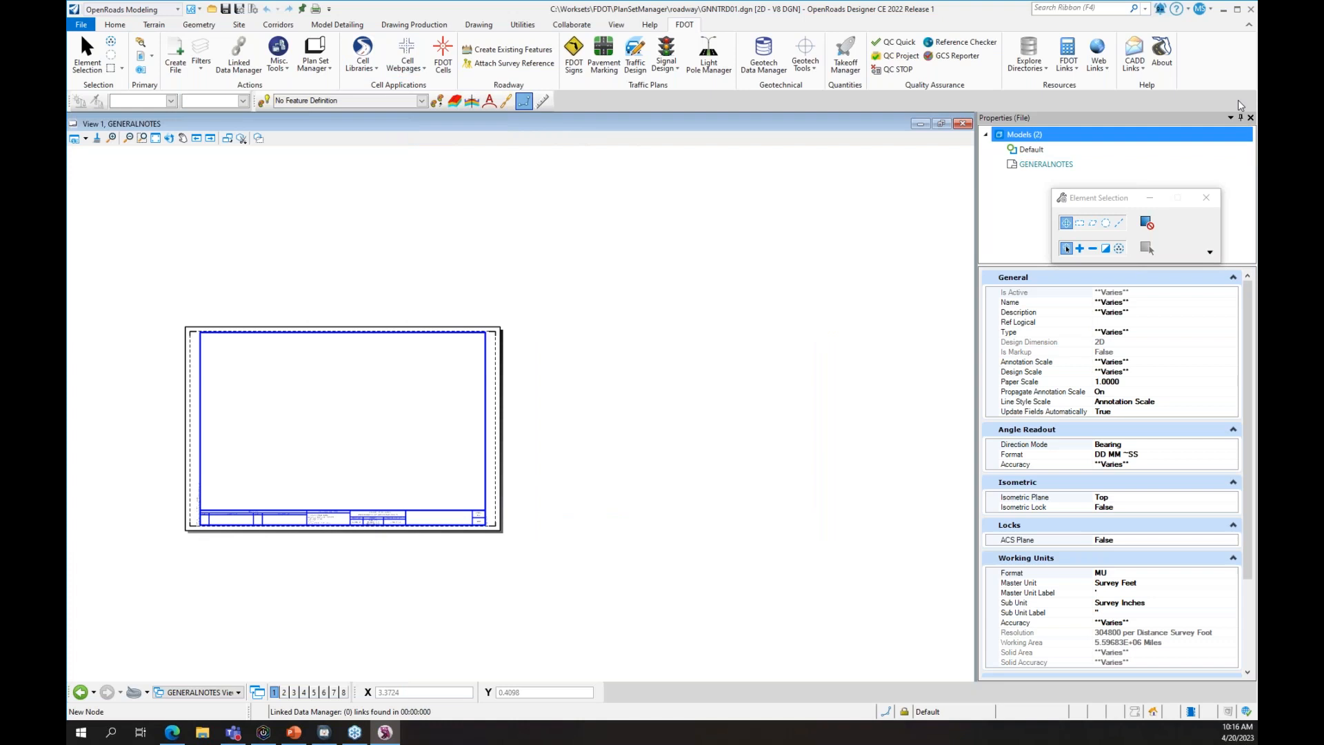
- Fit the sheet and bring up Plan Set Manager's Edit Single Sheet form for this sheet
left_click(1250, 119)
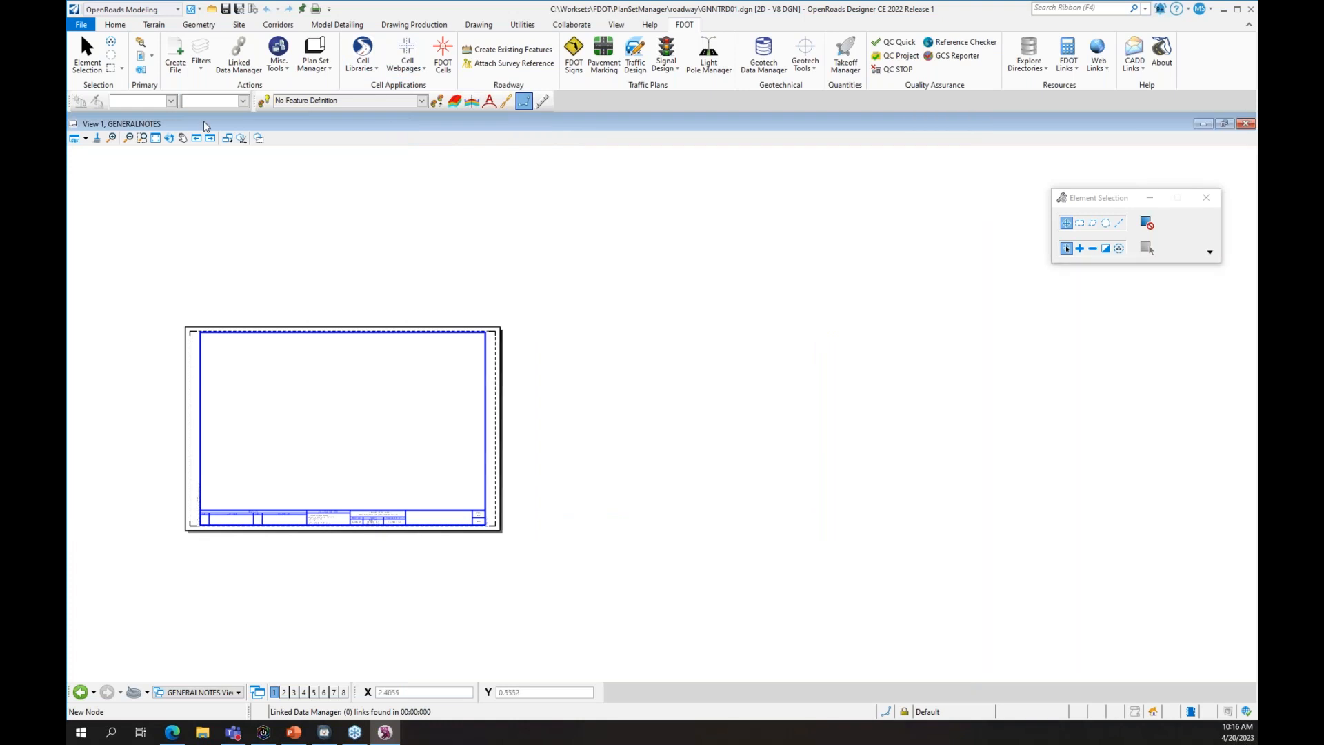
left_click(155, 139)
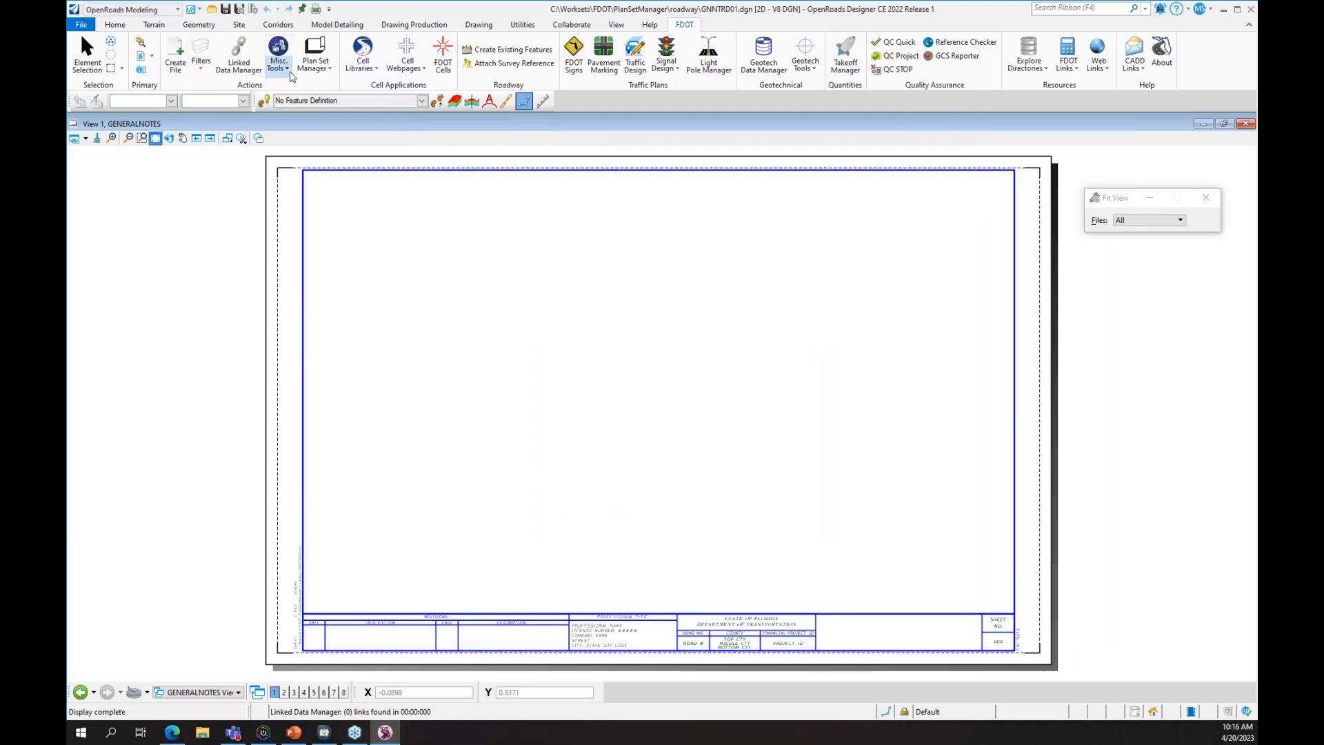
left_click(317, 66)
left_click(328, 103)
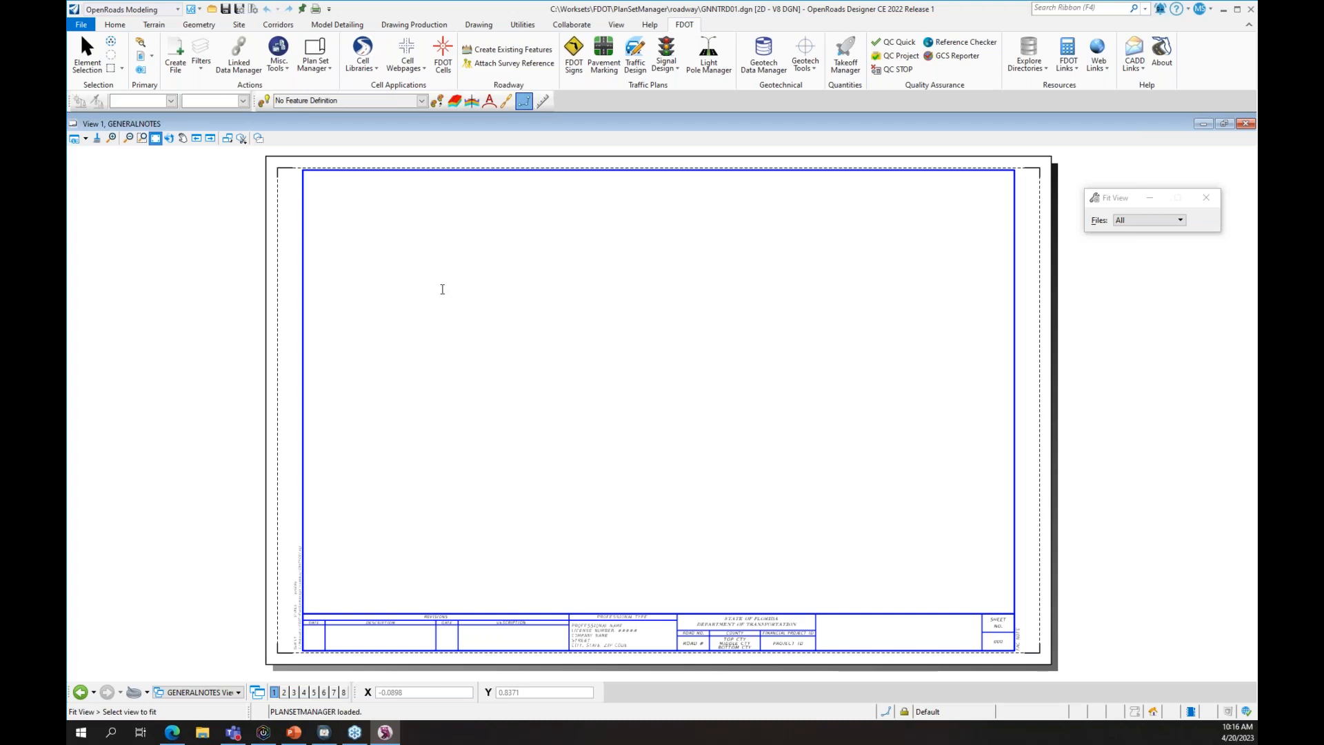
left_click_drag(535, 45, 781, 222)
left_click(435, 256)
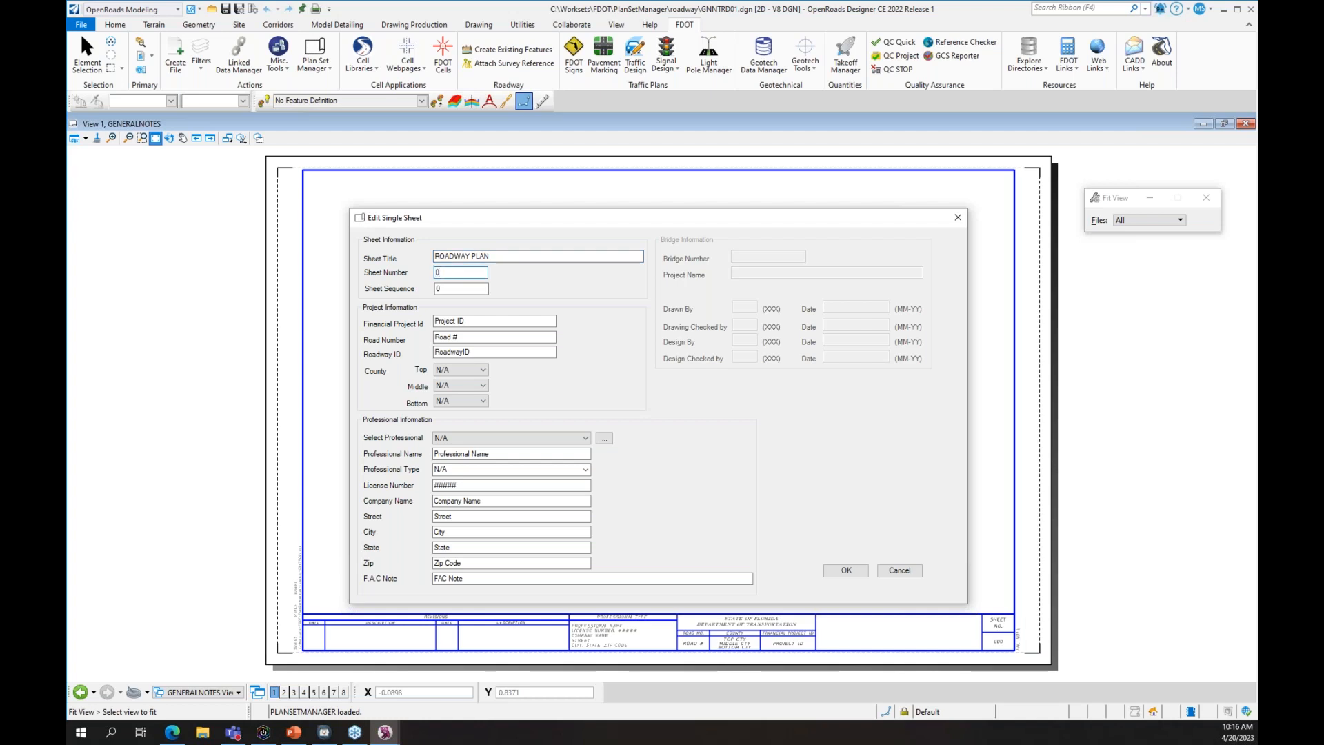
key("Tab")
key("Tab")
type("12345678904")
key("BackSpace")
key("Tab")
left_click_drag(457, 337, 433, 337)
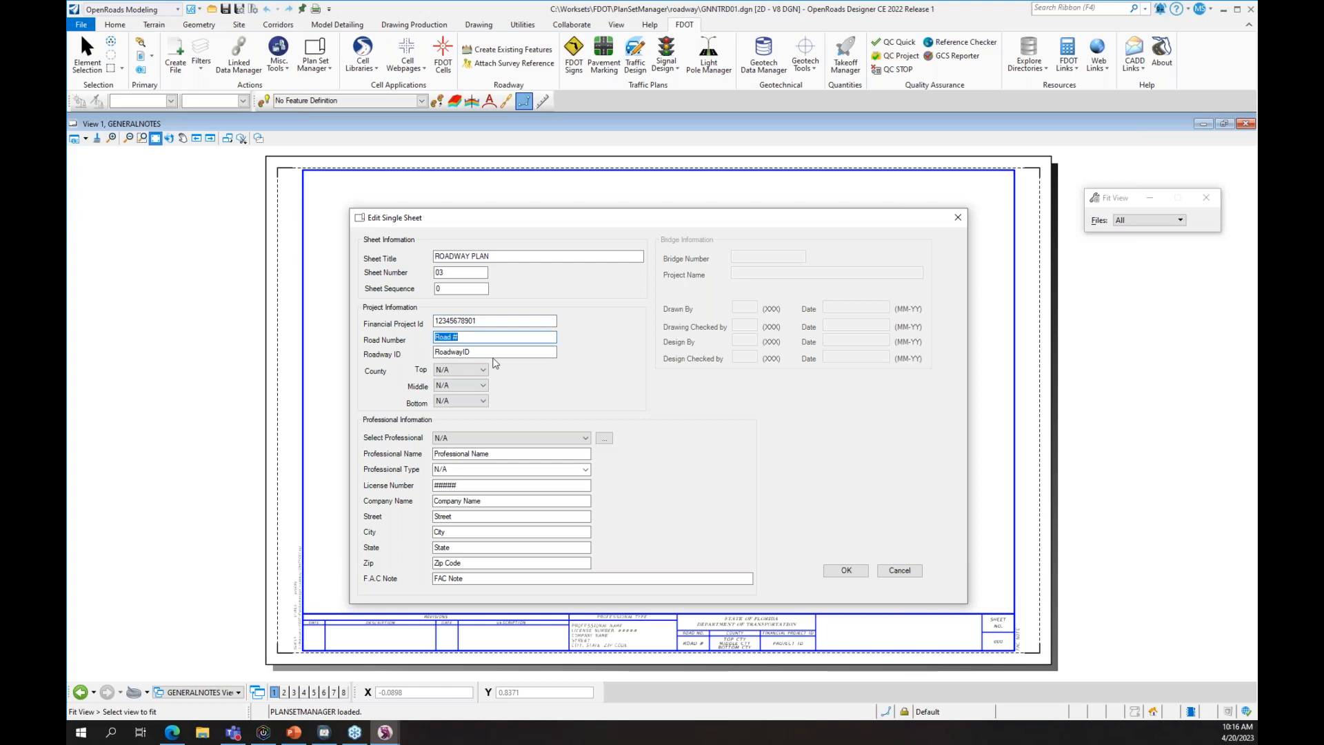
type("9")
key("Tab")
- Set the middle county to Wakulla and confirm the sheet information
left_click(455, 386)
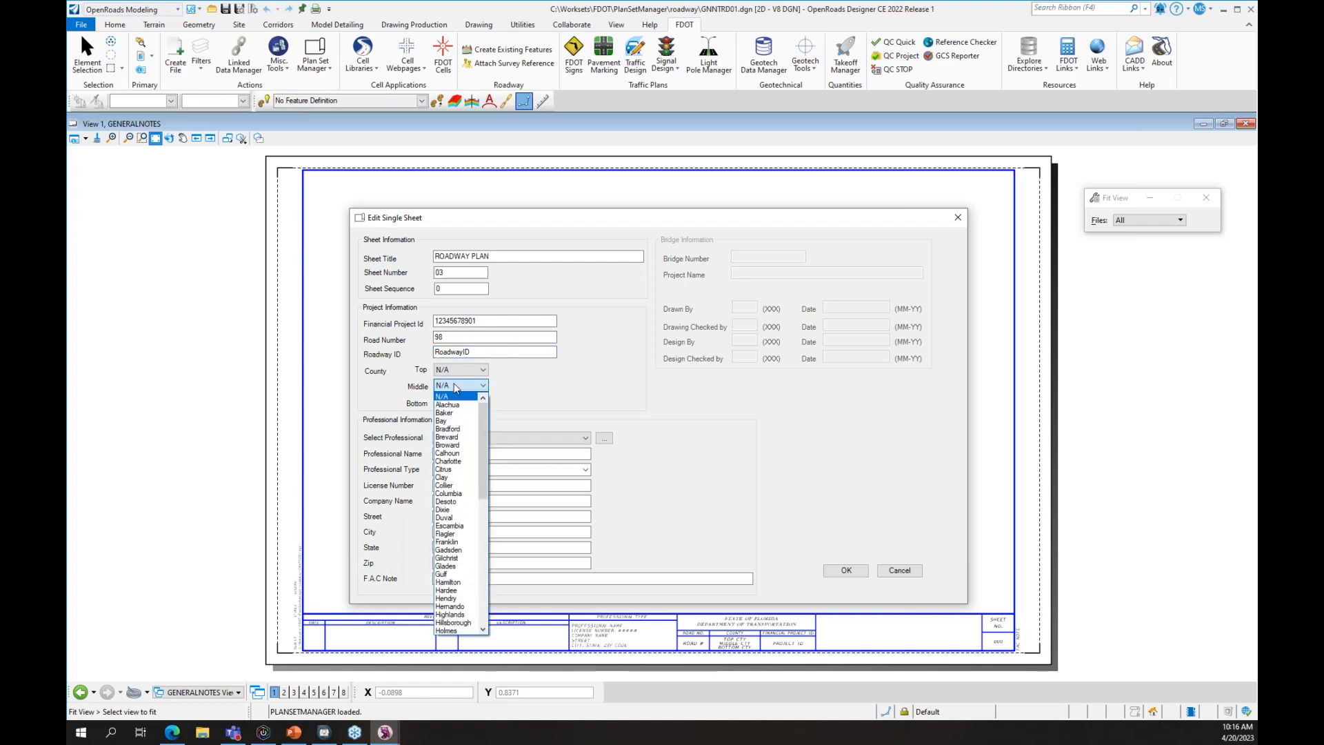
left_click(548, 373)
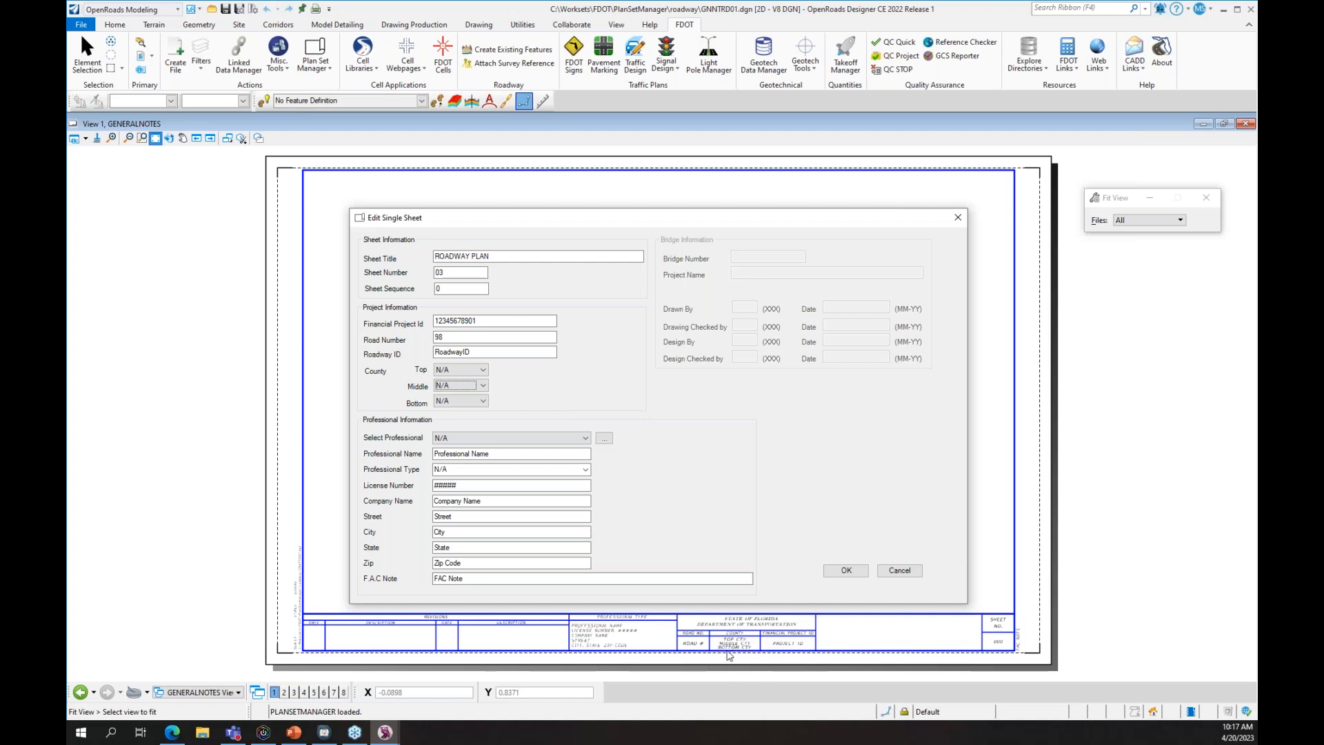
left_click(482, 384)
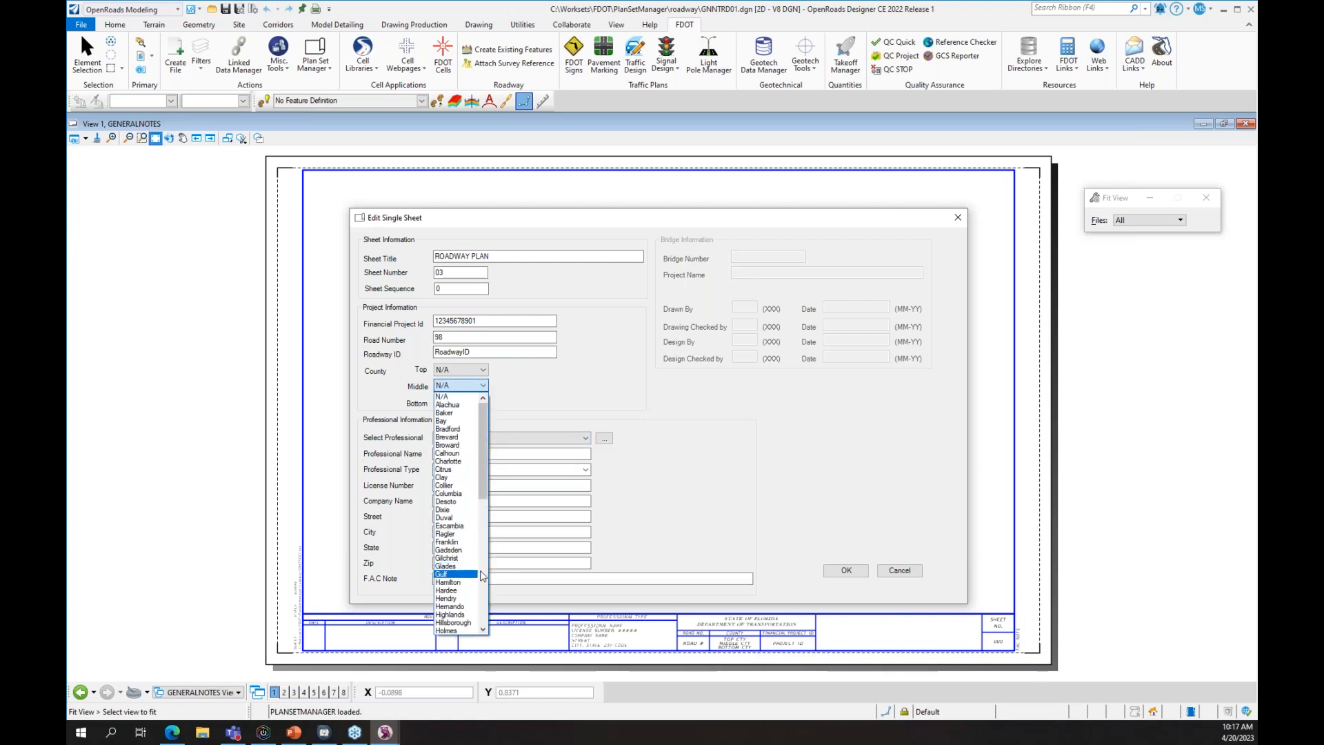
scroll(479, 574, "down", 10)
scroll(459, 607, "down", 5)
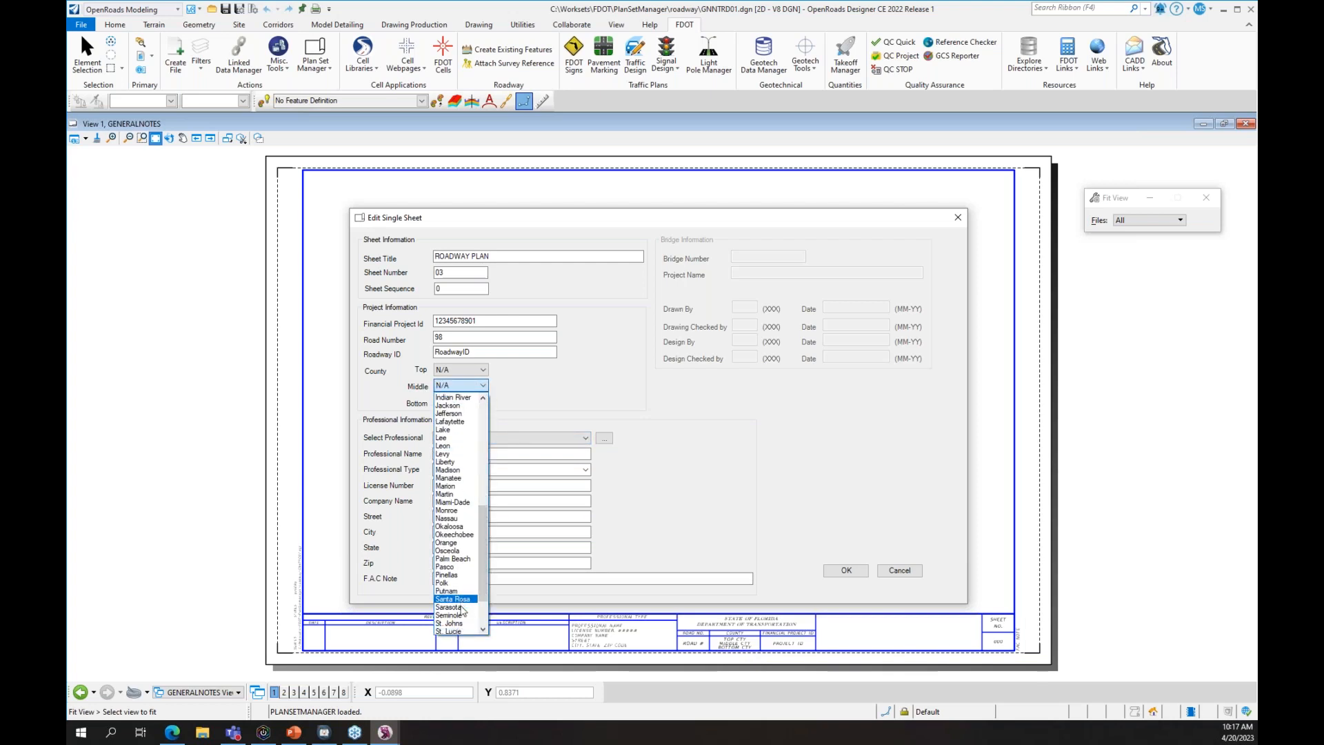
left_click(463, 607)
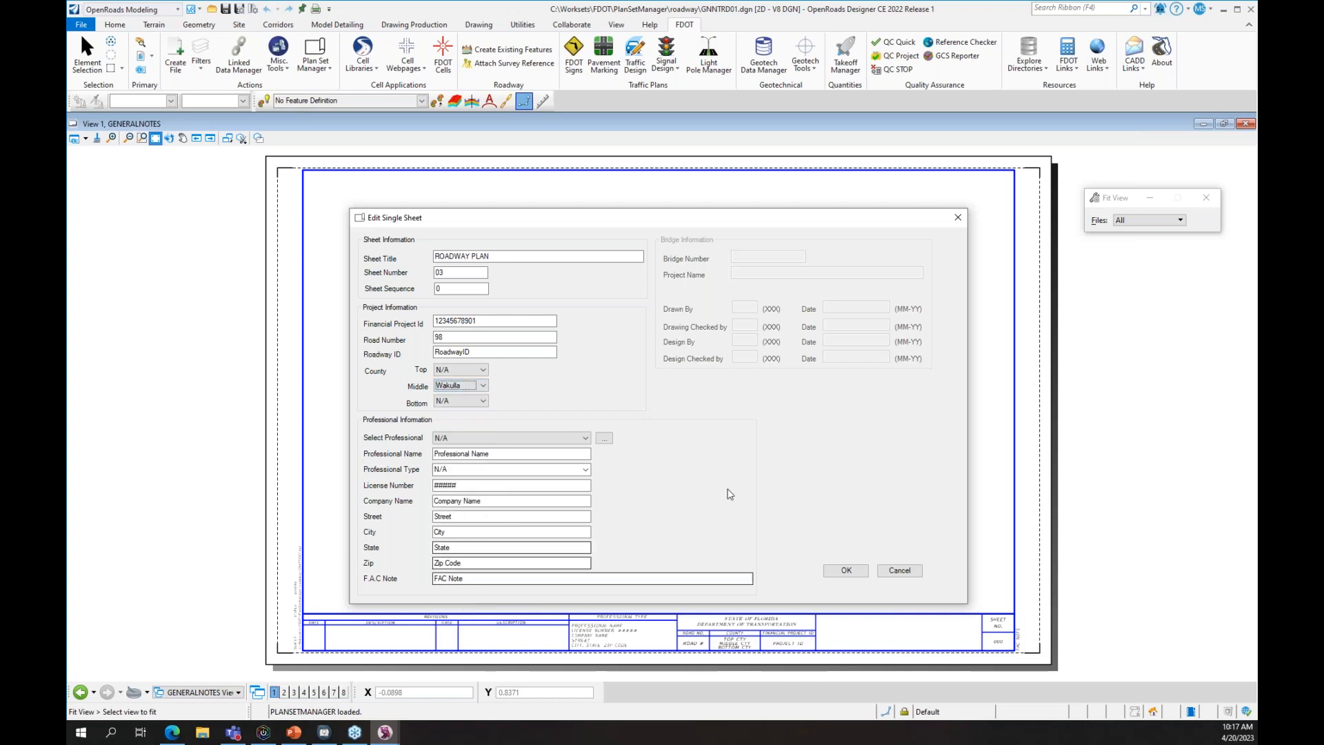
key("Tab")
key("Tab")
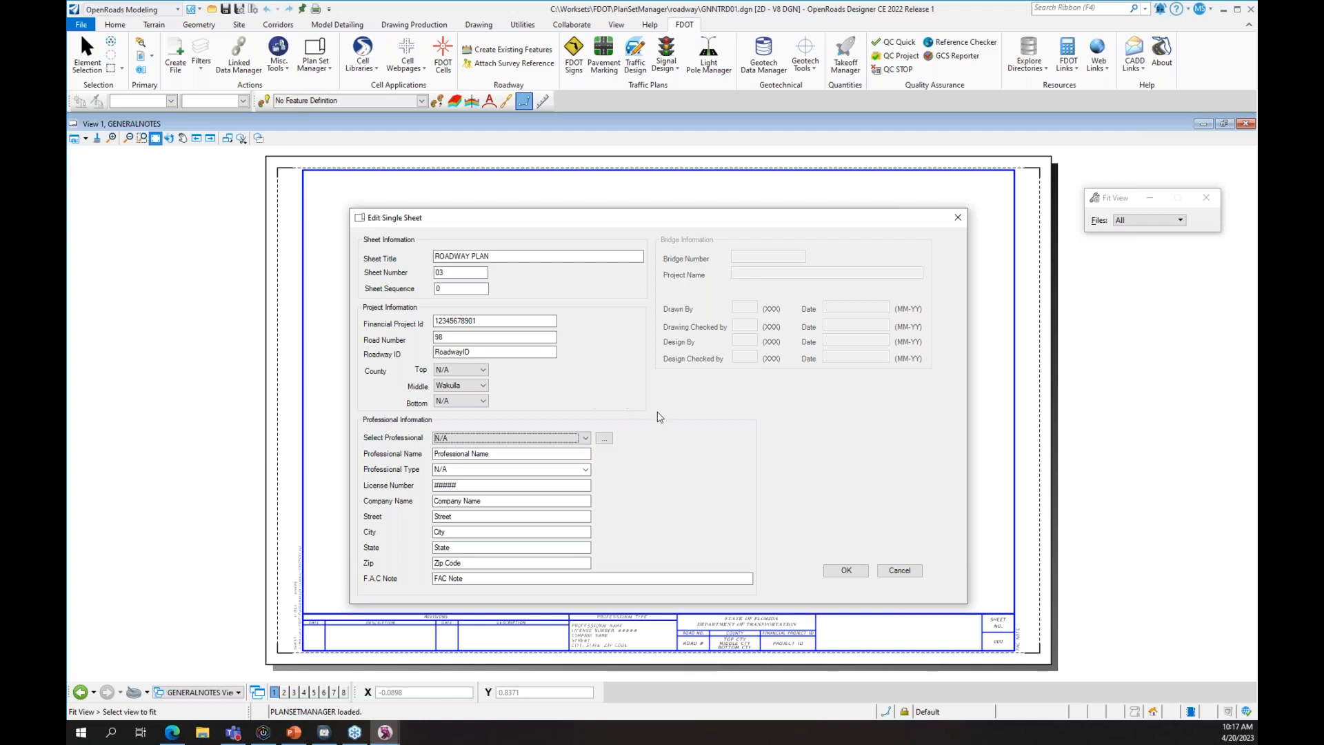
left_click(835, 571)
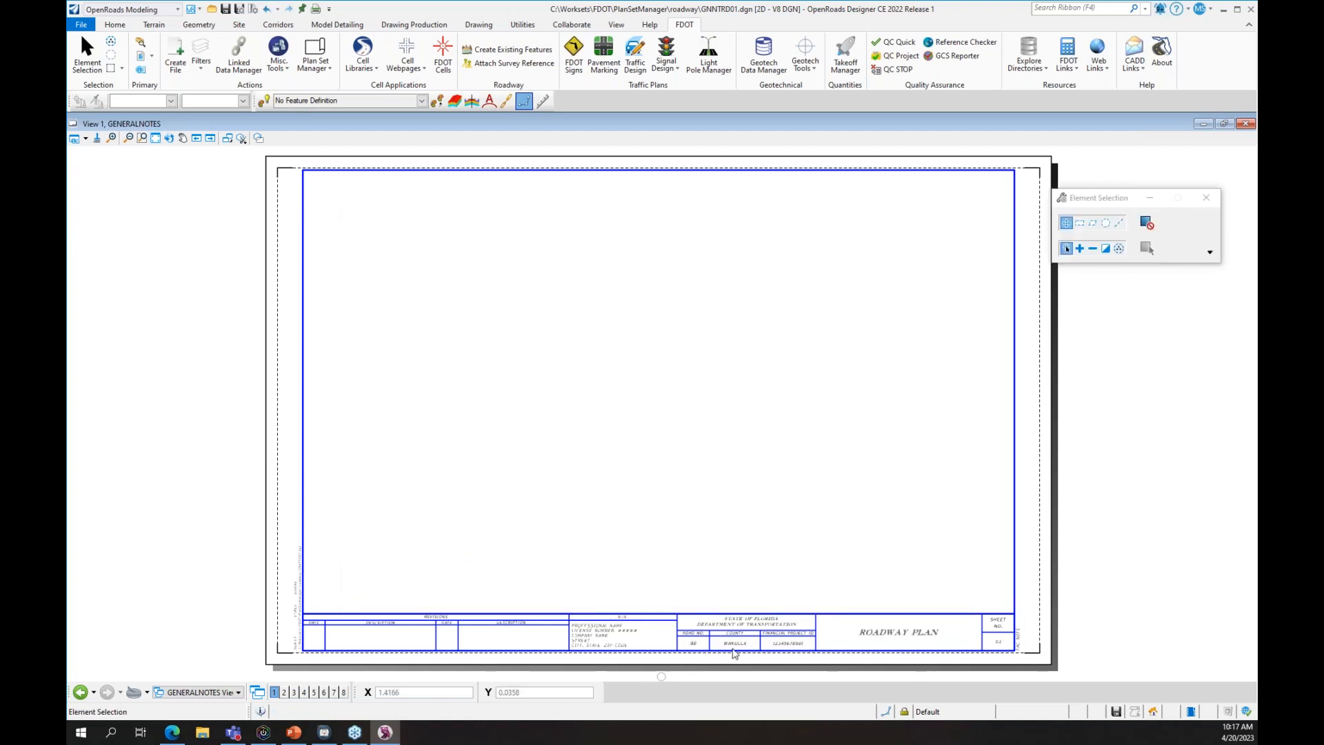
- Zoom and pan to inspect the ROADWAY PLAN title block, then zoom back out
scroll(791, 644, "up", 2)
scroll(696, 642, "up", 2)
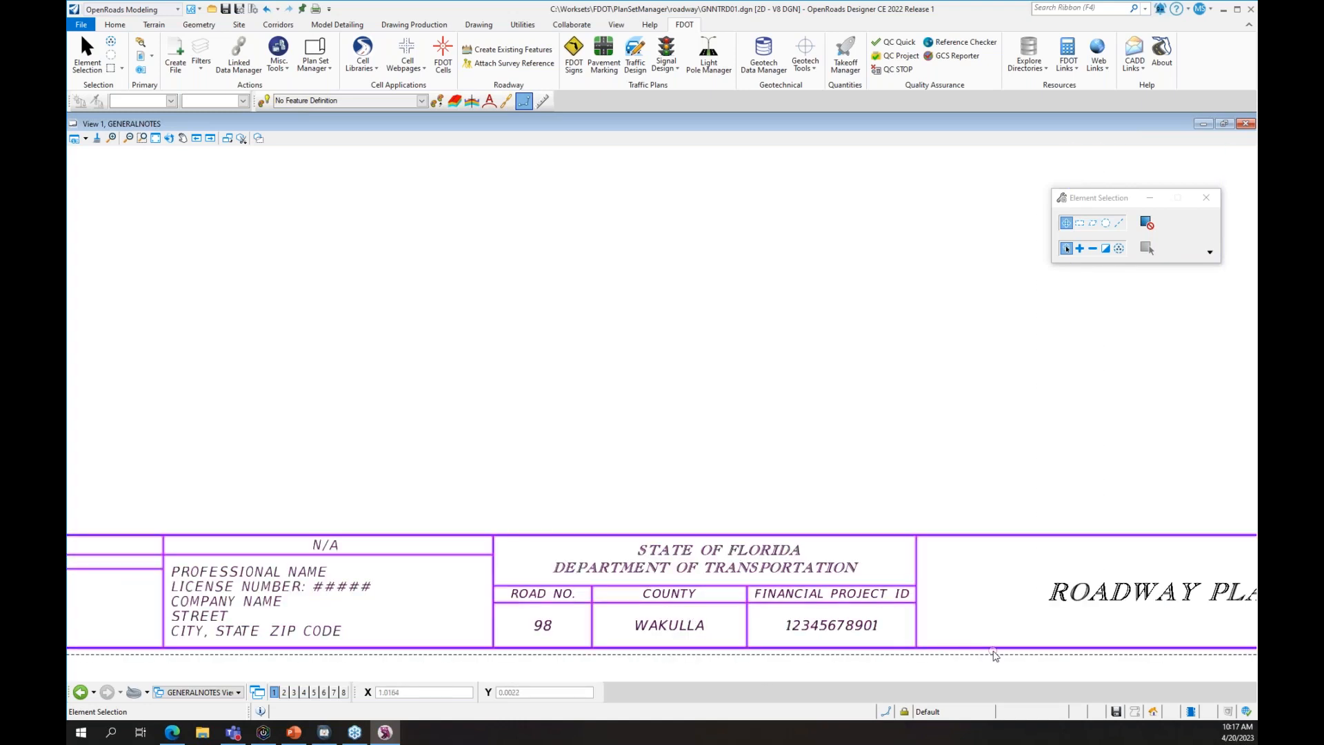
mouse_move(991, 654)
middle_mouse_down()
mouse_move(717, 508)
mouse_move(520, 504)
middle_mouse_up()
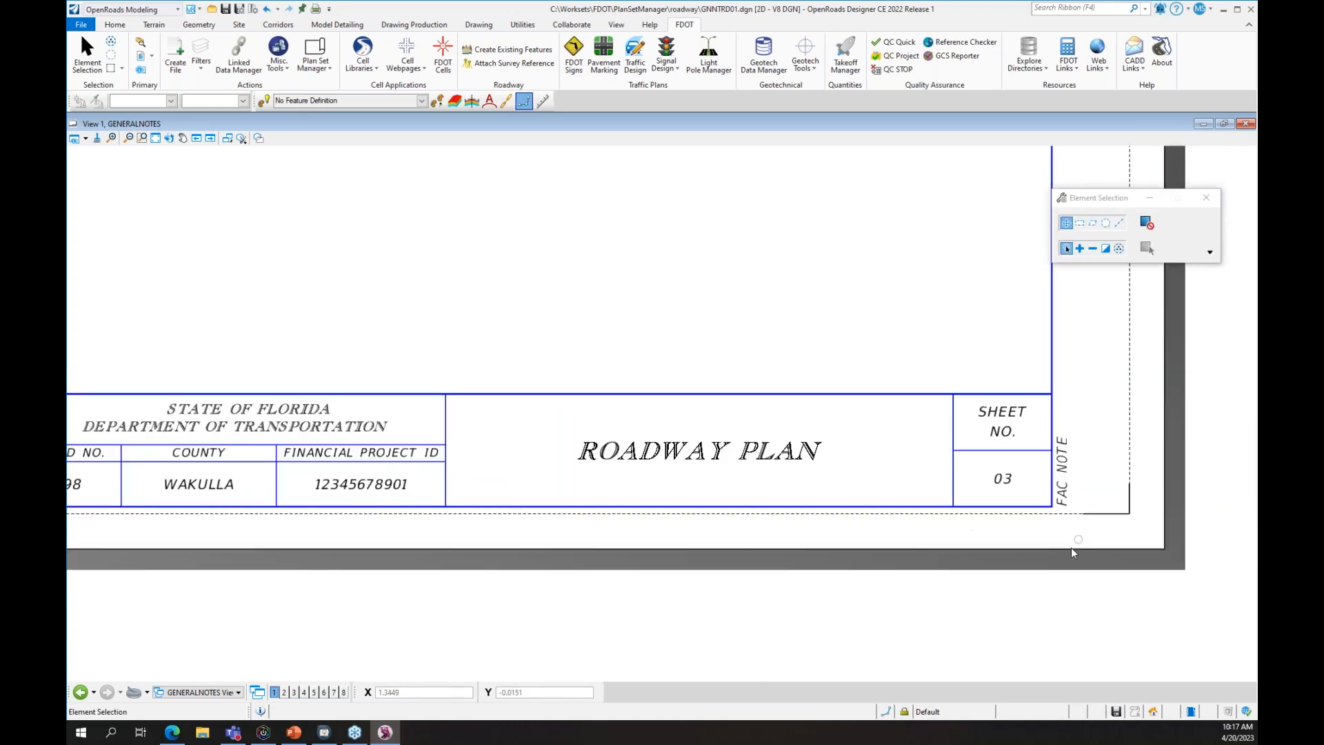
scroll(887, 654, "down", 5)
middle_click_drag(502, 430, 572, 493)
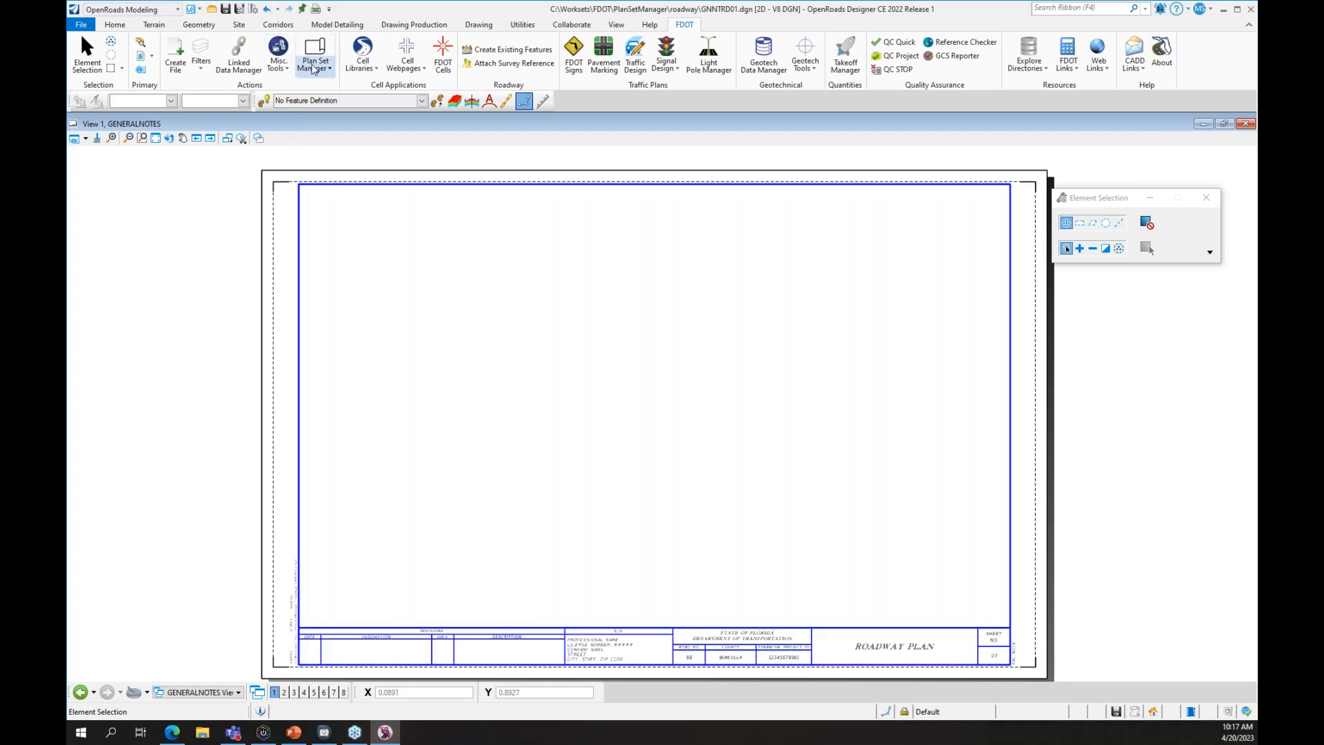
- Open the Explore Directories list on the FDOT ribbon
left_click(312, 68)
left_click(311, 68)
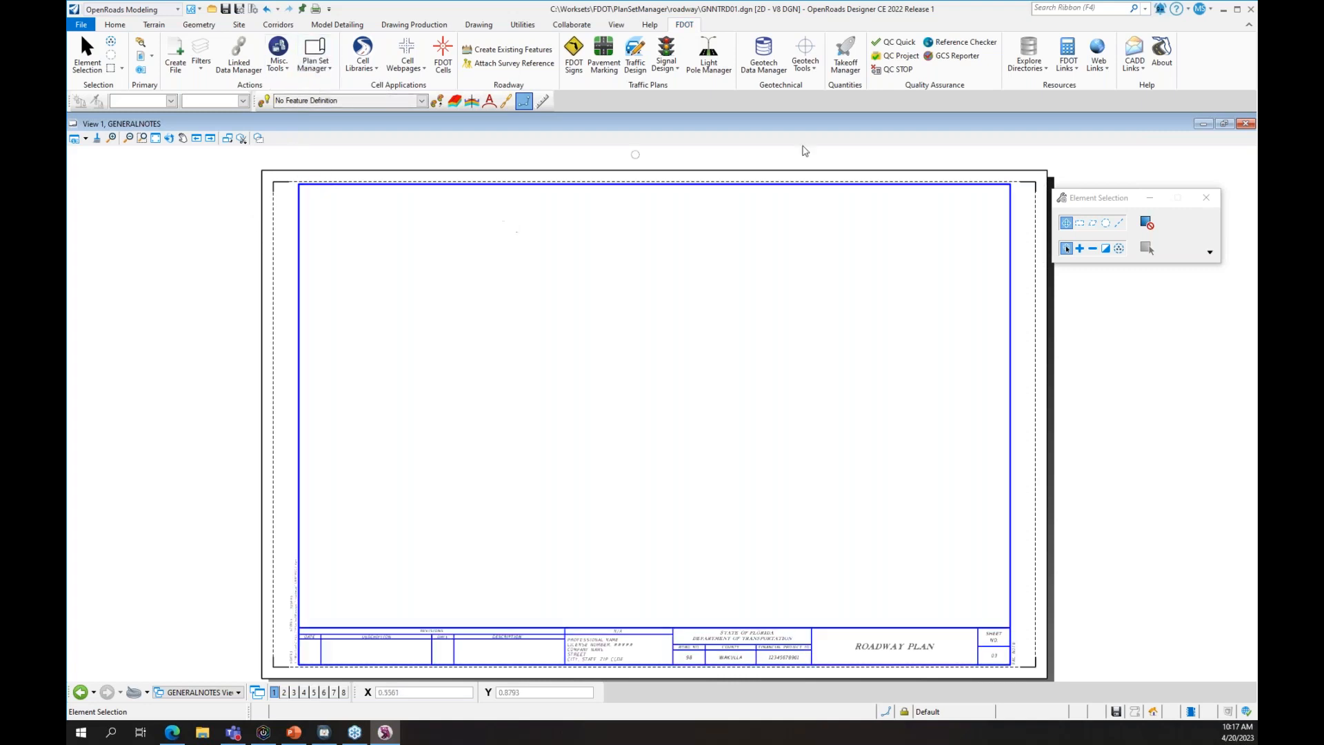
left_click(1029, 64)
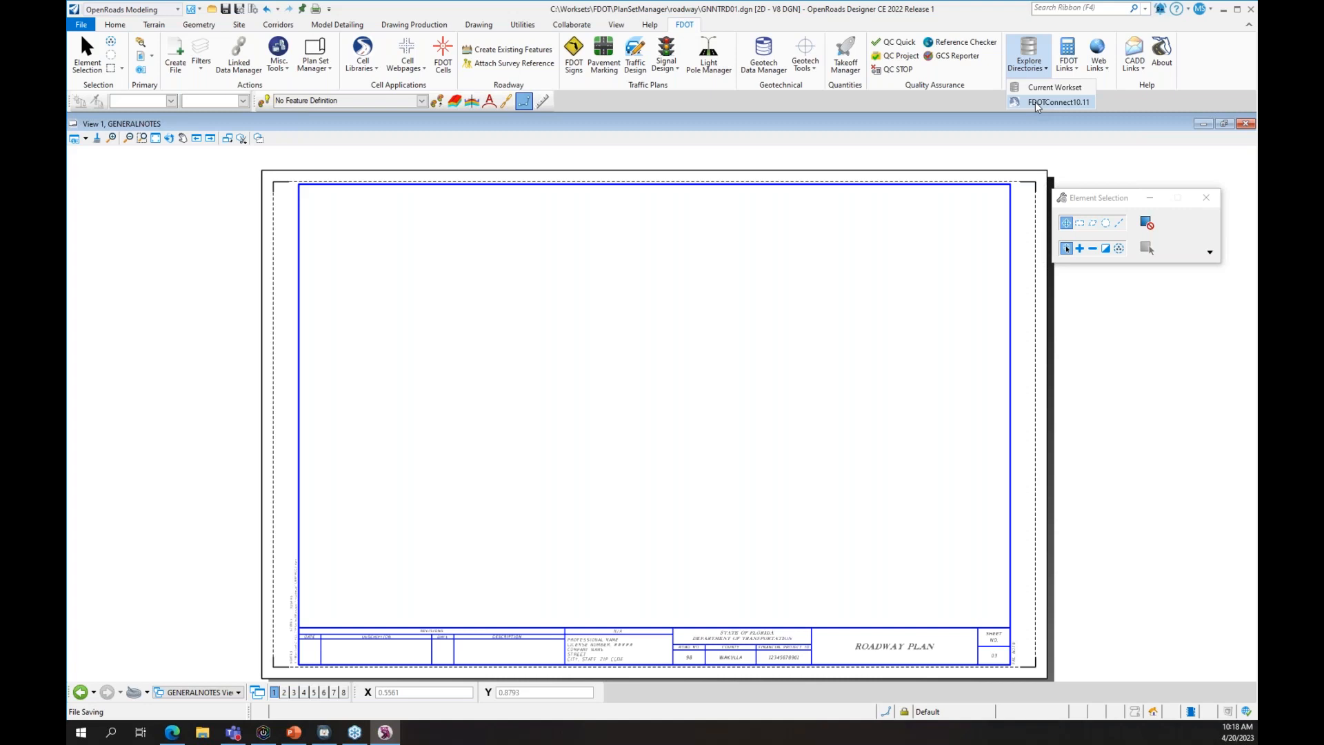
- Copy Professionals.xlsx from FDOTConnect10.11's FDOT\Data Templates folder
left_click(1036, 103)
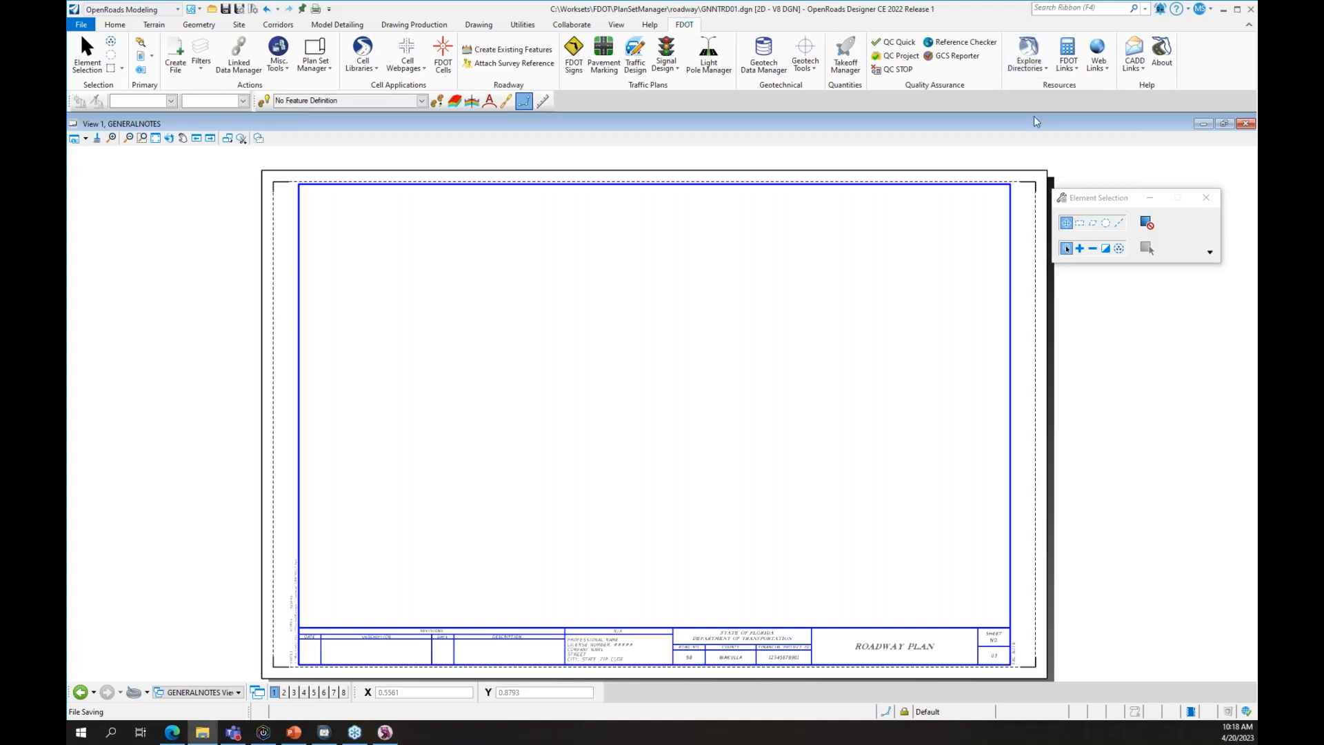
left_click_drag(1323, 105, 693, 82)
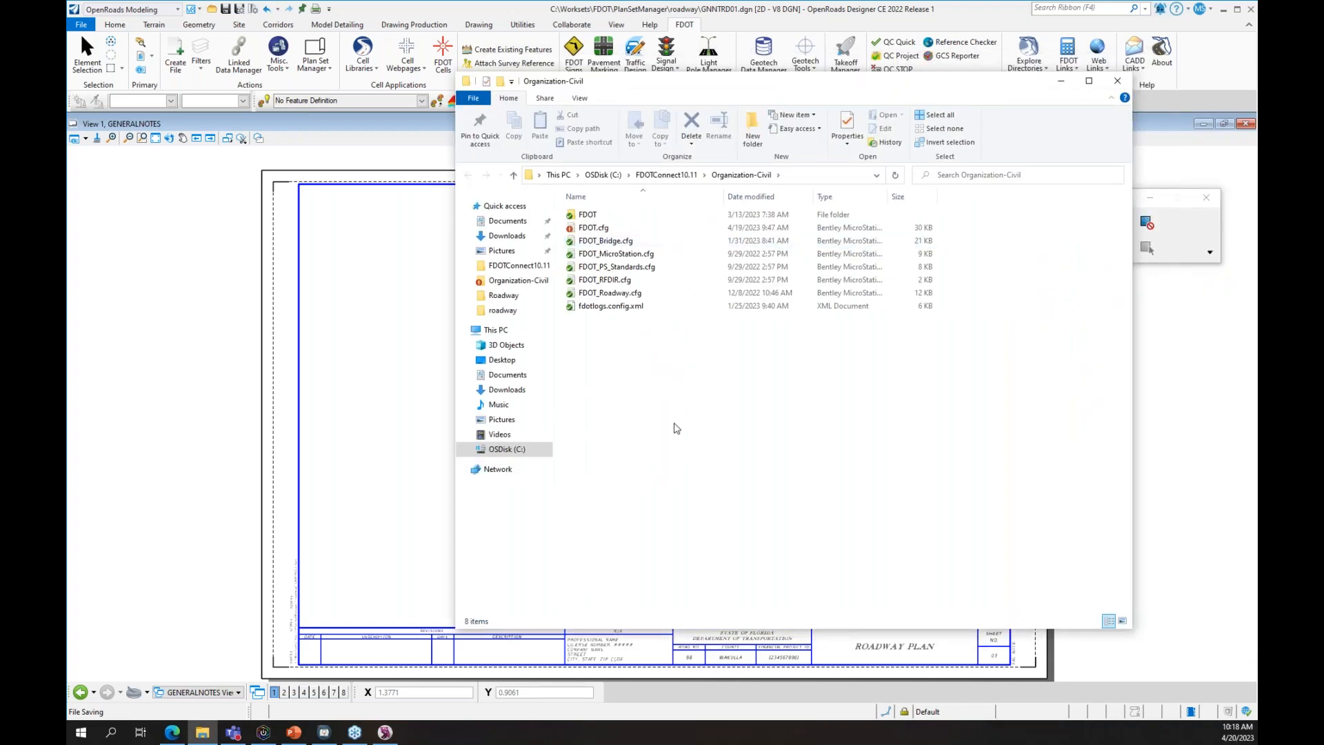
double_click(601, 217)
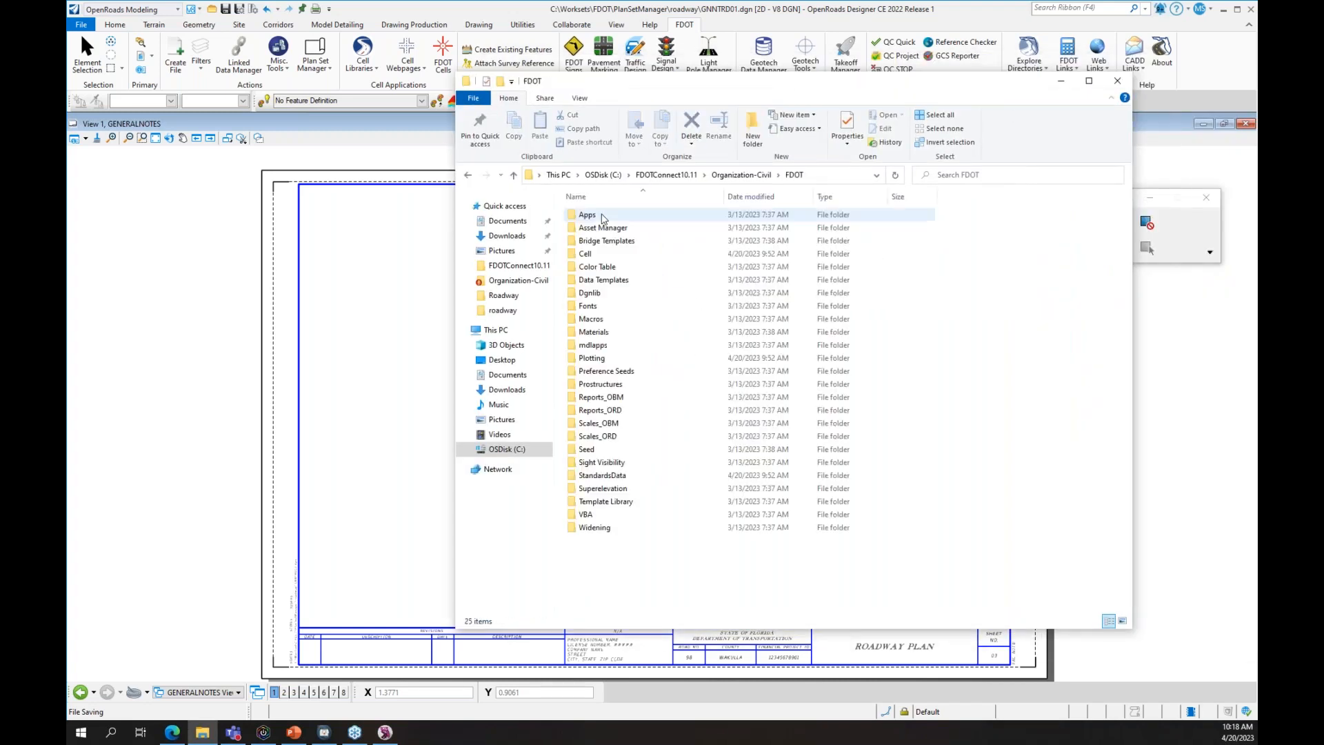
double_click(624, 281)
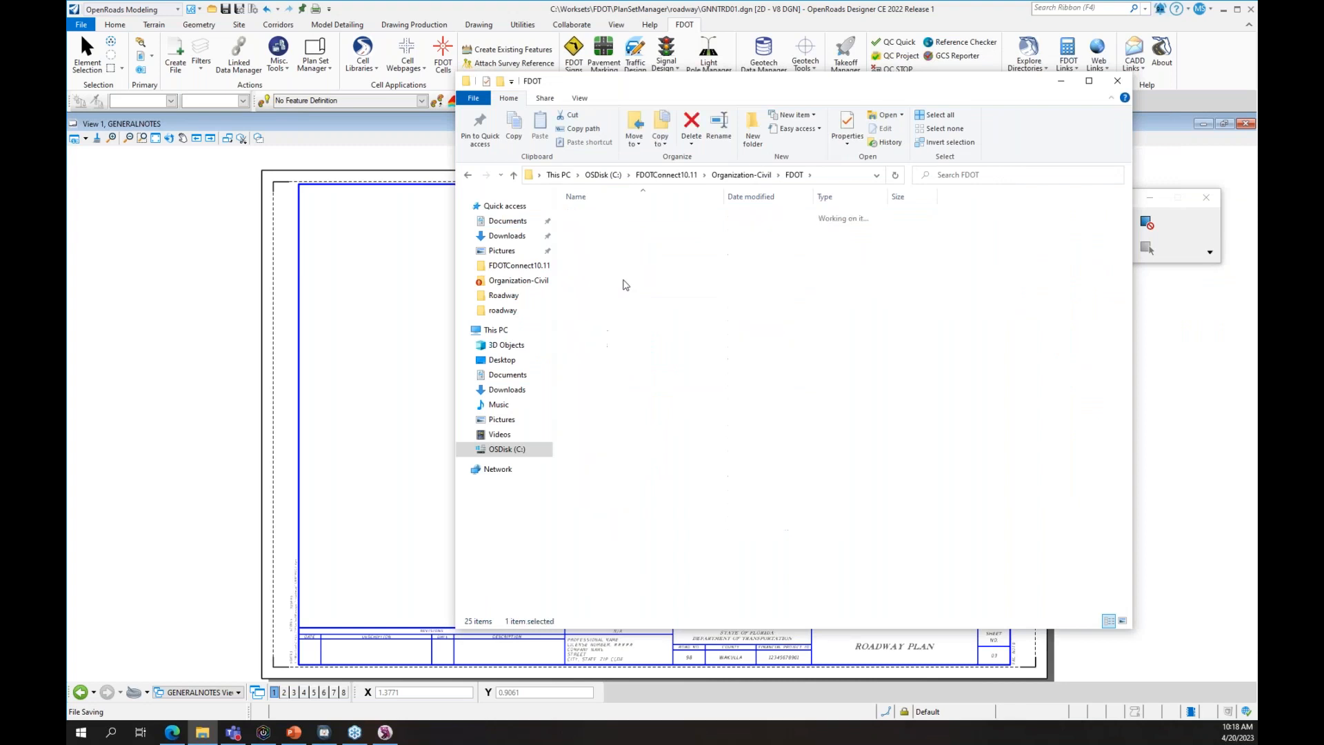
left_click(613, 255)
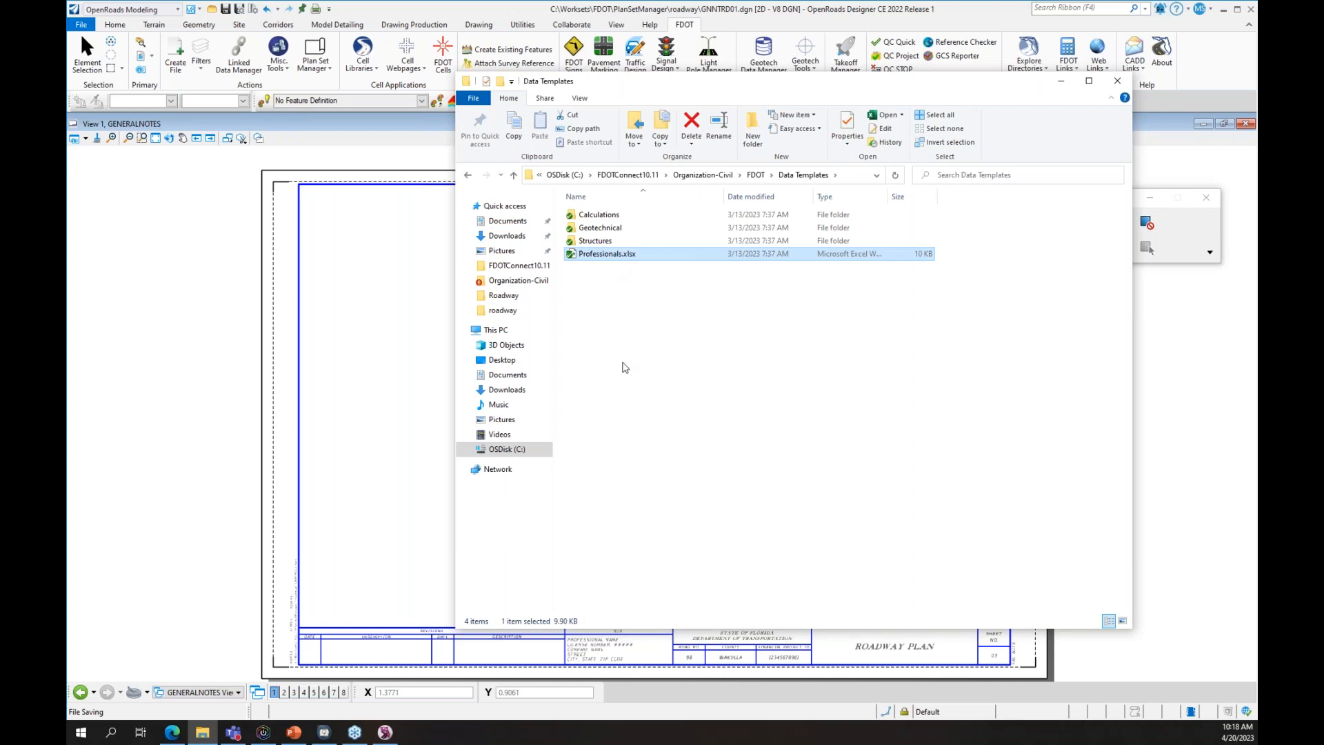
right_click(591, 254)
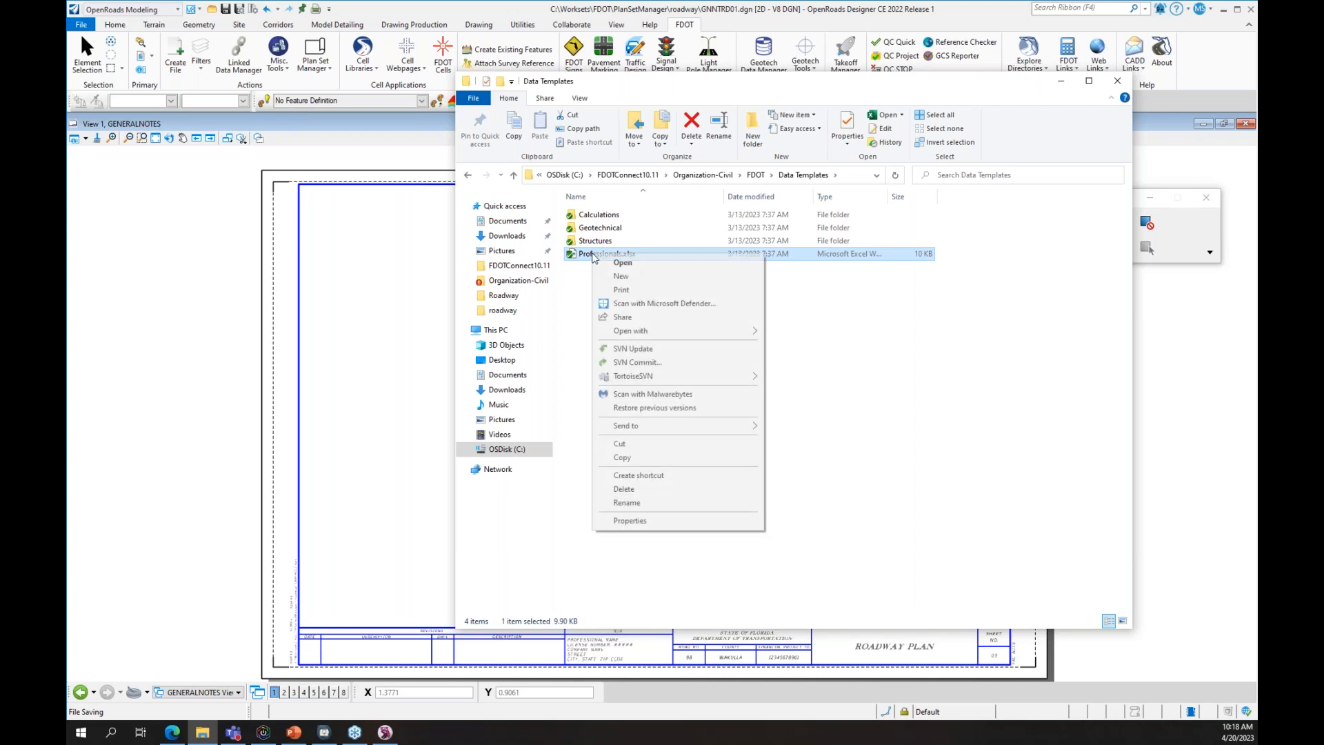
left_click(653, 459)
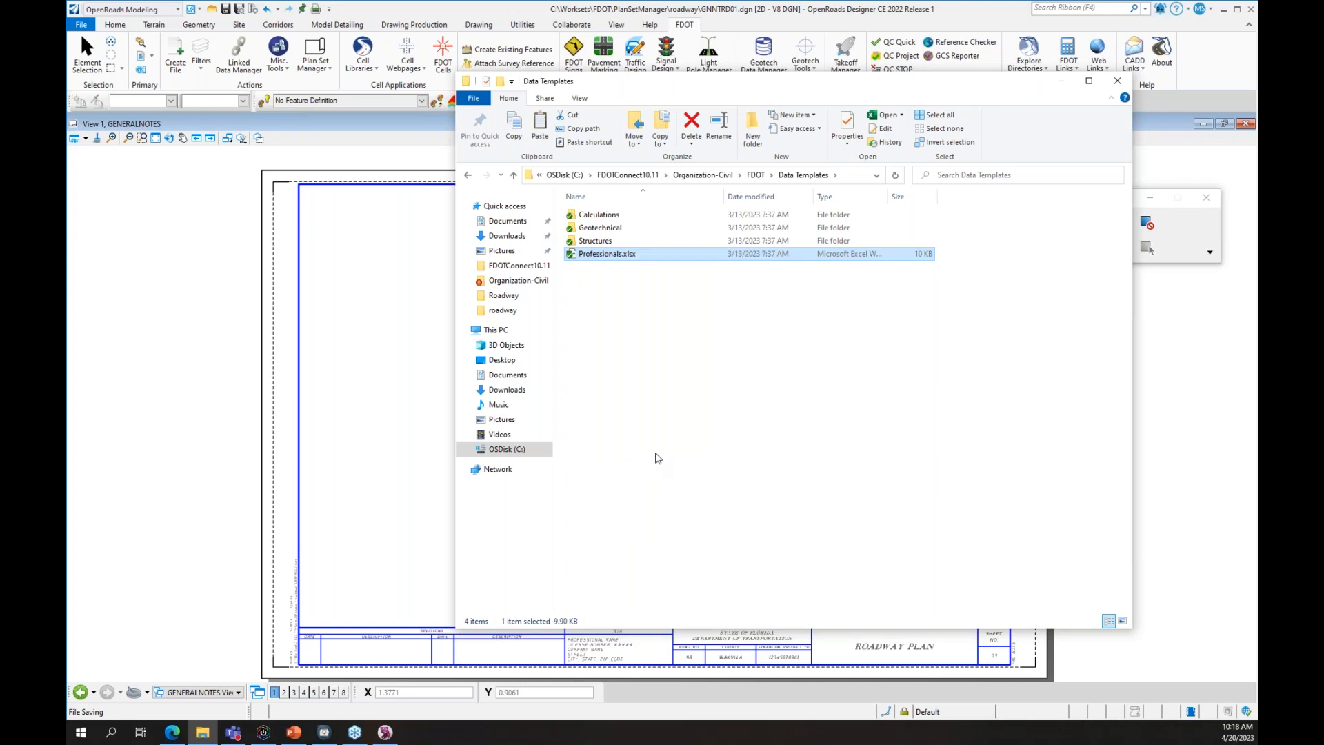
- Paste it into C:\Worksets\FDOT, rename it Names.xlsx, and open it in Excel
left_click(513, 450)
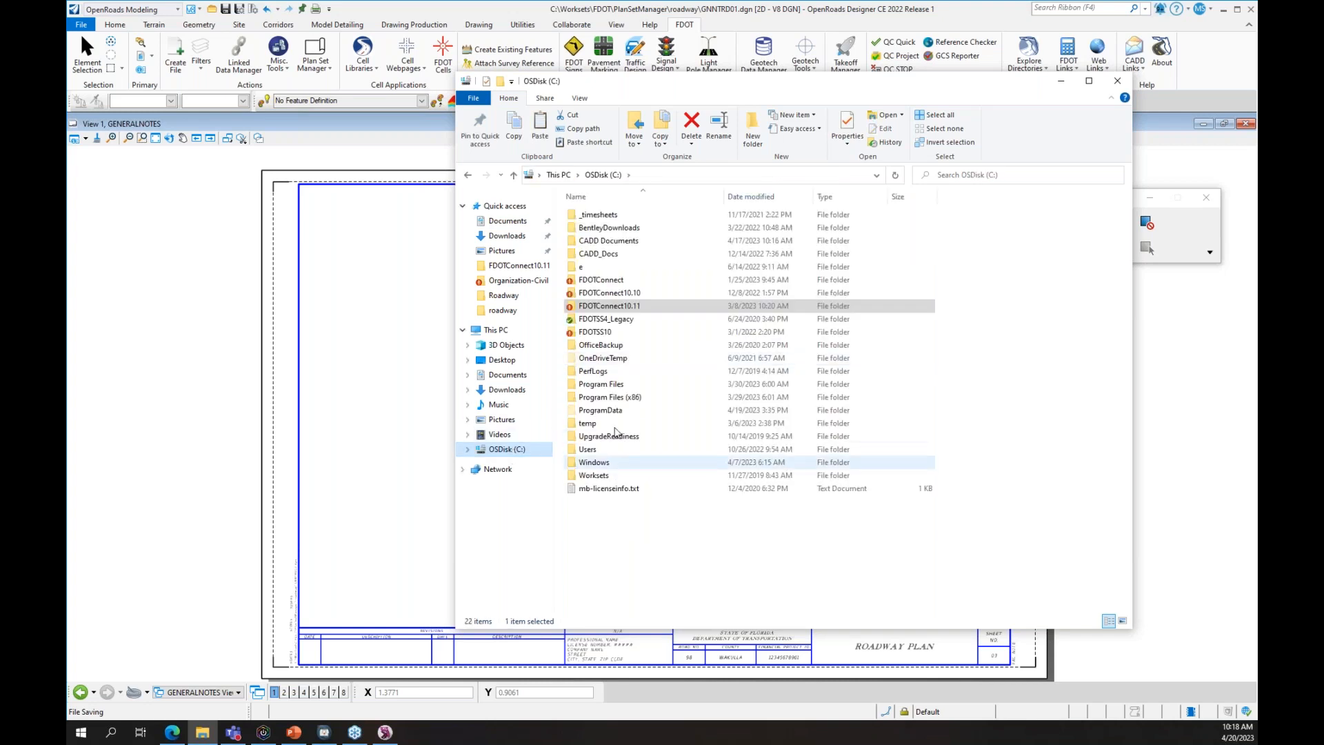
double_click(611, 473)
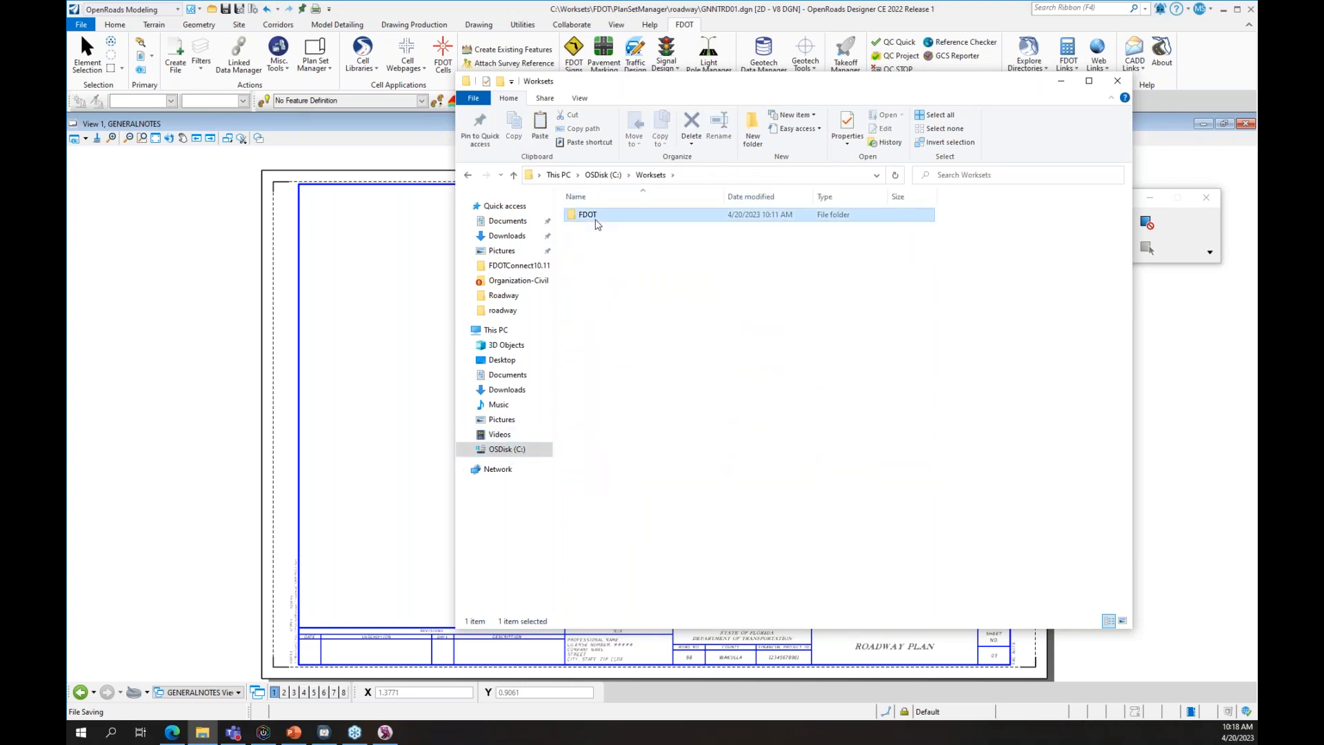
double_click(590, 215)
right_click(628, 461)
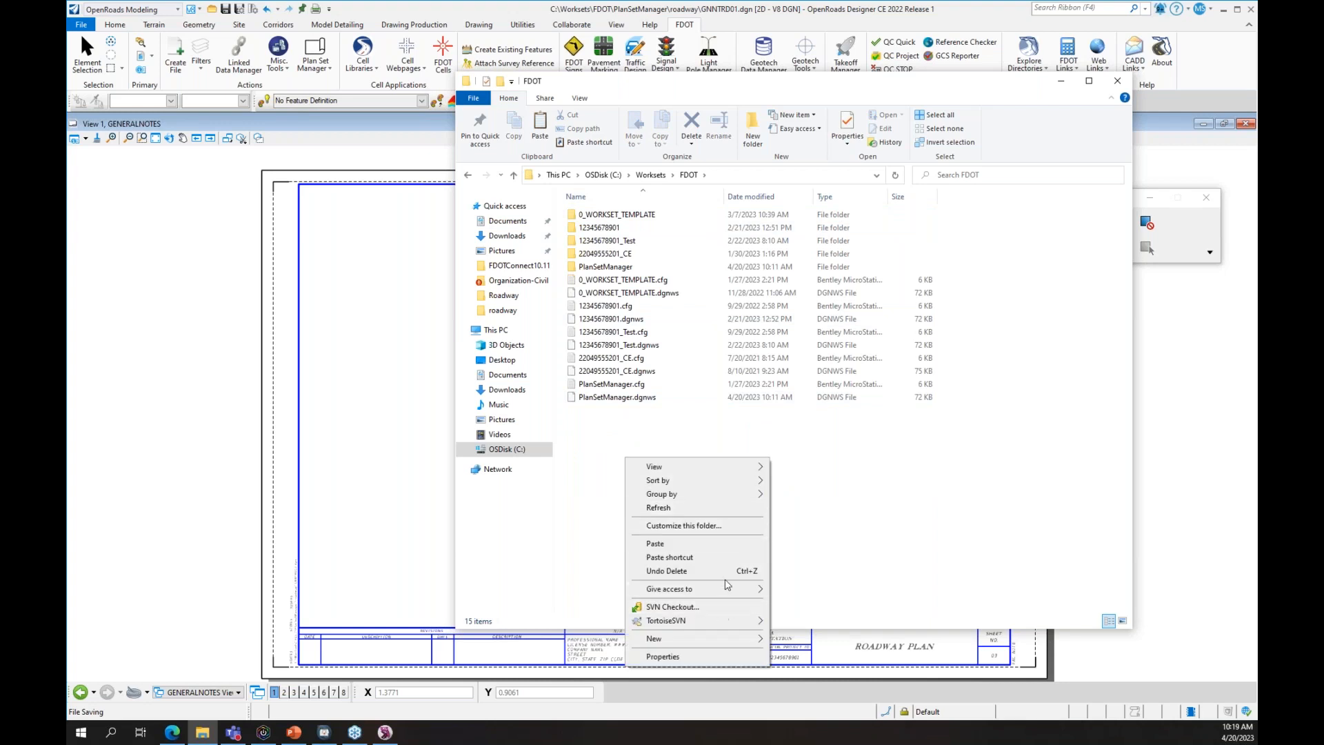
left_click(732, 545)
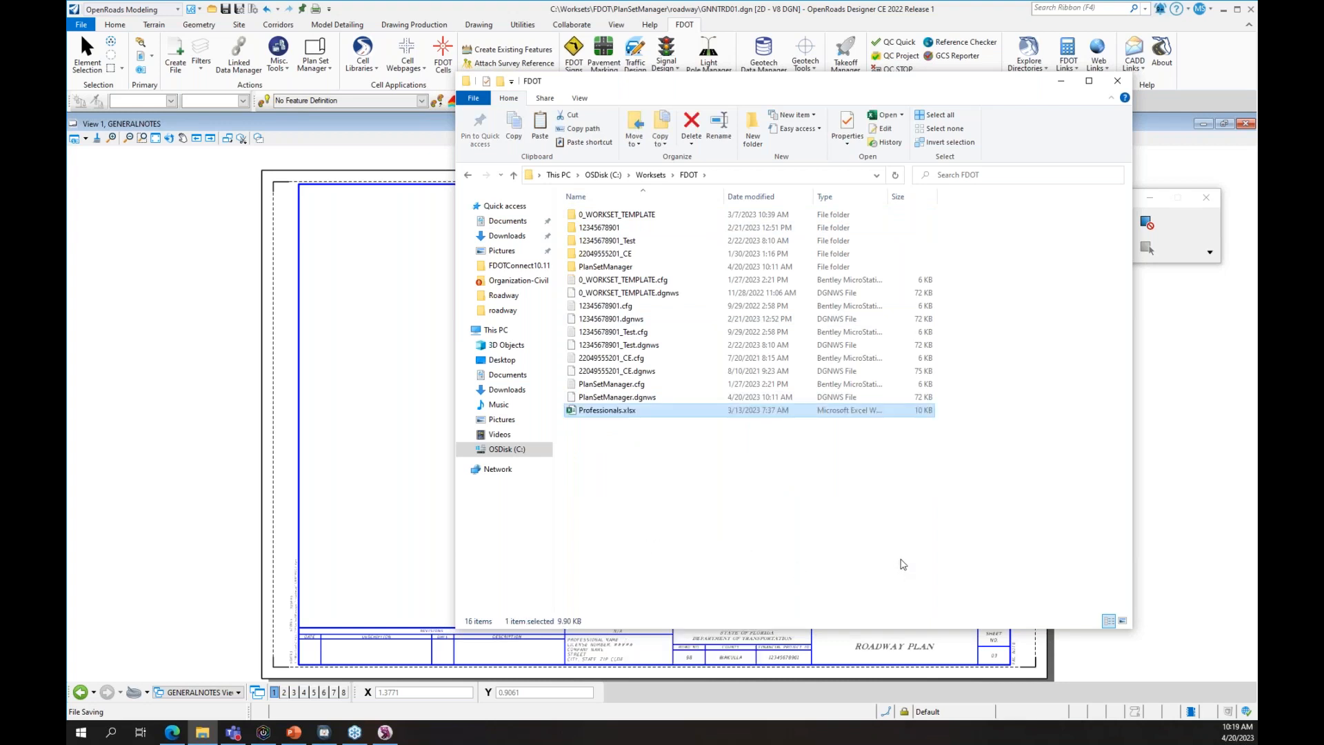
key("F2")
key("BackSpace")
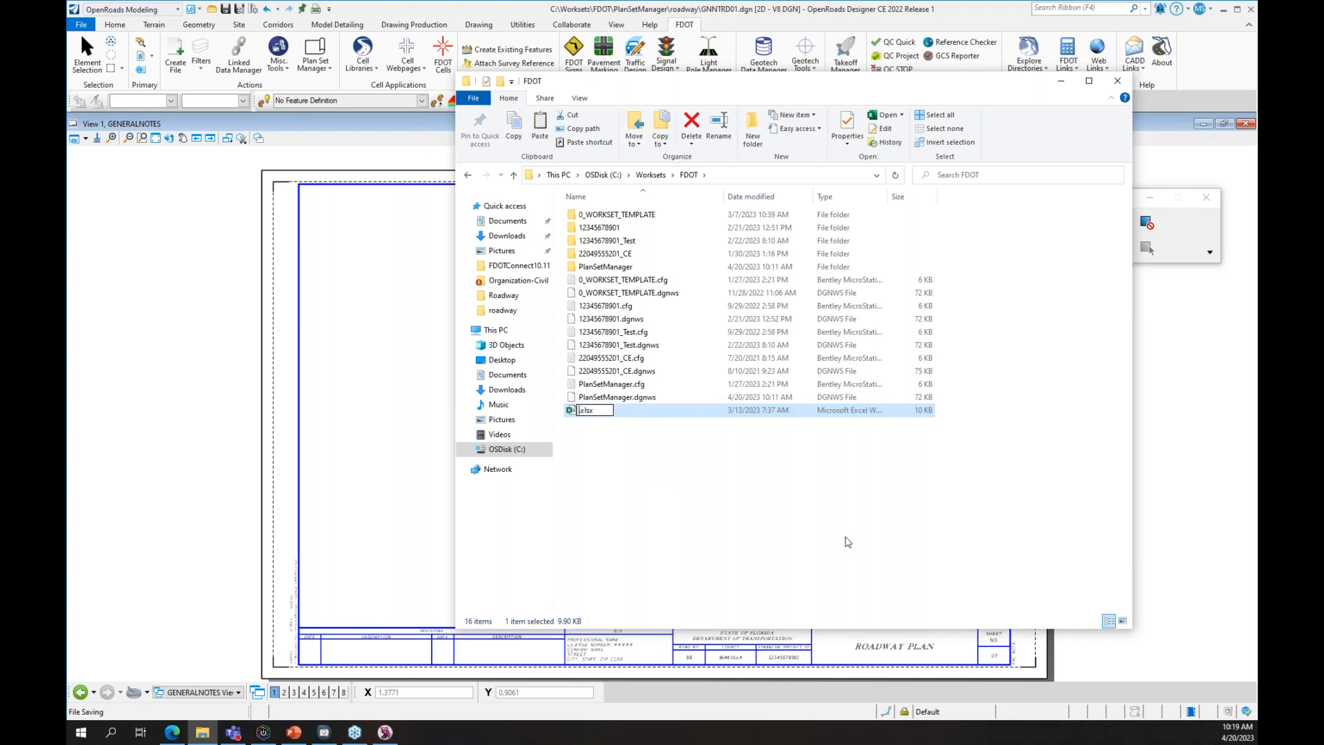
type("Names")
key("Return")
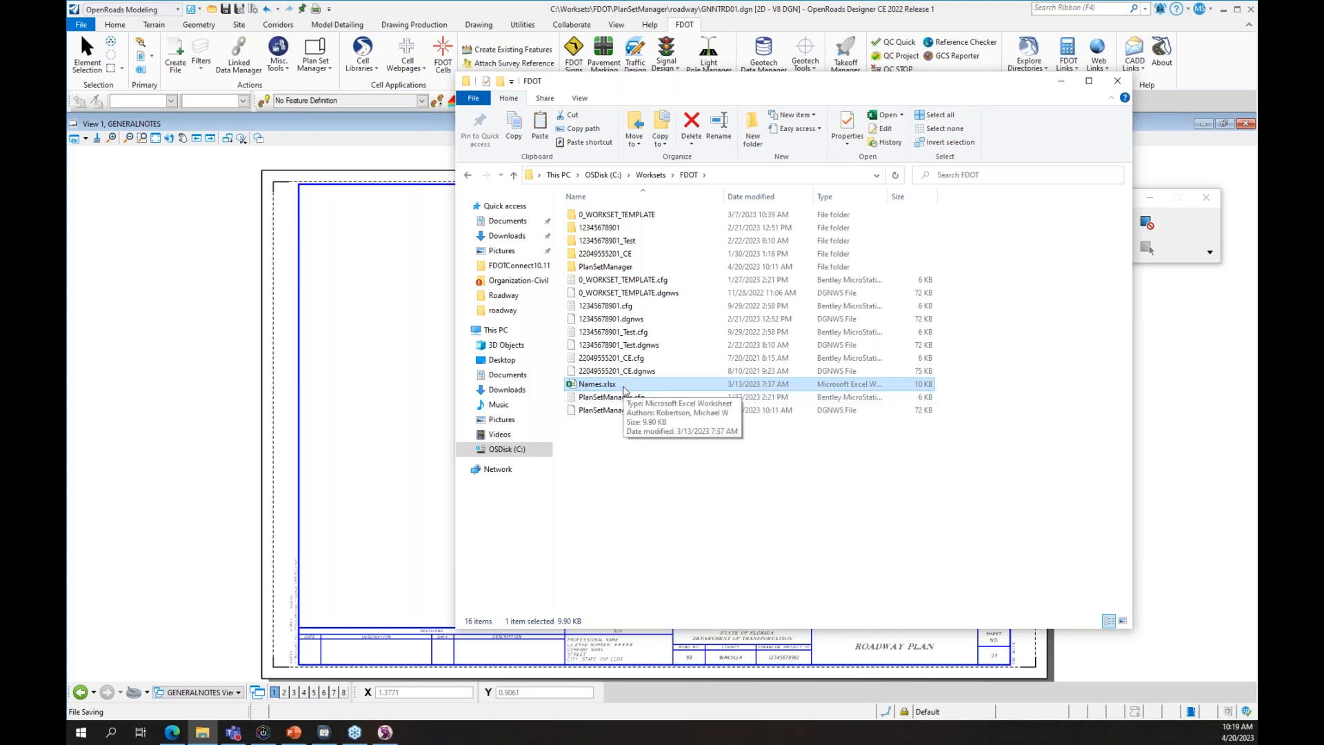
double_click(620, 387)
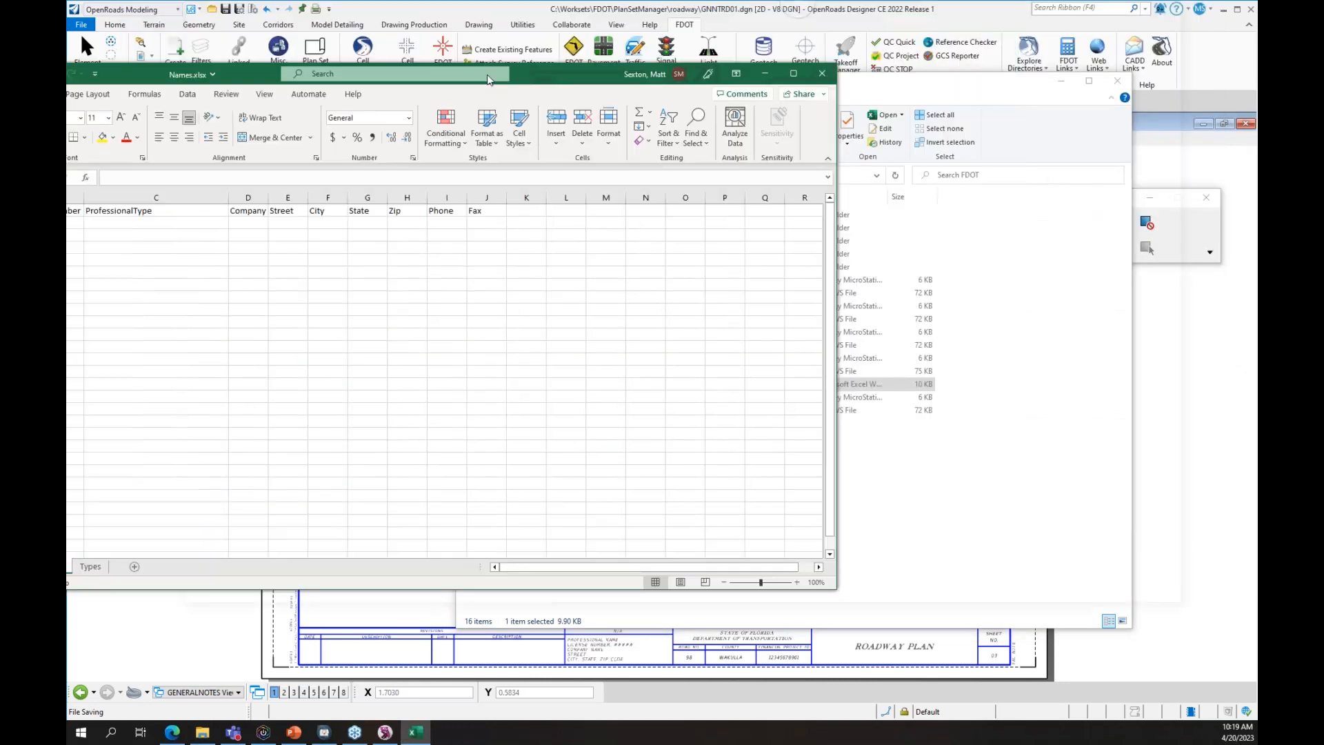
- Maximize the sheet and enter the first professional's name and license number in row 2
left_click(912, 79)
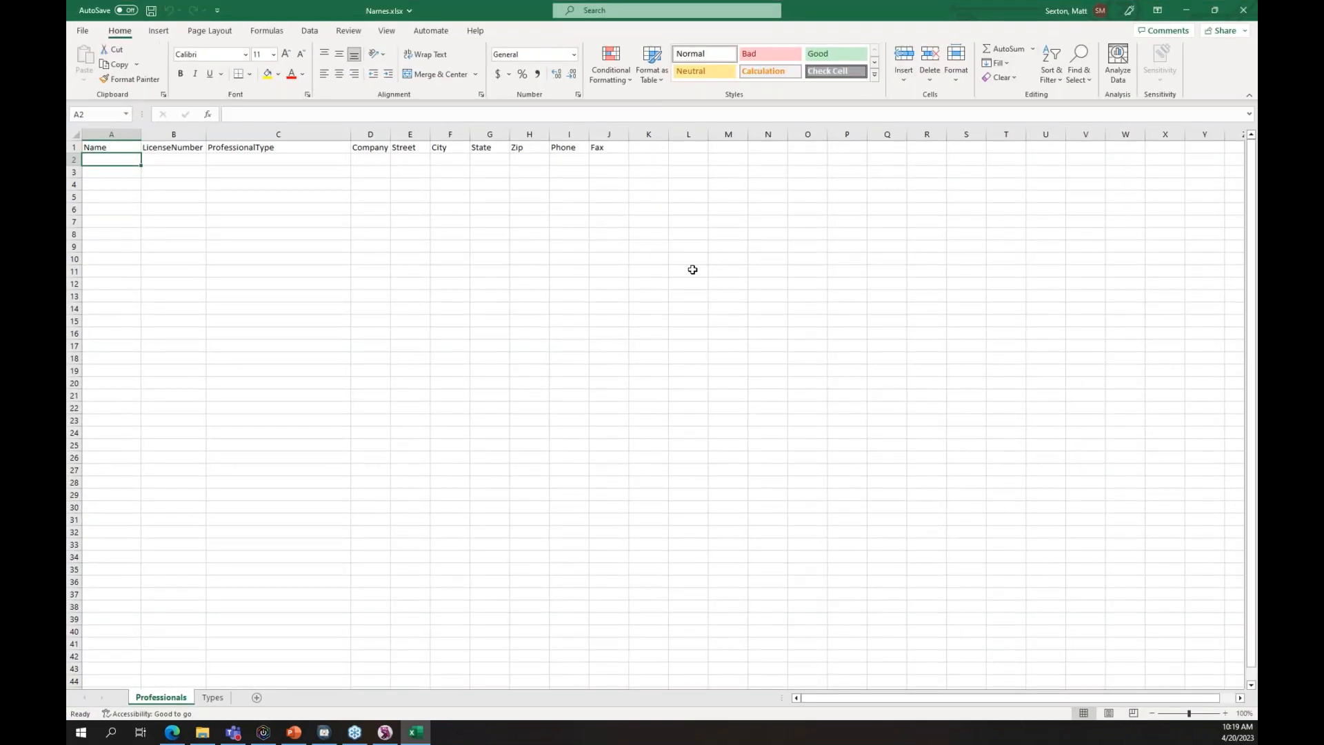
key("Tab")
type("123456")
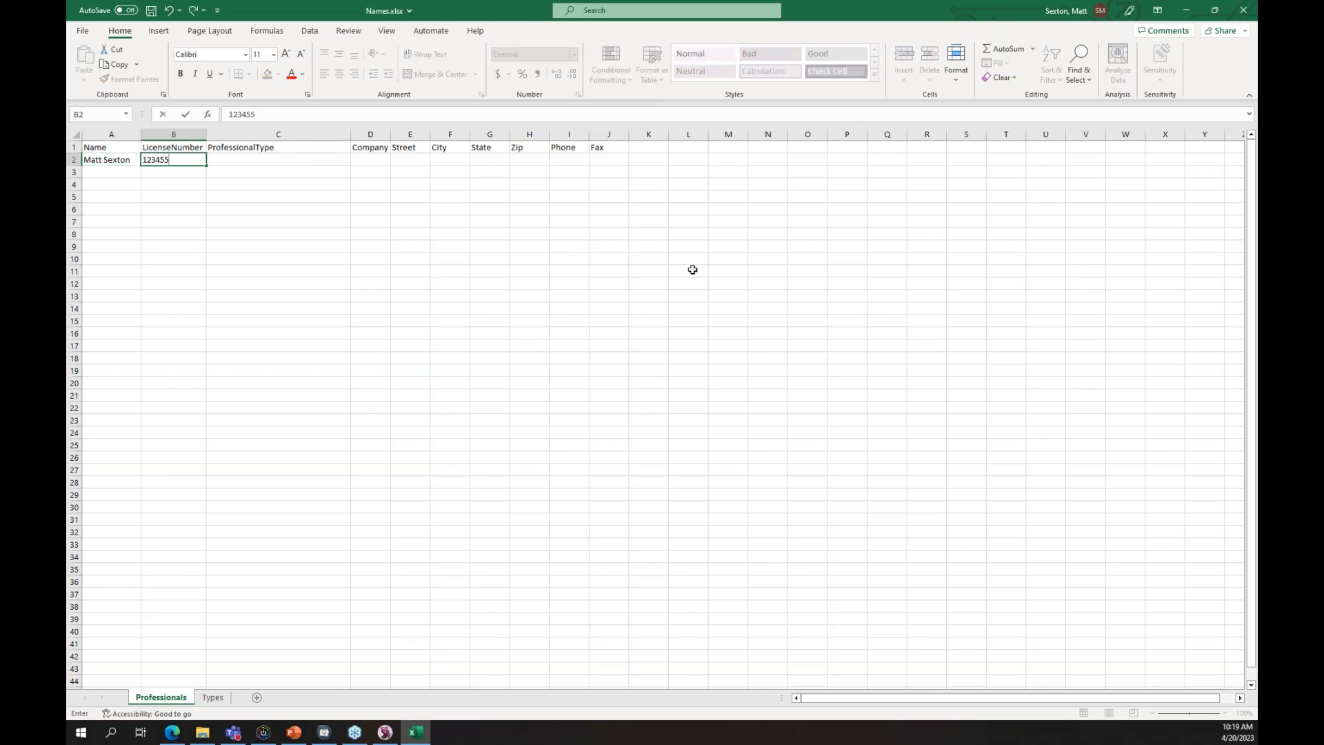
key("BackSpace")
key("Tab")
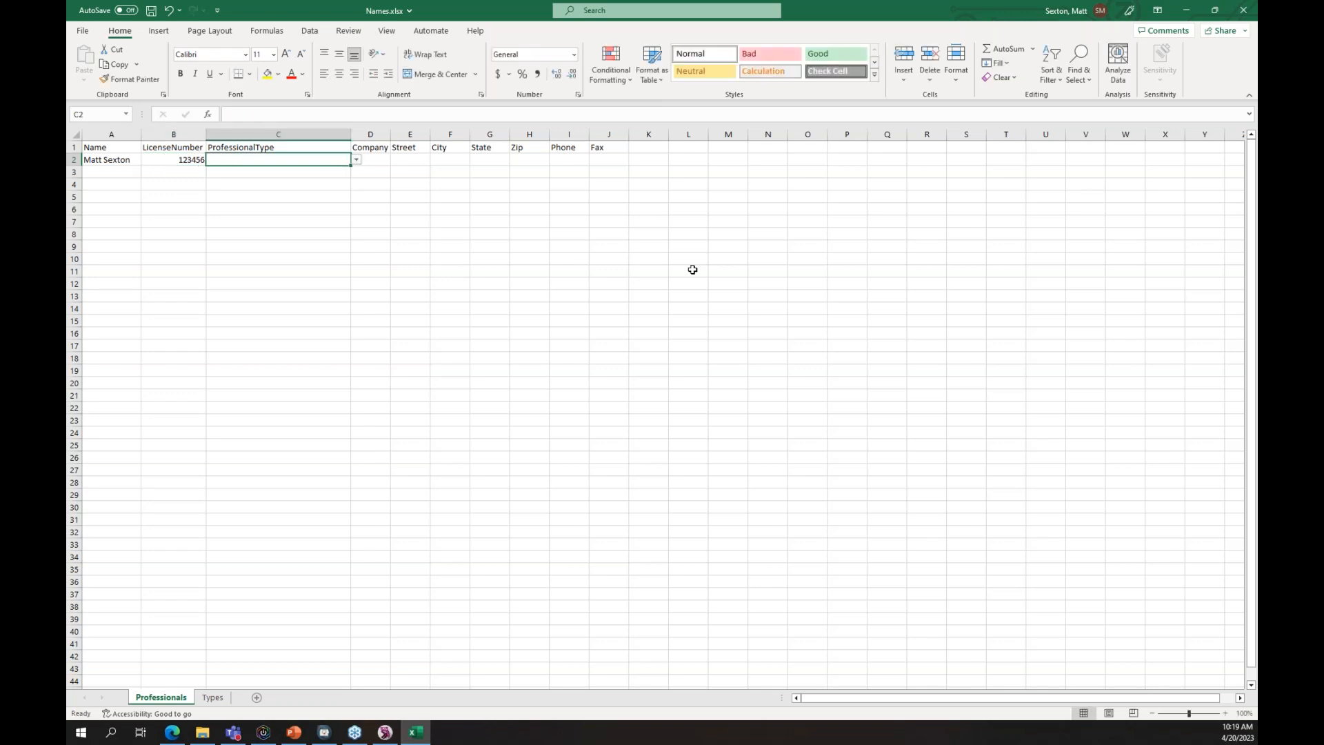
- Set row 2's professional type to Engineer of Record and company to FDOT
left_click(356, 159)
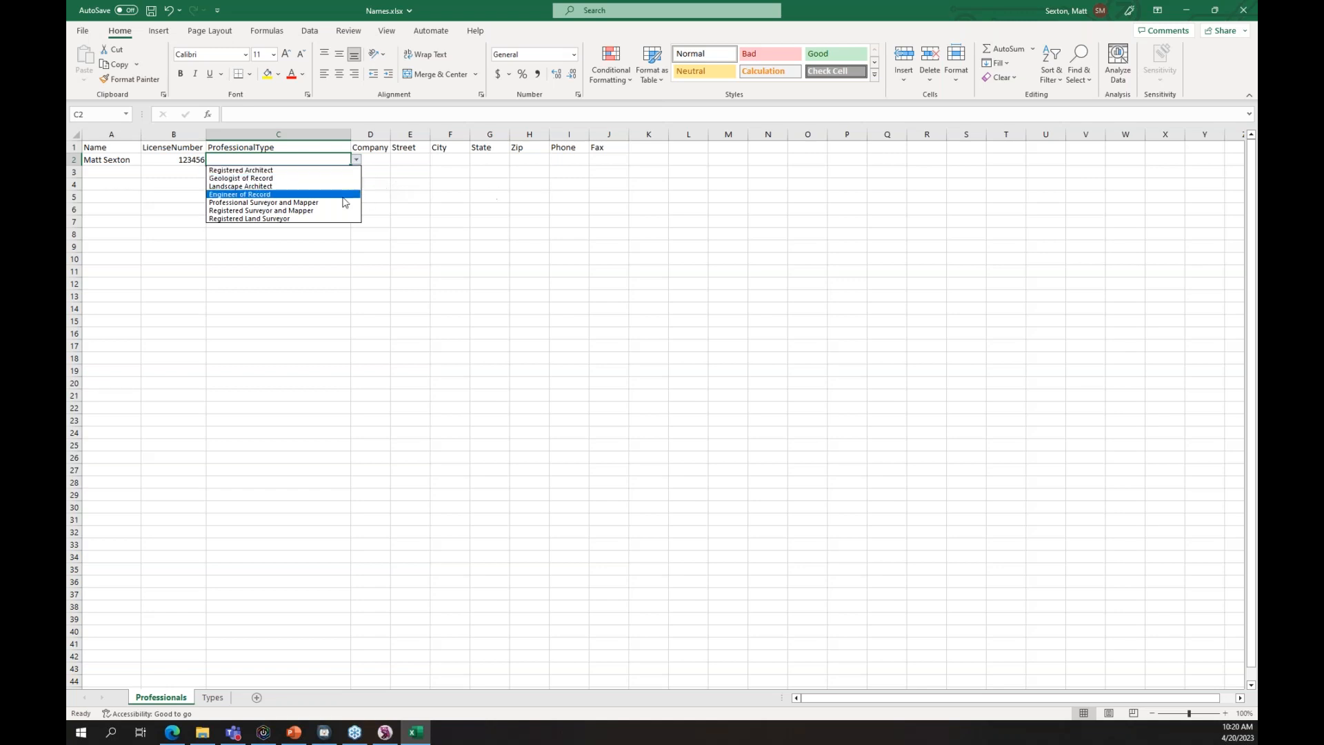
left_click(255, 195)
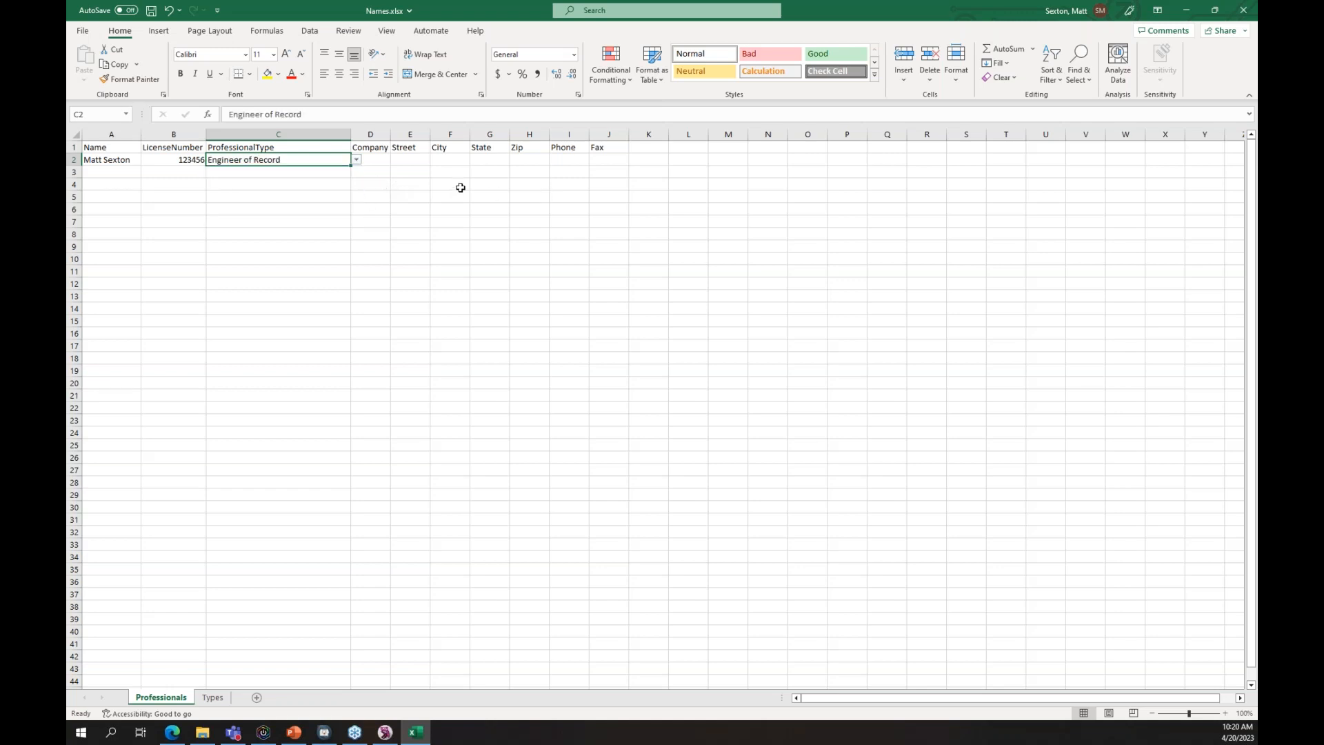
left_click(356, 160)
left_click(300, 195)
left_click(381, 158)
type("FDOT")
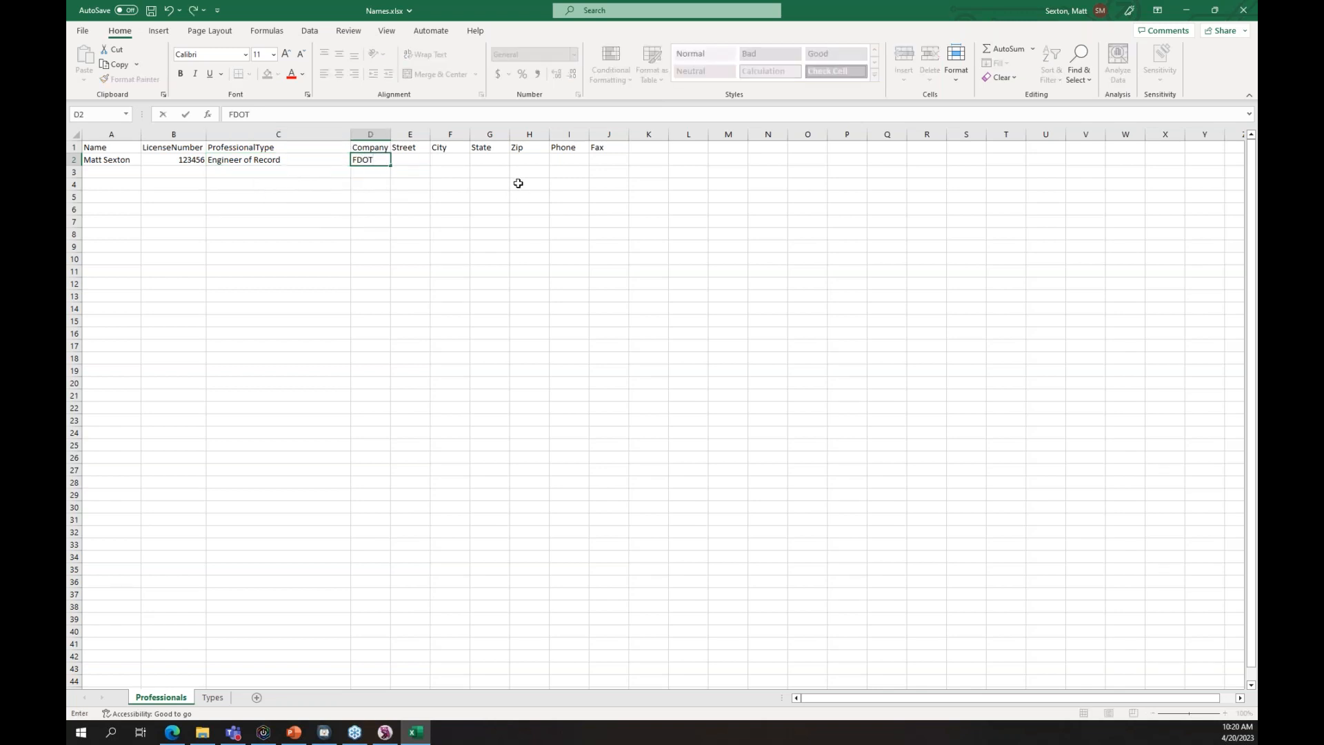
key("Tab")
- Fill in row 2's street address, Tallahassee, FL, zip code and phone number
type("605 Suwan")
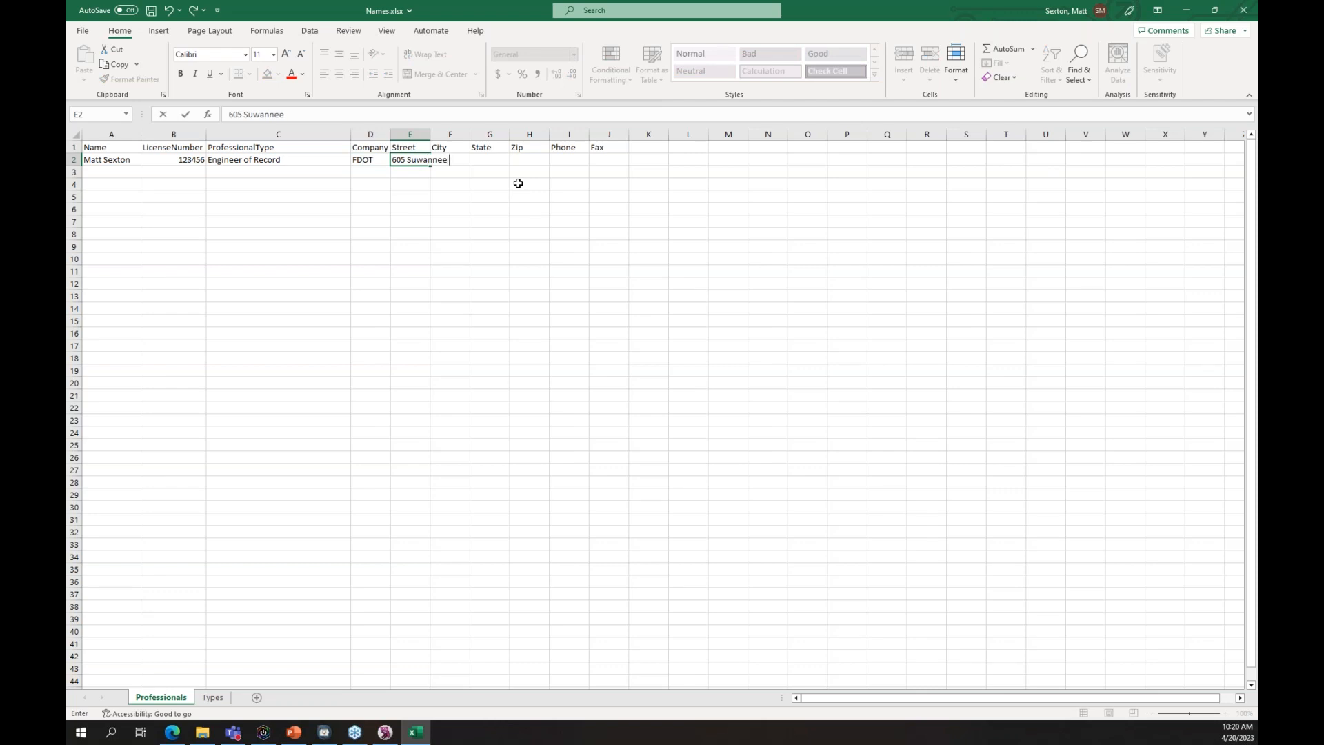
key("Tab")
type("Tall")
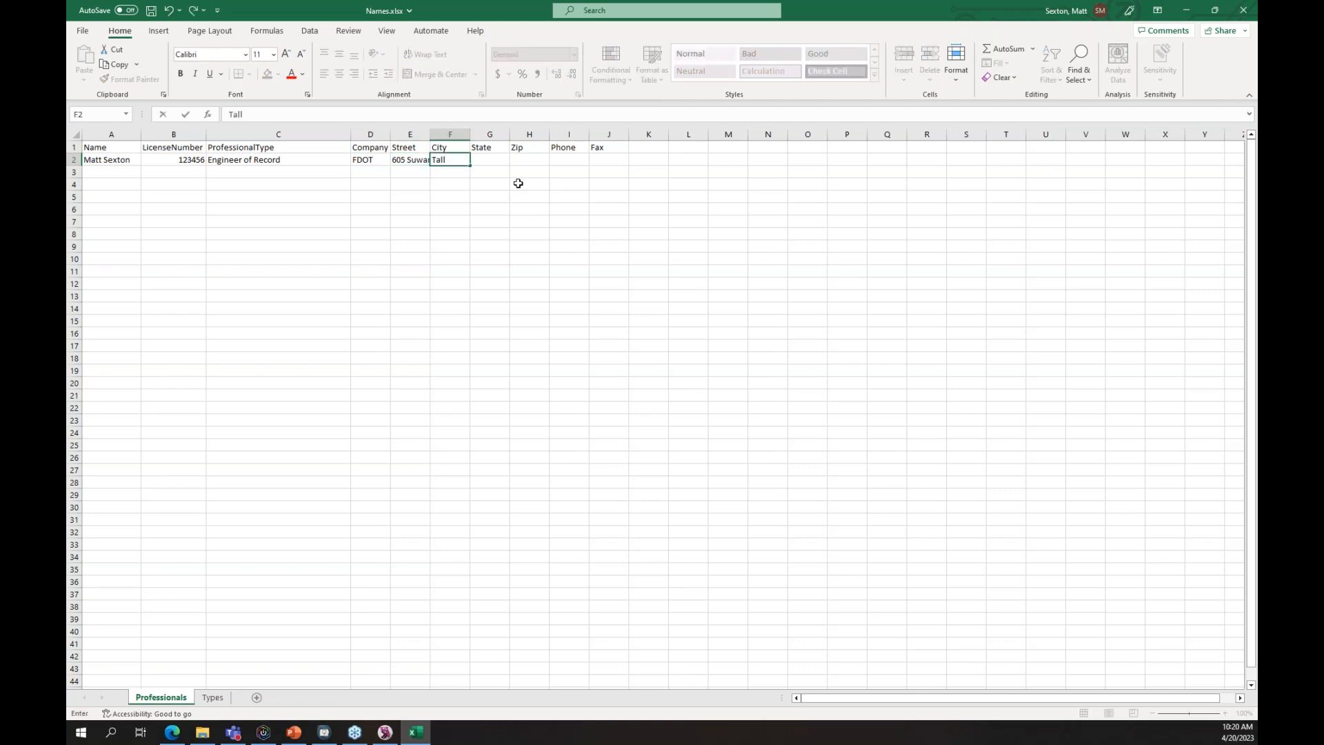
type("ahassee")
key("Tab")
type("FL")
key("Tab")
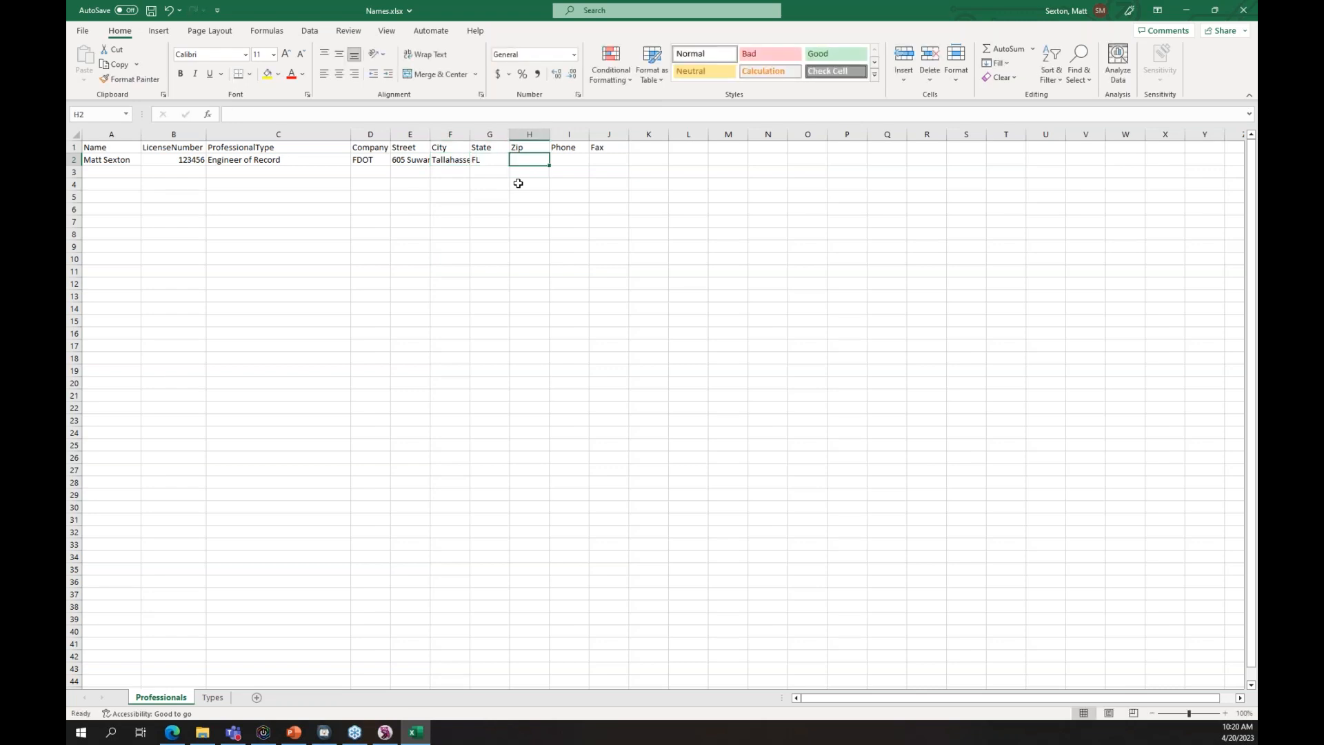
type("32399")
key("Tab")
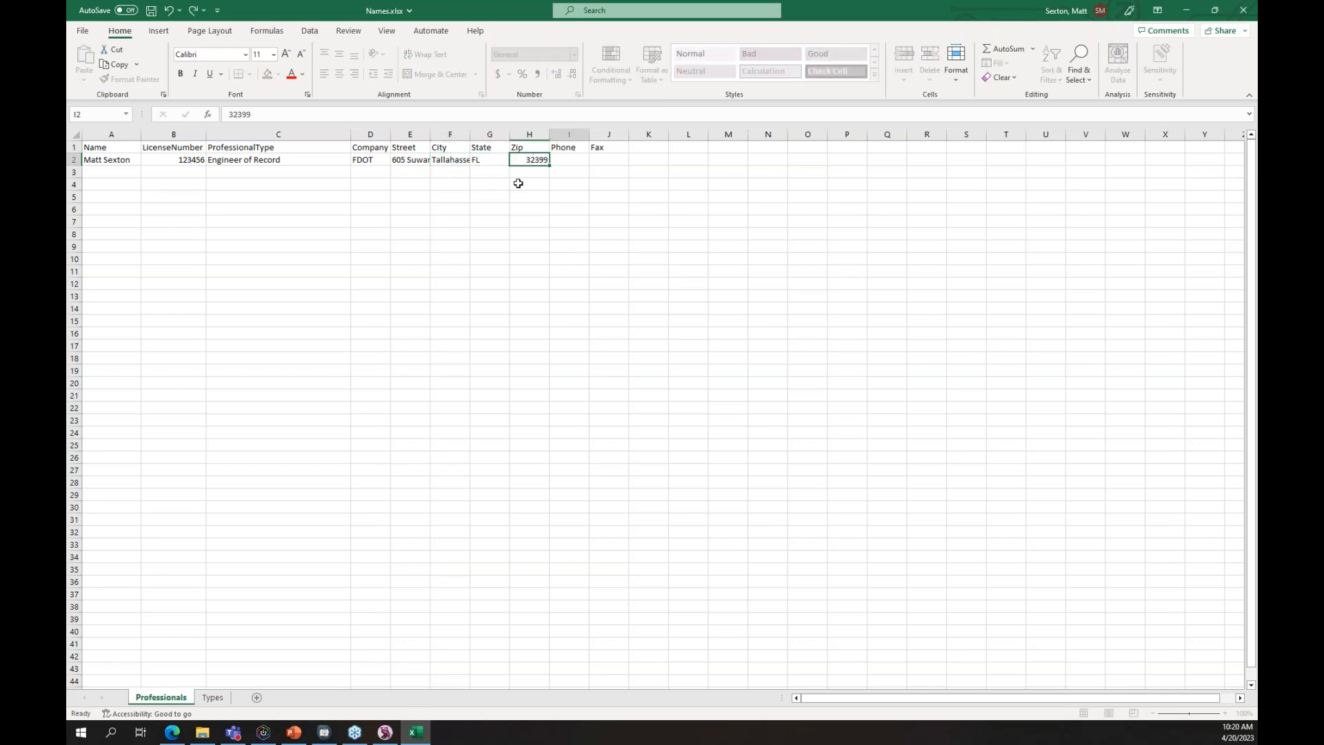
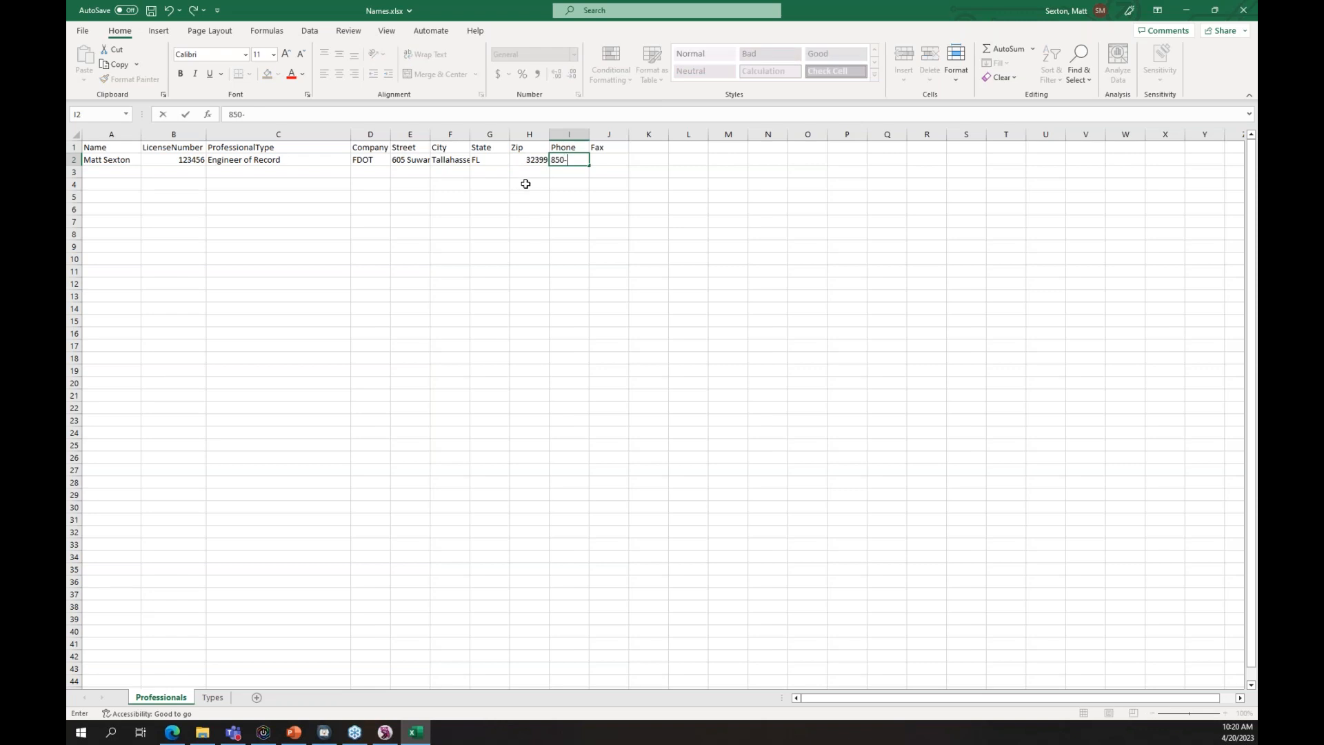
key("Tab")
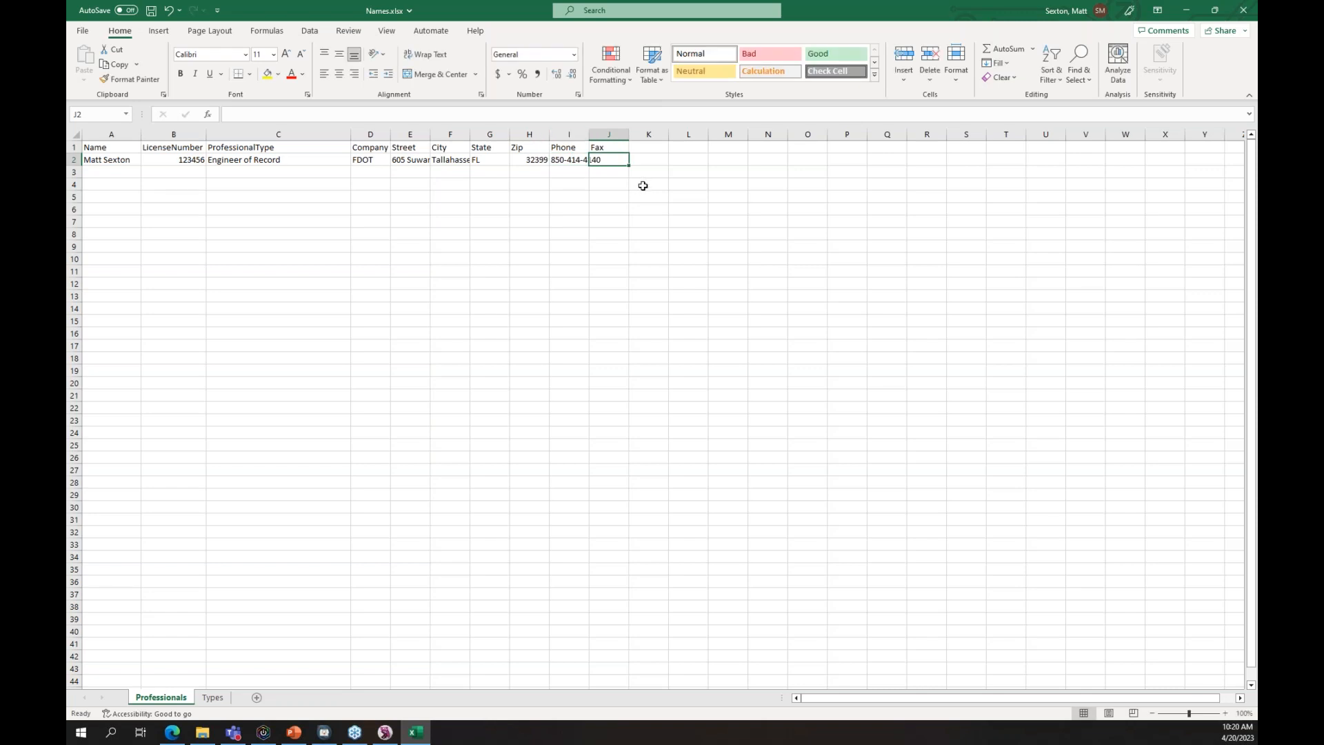
left_click(111, 174)
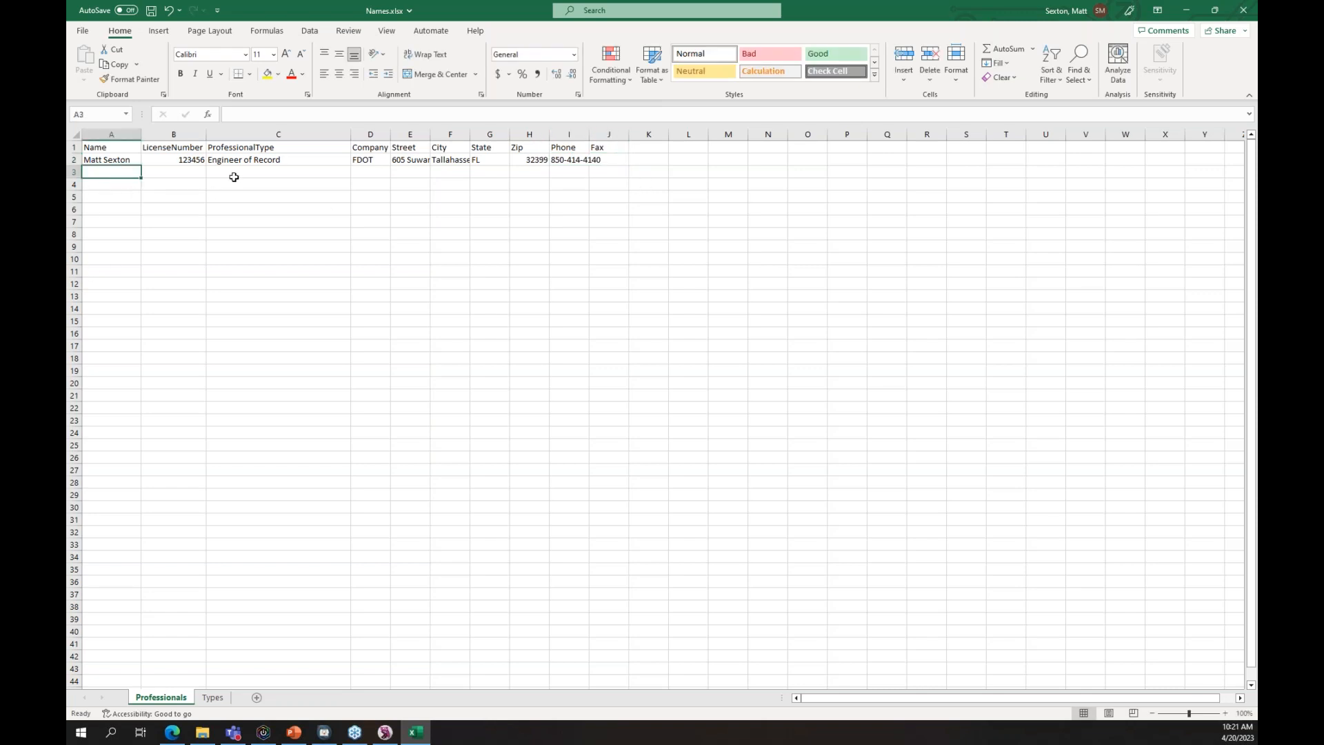
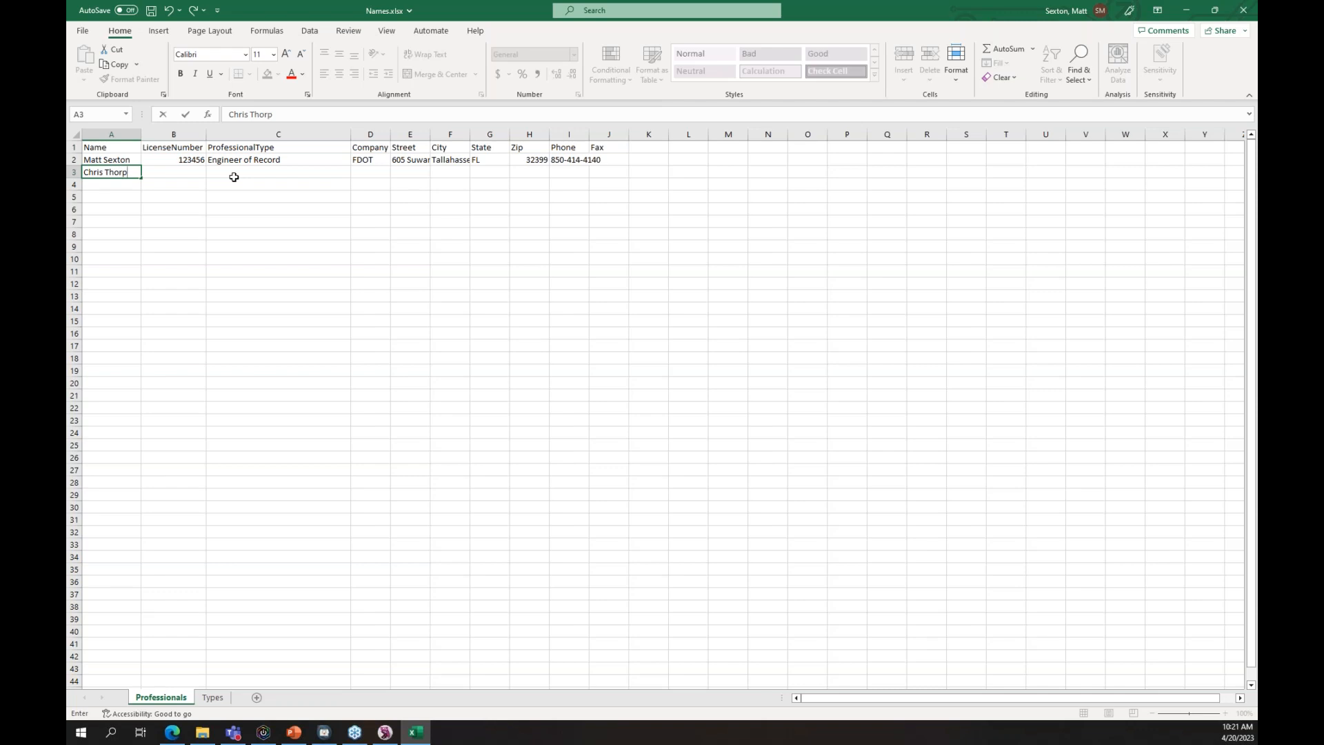
- Enter the second professional's name and license number, type Registered Surveyor and Mapper, and company FDOT
key("Tab")
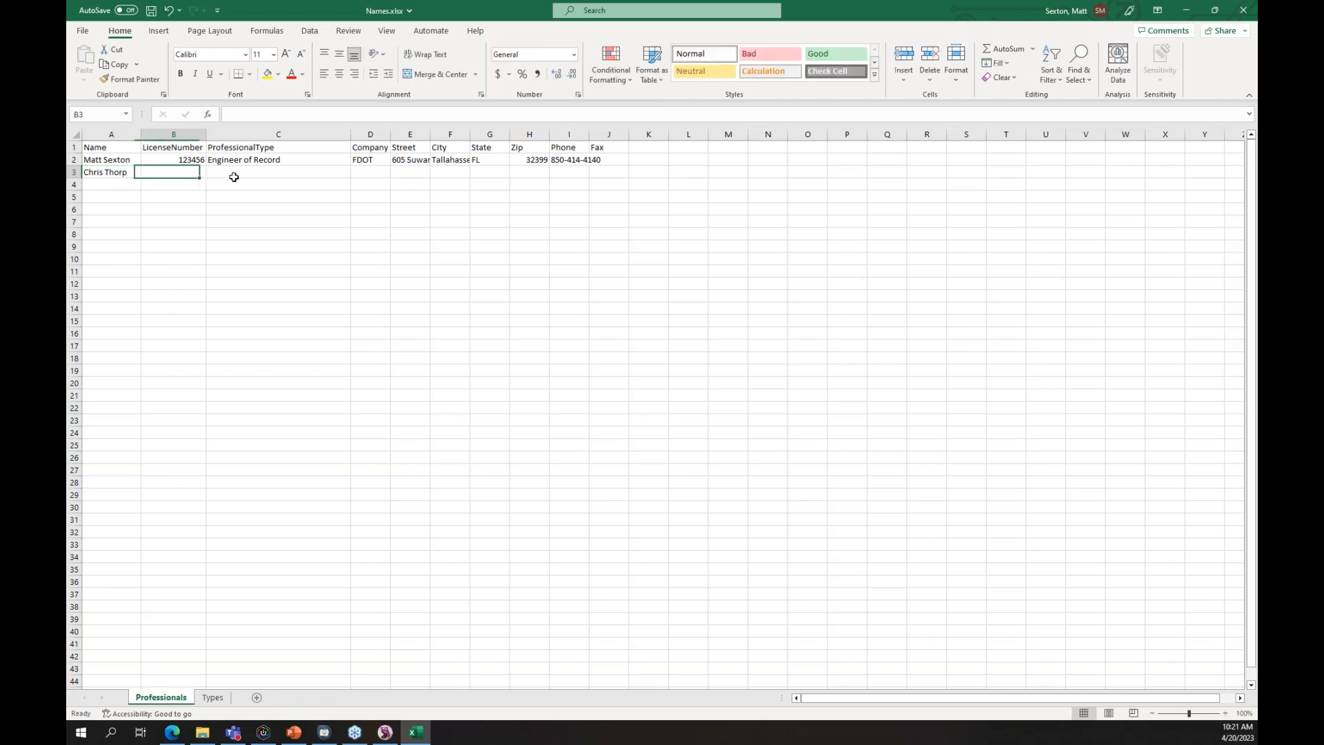
type("234567")
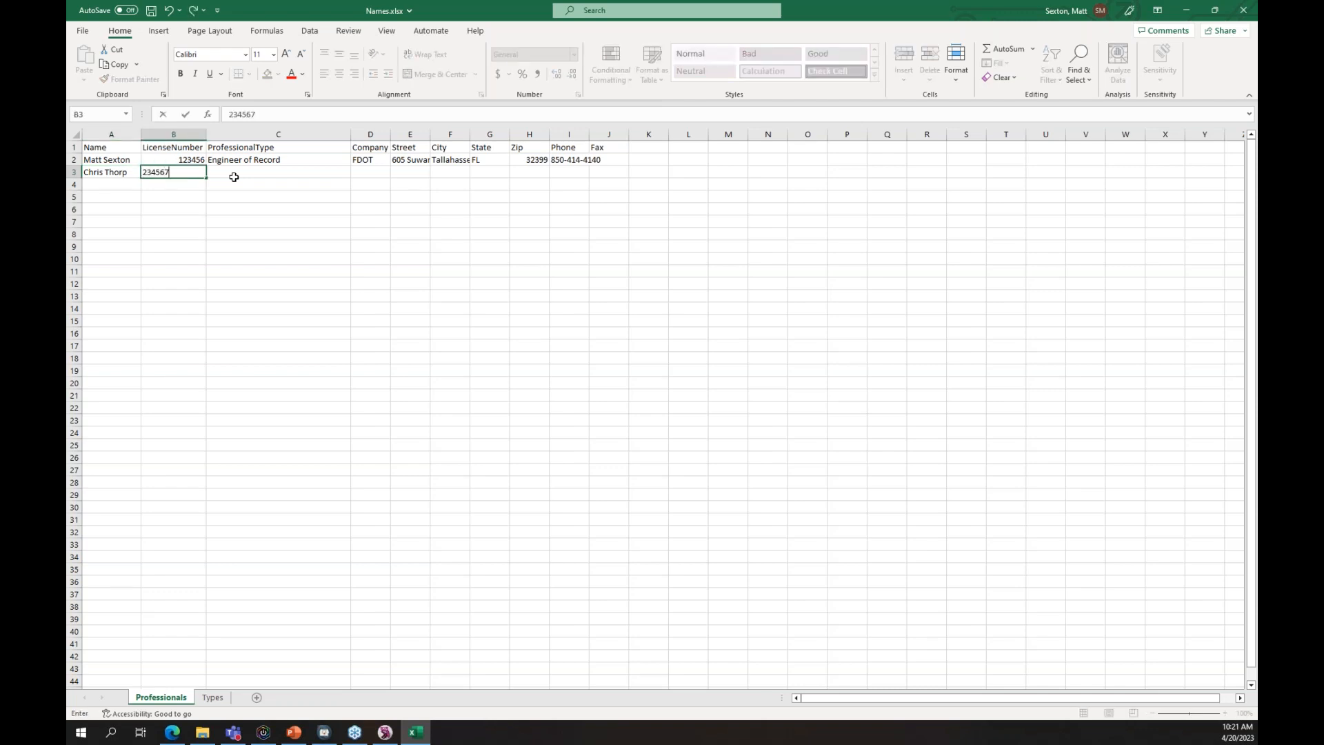
key("Tab")
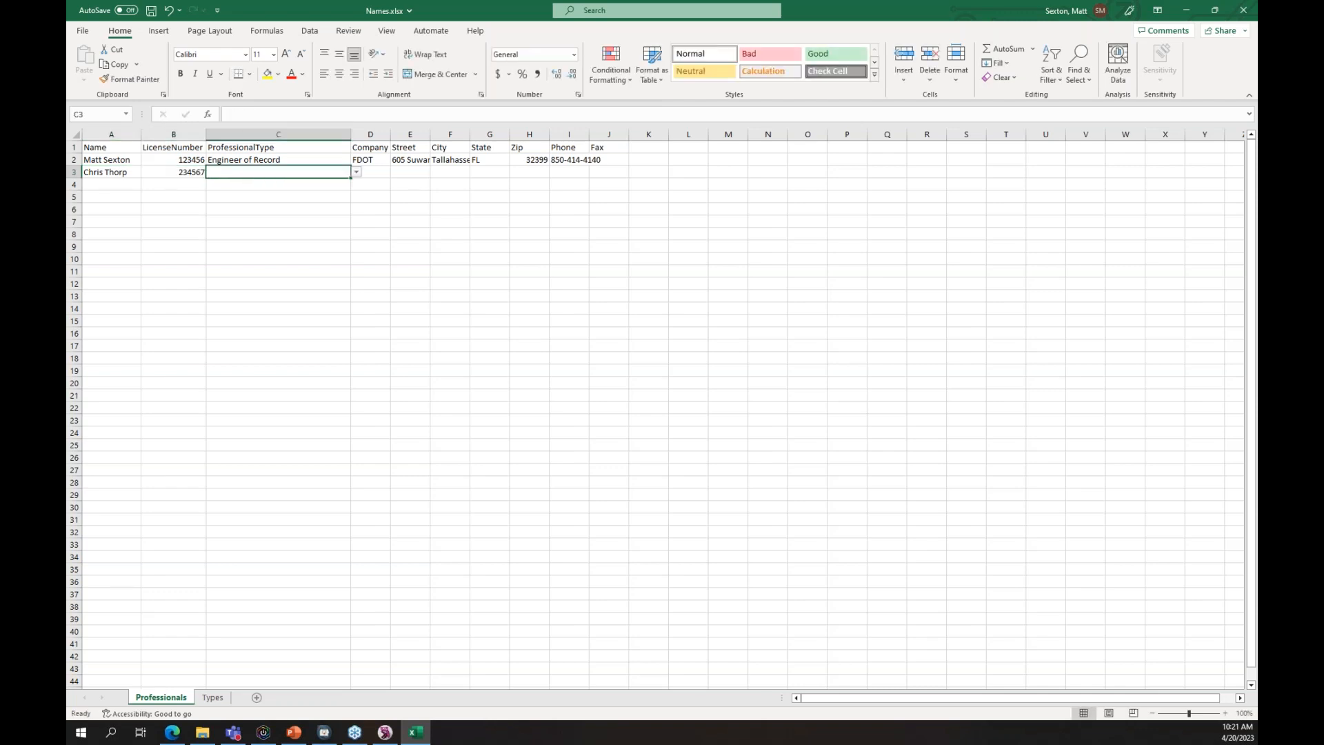
left_click(355, 171)
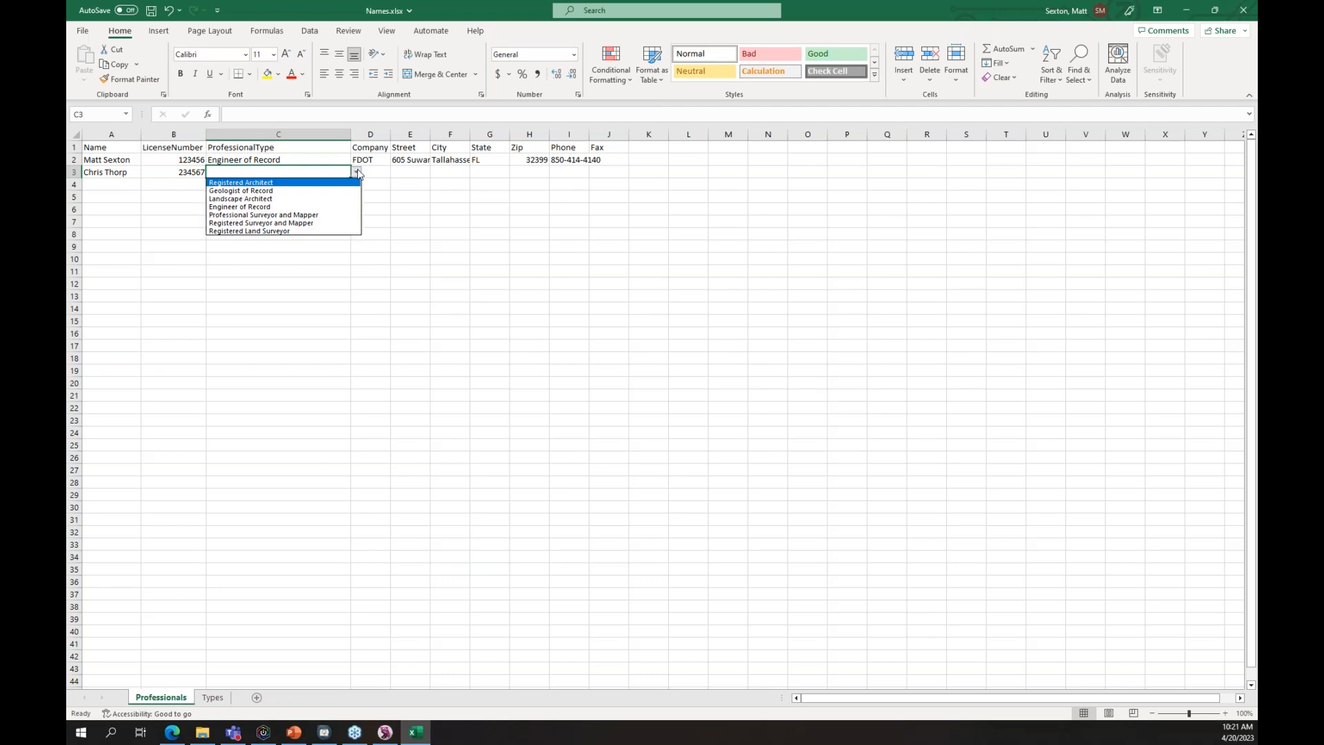
left_click(307, 222)
left_click(379, 172)
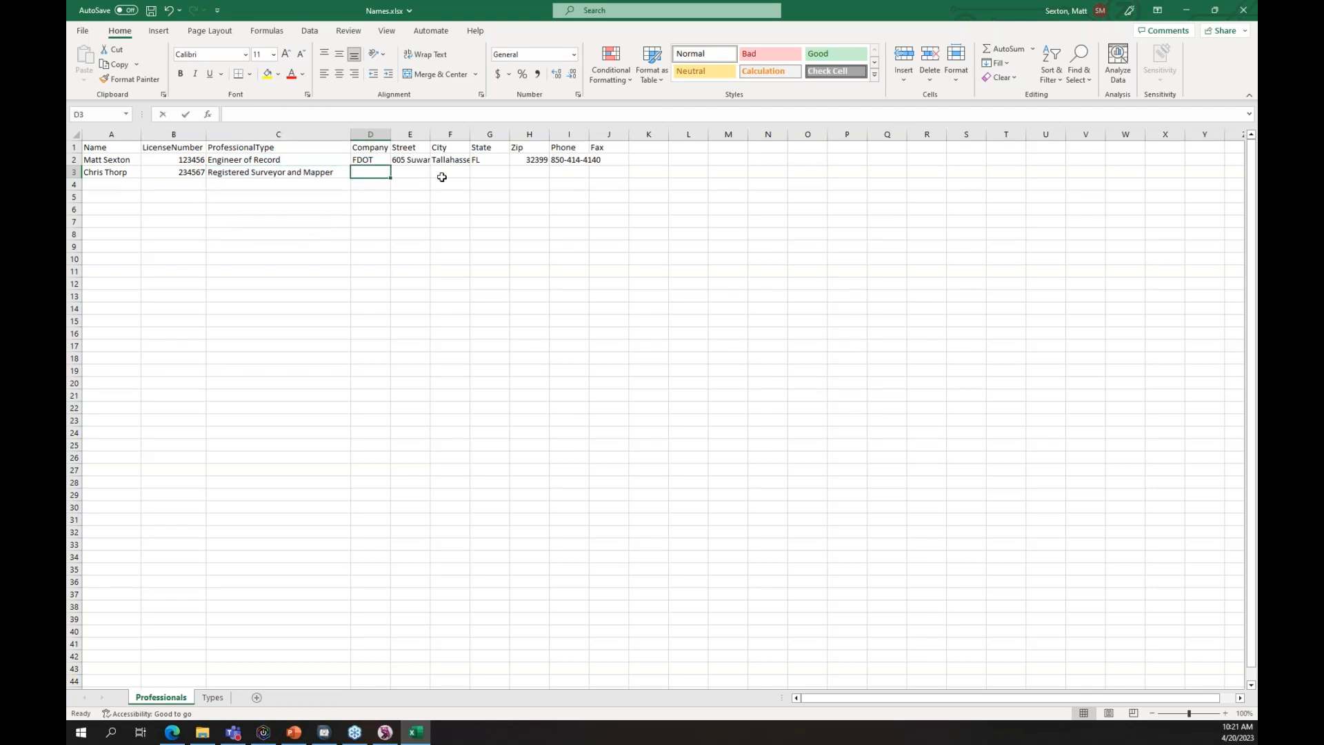
type("FDOT")
key("Tab")
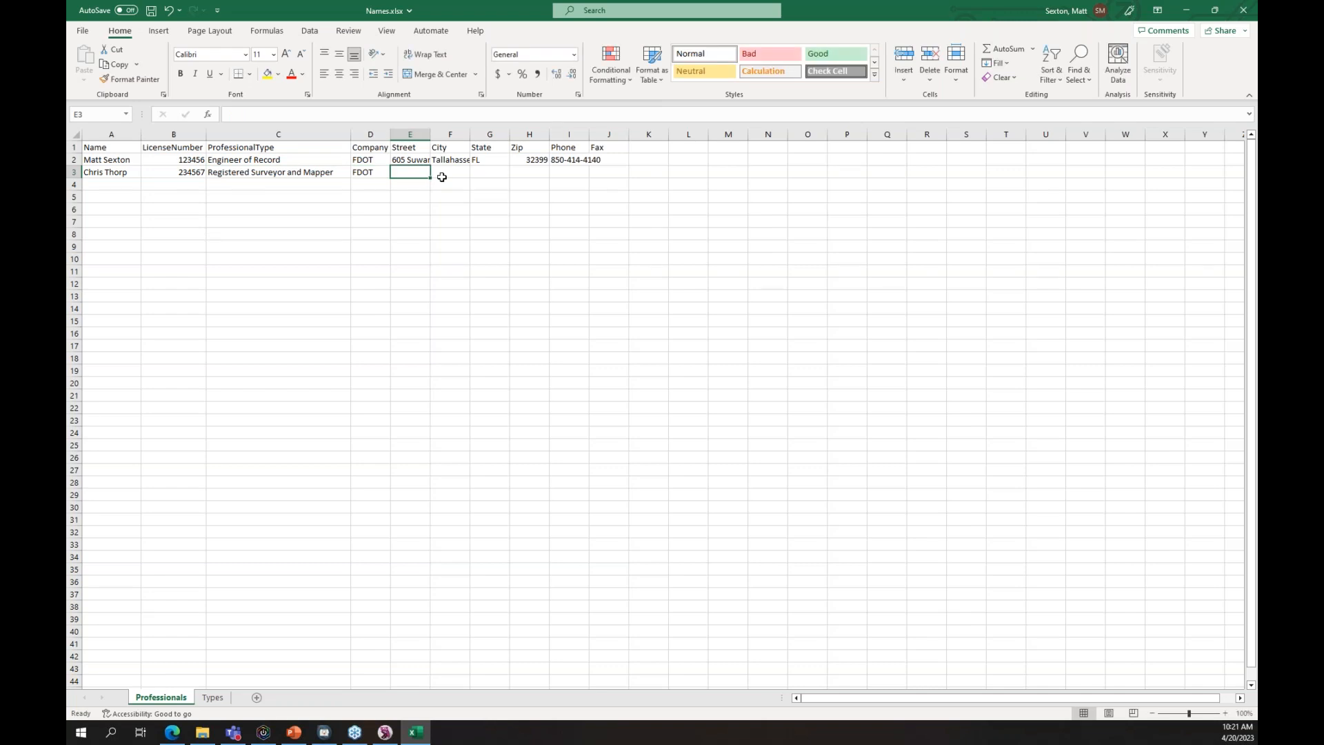
- Fill in row 3's street address, Tallahassee, FL, zip code and phone number
type("605 Suwannee St.")
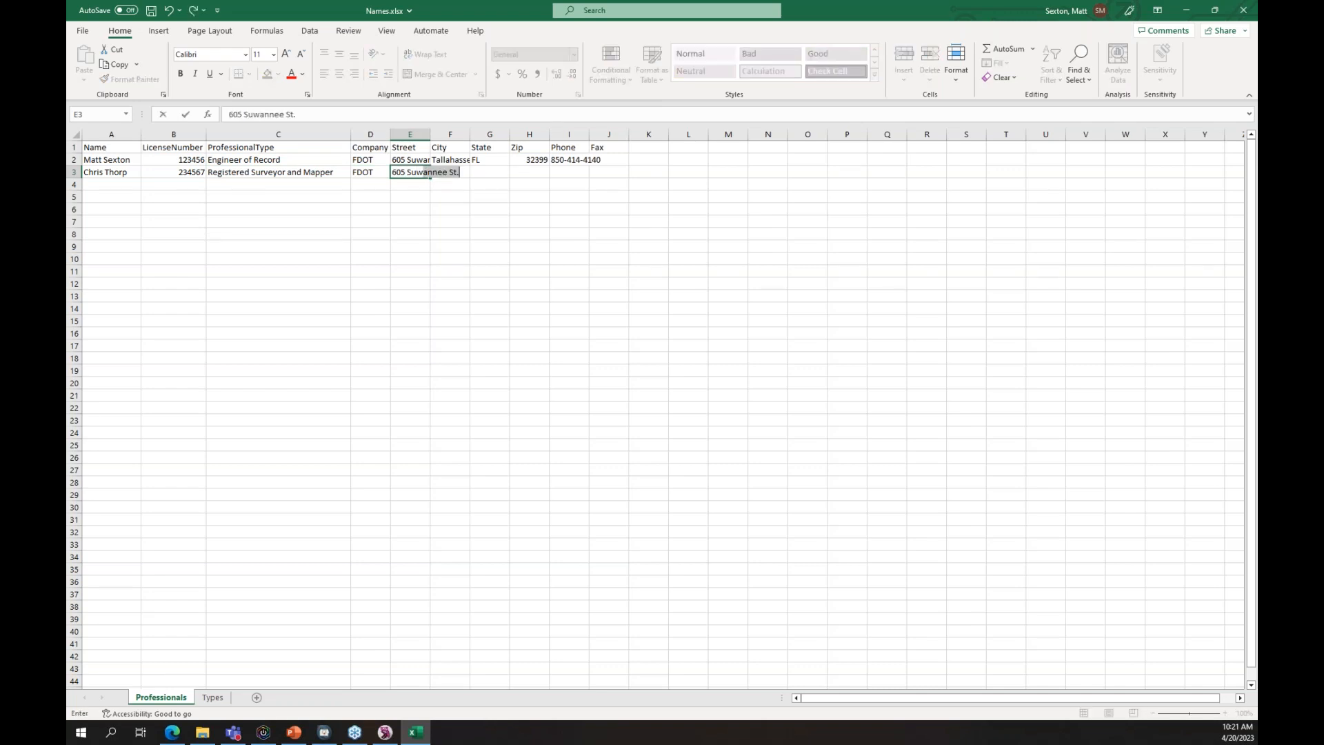
type("ee St.")
key("Tab")
type("Tallaha")
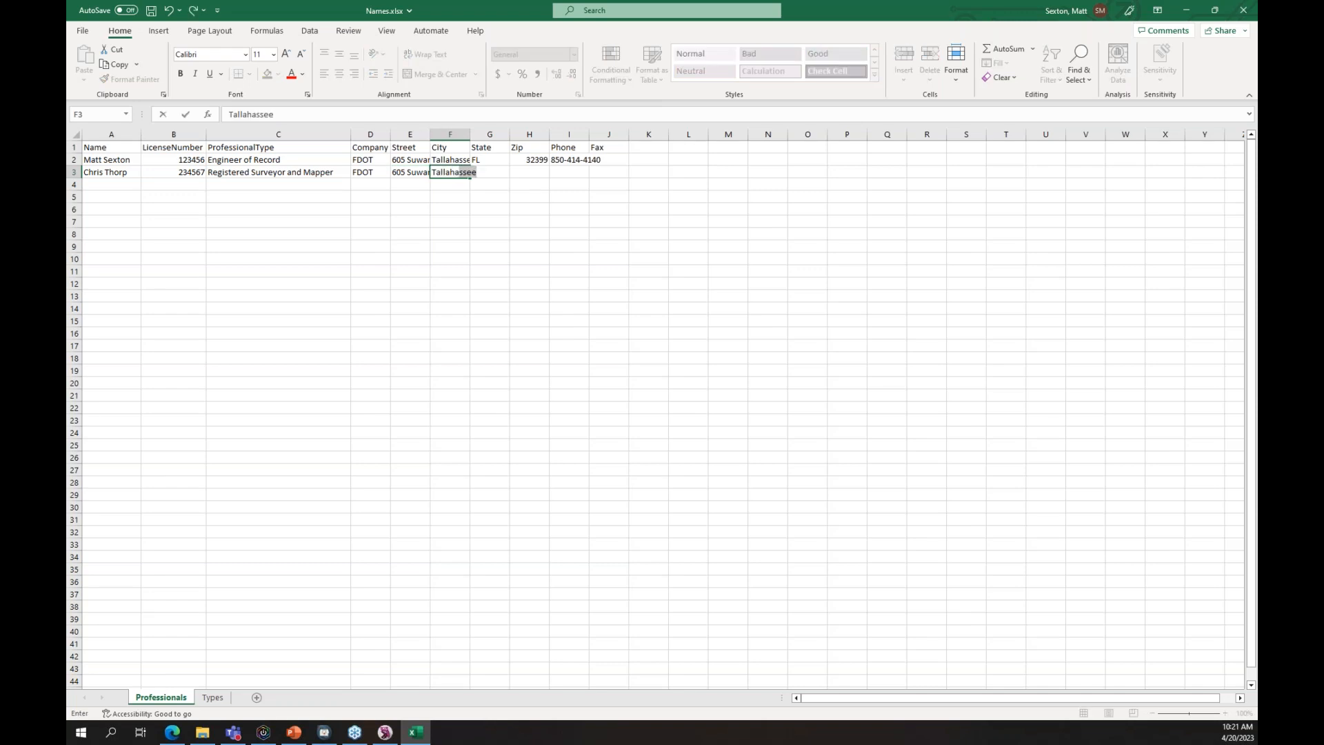
key("Tab")
type("FL")
key("Tab")
type("323")
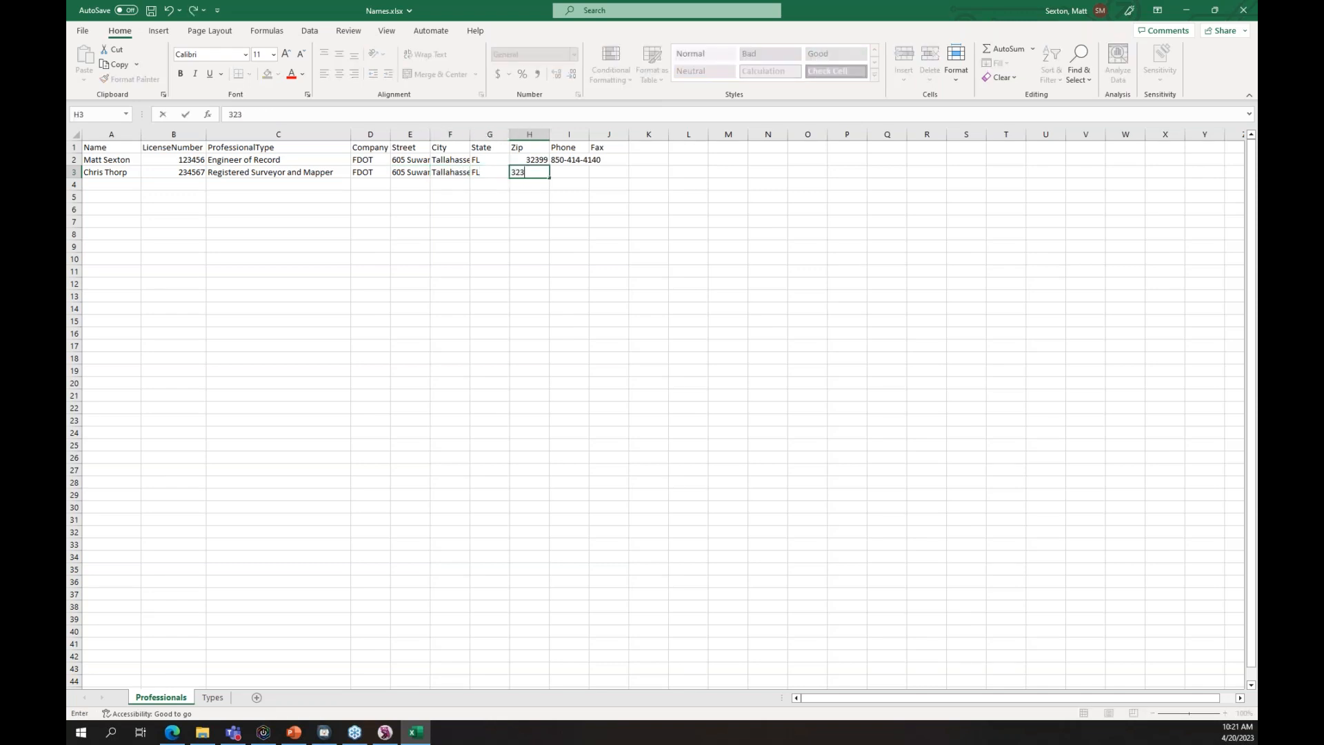
key("Tab")
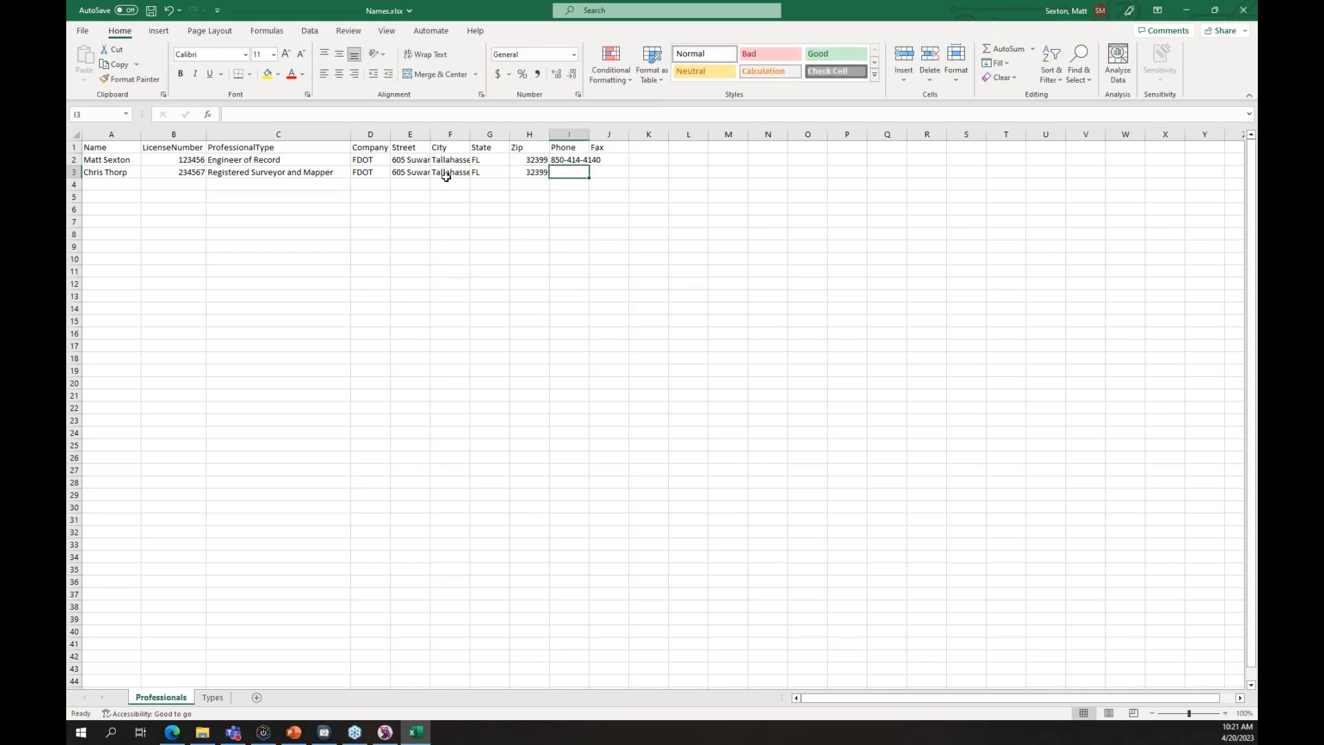
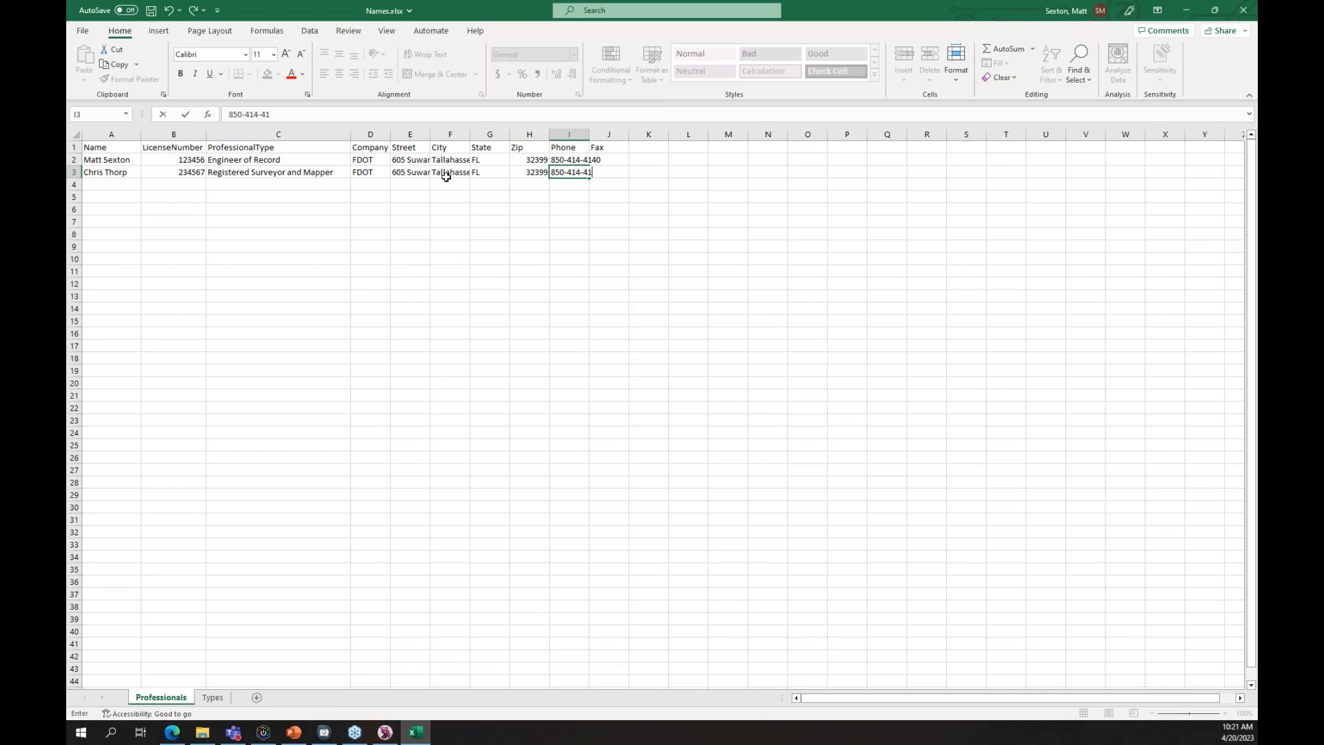
left_click(584, 147)
- Autofit the Phone column so the full numbers show
double_click(589, 134)
left_click(586, 172)
left_click(120, 171)
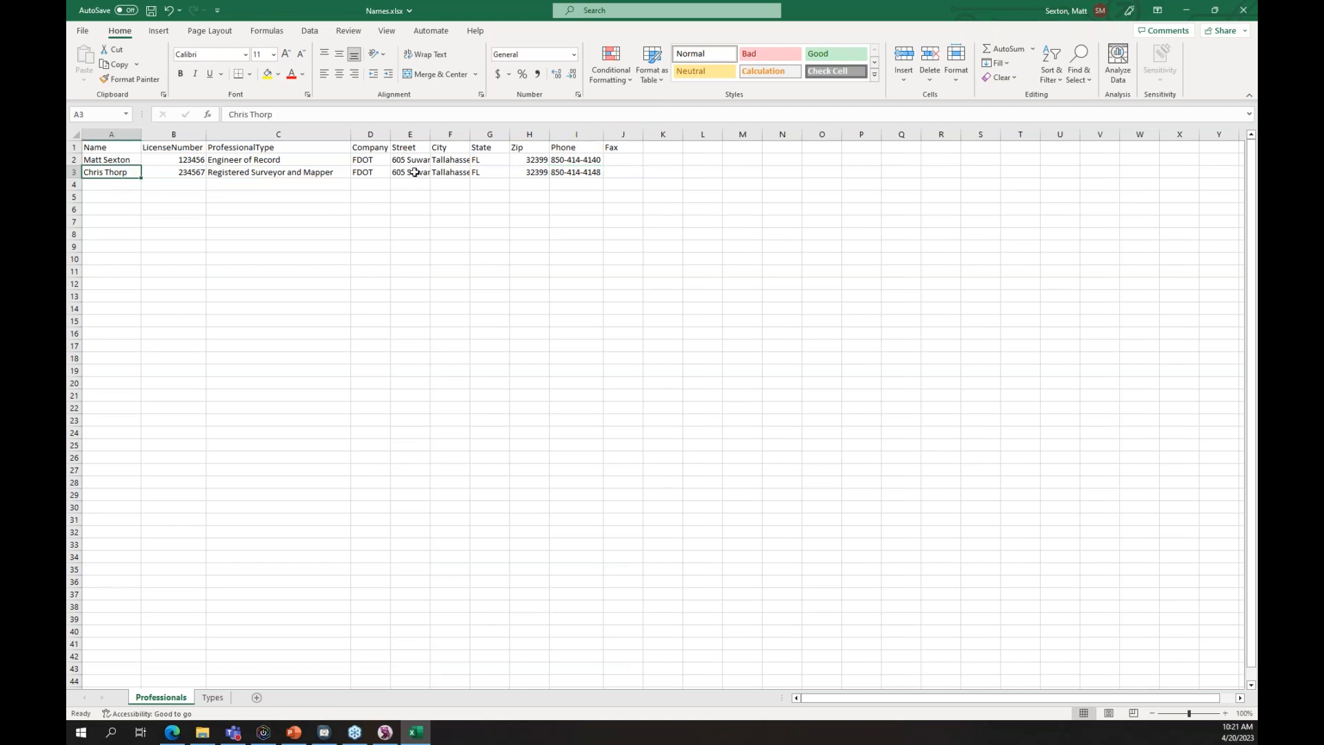
- Fill row 3's company, address, zip and phone details down through row 5
left_click_drag(369, 172, 604, 189)
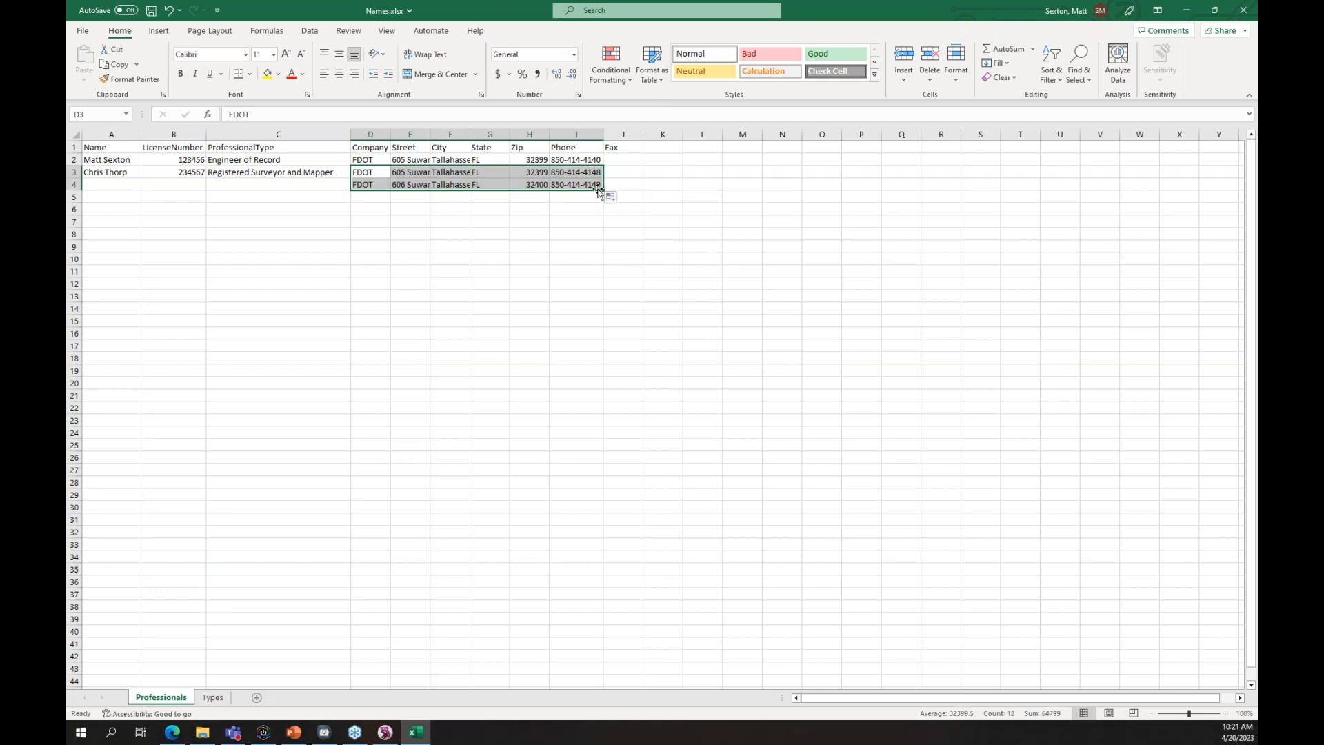
left_click_drag(600, 192, 606, 200)
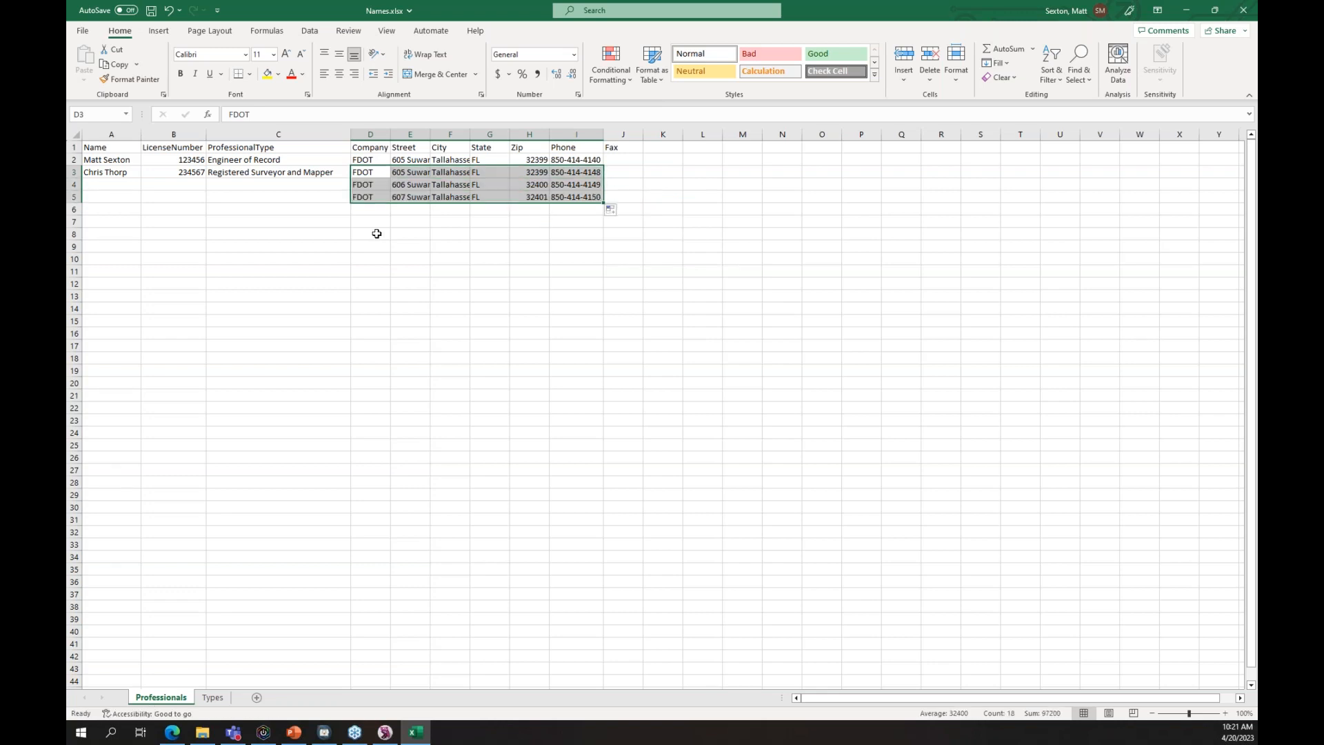
left_click(104, 185)
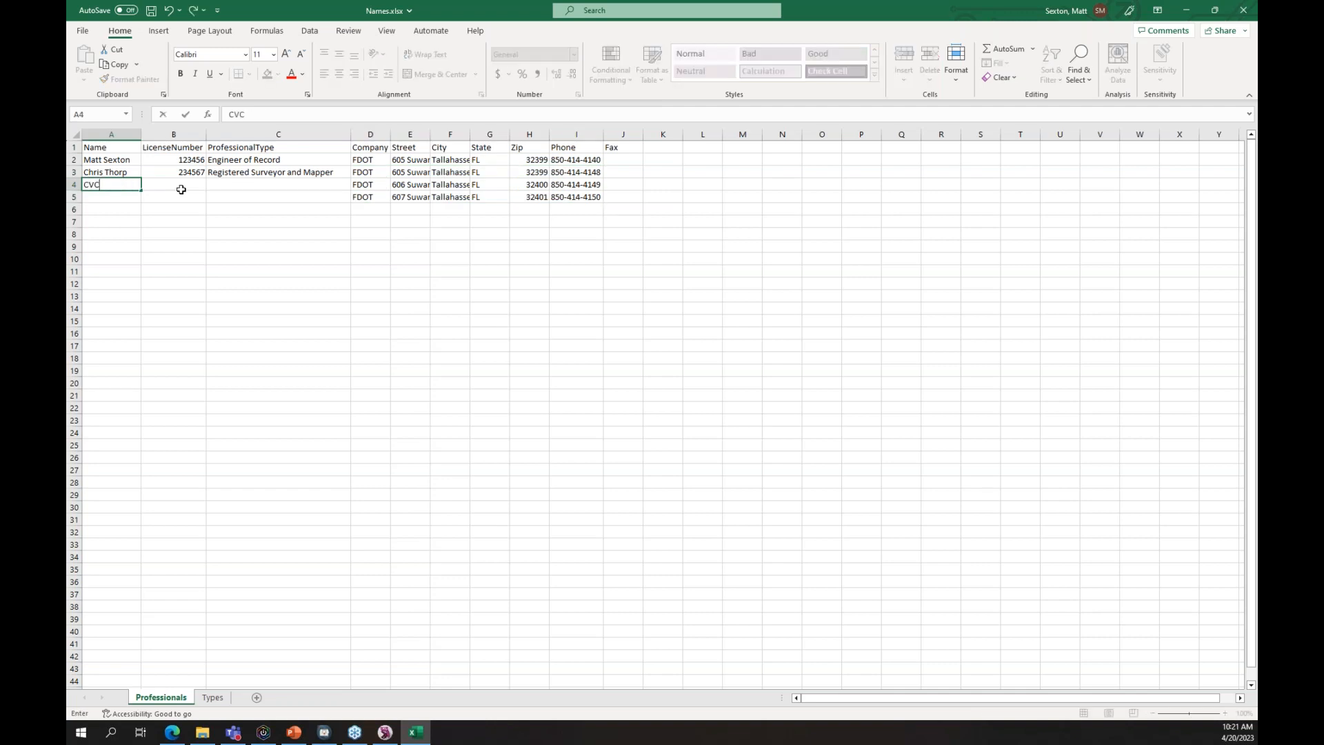
- Enter the third professional's name and license number in row 4 as Engineer of Record
left_click(180, 190)
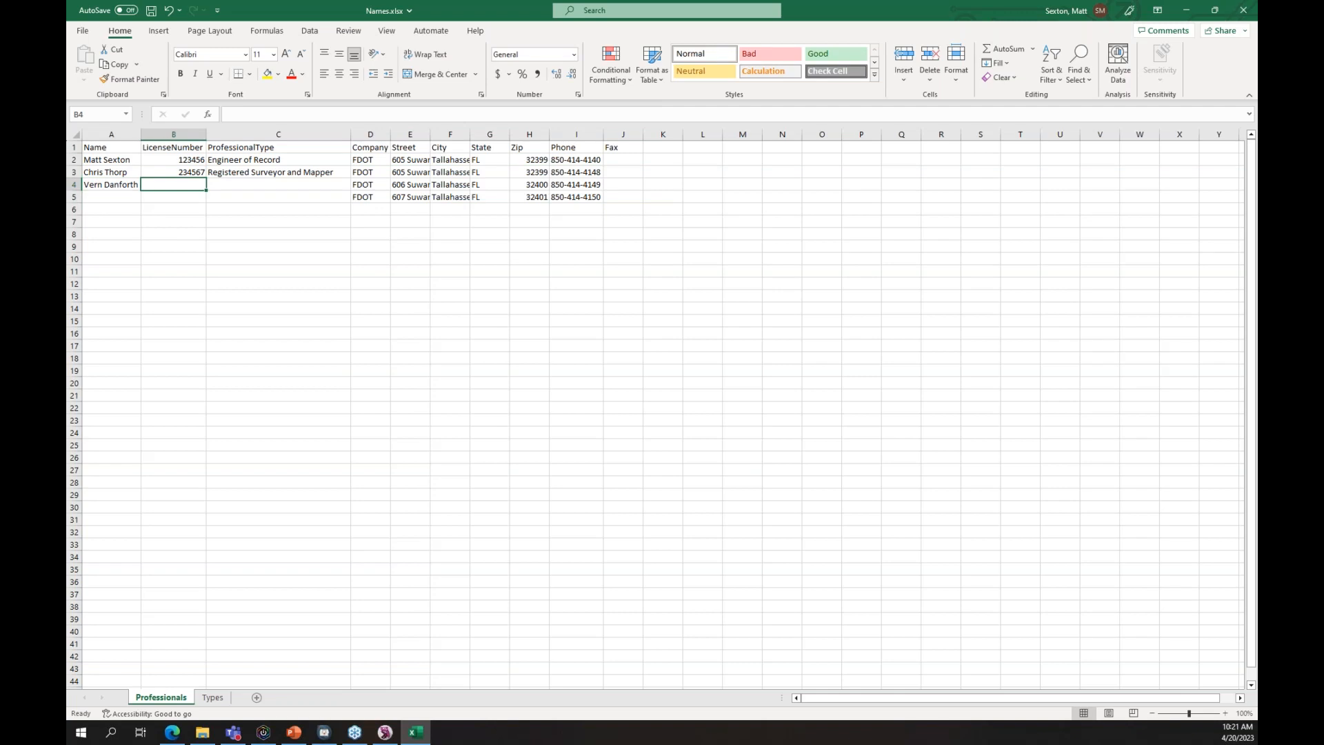
type("99999")
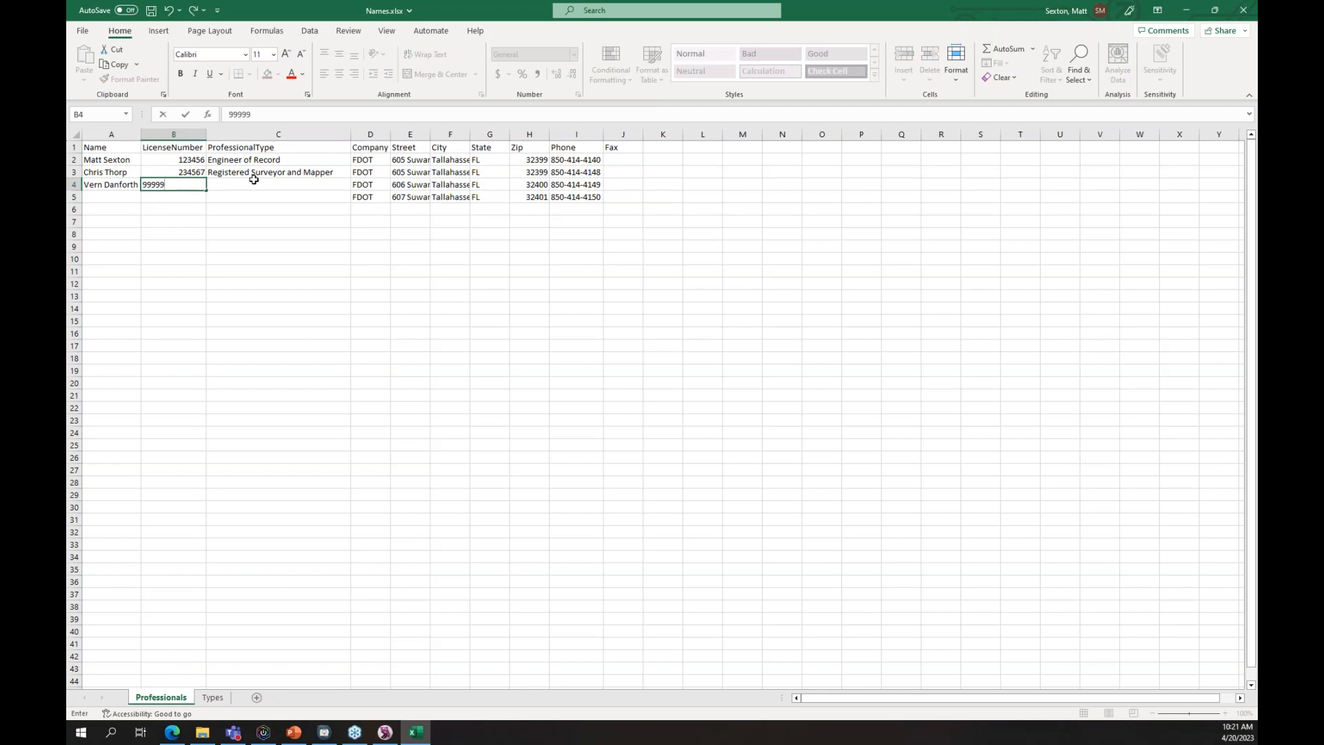
left_click(250, 177)
left_click(282, 185)
left_click(357, 185)
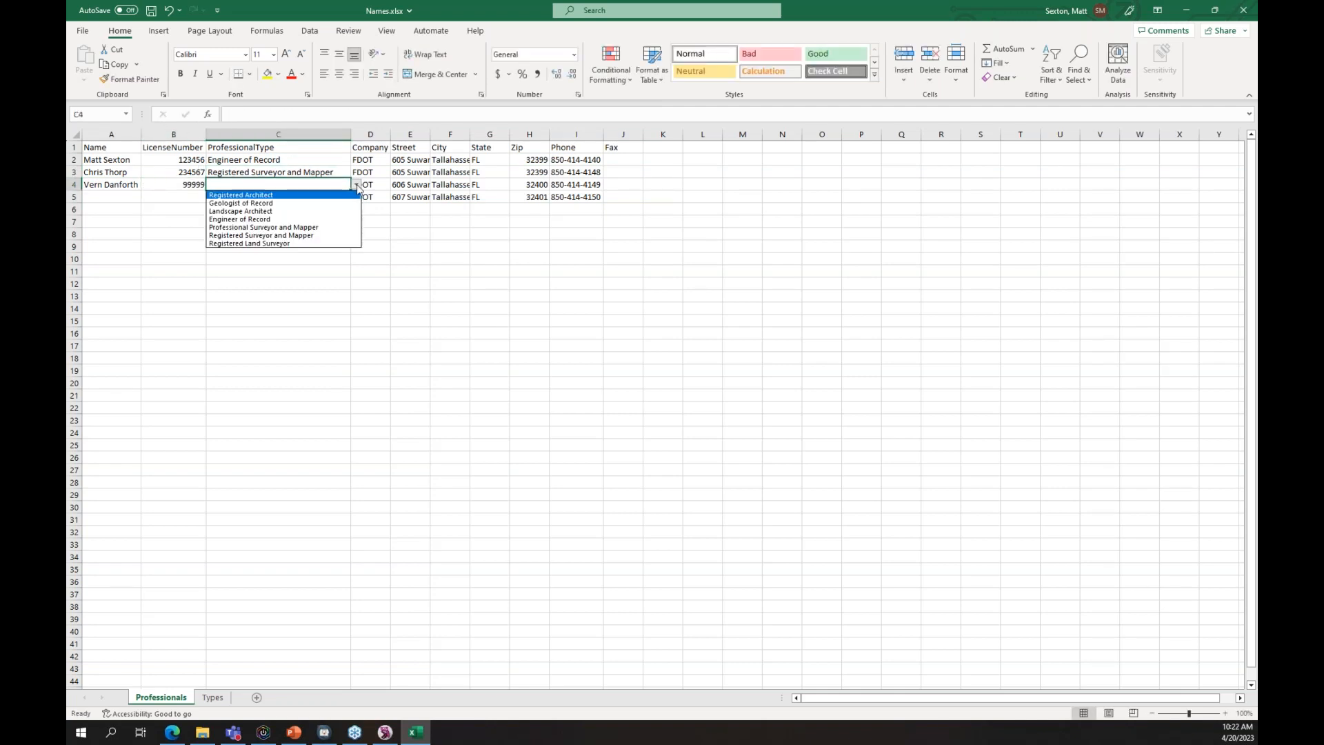
left_click(275, 219)
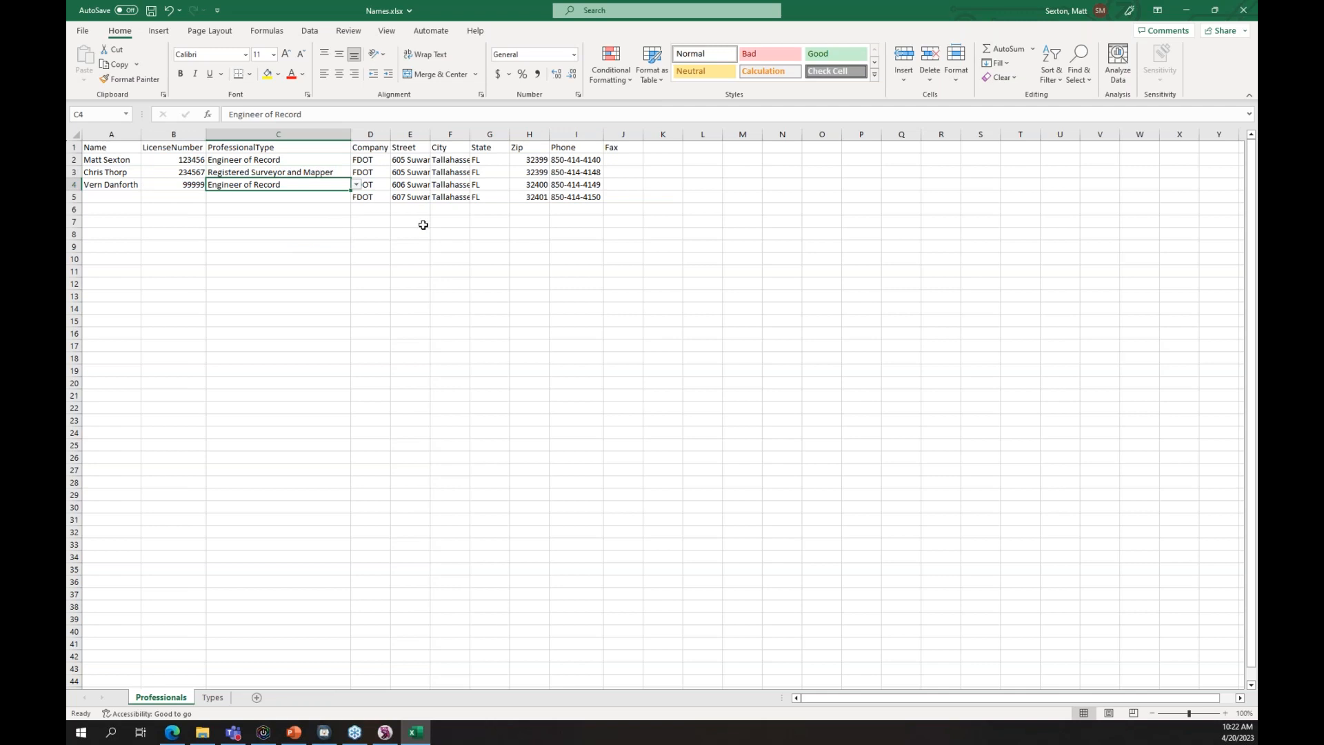
left_click(124, 198)
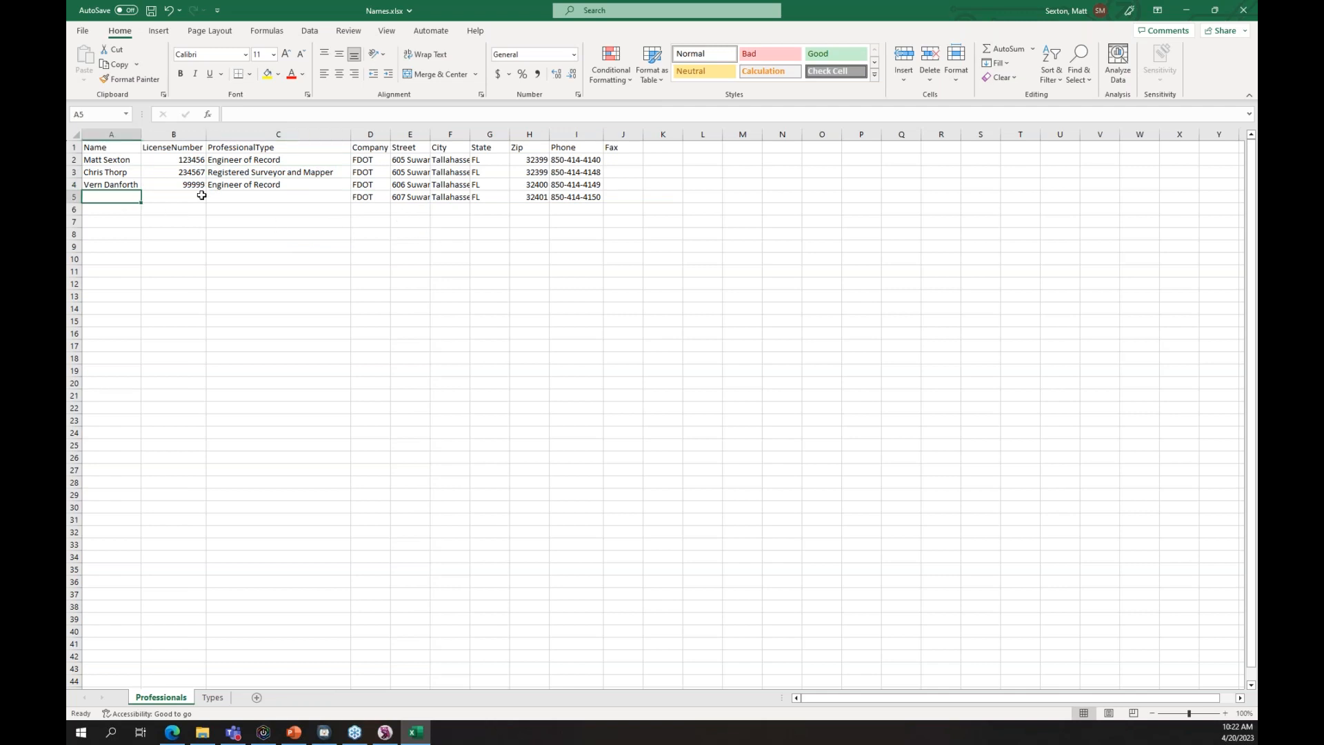
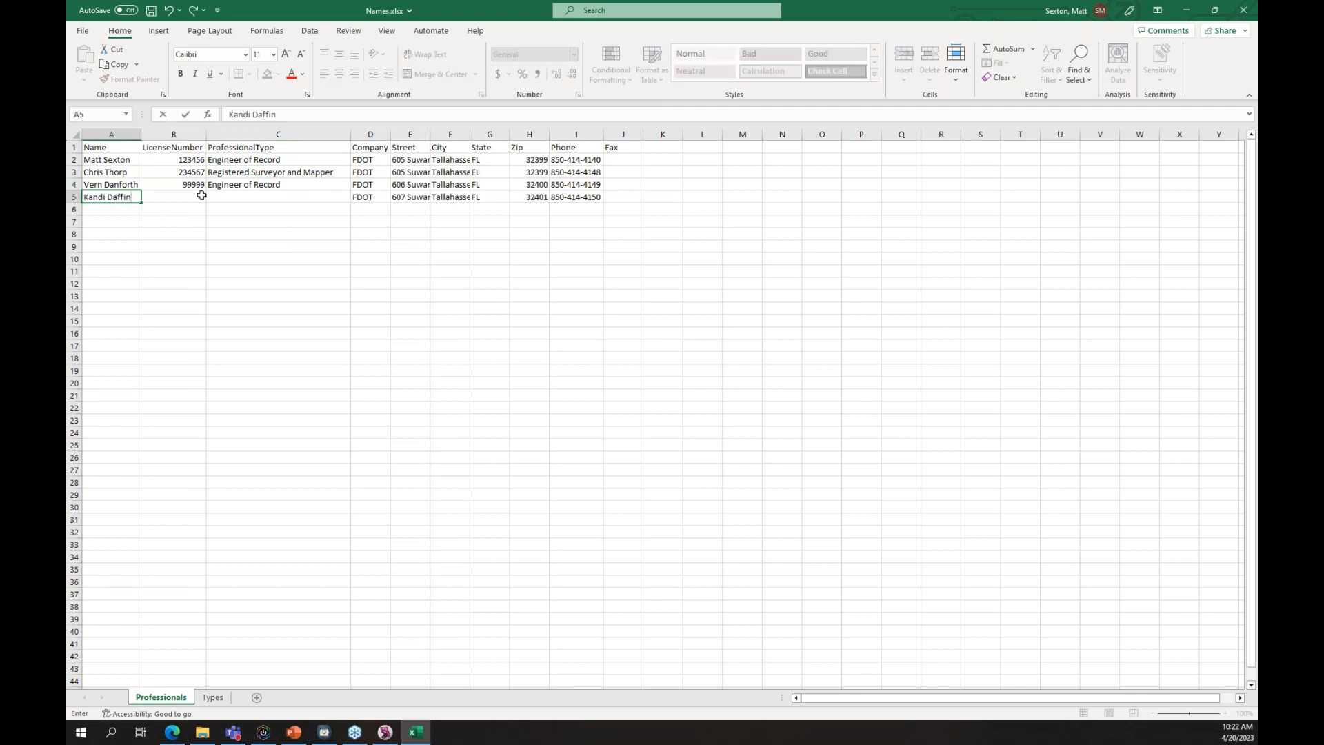
- Add the fourth professional in row 5 as Registered Land Surveyor and save the workbook
left_click(202, 196)
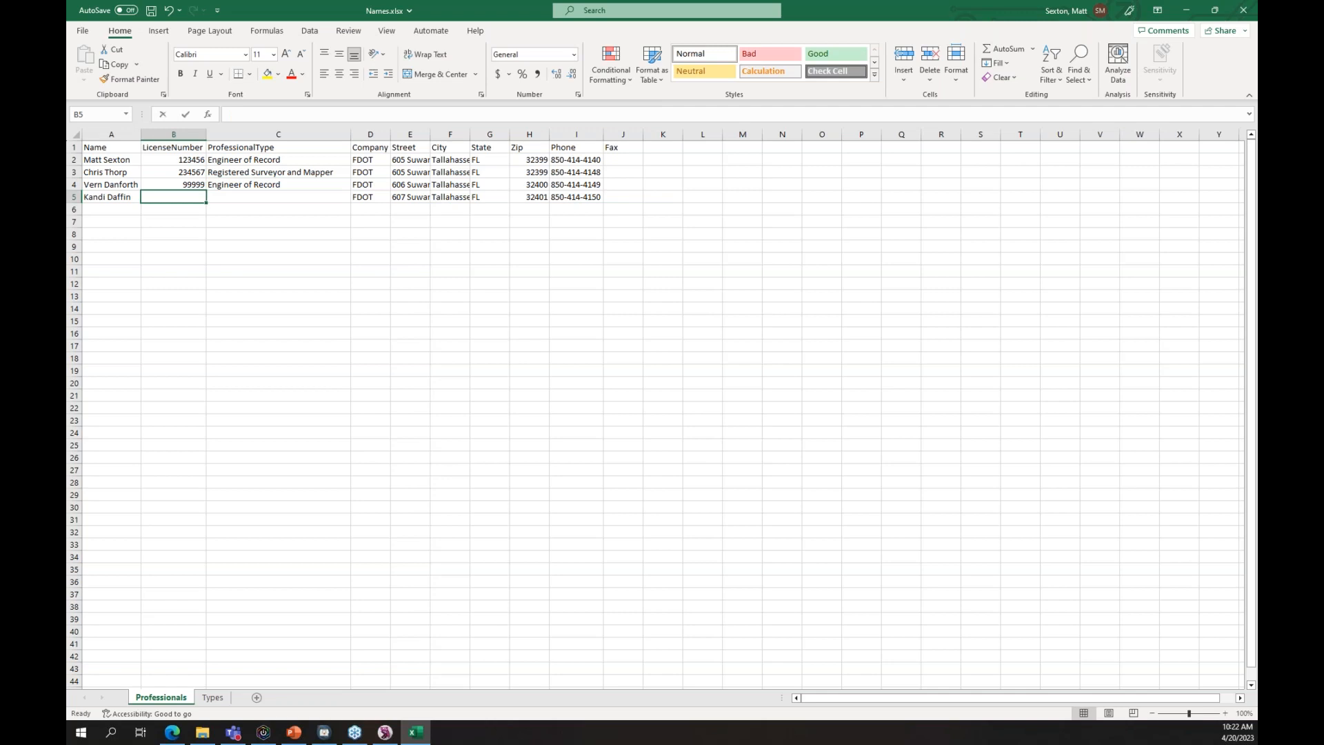
type("45678")
key("Tab")
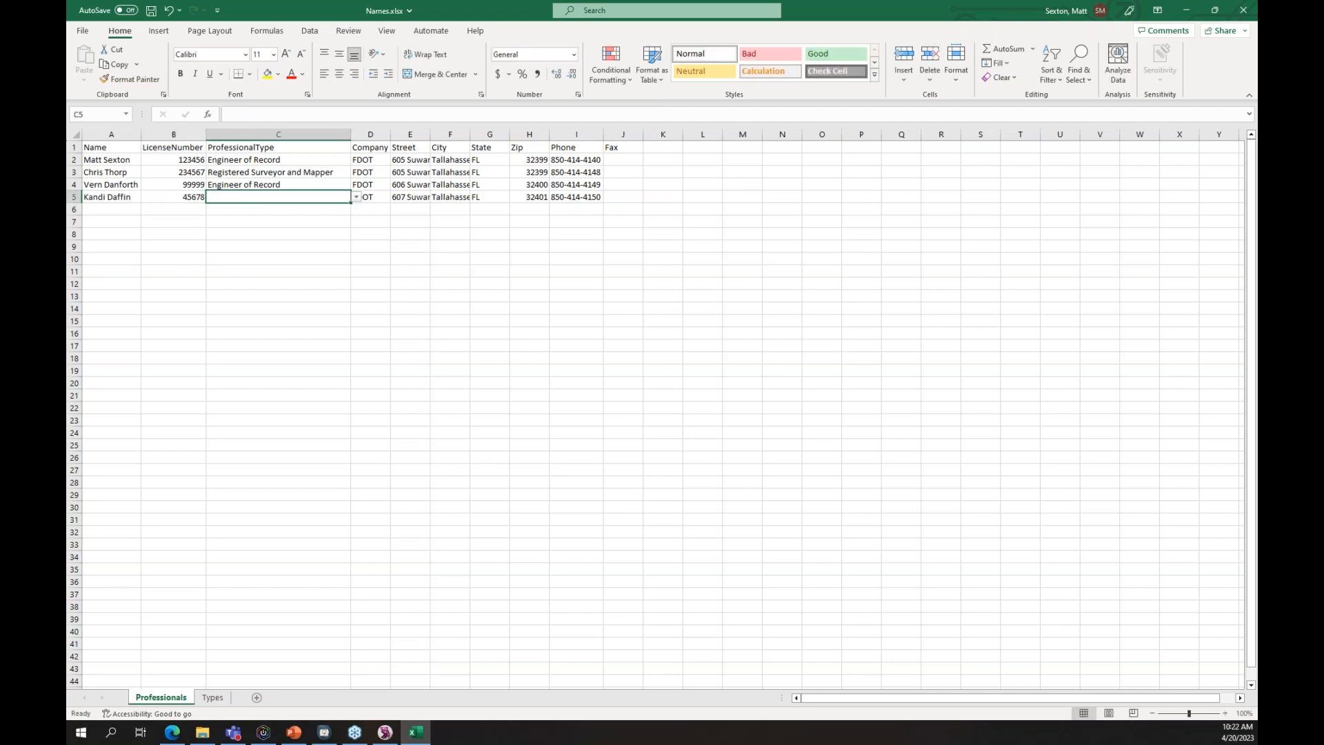
left_click(357, 198)
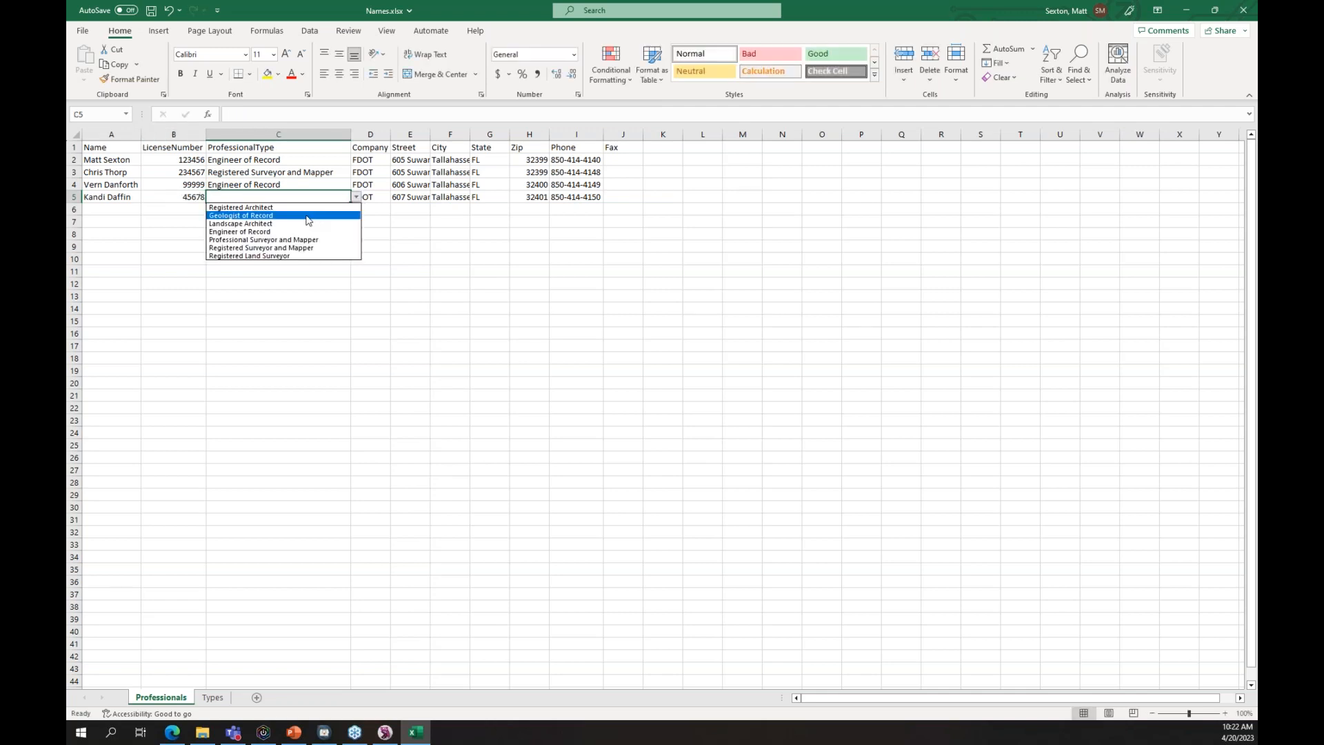
left_click(293, 256)
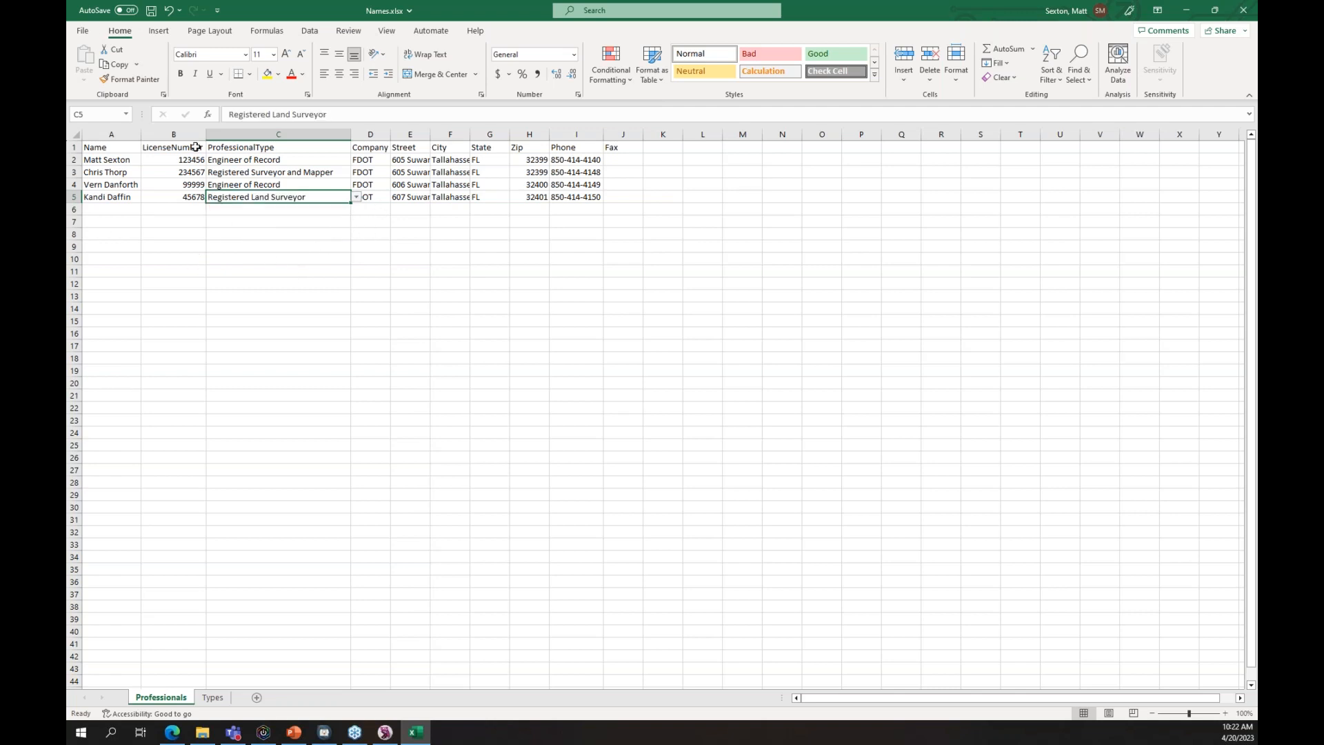
left_click(151, 10)
- Correct the zip codes in rows 4 and 5 and save Names.xlsx again
left_click(531, 196)
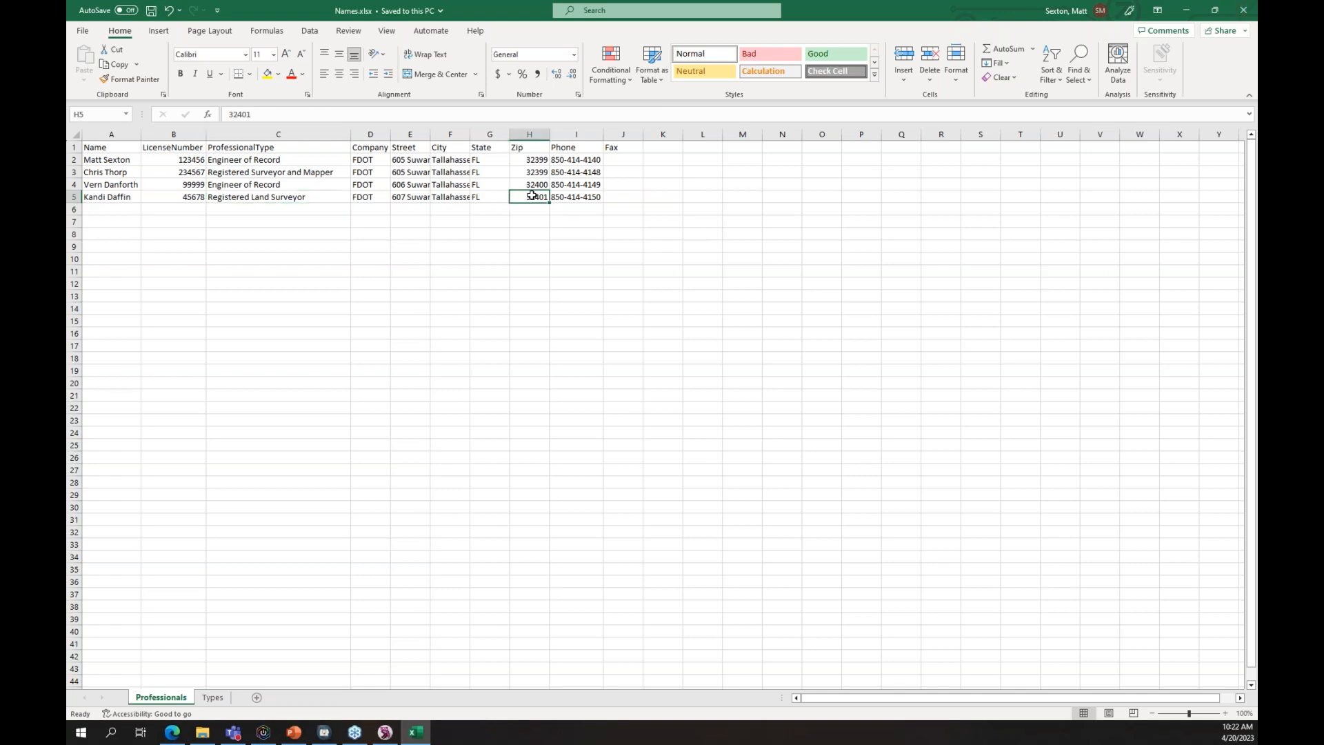
left_click(537, 184)
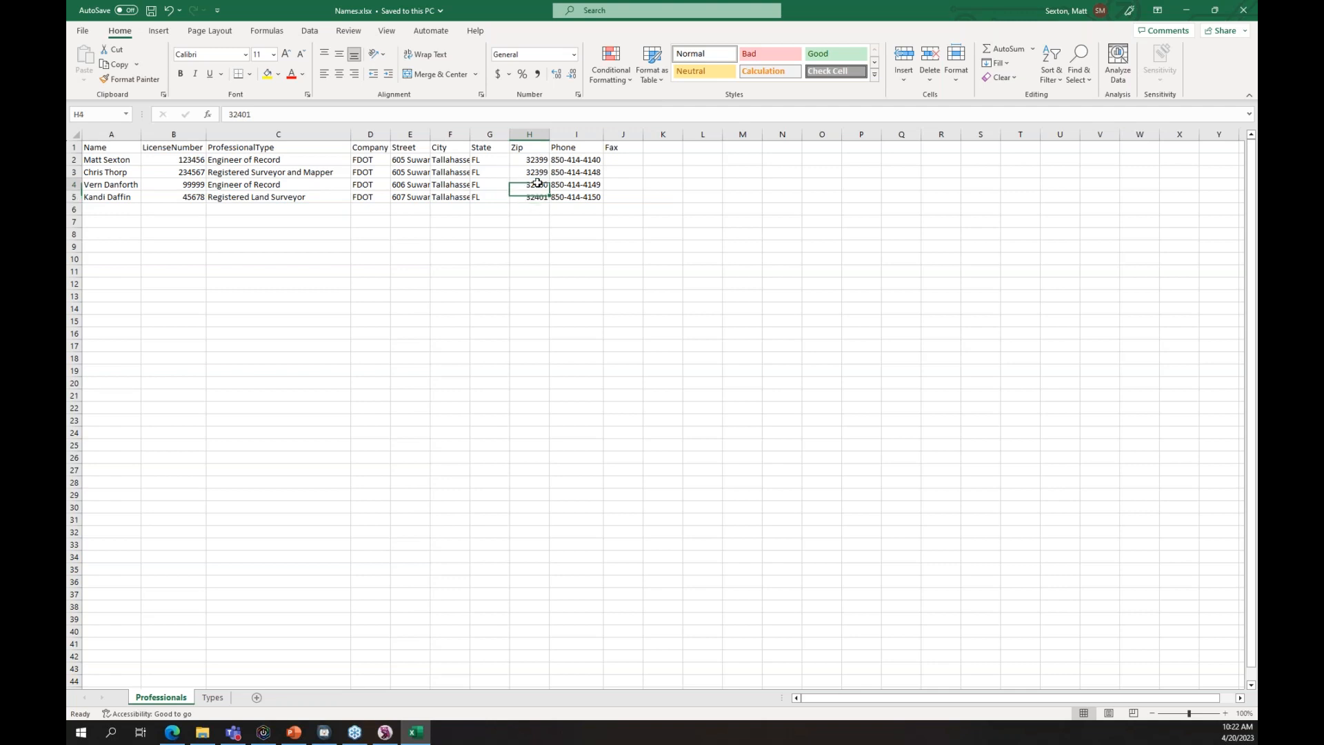
type("32399")
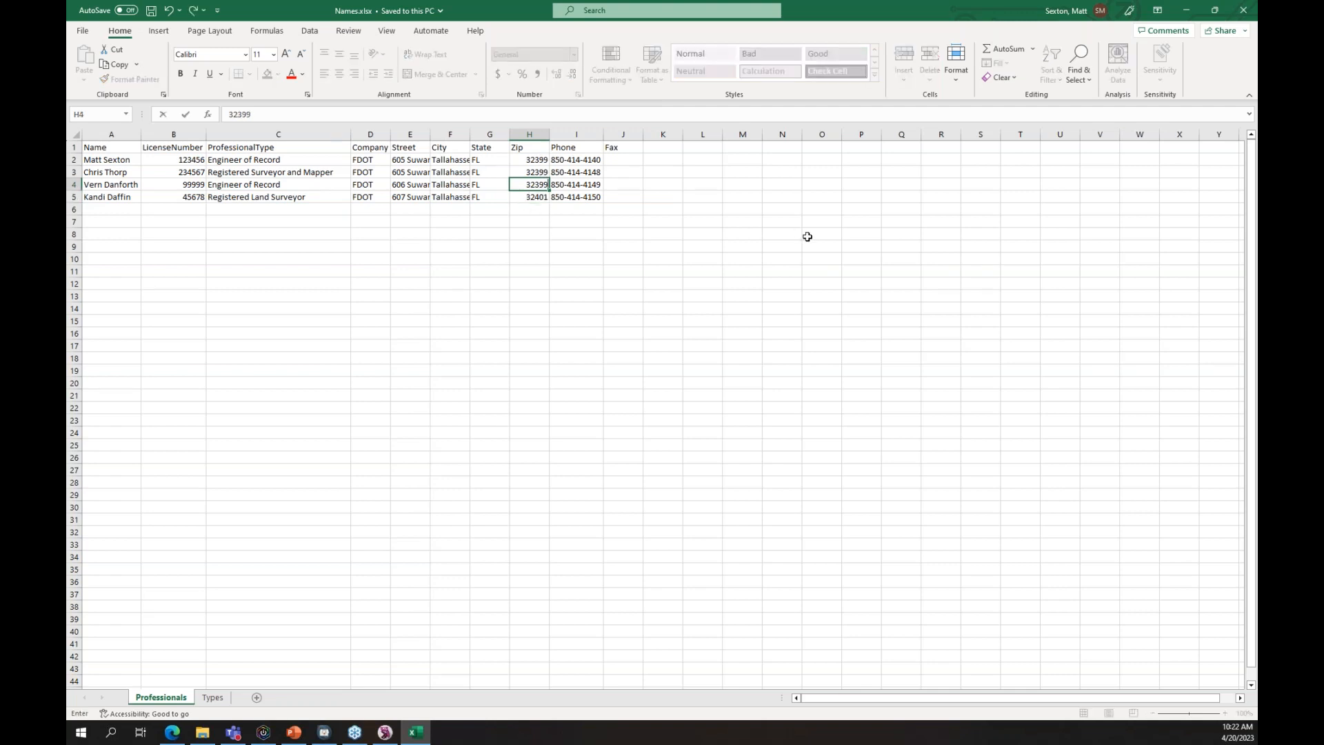
key("Return")
type("32399")
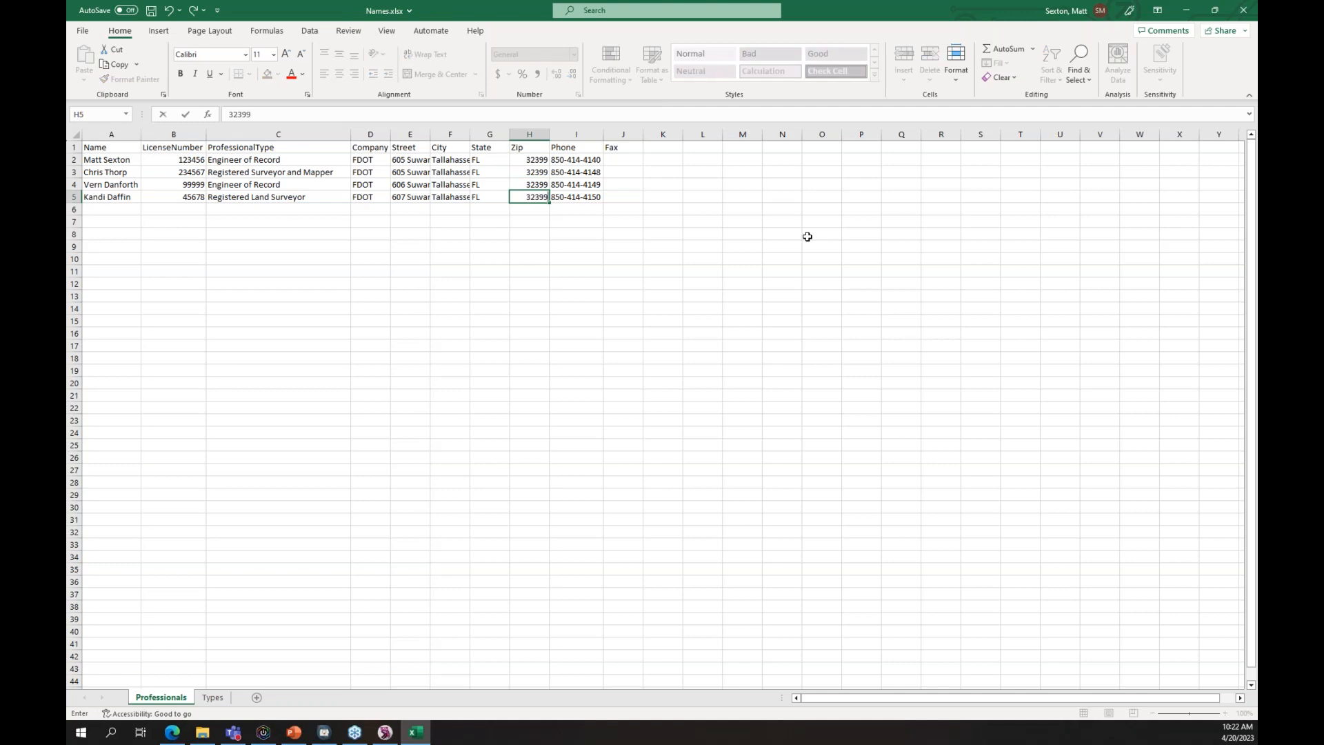
key("Tab")
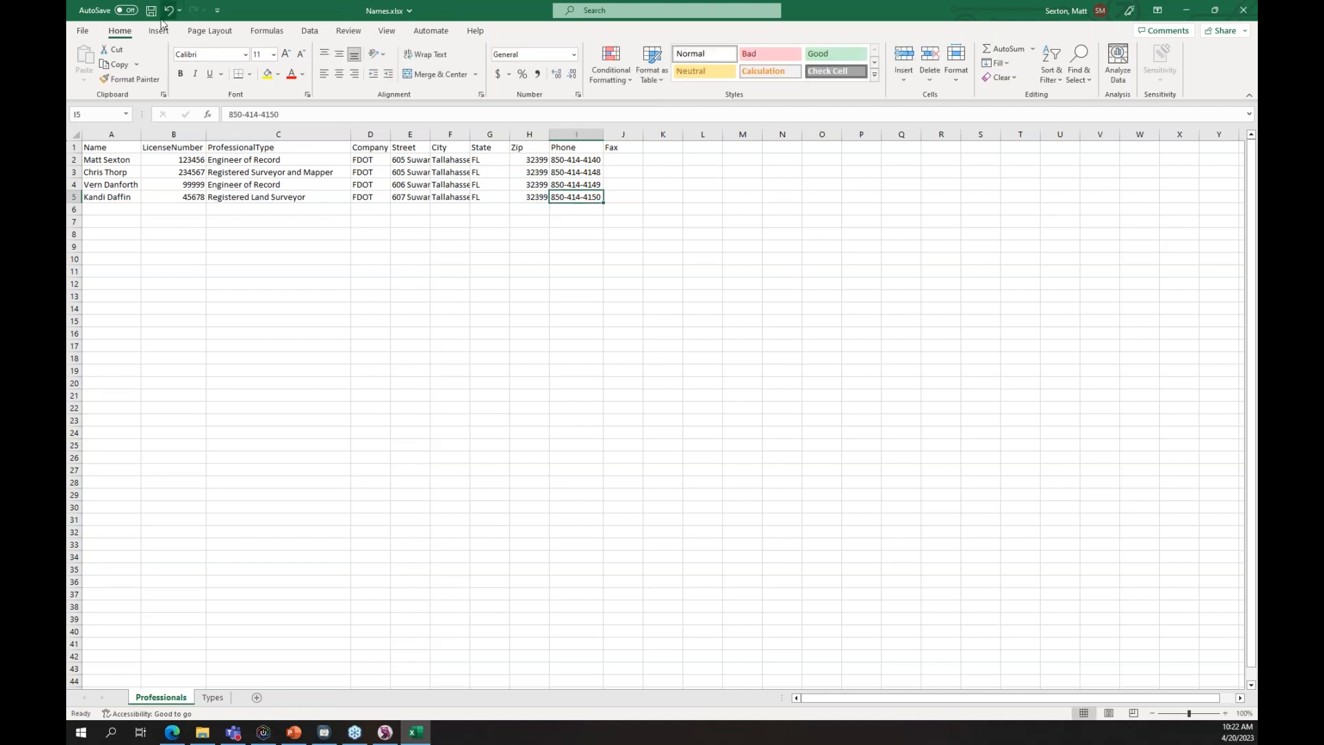
left_click(150, 10)
- Close Excel, check Names.xlsx in the FDOT worksets folder, and return to the GNNTRD01.dgn sheet
left_click(1243, 12)
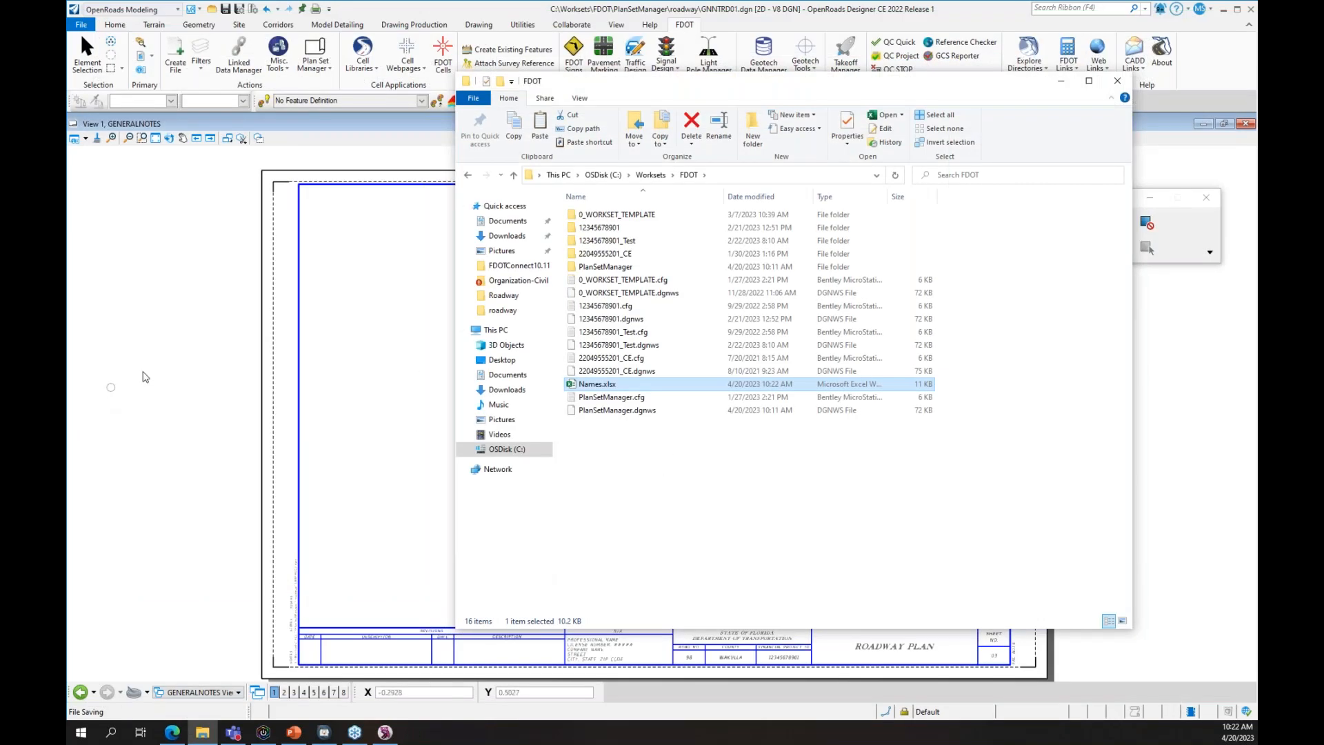
left_click(128, 376)
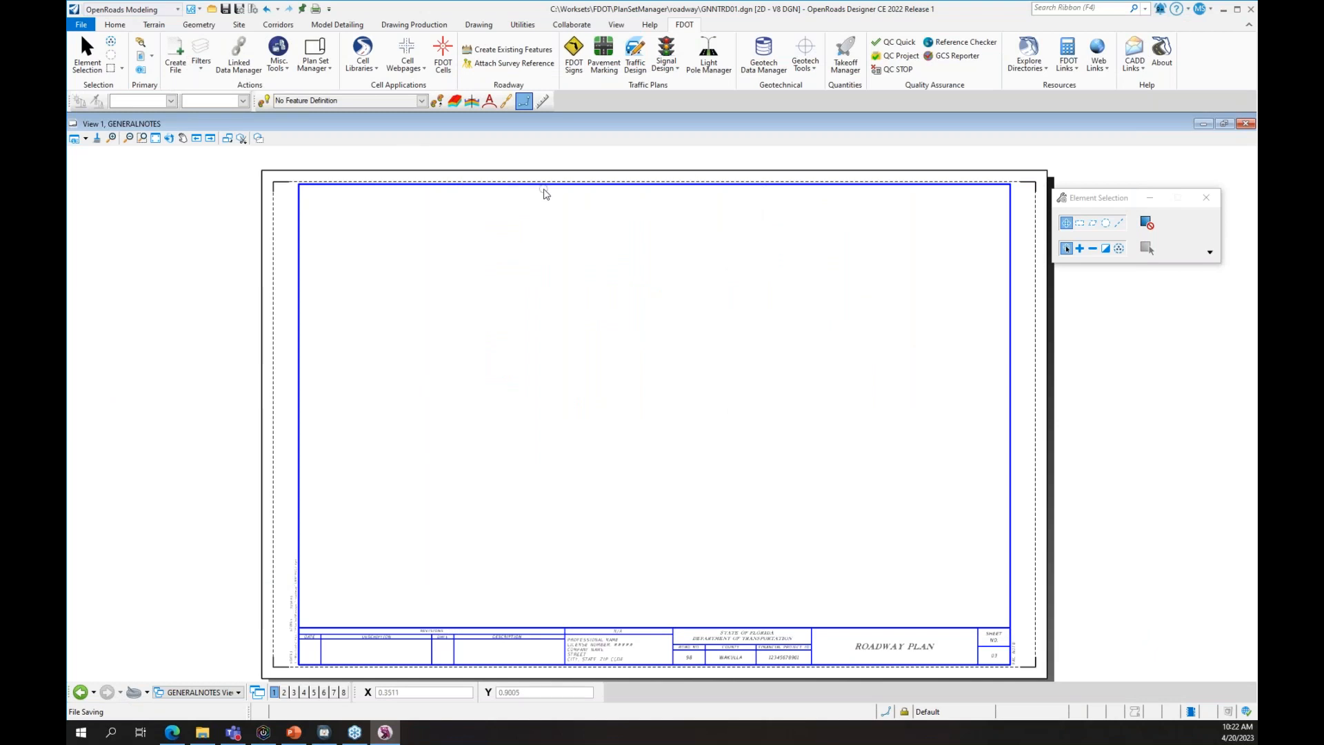
key("alt+Tab")
left_click(671, 493)
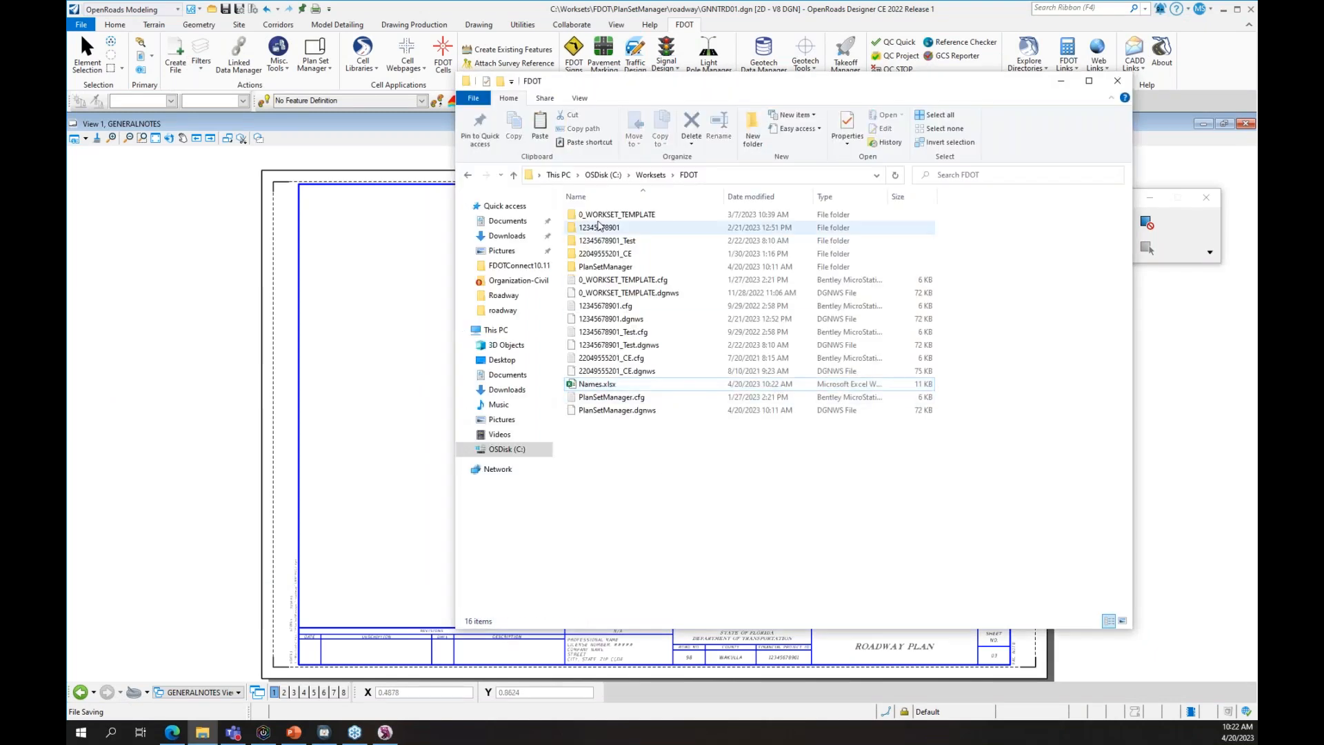
left_click(164, 253)
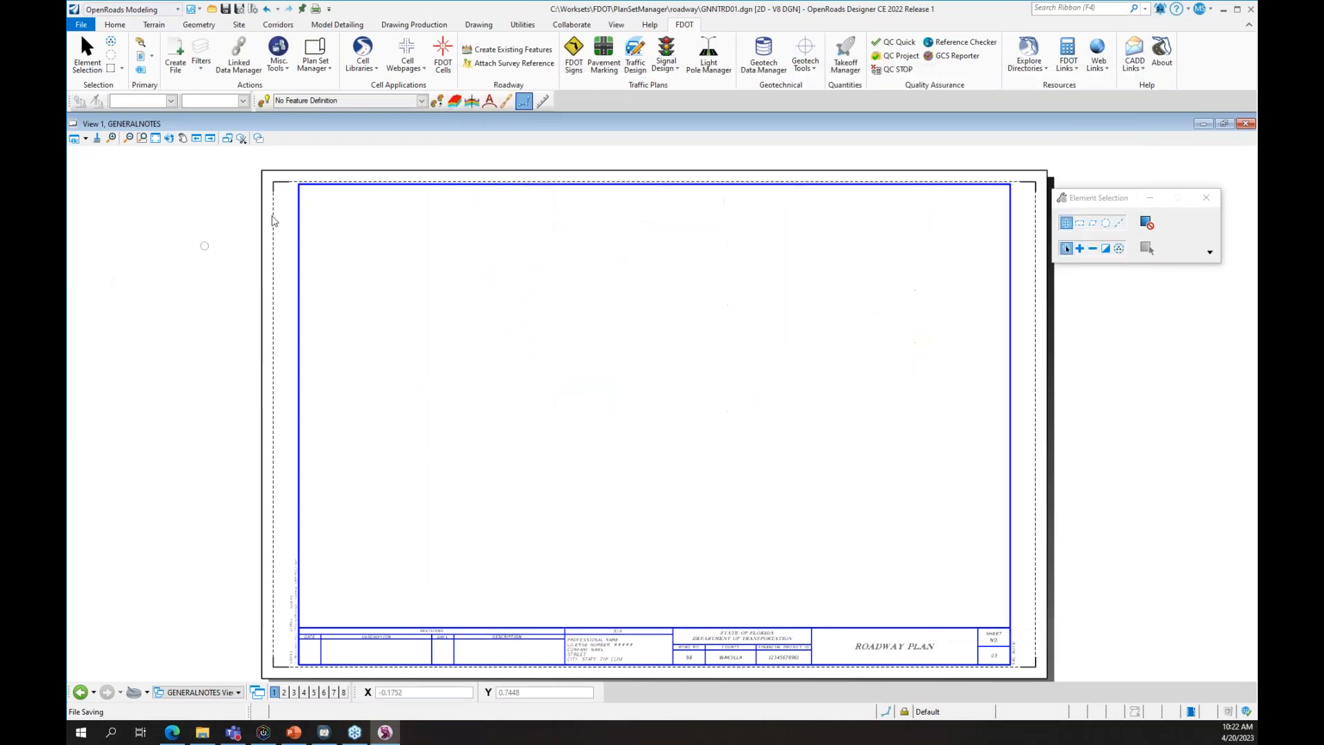
- Open Plan Set Manager's Edit Single Sheet form and inspect the Select Professional dropdown
left_click(310, 69)
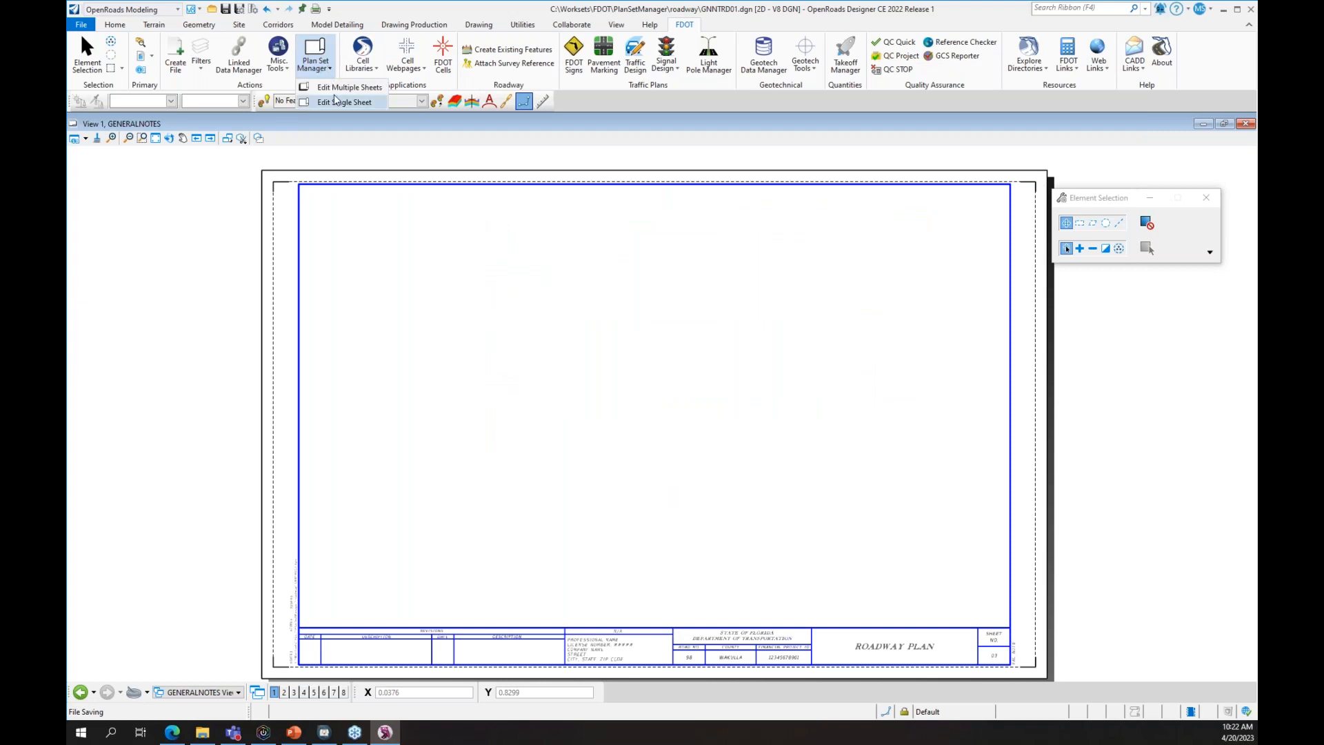
left_click(335, 100)
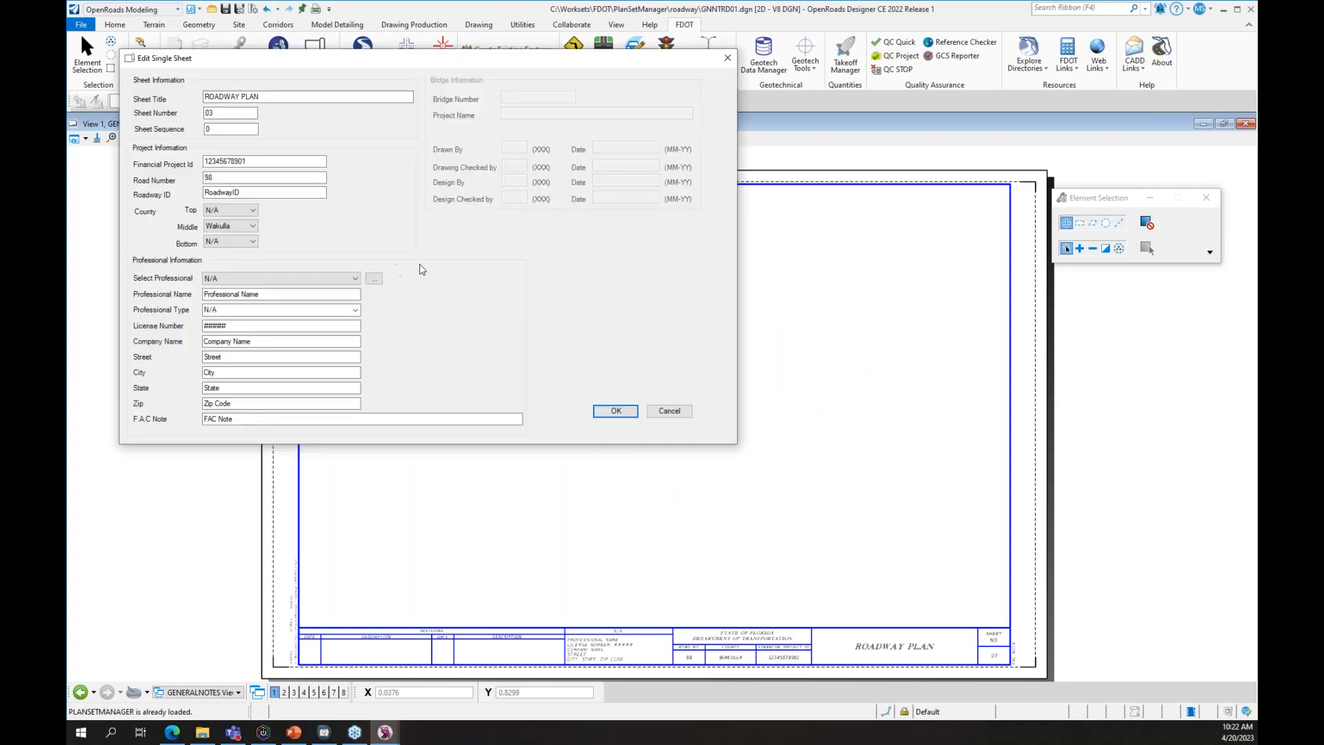
left_click(337, 280)
left_click(358, 246)
left_click(344, 281)
left_click(373, 253)
left_click(344, 281)
left_click(371, 247)
left_click(329, 276)
- Load C:\Worksets\FDOT\Names.xlsx as the professionals file
left_click(350, 254)
left_click(373, 279)
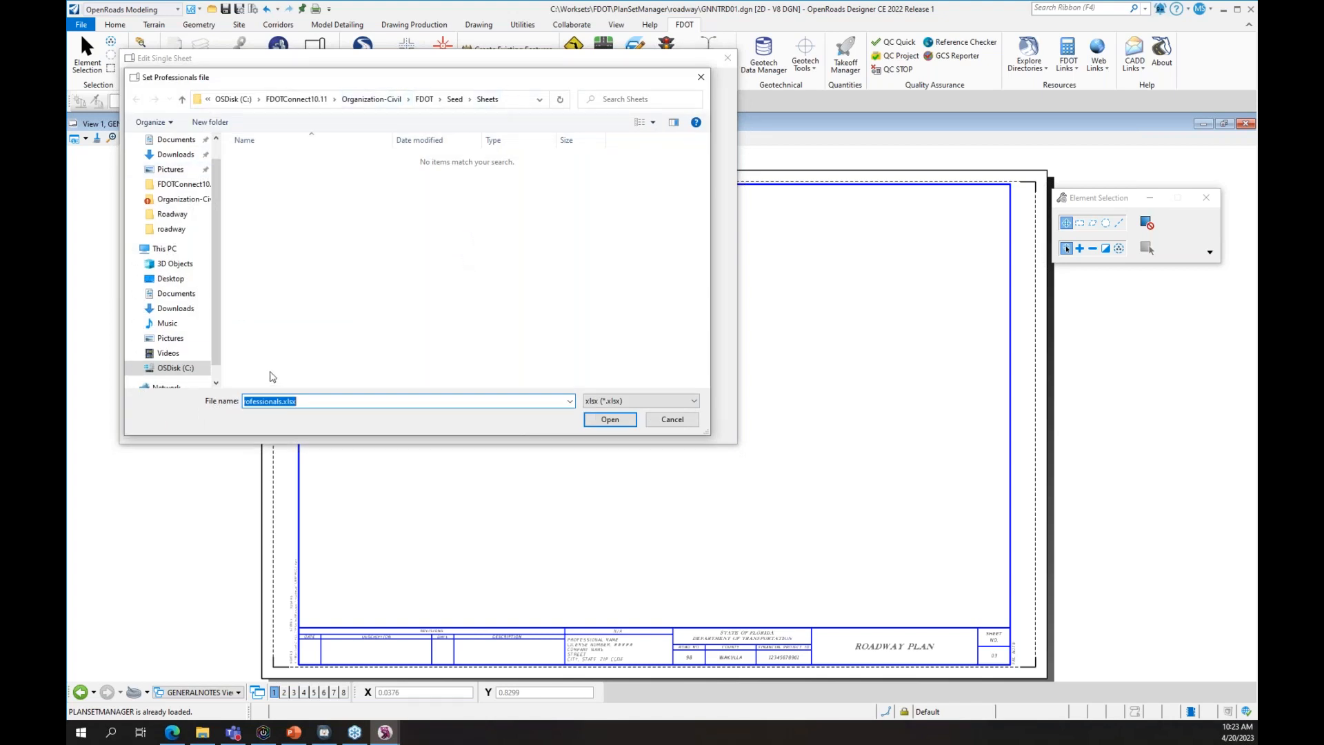
left_click(195, 368)
scroll(301, 351, "down", 1)
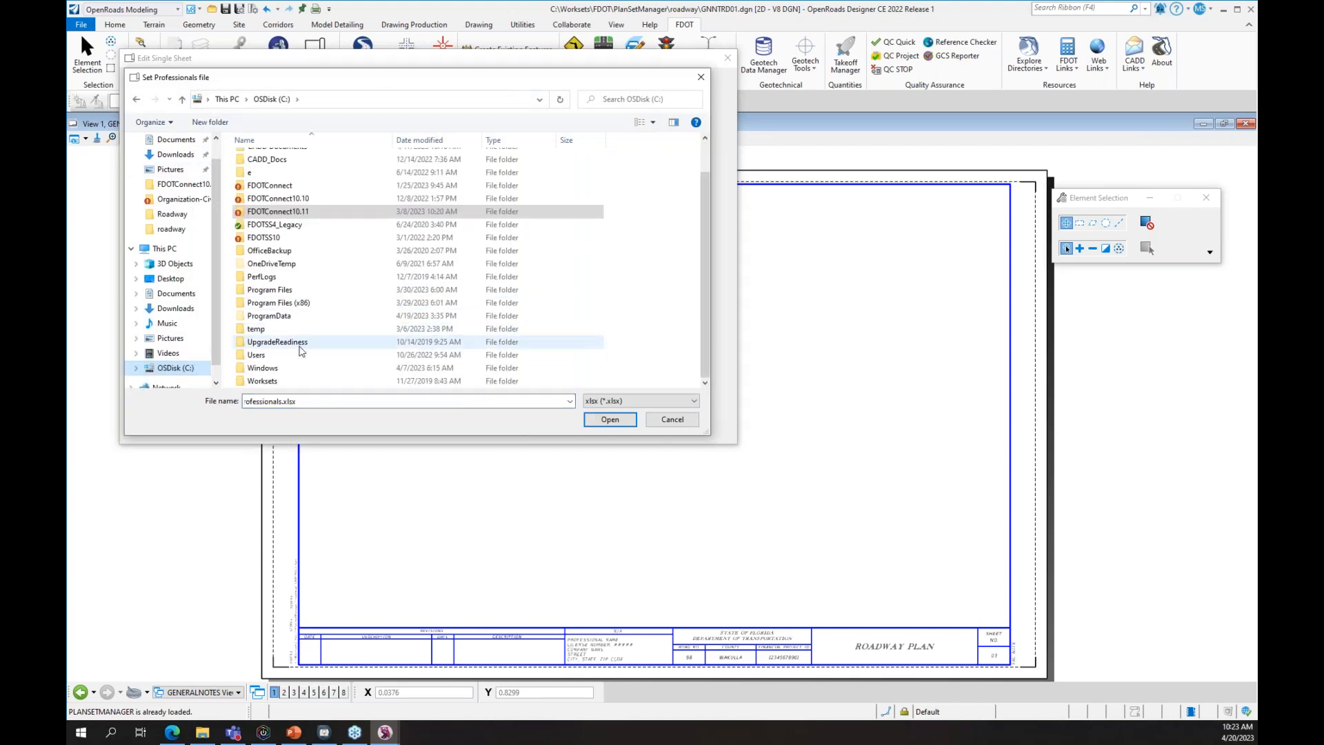
double_click(301, 380)
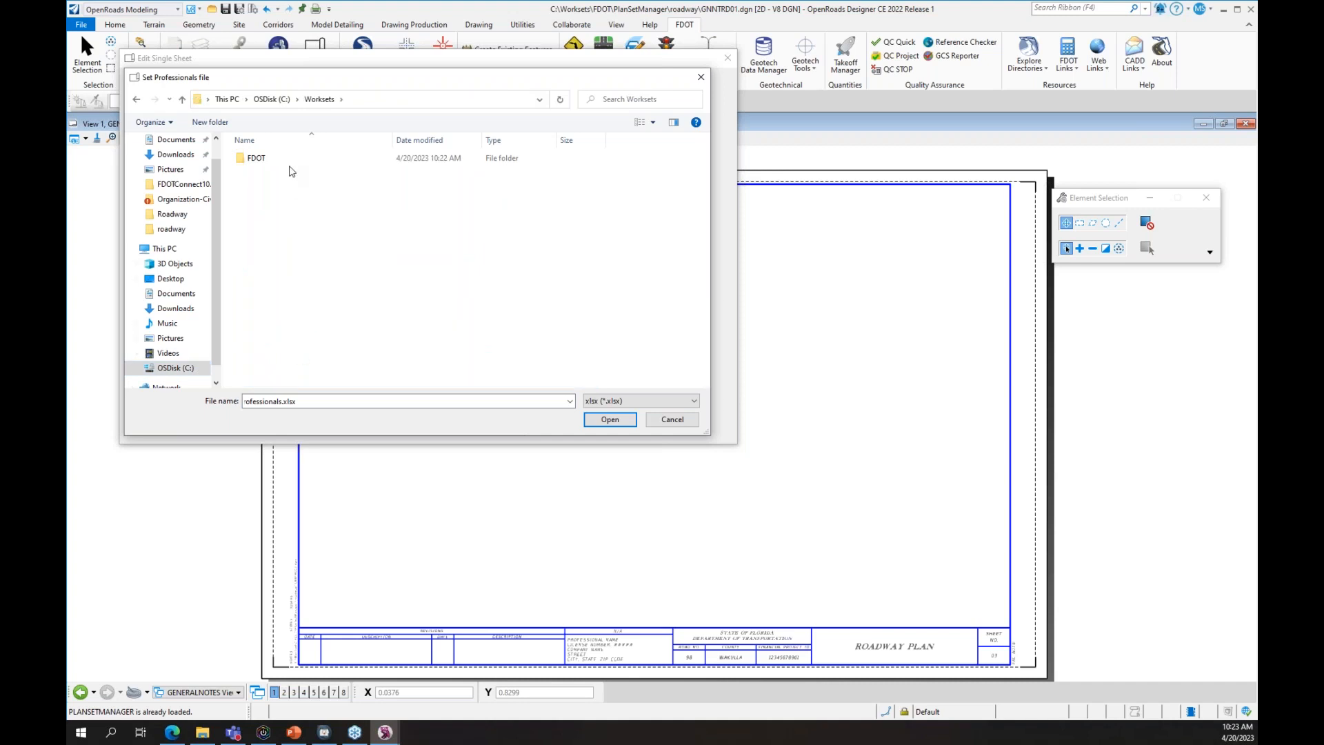
double_click(295, 159)
left_click(301, 223)
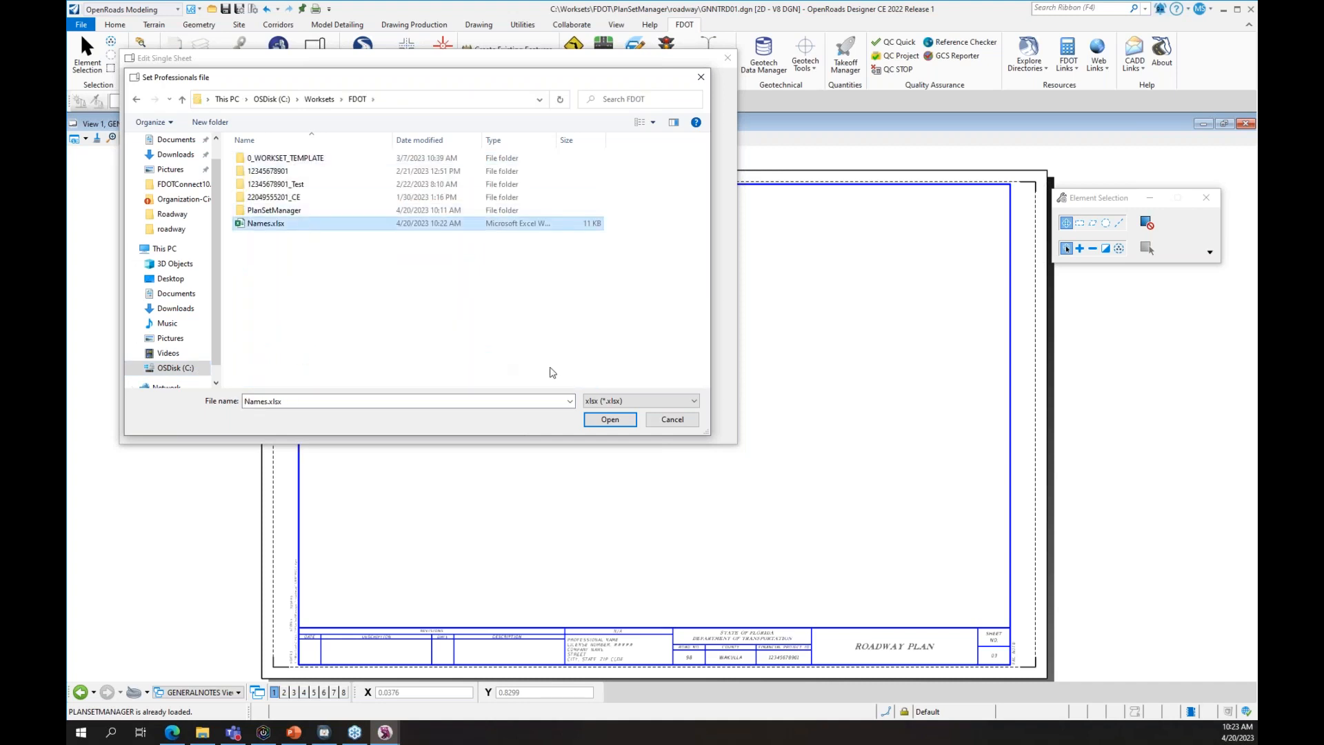
left_click(627, 419)
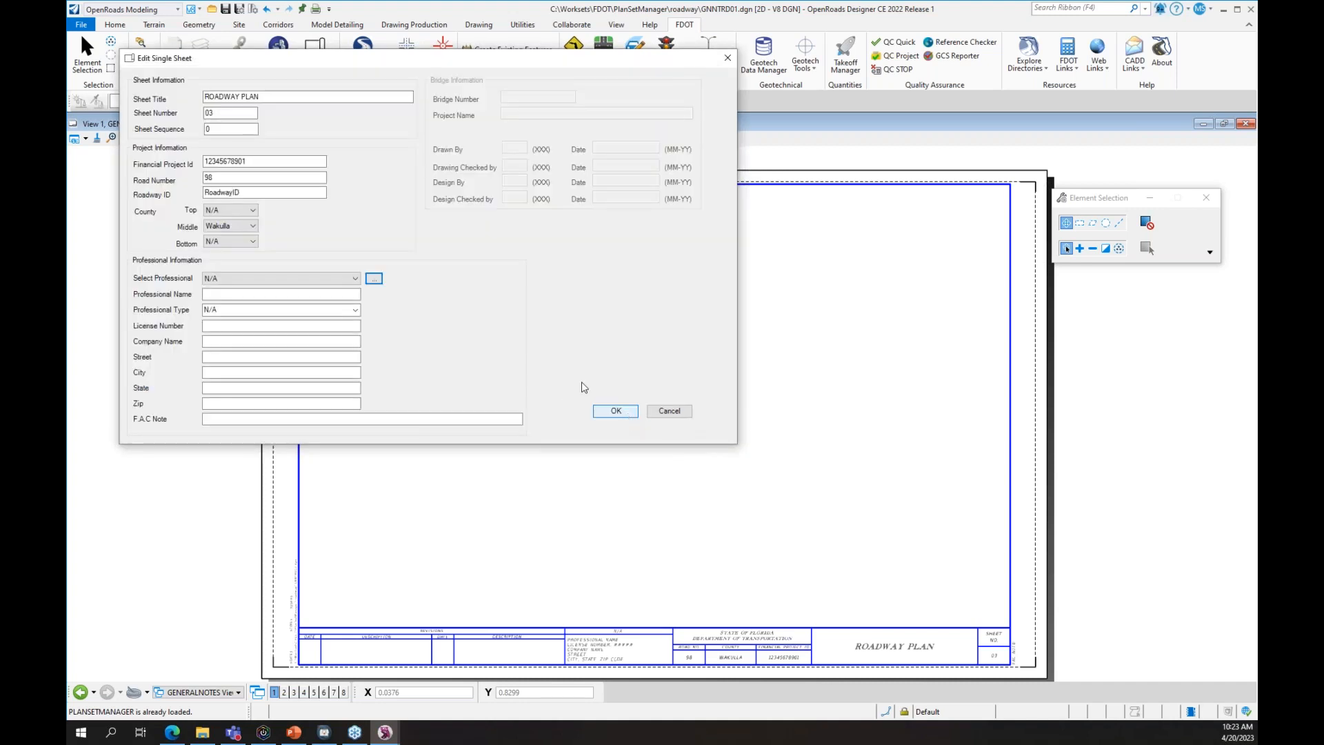
- Preview each of the four professionals in Select Professional, ending on the Engineer of Record
left_click(269, 278)
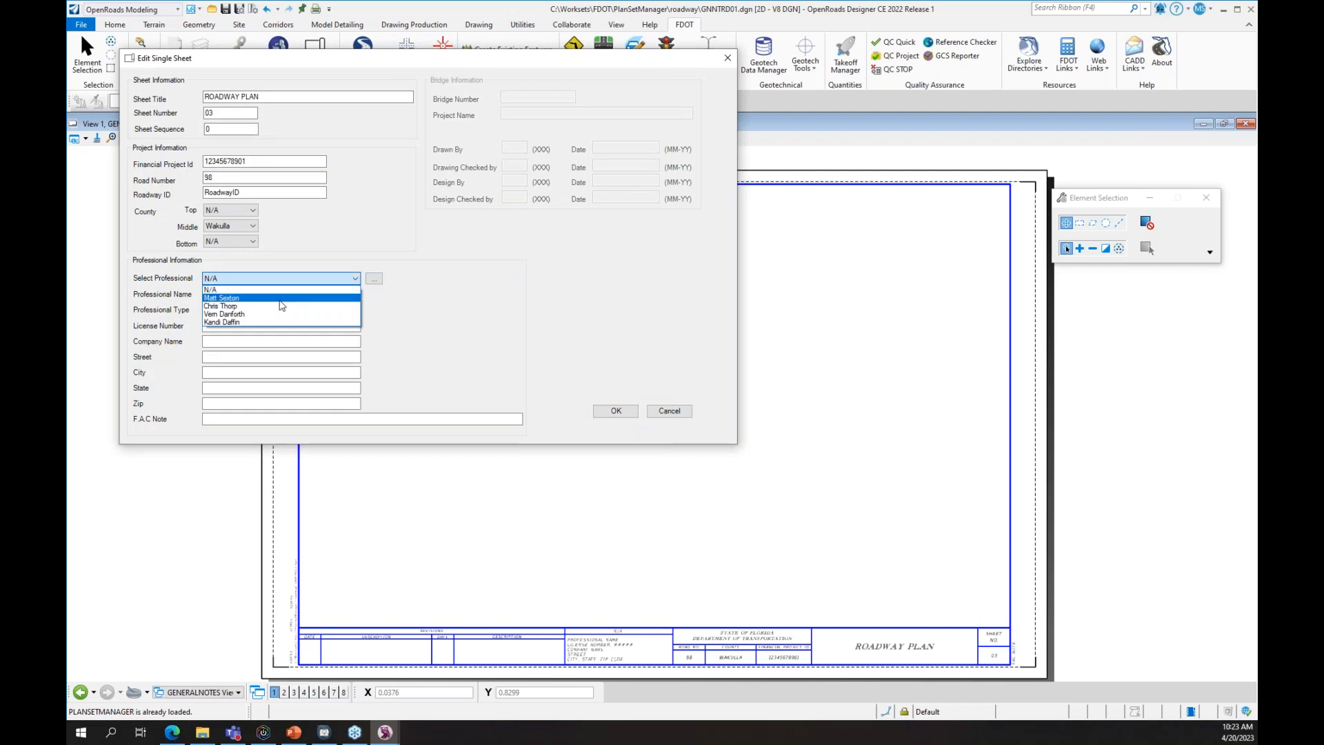
left_click(276, 298)
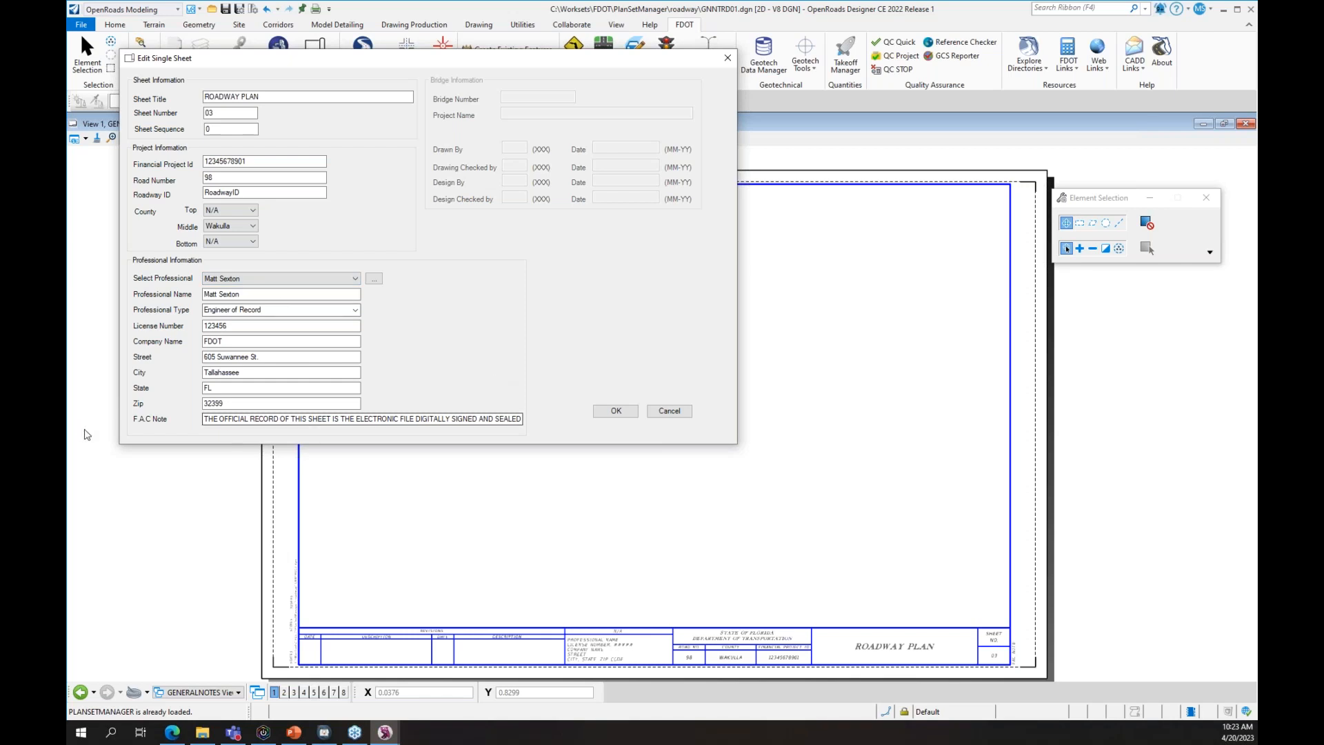
left_click(355, 278)
left_click(290, 315)
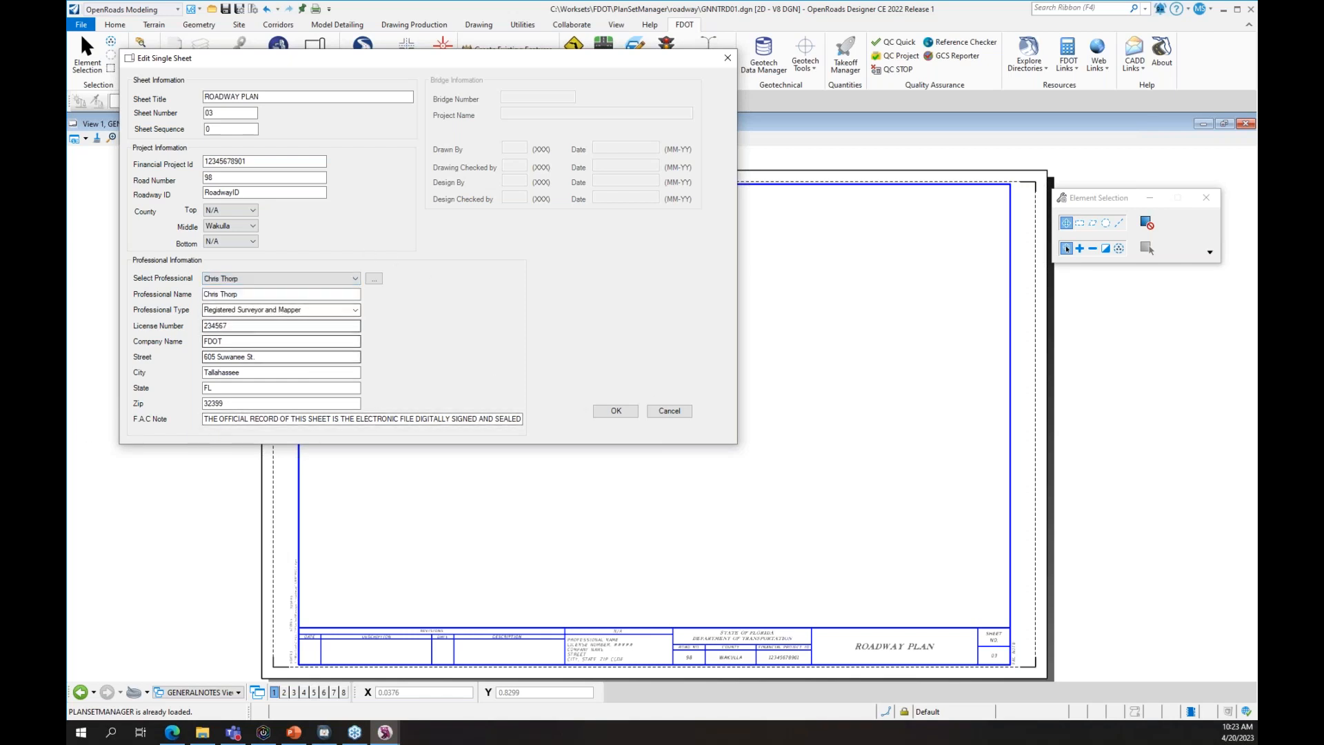
left_click(355, 278)
left_click(292, 315)
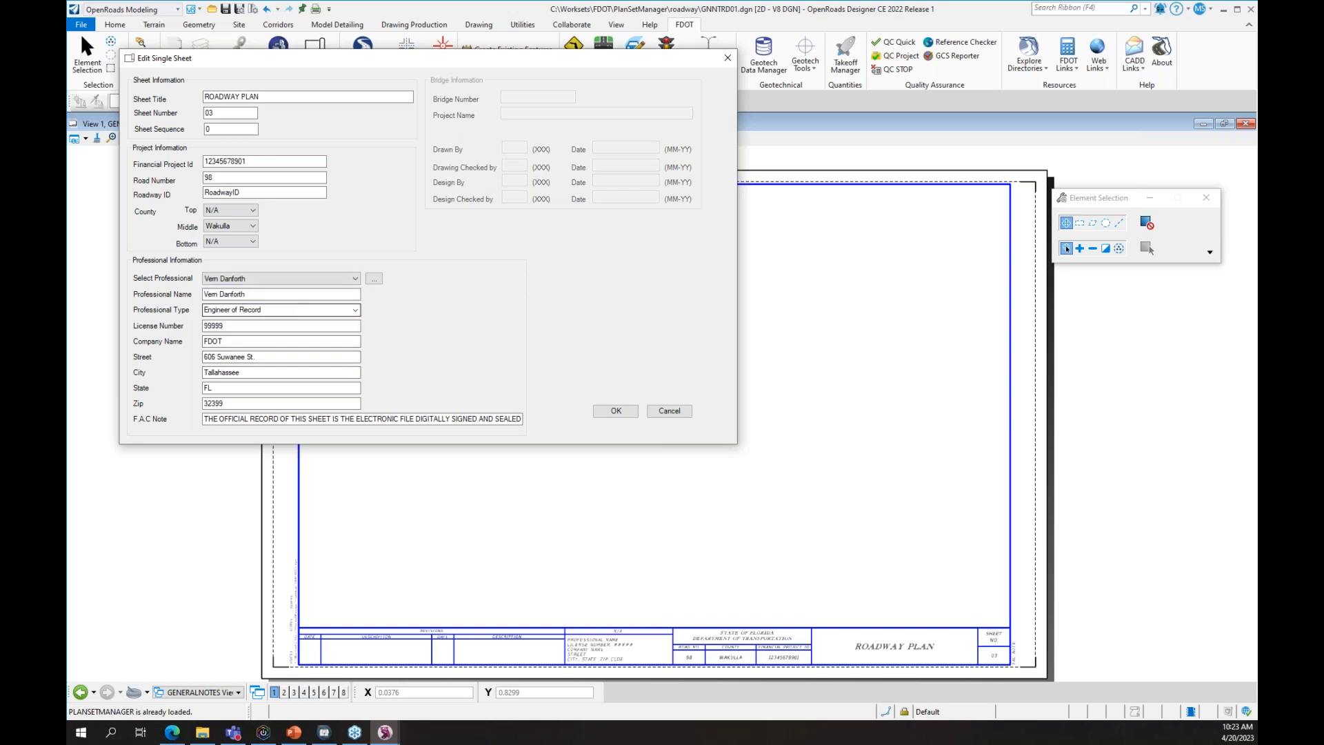
left_click(304, 278)
left_click(293, 322)
left_click(304, 278)
left_click(308, 298)
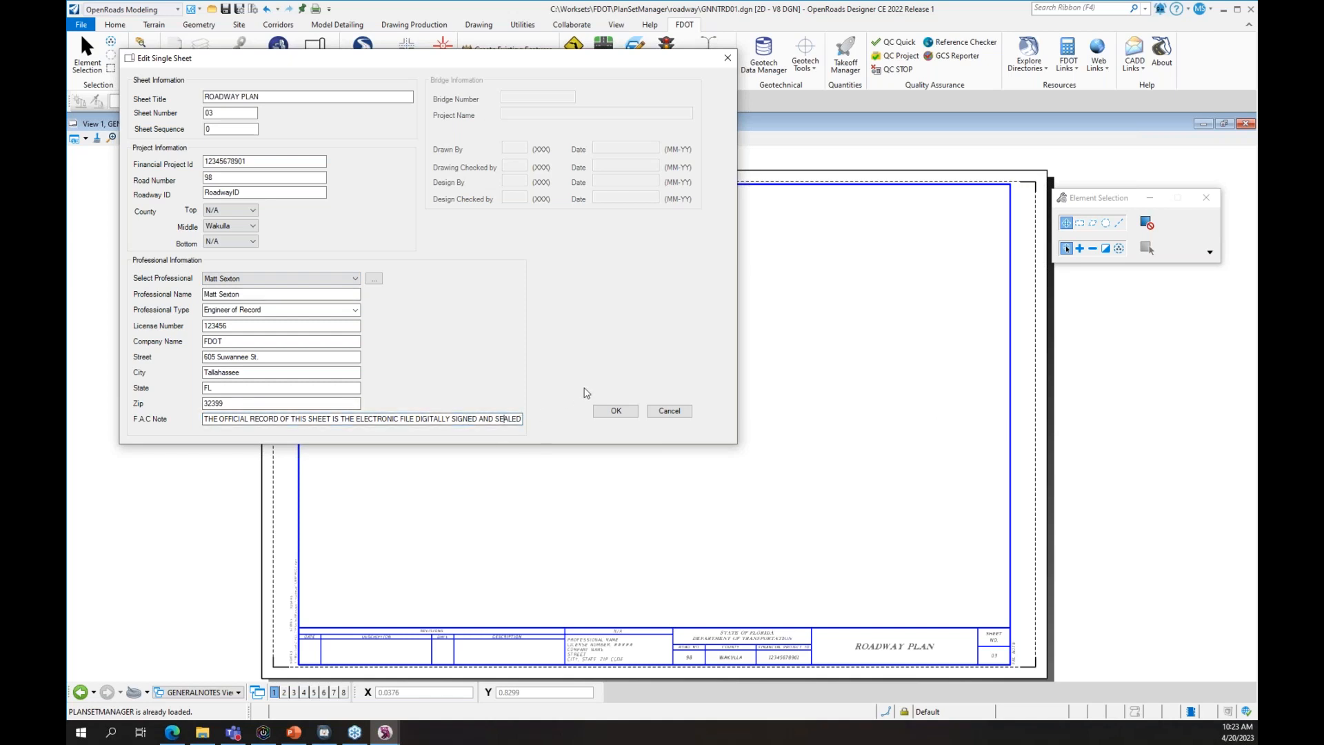
key("Right")
key("Right")
key("Right")
key("Right")
key("Right")
key("Right")
key("Right")
key("Right")
key("Right")
key("Right")
key("Right")
key("Right")
key("Right")
key("Right")
key("Right")
key("Right")
key("Right")
key("Right")
key("Right")
key("Right")
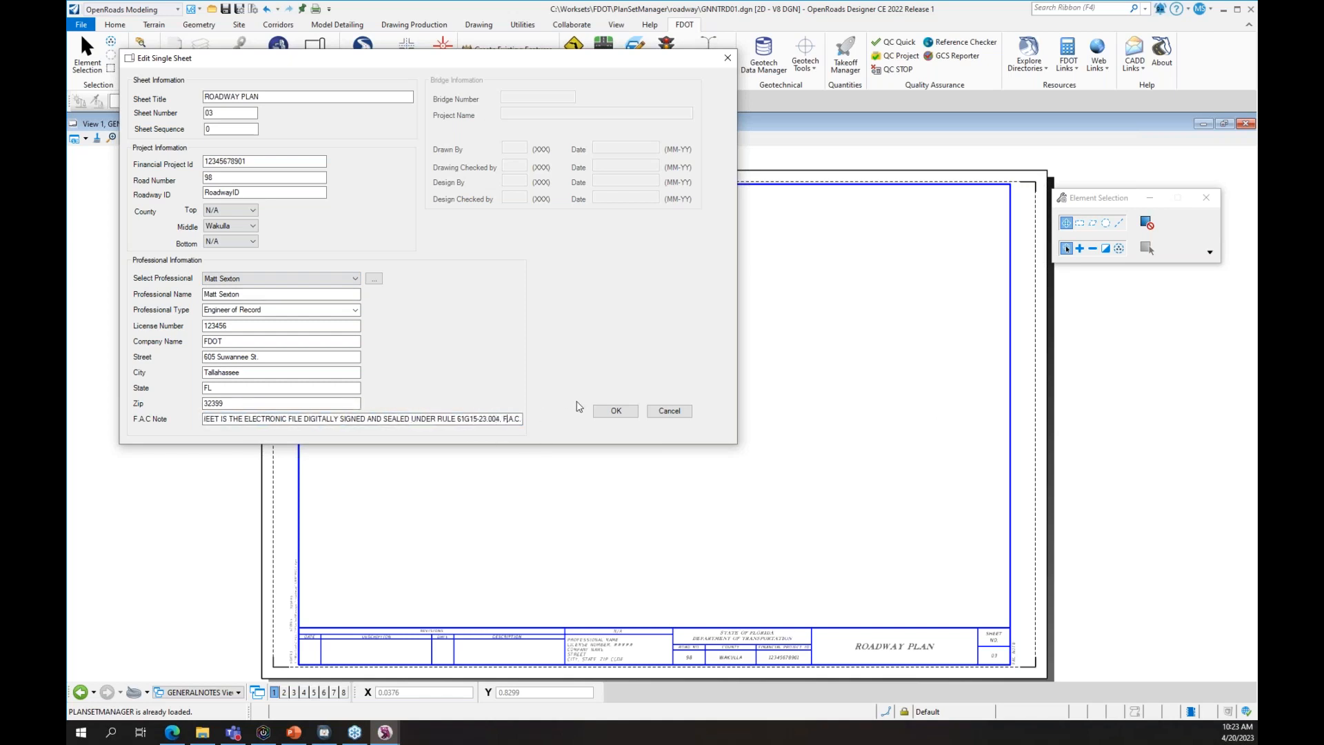
- Review the surveyors' F.A.C. notes, then apply the Engineer of Record to the sheet's title block
left_click(285, 275)
left_click(285, 303)
key("Right")
key("Right")
key("Right")
key("Right")
key("Right")
key("Right")
key("Right")
key("Right")
key("Right")
key("Right")
key("Right")
key("Right")
key("Right")
key("Right")
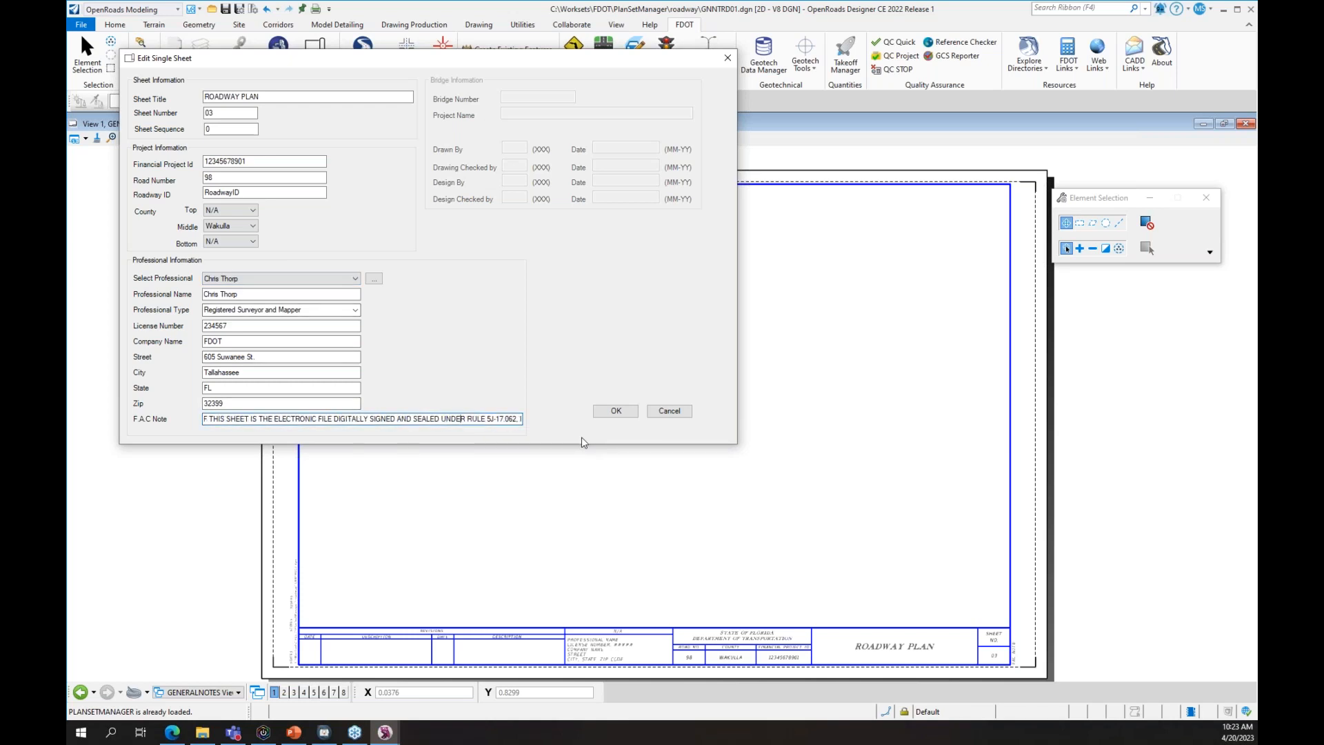
key("Right")
key("Right")
key("Right")
key("Right")
key("Right")
key("Right")
key("Right")
key("Right")
left_click(278, 276)
left_click(278, 321)
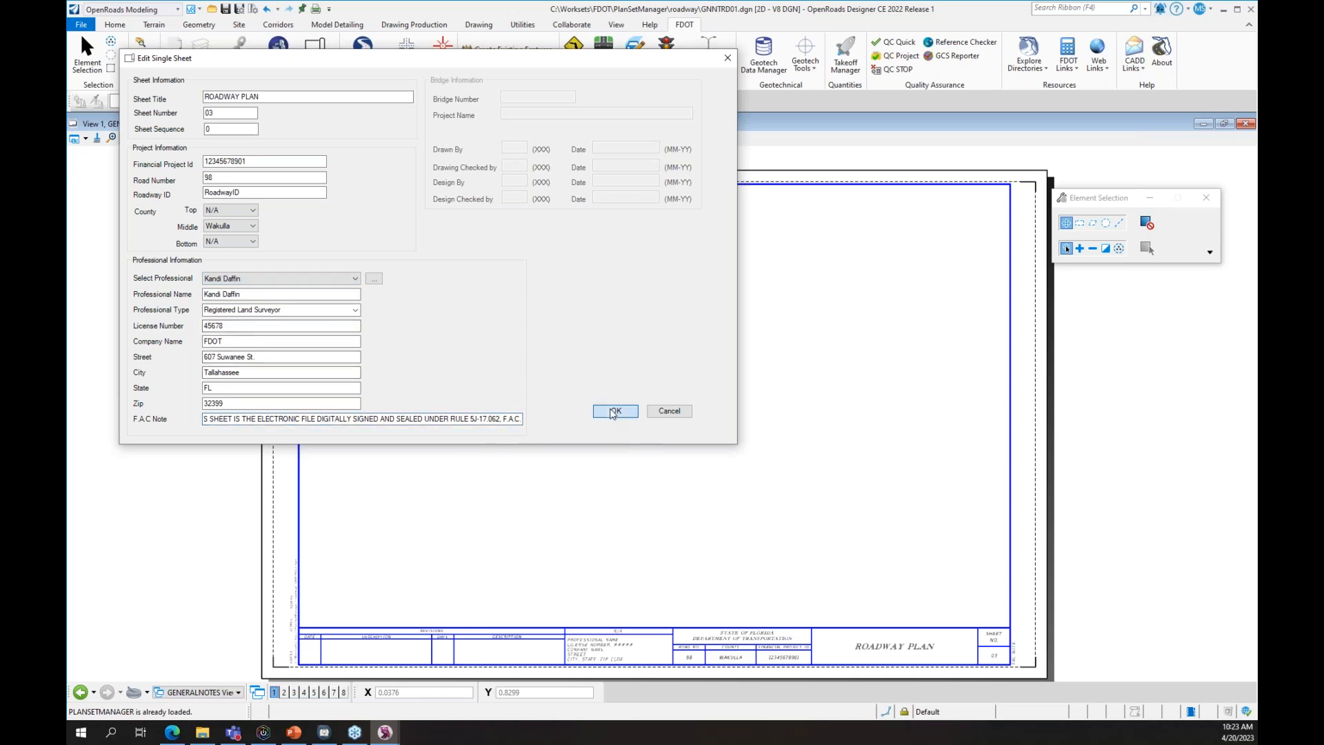
left_click(303, 278)
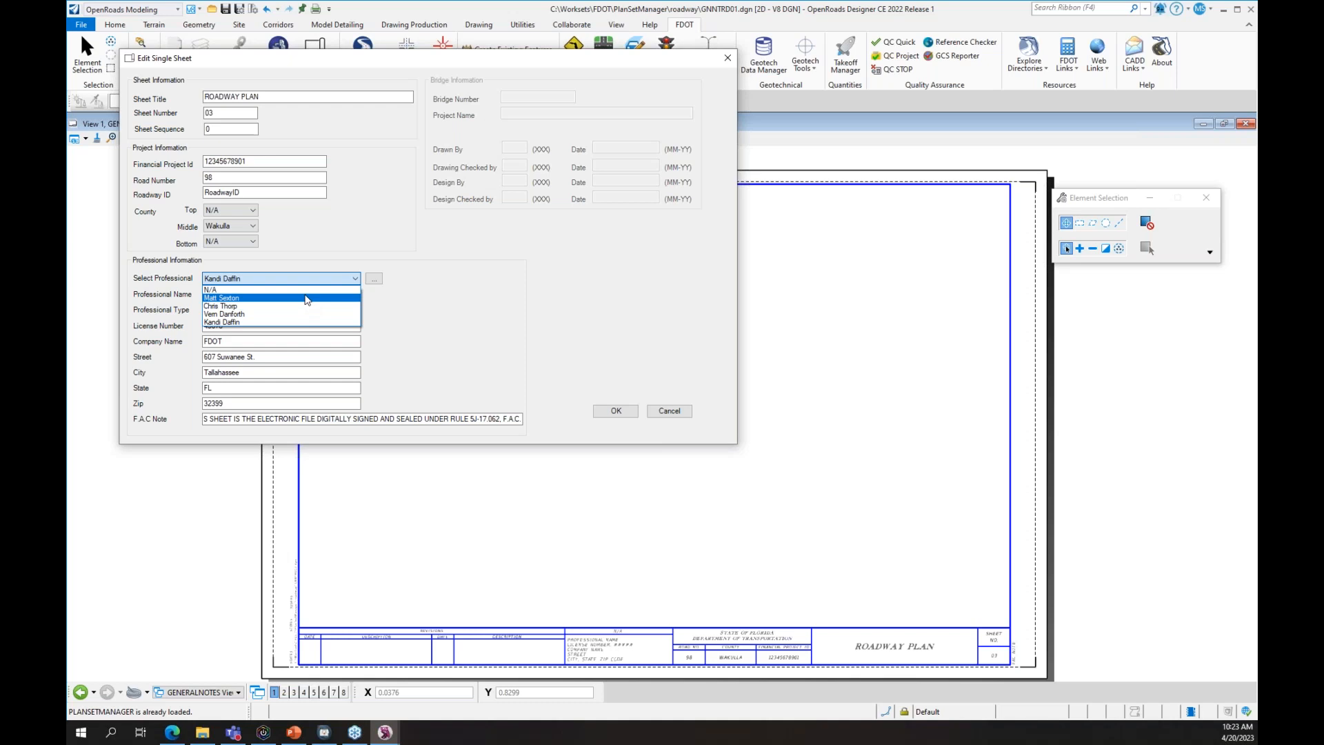
left_click(307, 298)
left_click(617, 411)
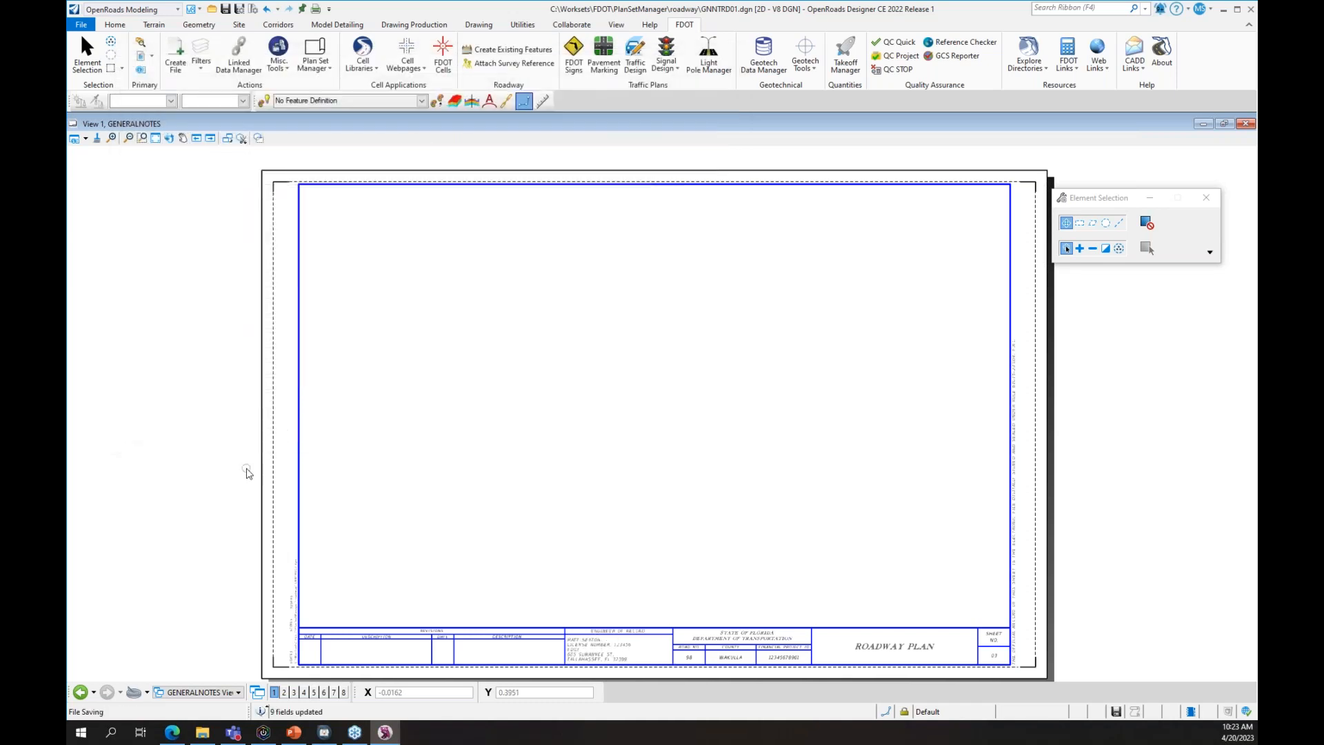
- Inspect the Engineer of Record title block and border note, then bring up the Plan Set Manager choices
scroll(678, 673, "up", 5)
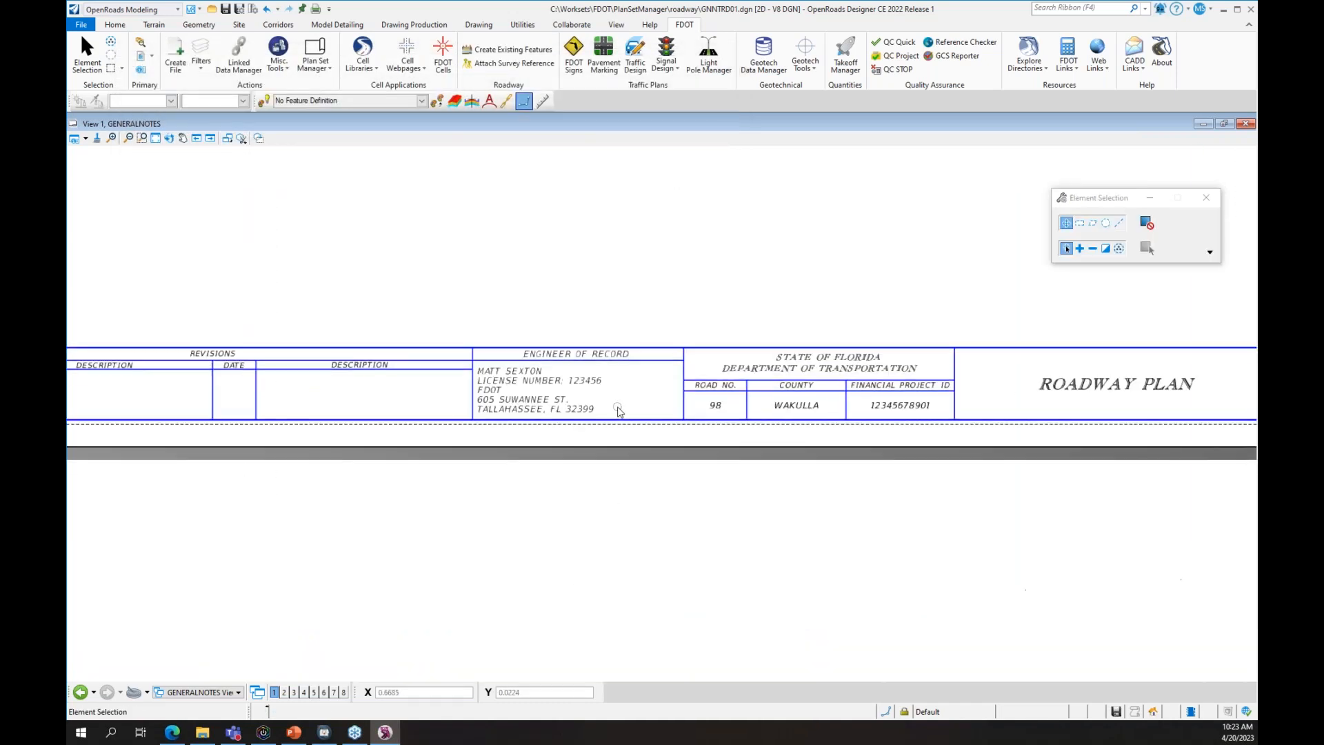
scroll(711, 520, "down", 2)
scroll(710, 515, "down", 2)
middle_click_drag(993, 441, 644, 519)
scroll(708, 537, "up", 5)
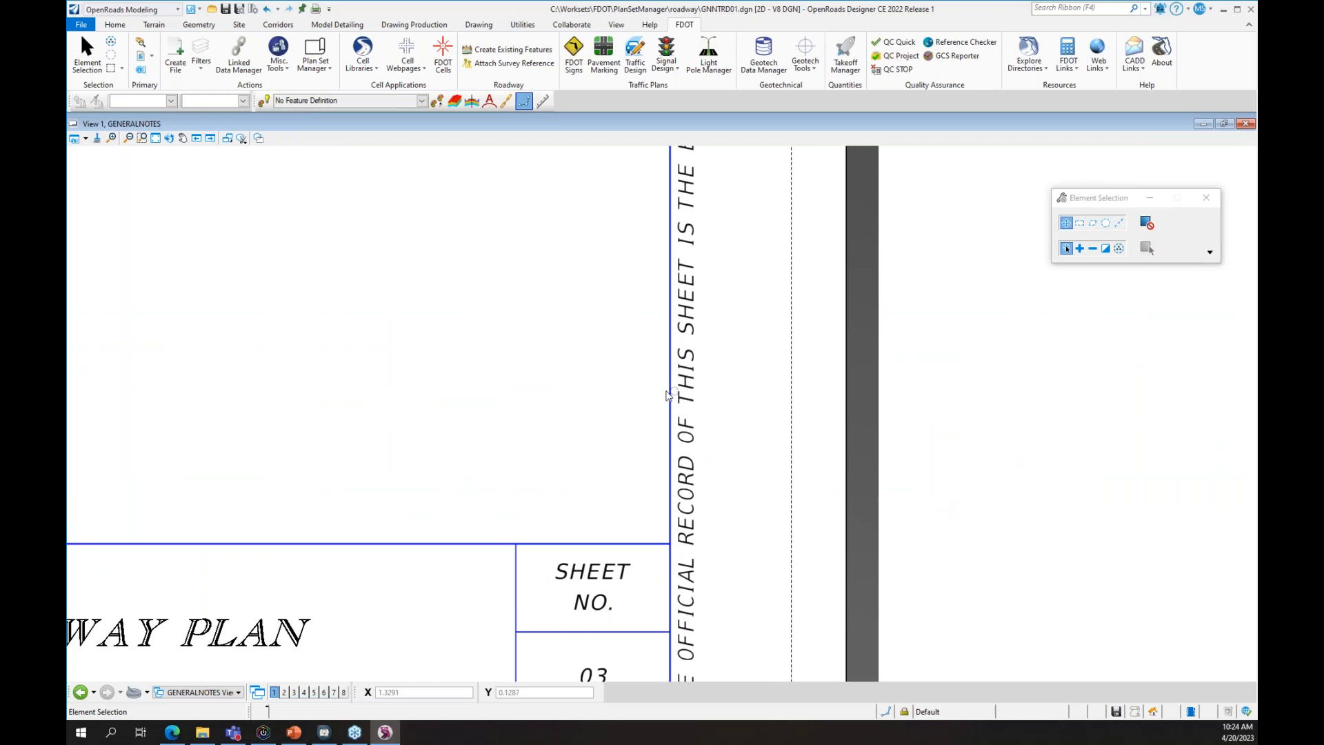
scroll(661, 397, "down", 3)
scroll(661, 397, "down", 3)
middle_click_drag(297, 318, 681, 455)
scroll(683, 458, "down", 1)
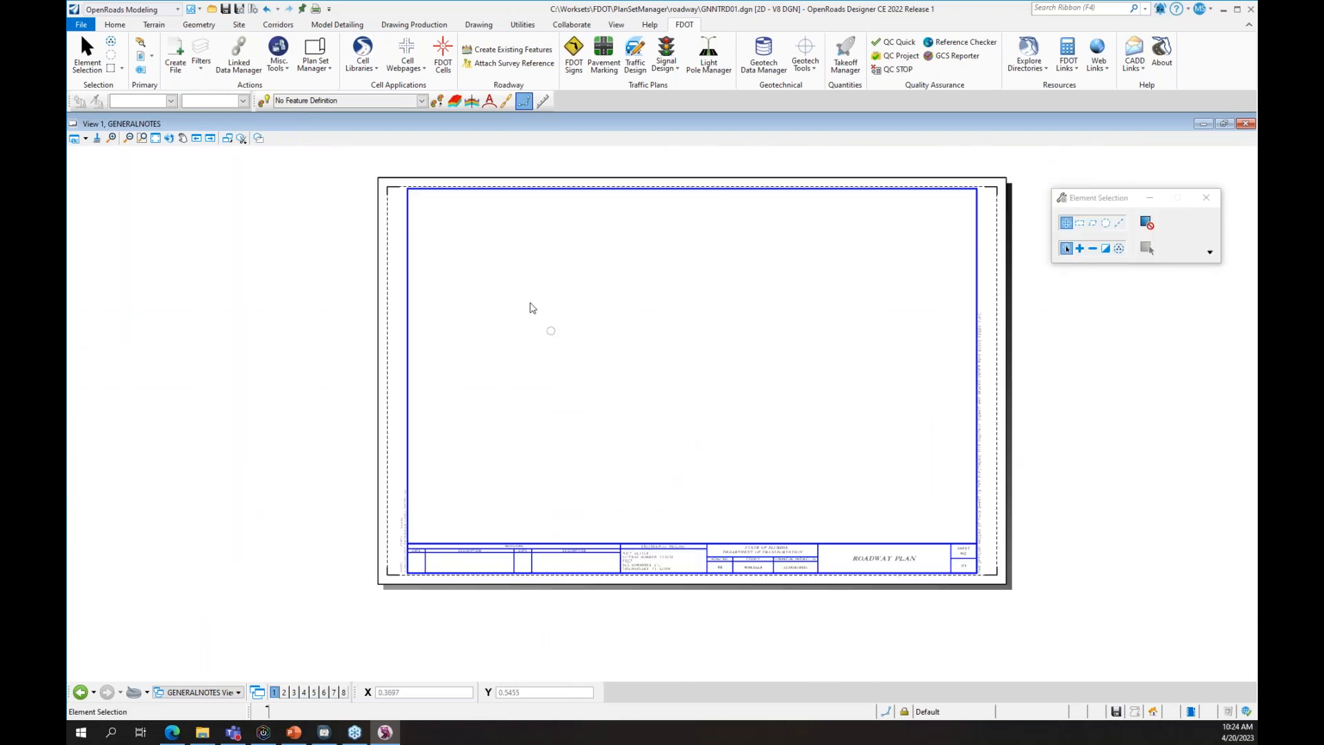
left_click(315, 58)
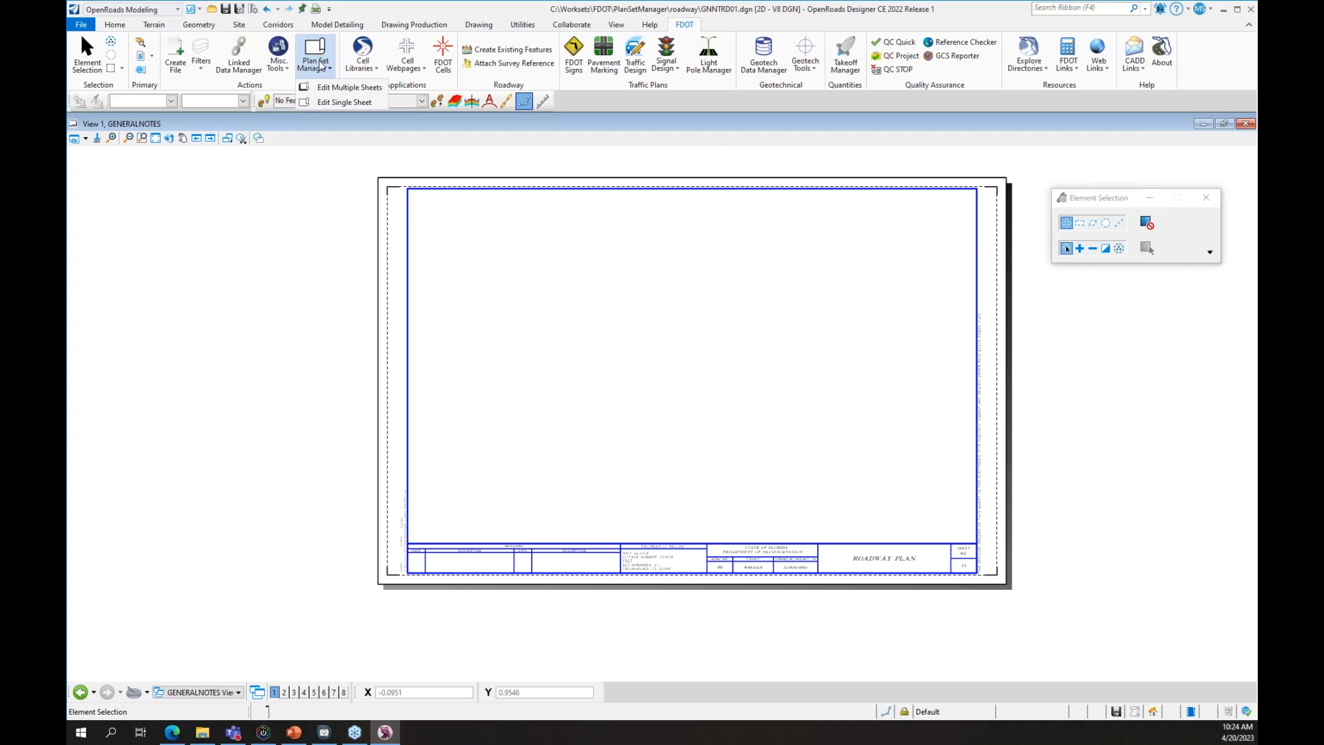
- Load sheets for Edit Multiple Sheets from the Worksets\FDOT\PlanSetManager\roadway folder
left_click(350, 87)
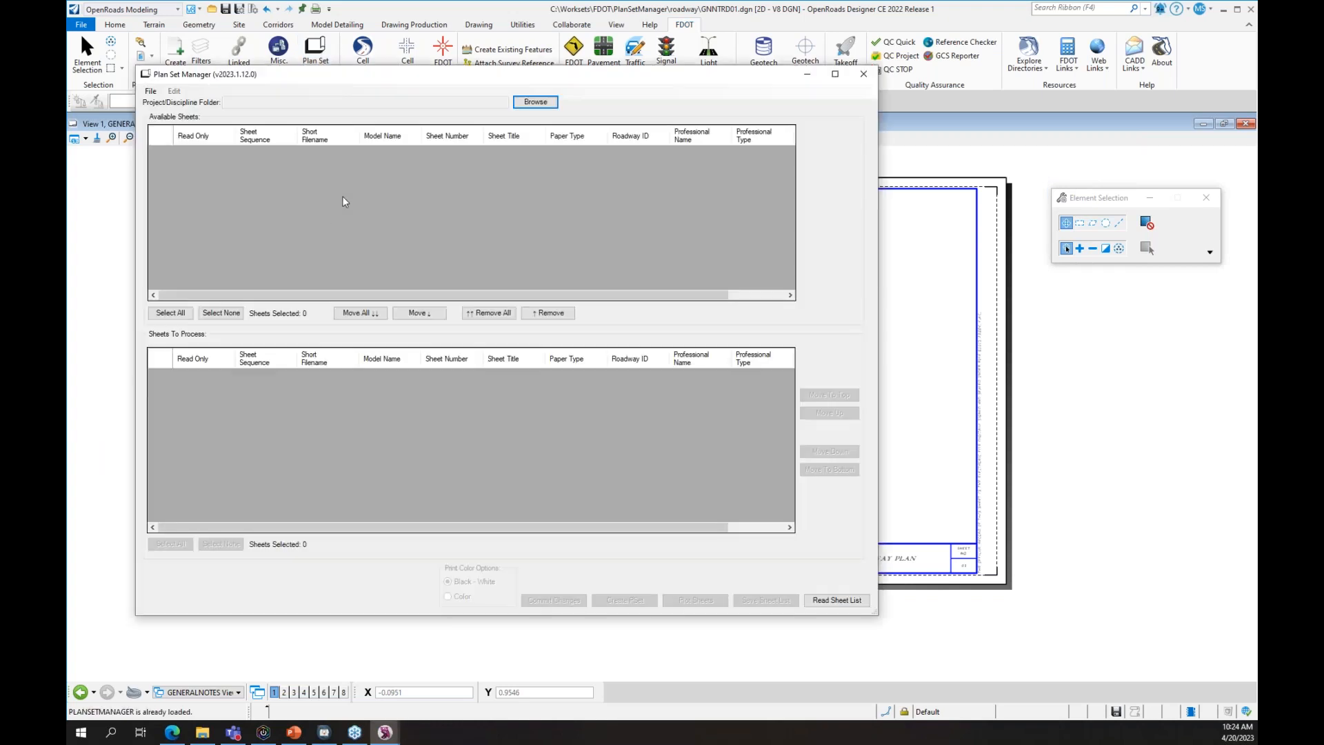
left_click(557, 103)
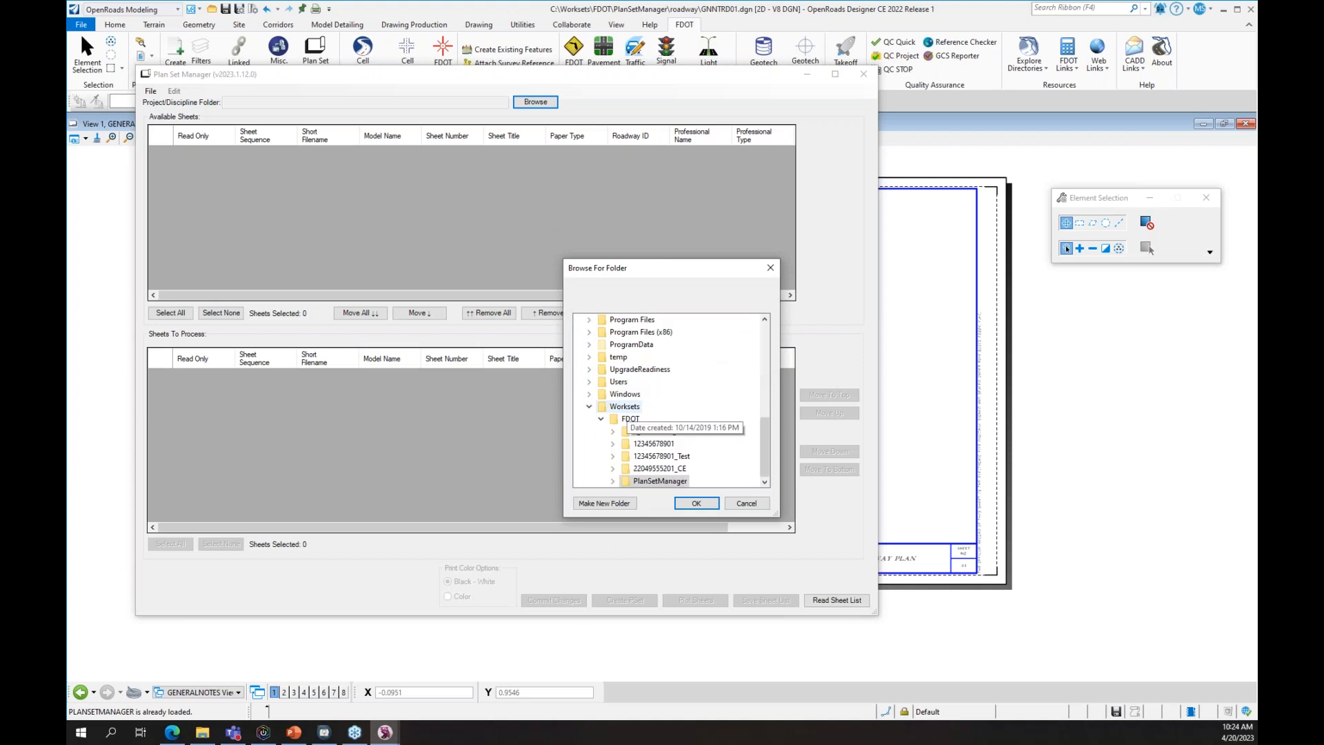
double_click(660, 479)
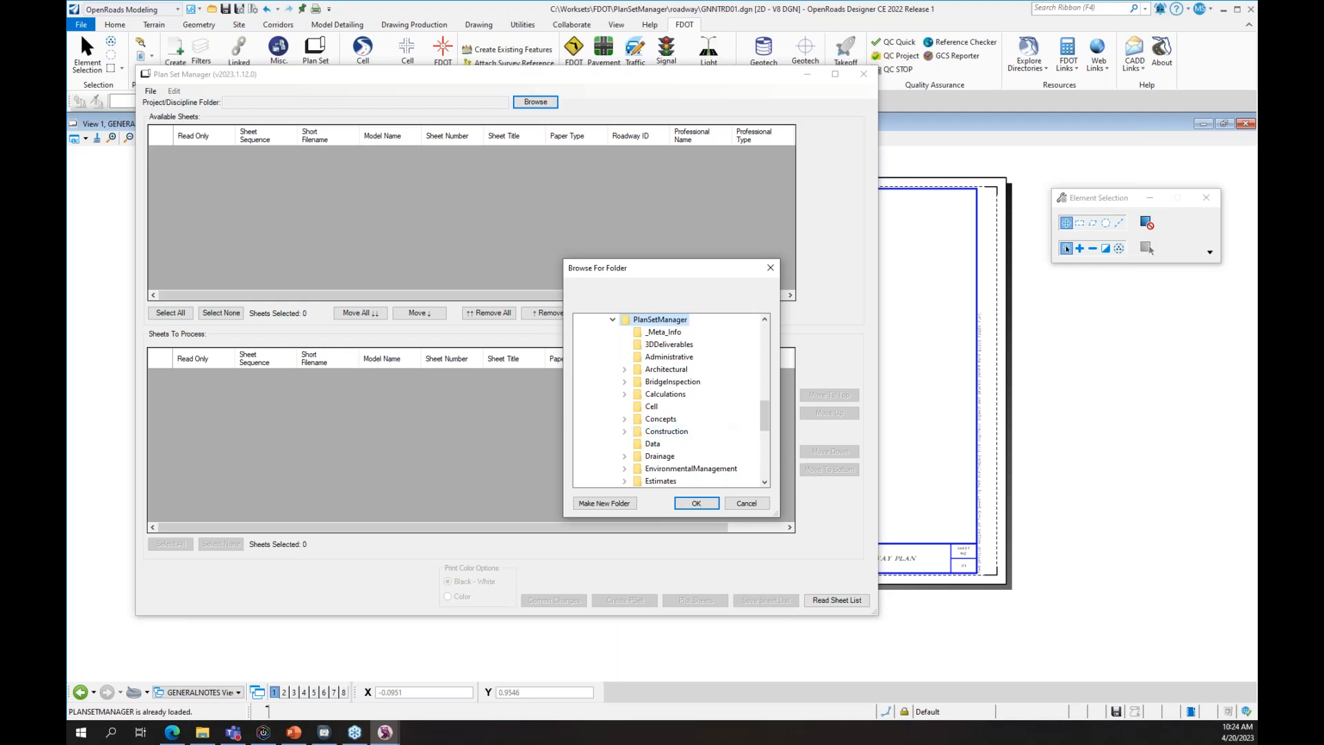
scroll(717, 425, "down", 3)
scroll(673, 420, "down", 3)
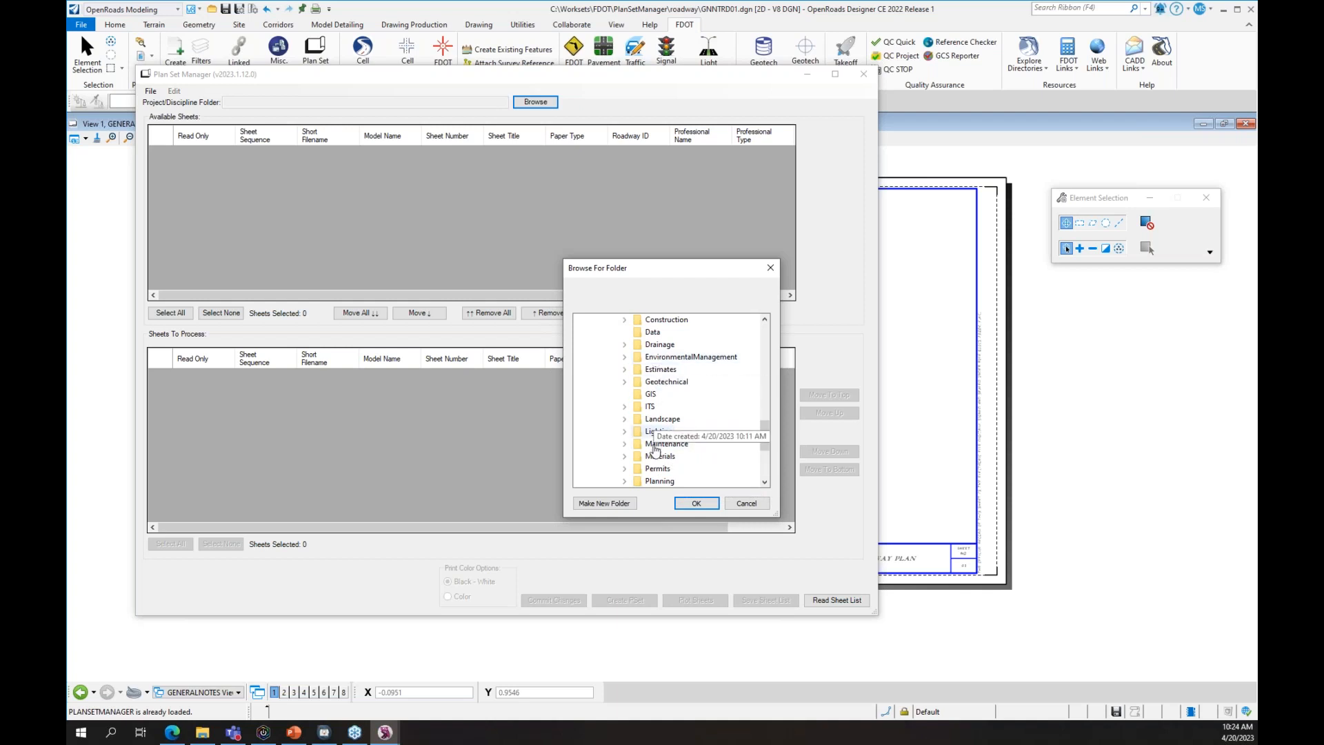
left_click(659, 394)
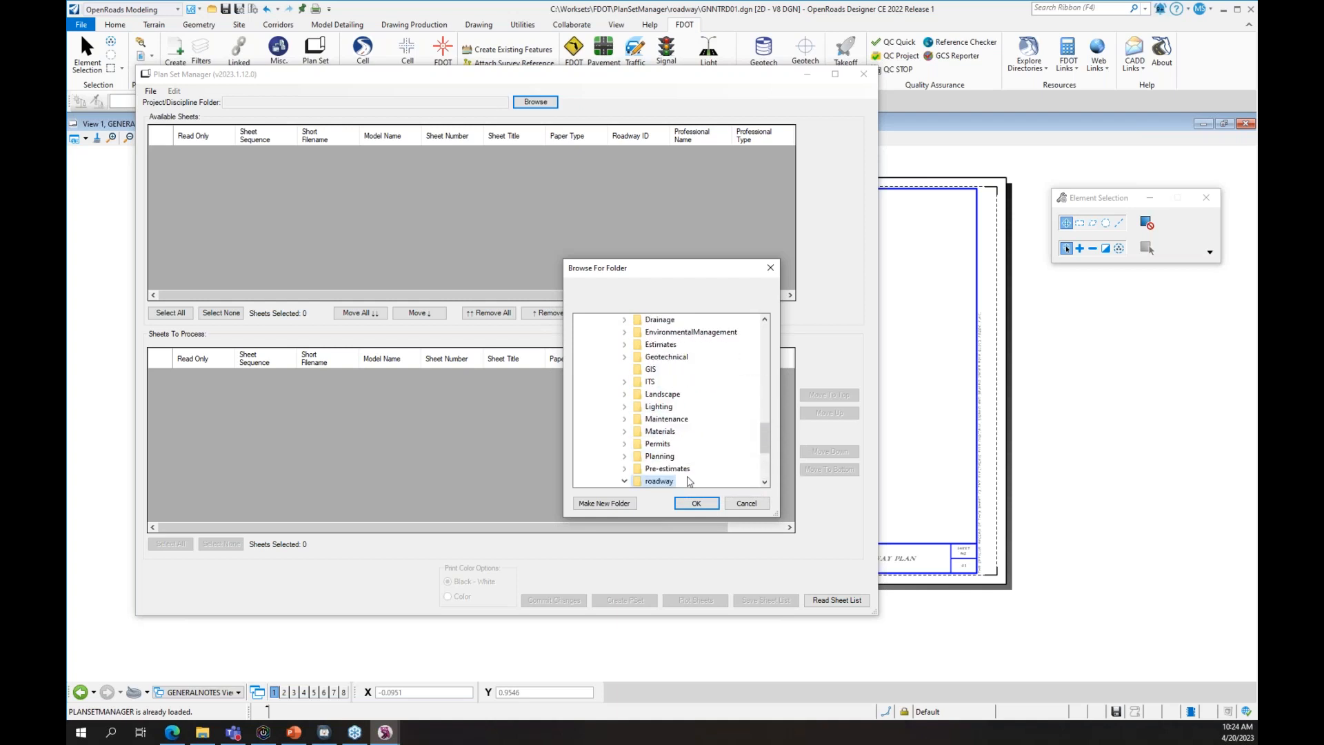
left_click(707, 508)
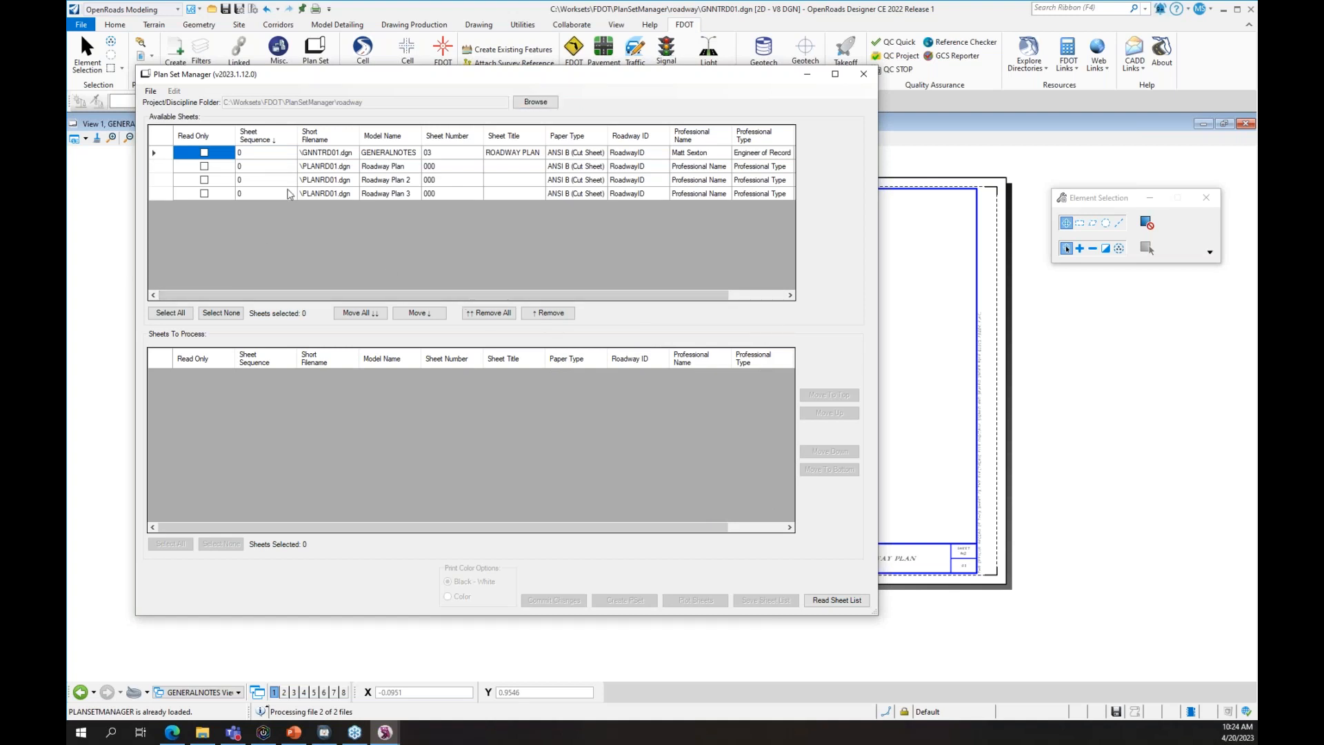
- Move the GENERALNOTES sheet and all remaining sheets into Sheets To Process
left_click(337, 153)
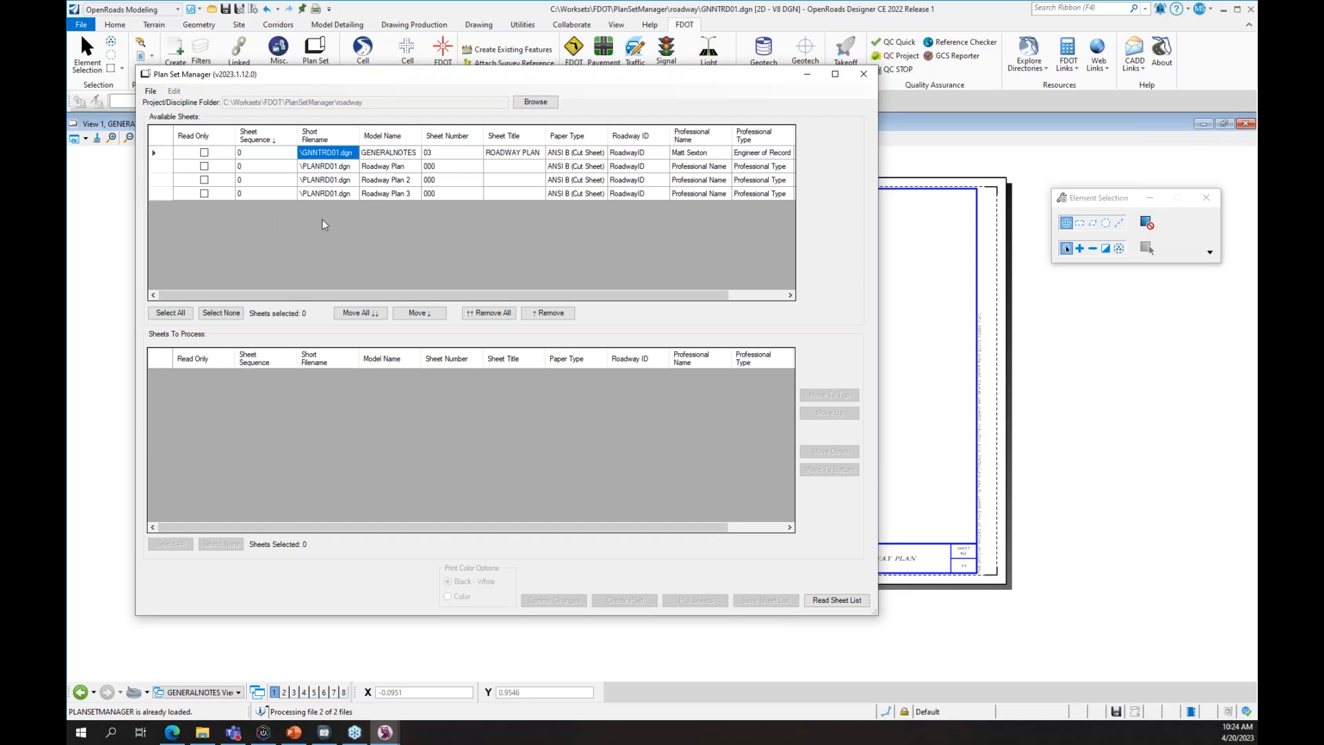
left_click(417, 313)
left_click(155, 153)
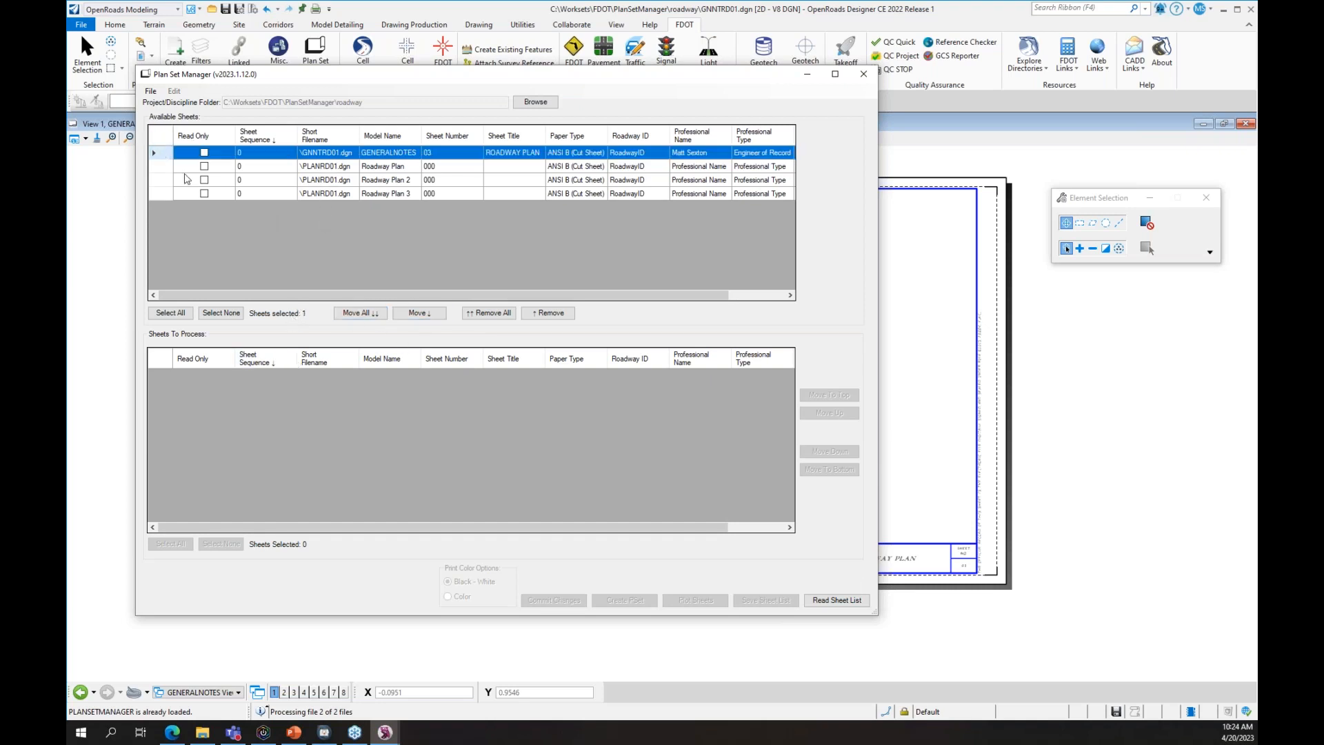
left_click(431, 317)
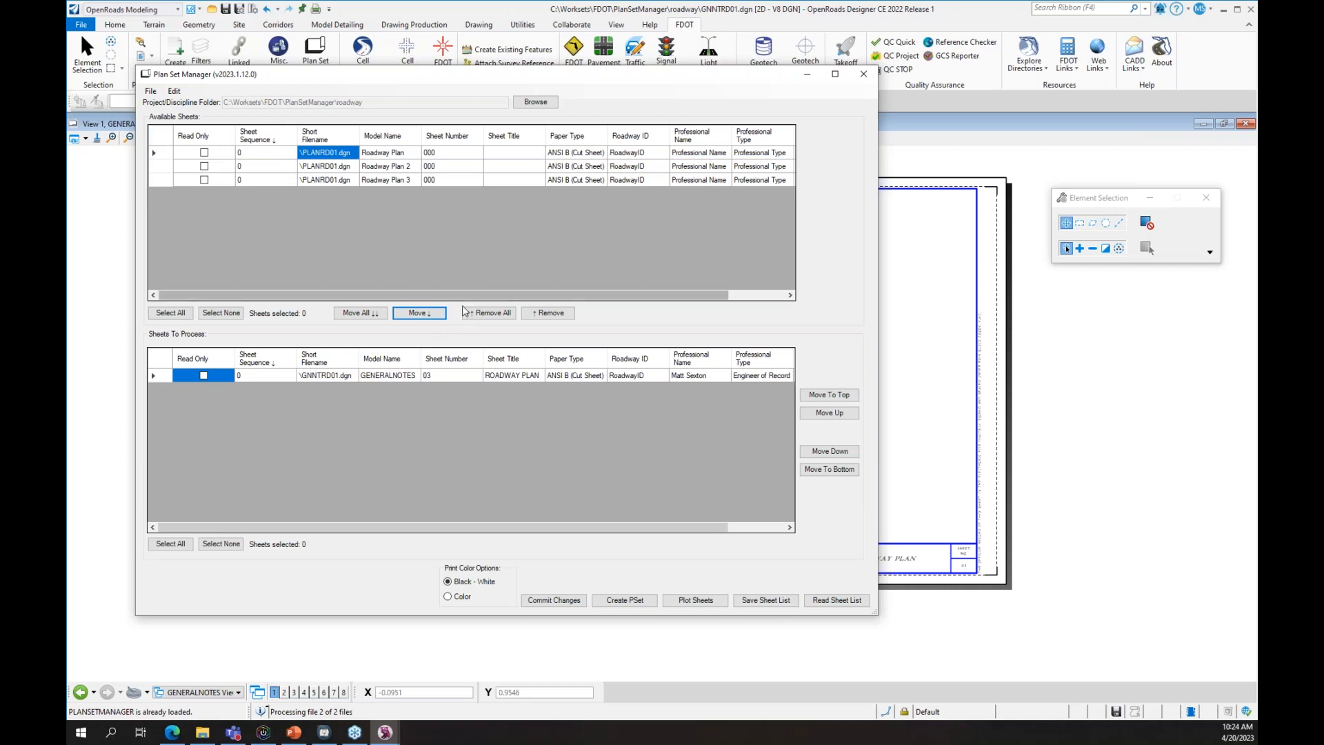
left_click(360, 314)
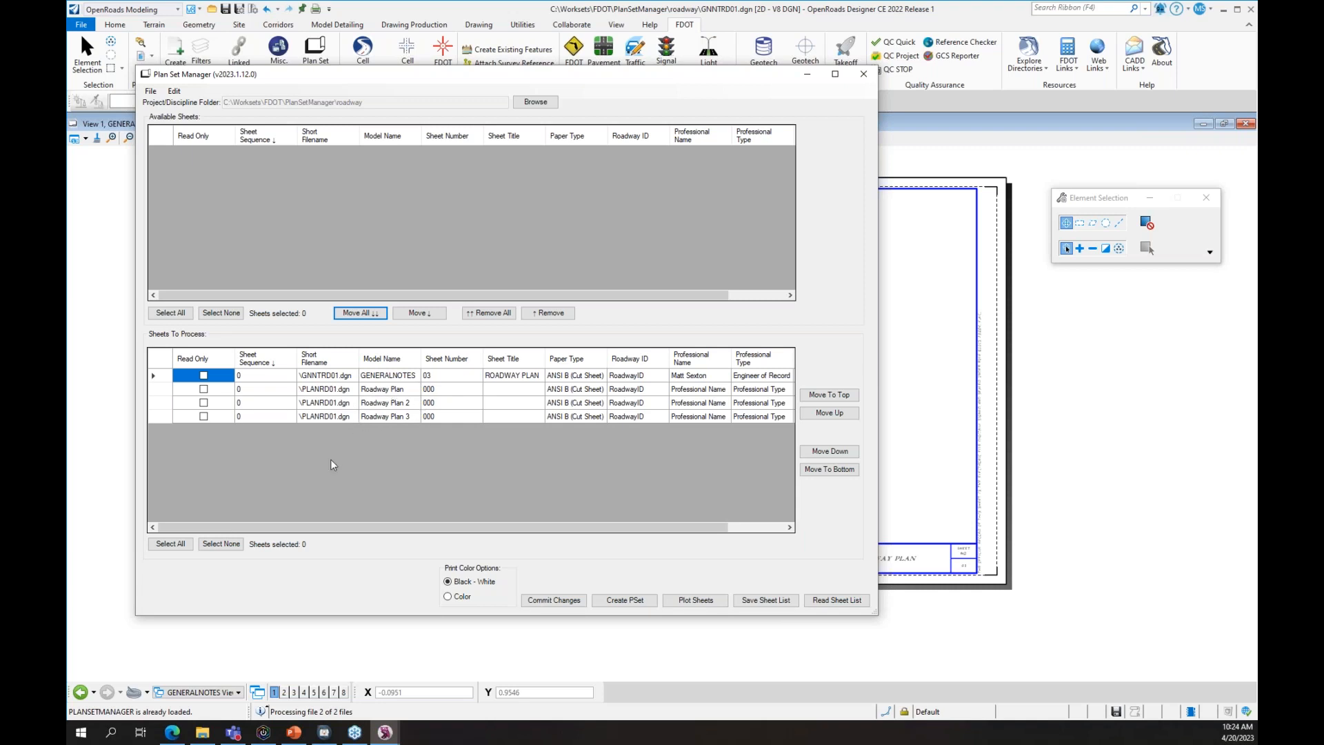
- Number the three Roadway Plan sheets 04, 05 and 06
left_click(377, 376)
left_click(385, 390)
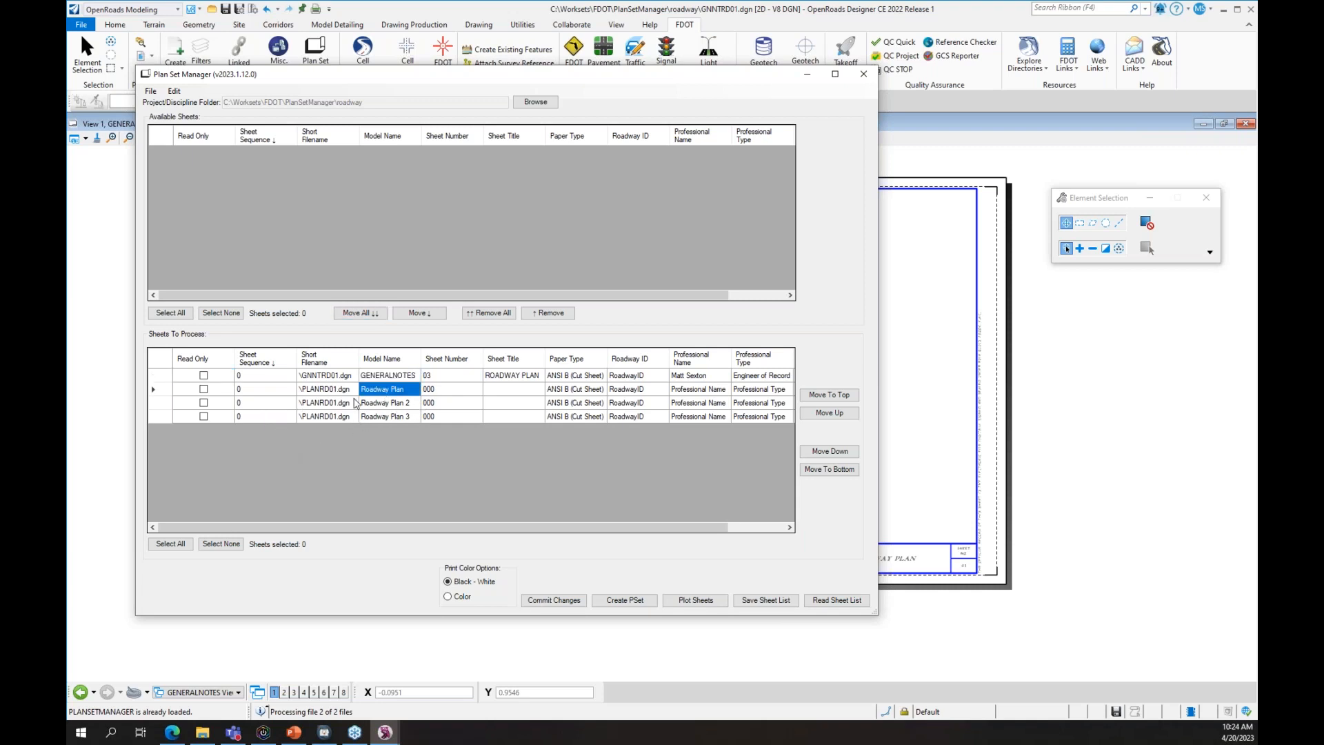
left_click(399, 405)
left_click(475, 391)
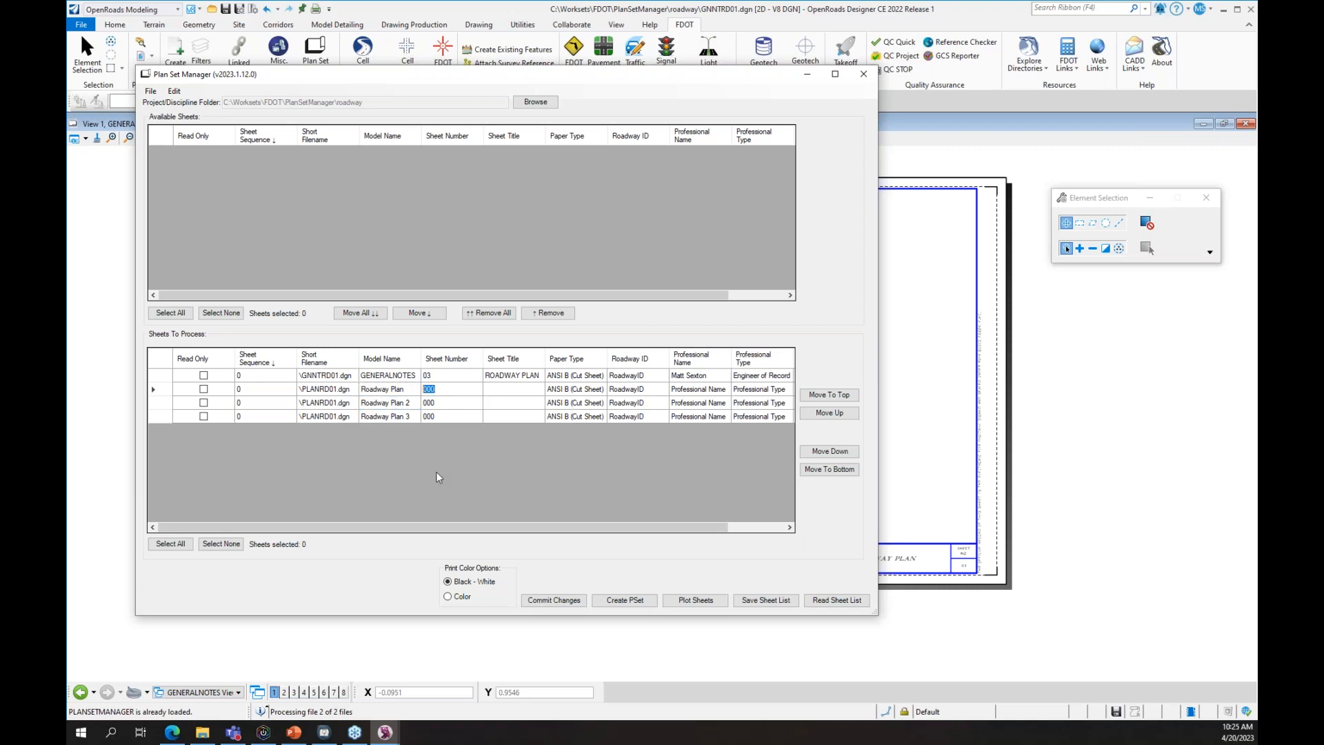
type("04")
left_click(440, 402)
type("05")
type("06")
- Title the first sheet GENERAL NOTES
left_click(510, 391)
left_click(512, 378)
type("GENERALNO")
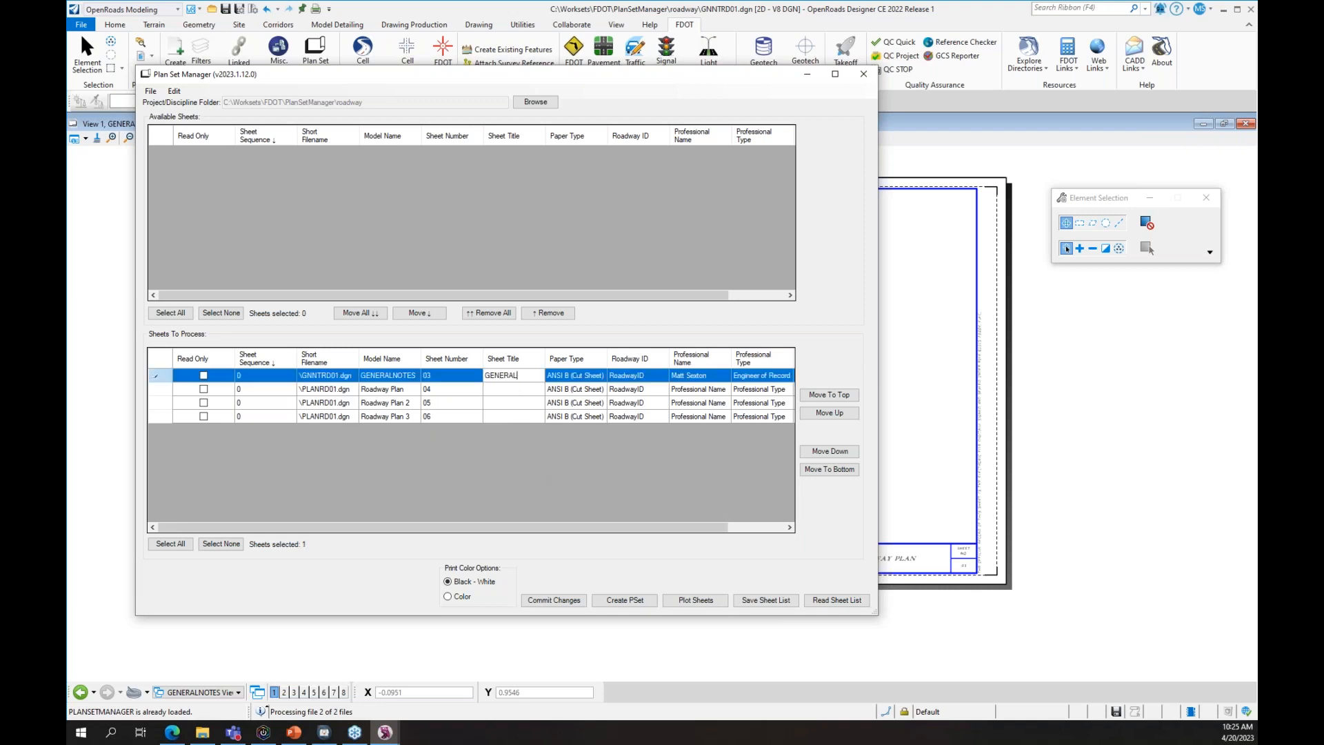
key("BackSpace")
key("BackSpace")
type("NOTES")
key("Tab")
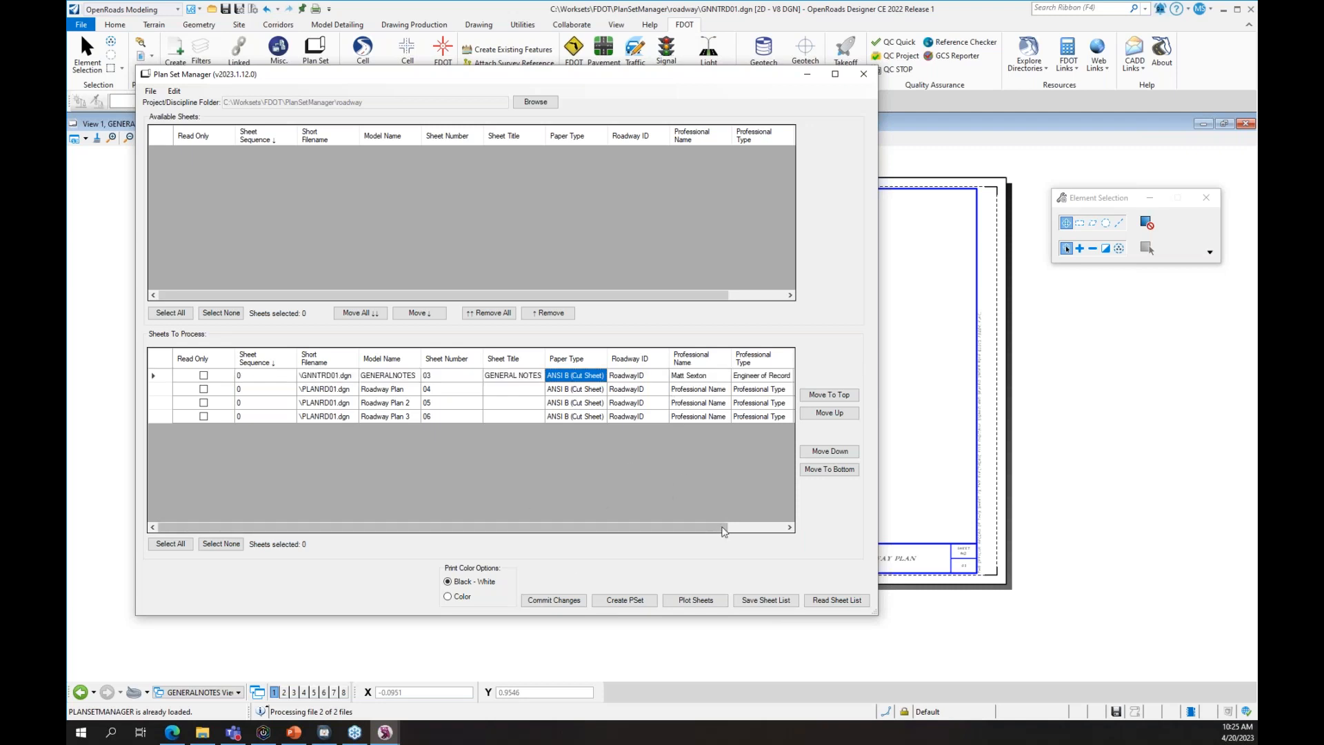
left_click_drag(719, 528, 809, 511)
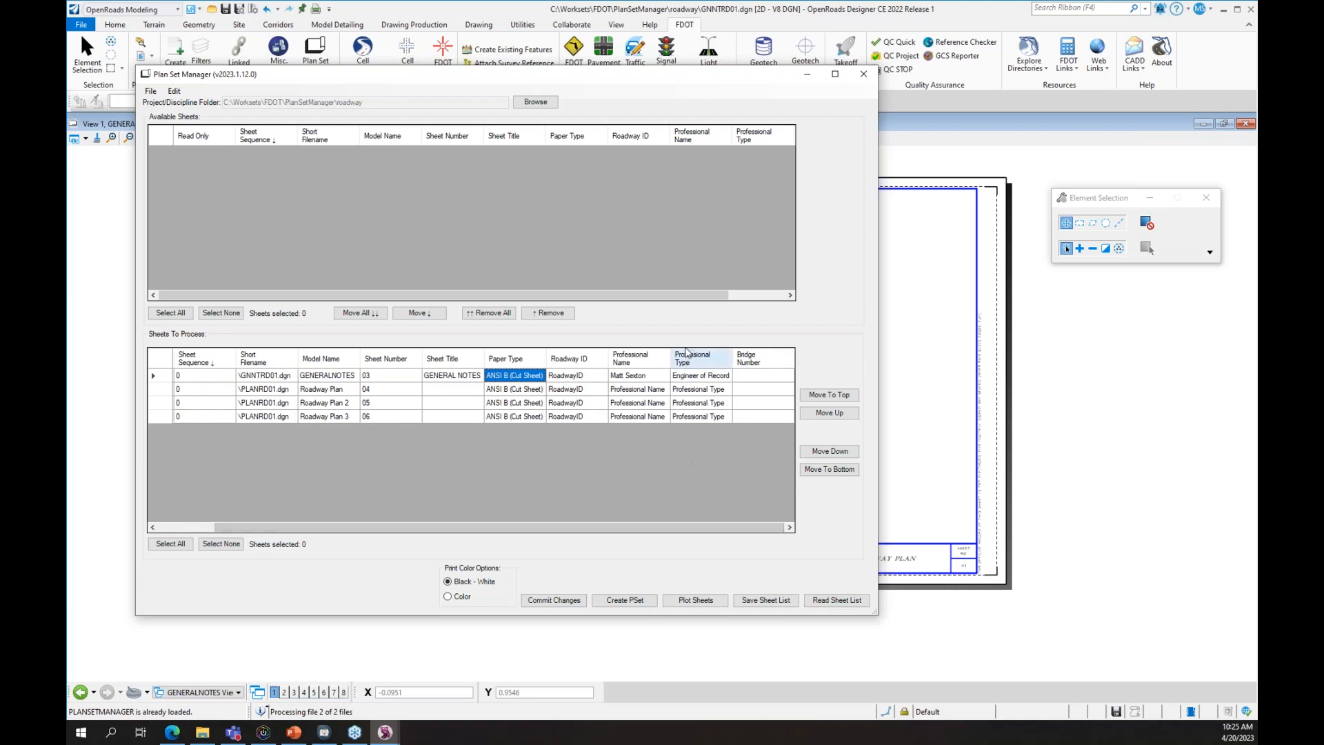
- Show the FPID column and hide Short Filename, Model Name, Read Only, Professional Name and Professional Type
right_click(697, 367)
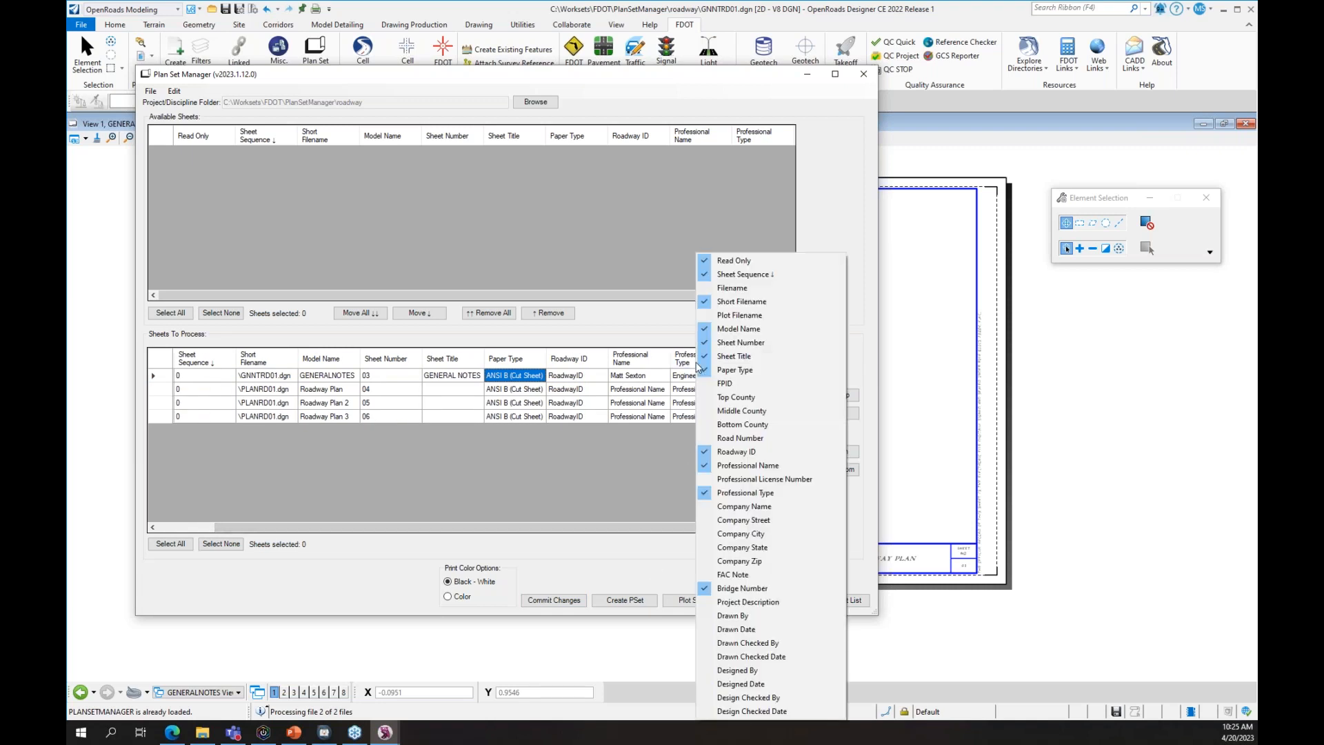
left_click(747, 384)
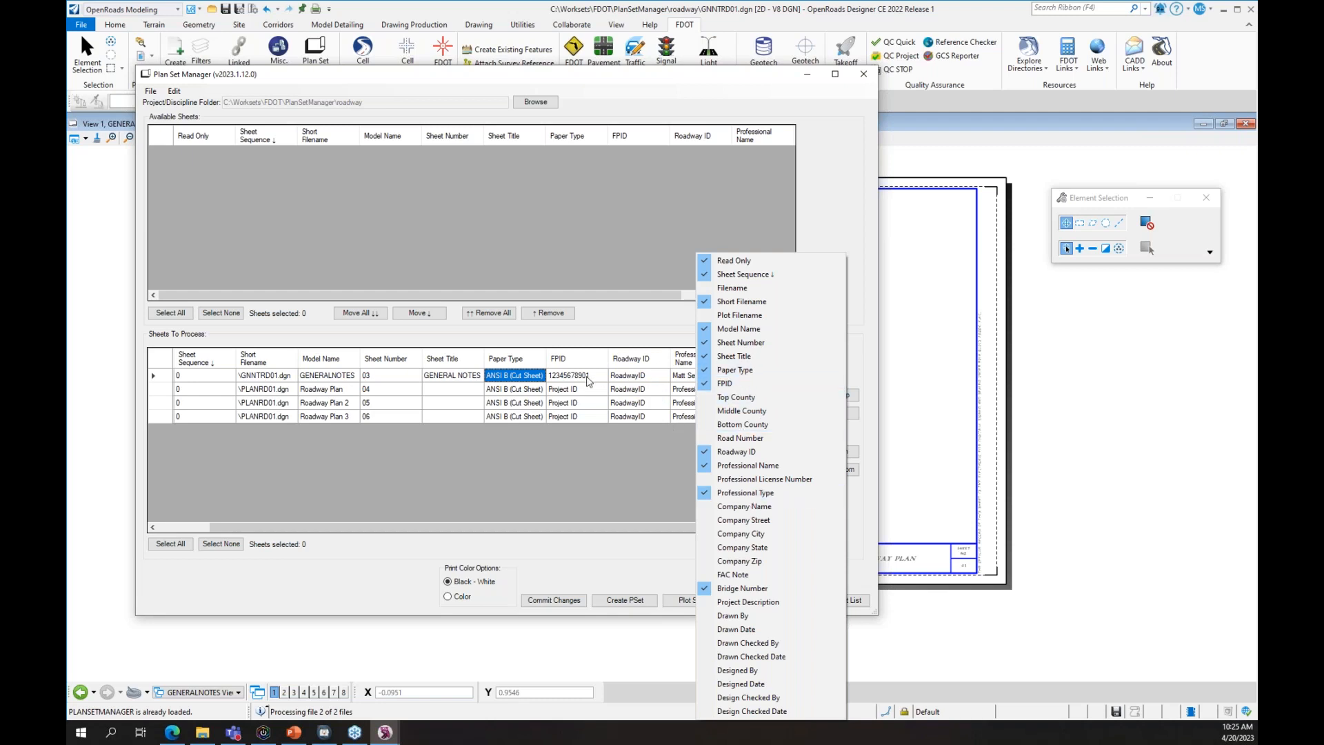
left_click(770, 329)
left_click(760, 301)
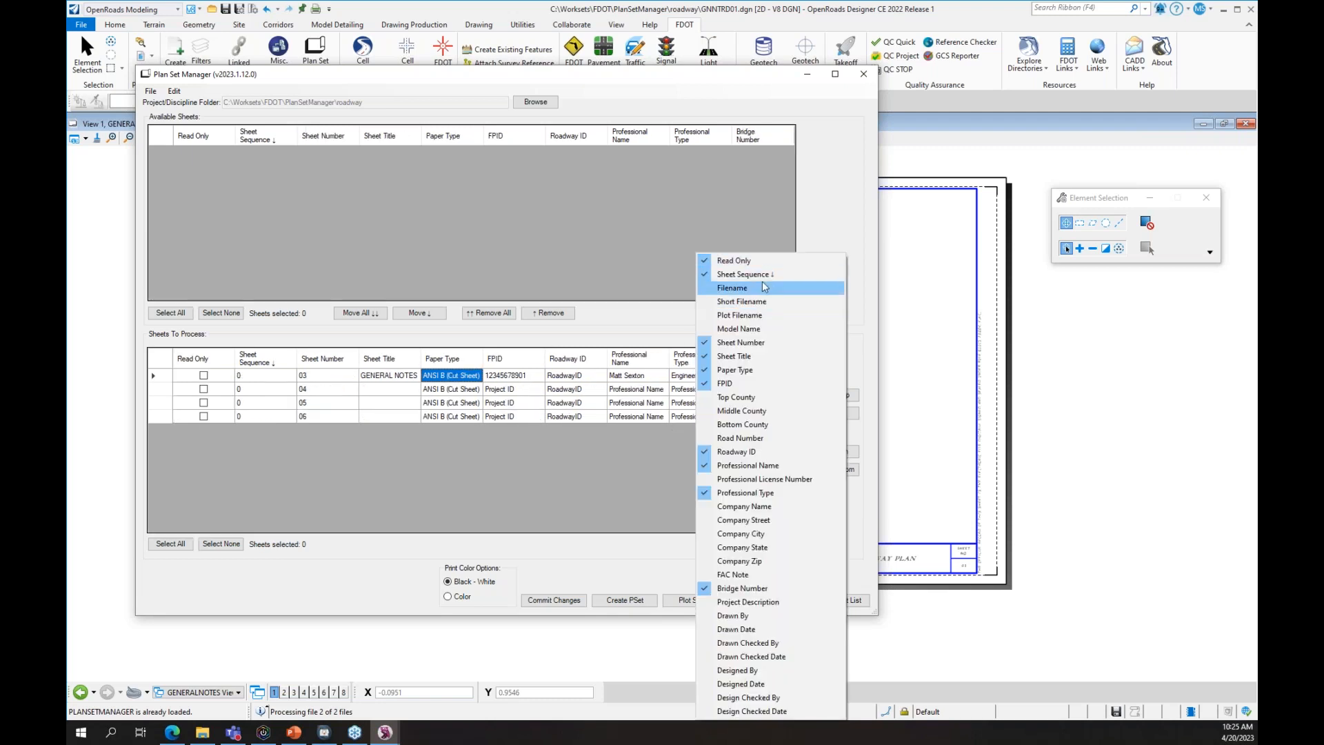
left_click(762, 266)
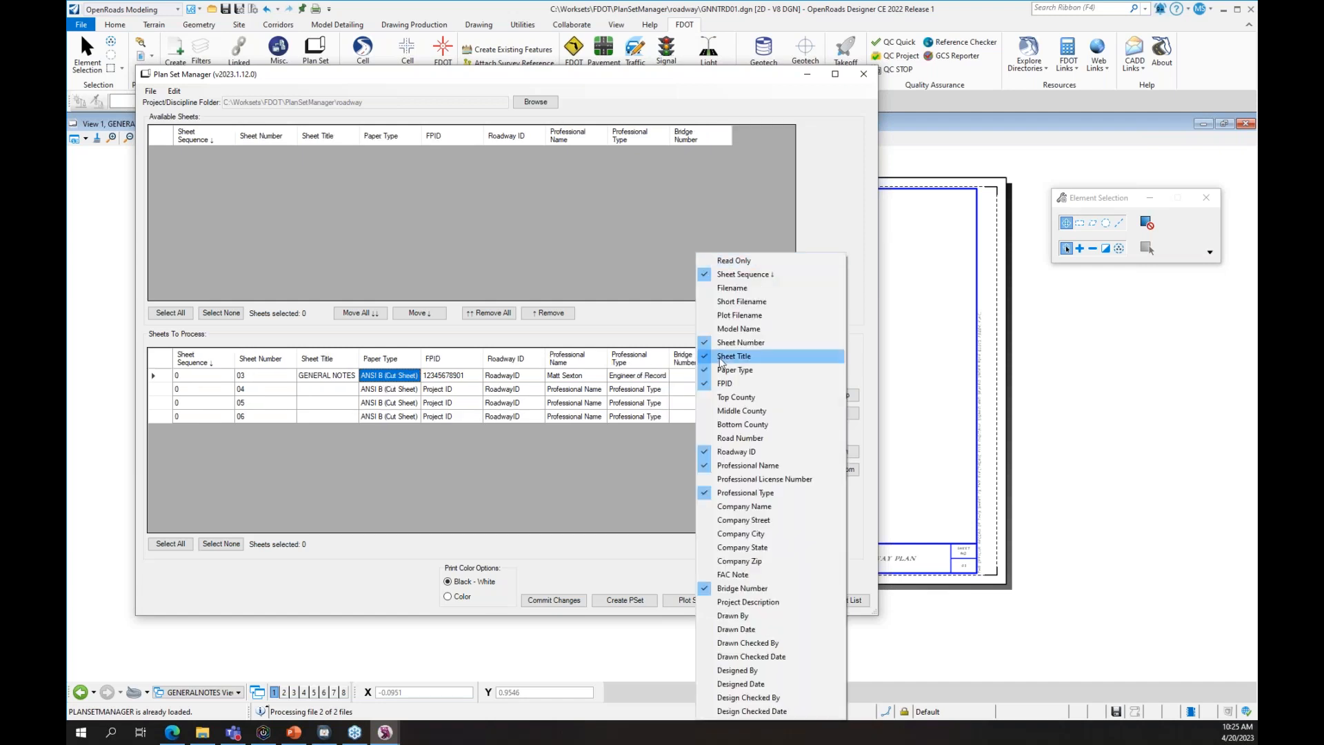
left_click(752, 469)
left_click(756, 493)
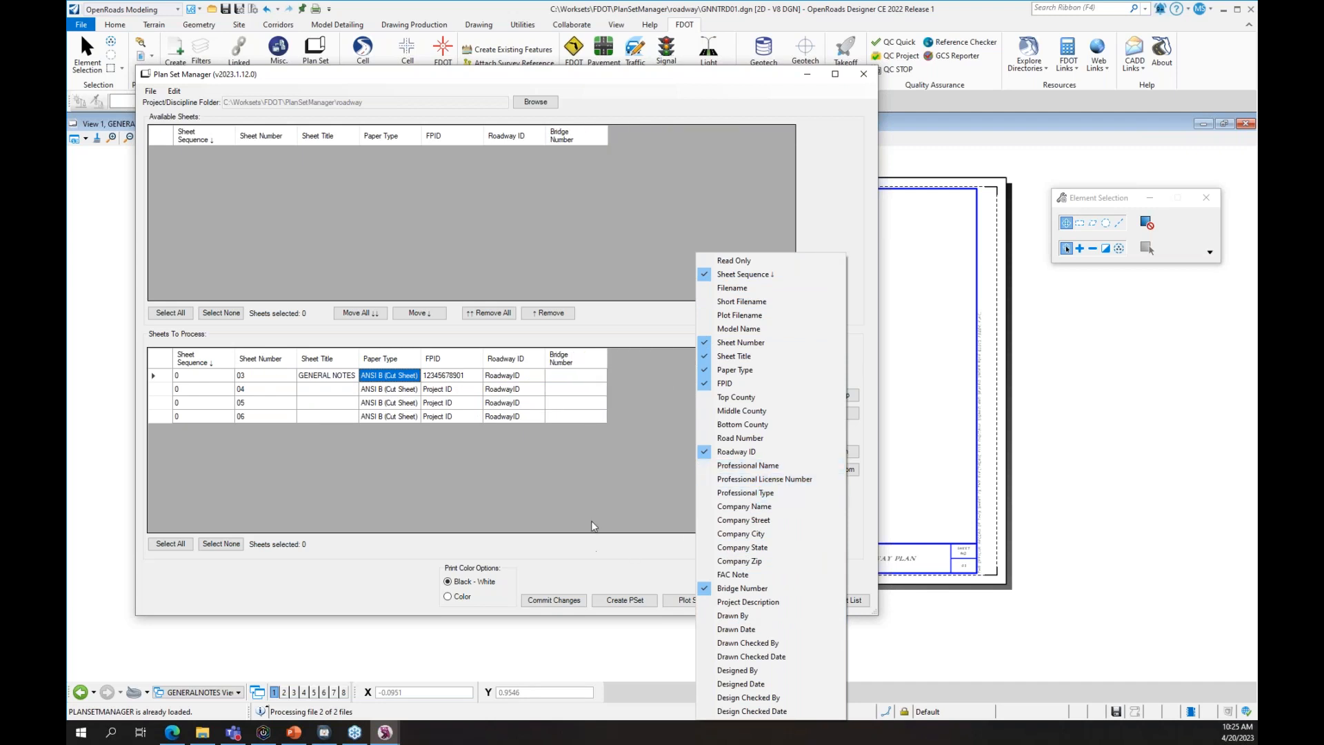
left_click(594, 524)
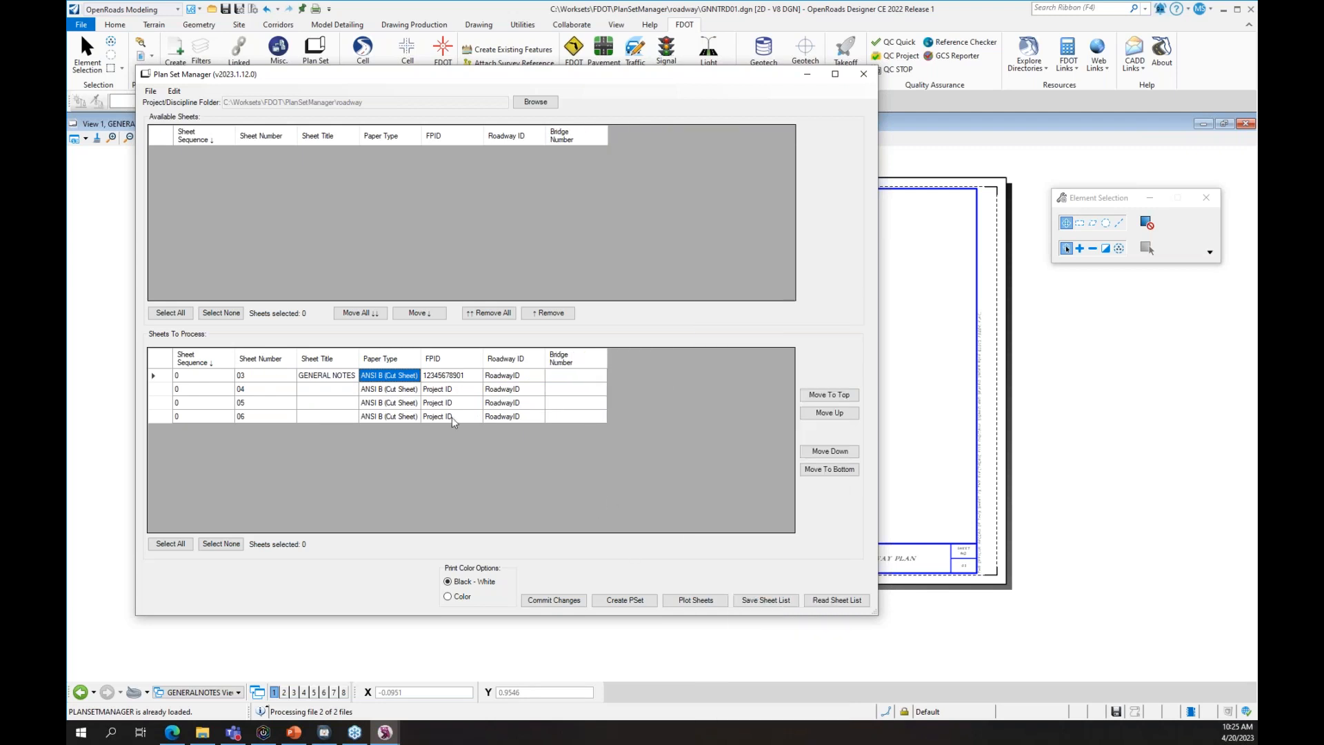
- Add the Middle County column to the sheet list
right_click(546, 357)
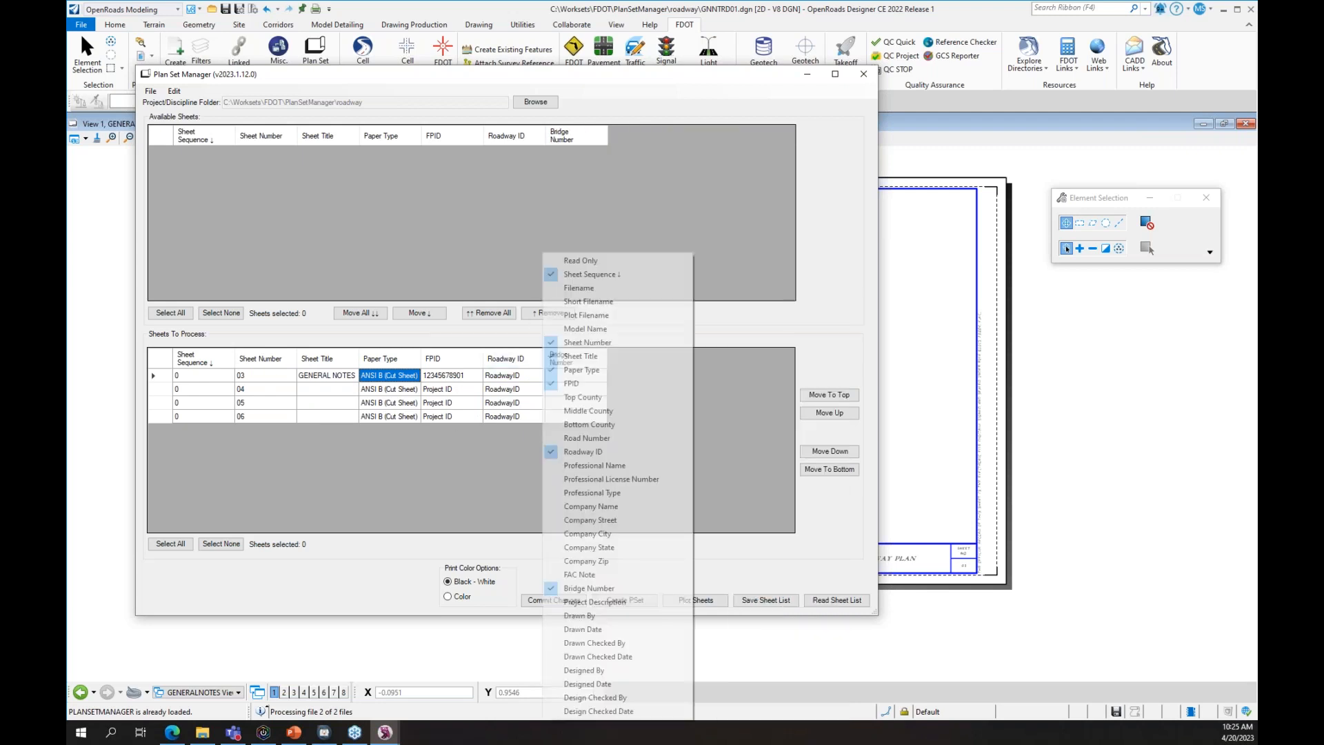
left_click(588, 410)
left_click(489, 520)
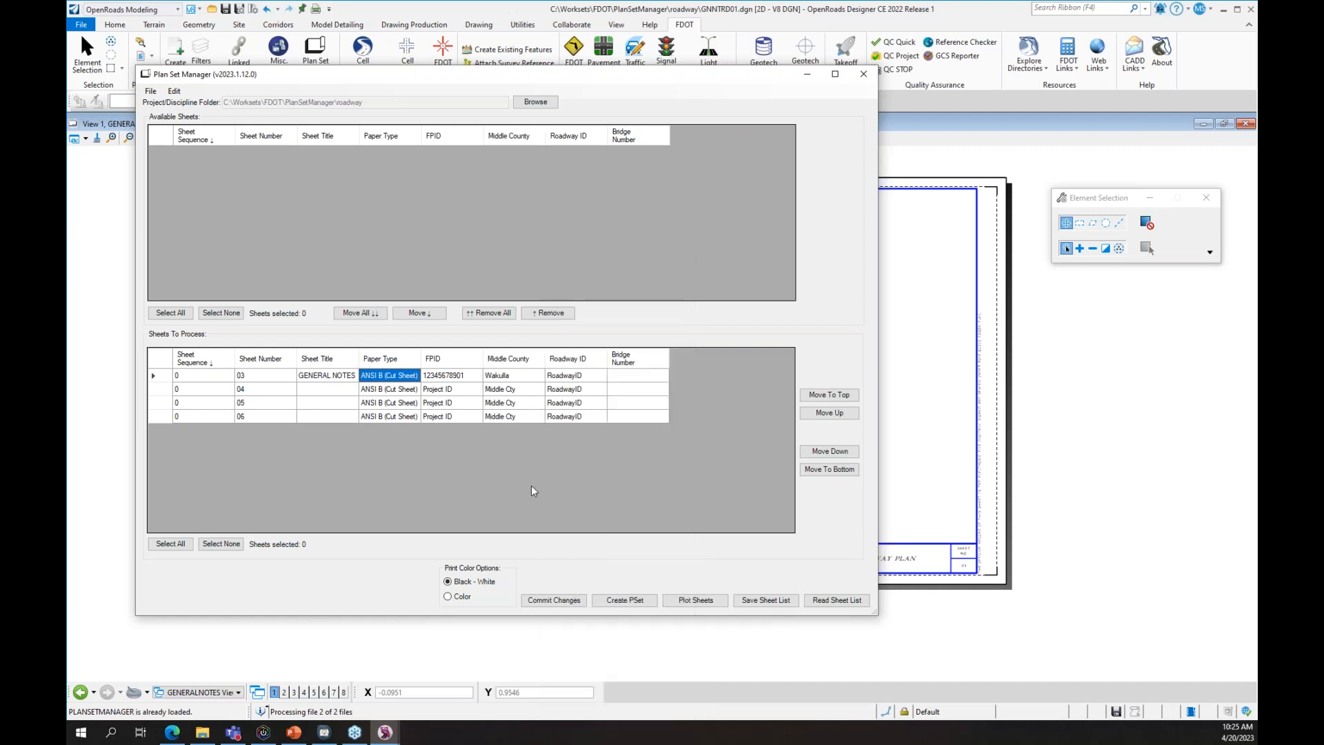
- Set sheet 04's county to Wakulla and its title to ROADWAY PLAN, then commit the changes
left_click(530, 390)
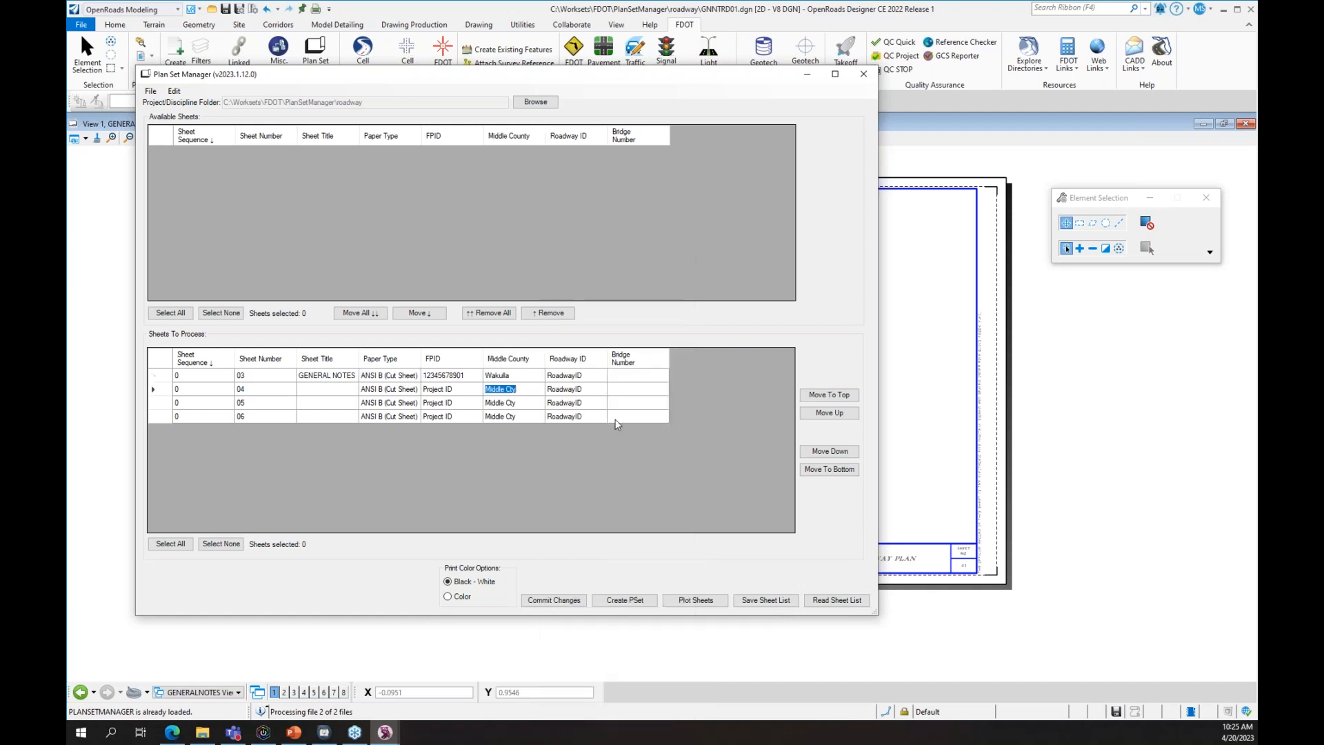
type("Wakulla")
key("Tab")
left_click(346, 388)
type("ROADWAY PLAN")
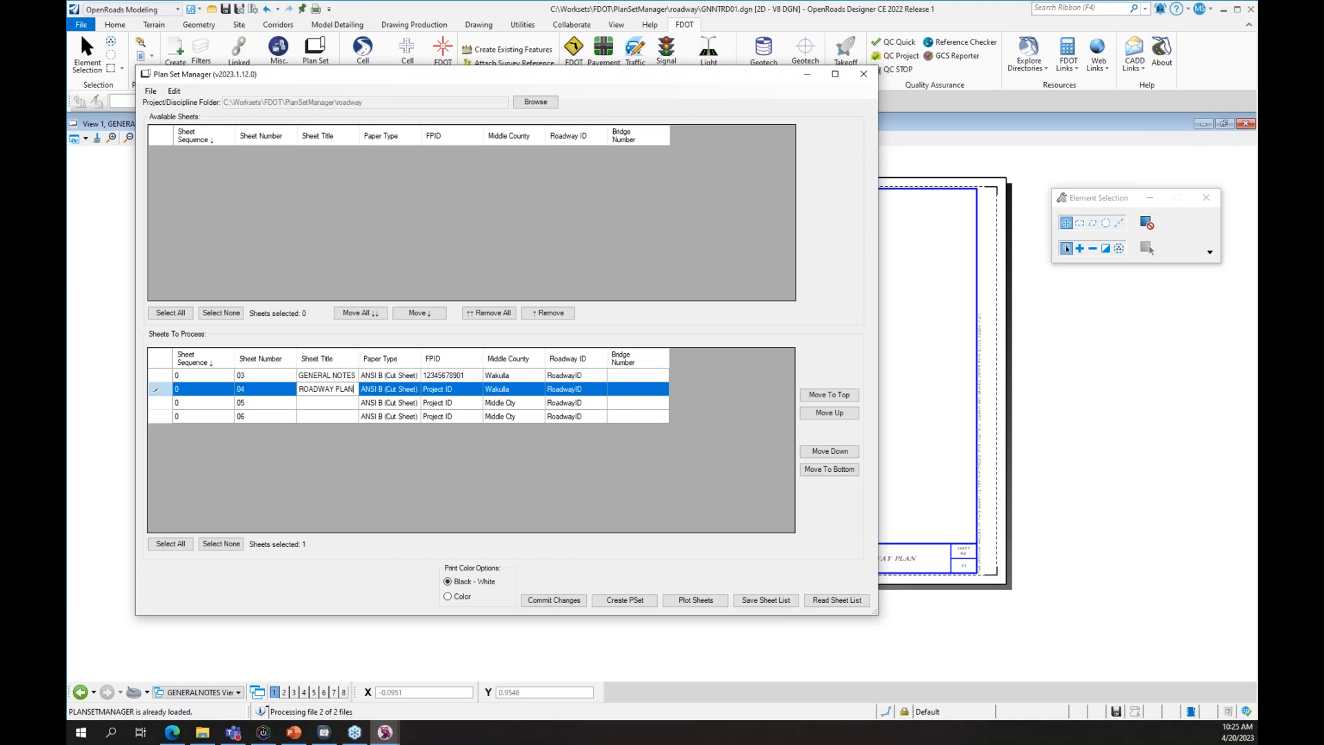
left_click(581, 599)
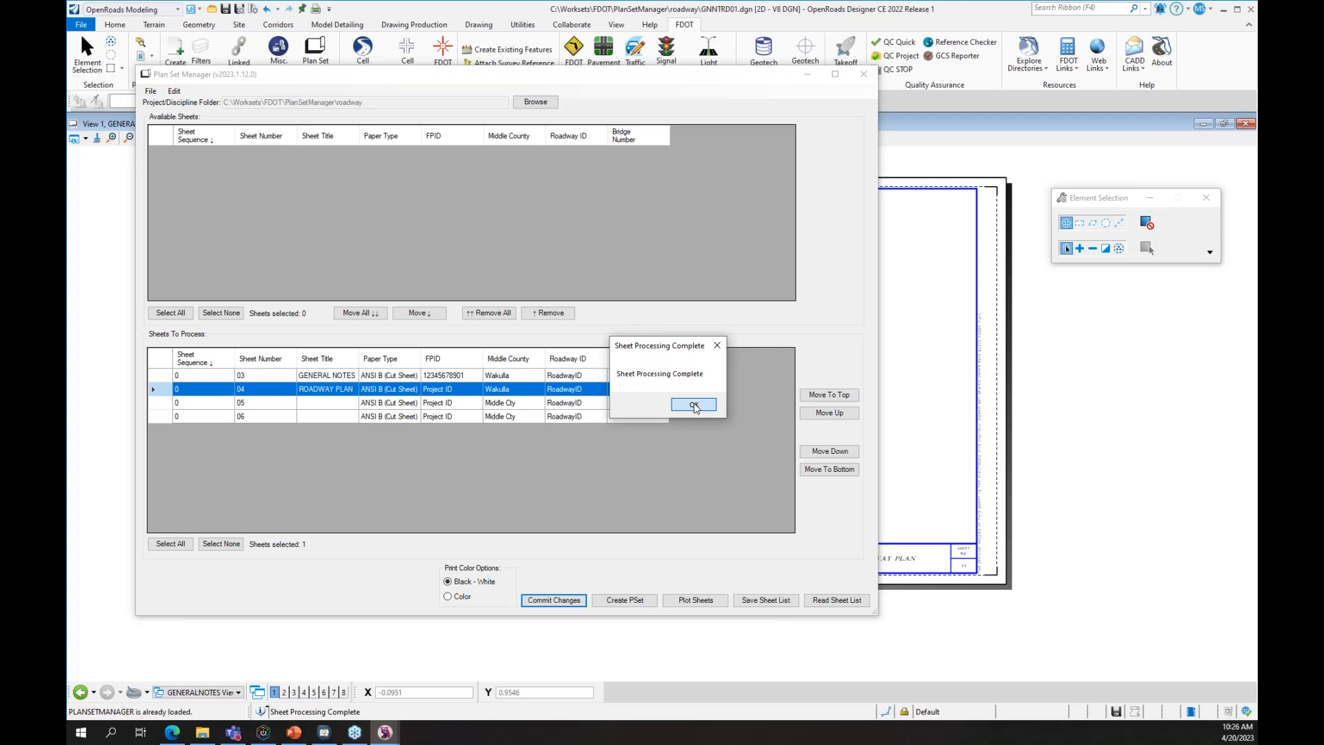
left_click(694, 405)
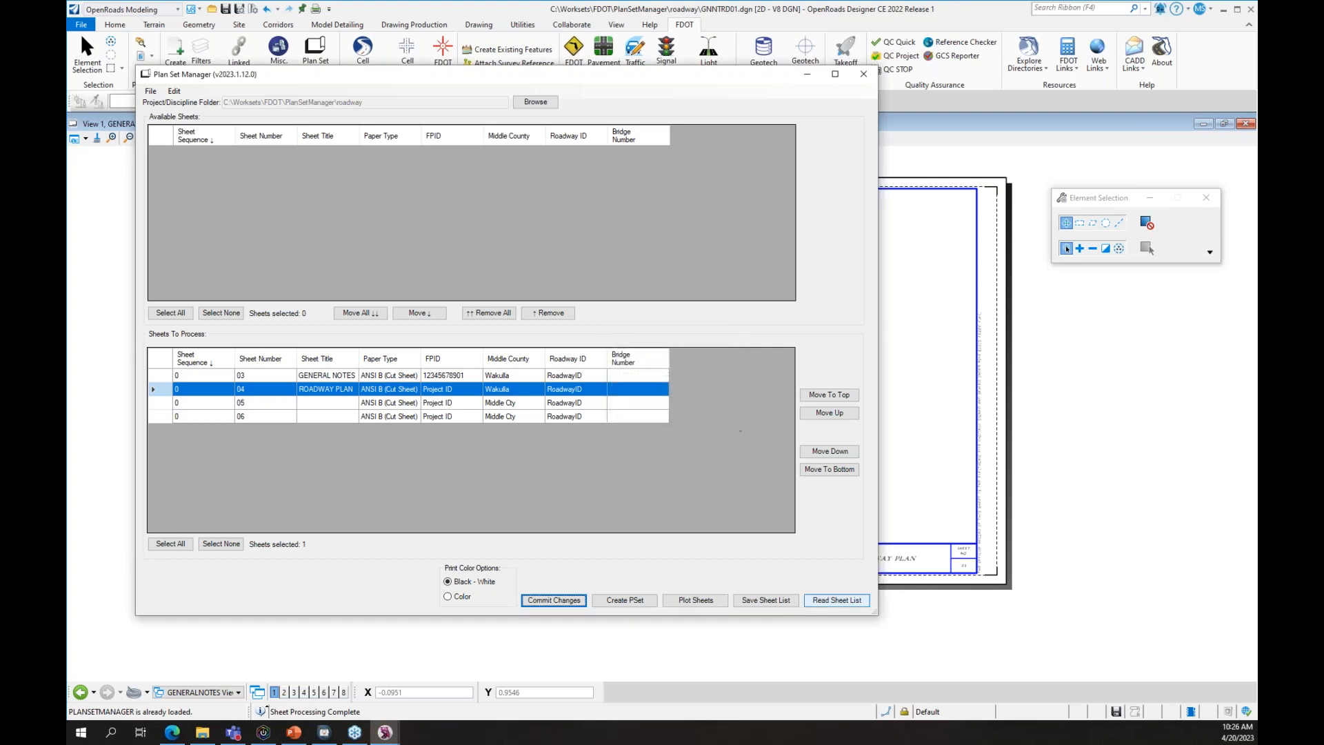
- Close Plan Set Manager, check the GENERAL NOTES title block, and open PLANRD01.dgn
left_click(863, 74)
scroll(888, 571, "up", 3)
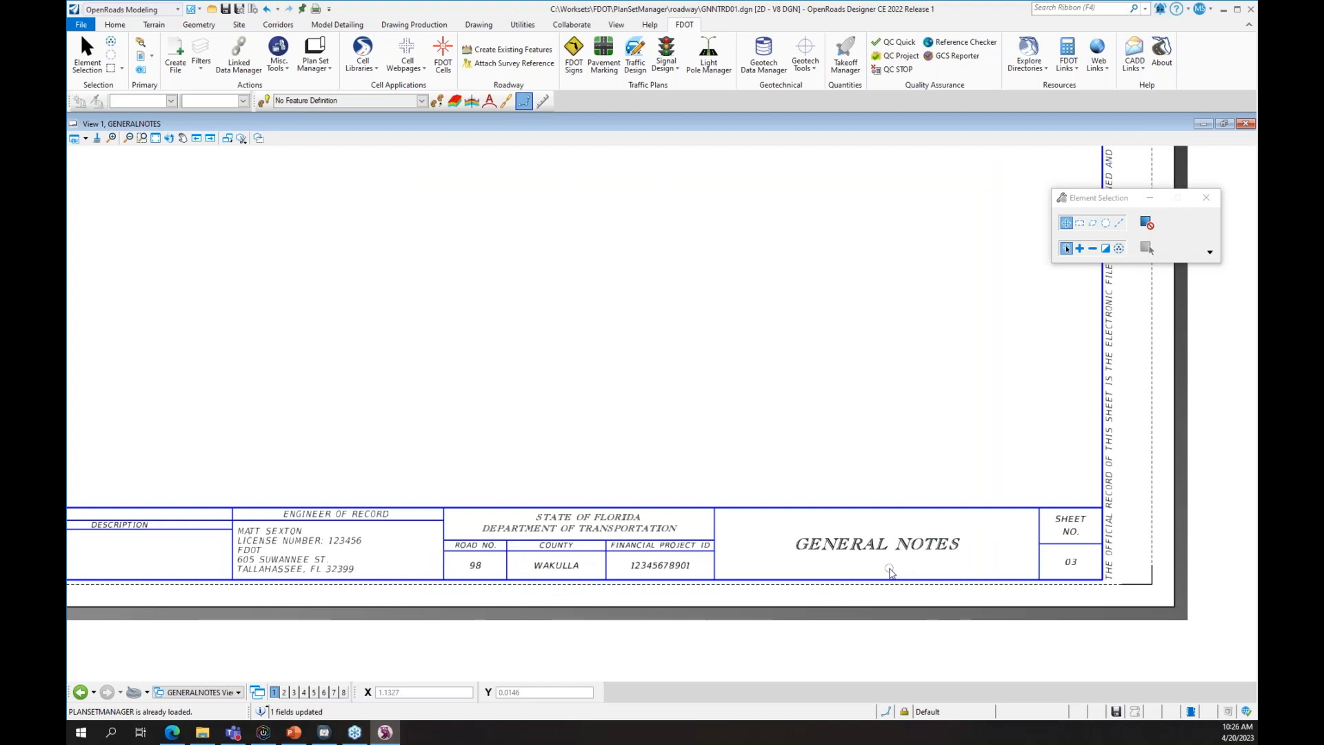
scroll(890, 571, "down", 3)
left_click(80, 24)
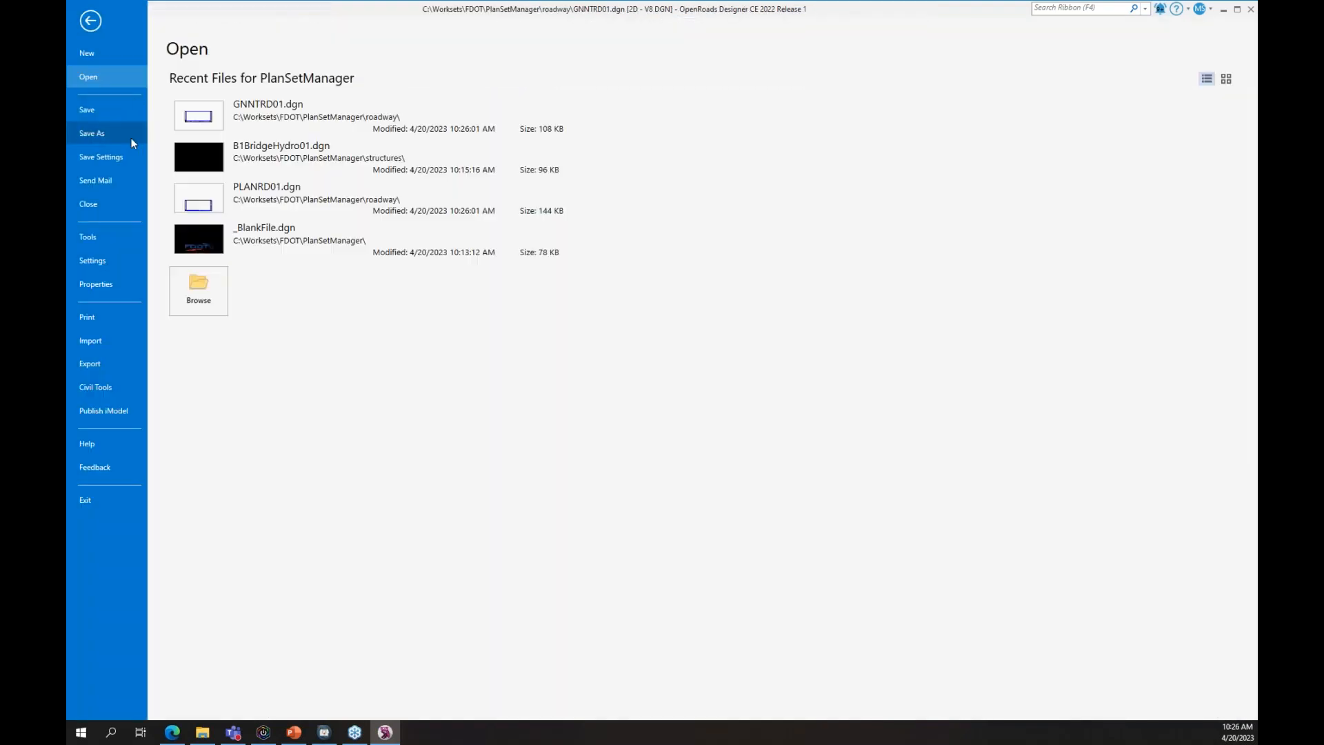
key("Escape")
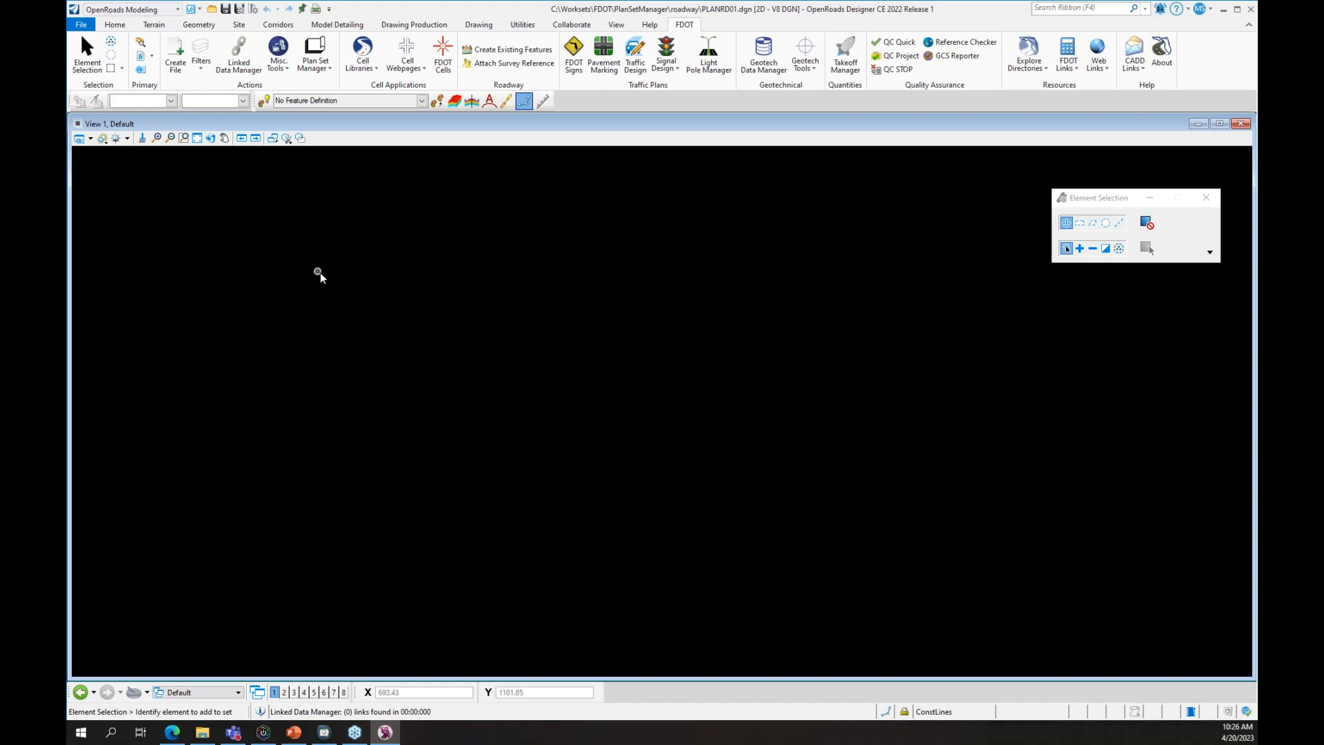
- Show Roadway Plan 2 Views and inspect its title block
left_click(206, 692)
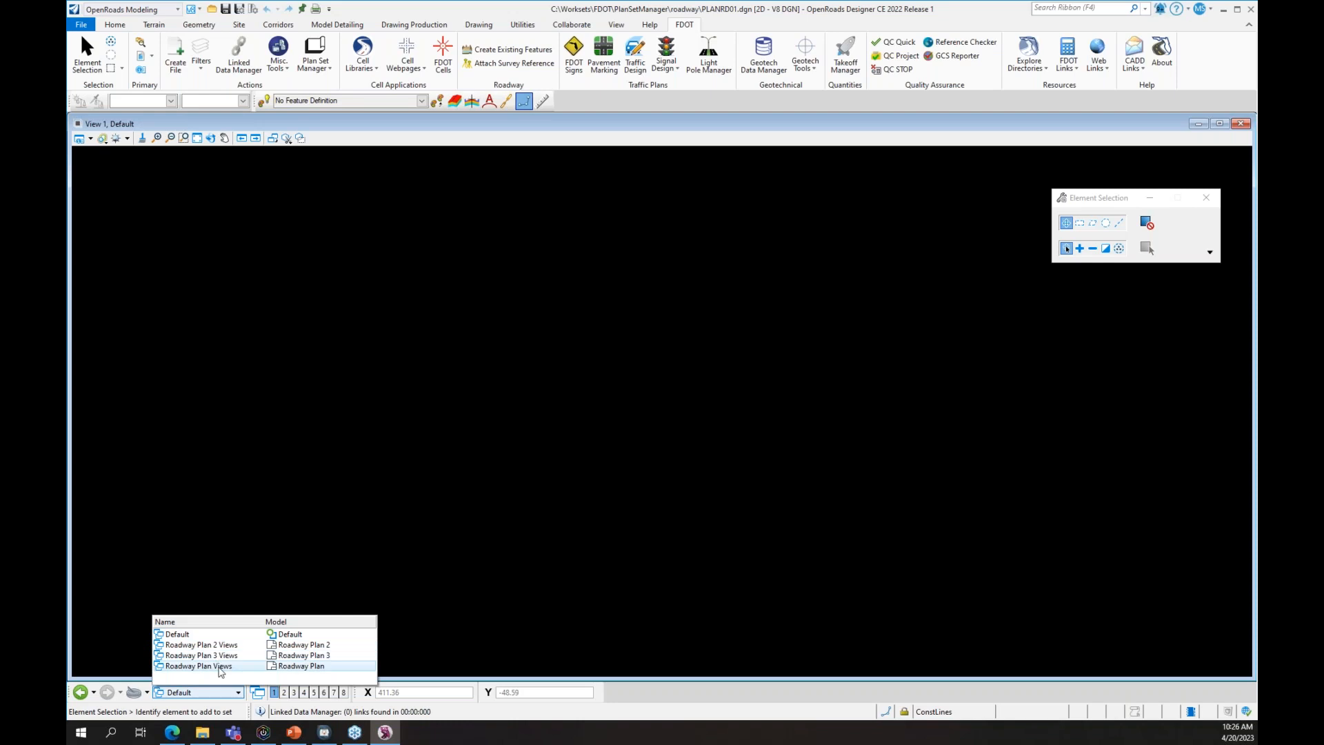
left_click(230, 644)
scroll(902, 645, "up", 4)
middle_click_drag(441, 607, 628, 489)
scroll(626, 490, "down", 1)
- Show Roadway Plan Views and check the ROADWAY PLAN, sheet 04, Wakulla title block and revisions
left_click(238, 691)
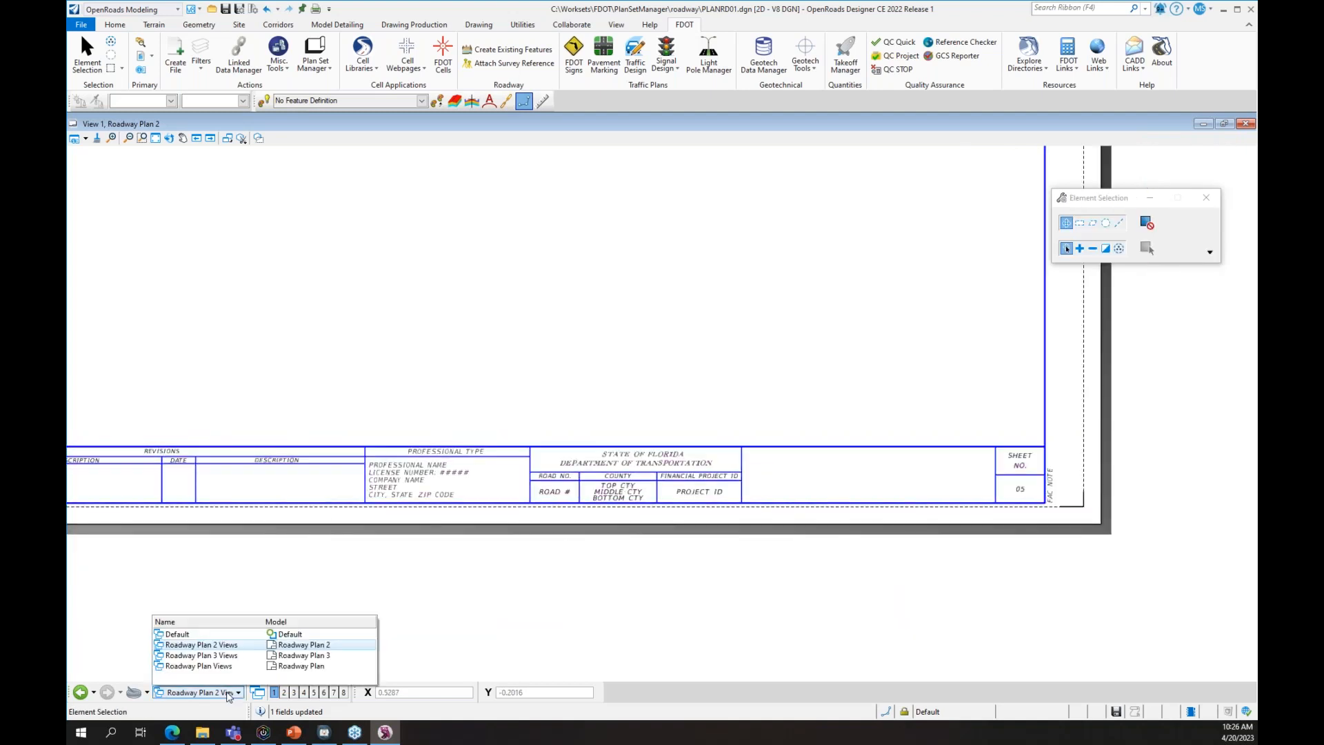
left_click(248, 673)
scroll(812, 640, "up", 3)
middle_click_drag(813, 645, 753, 495)
scroll(907, 458, "up", 3)
scroll(897, 458, "down", 2)
middle_click_drag(281, 506, 644, 556)
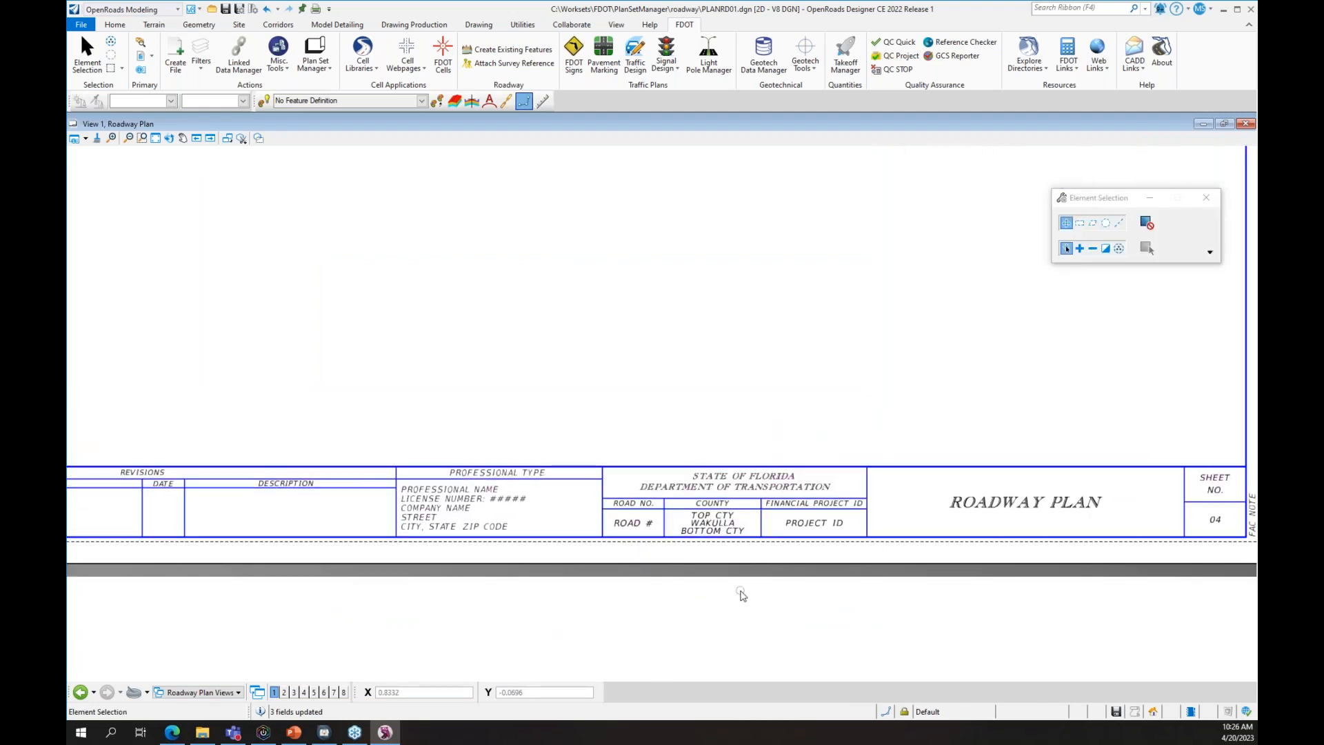
scroll(736, 572, "up", 1)
scroll(732, 543, "up", 2)
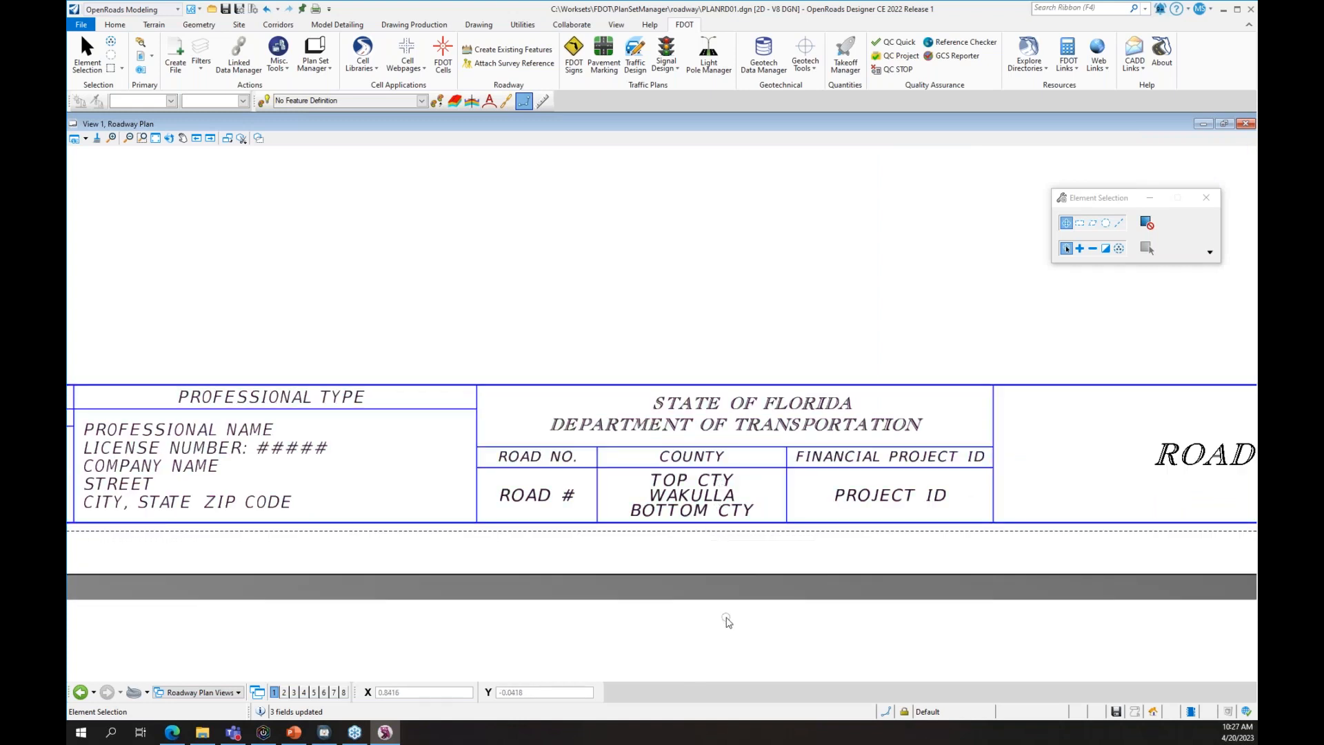
scroll(727, 622, "down", 4)
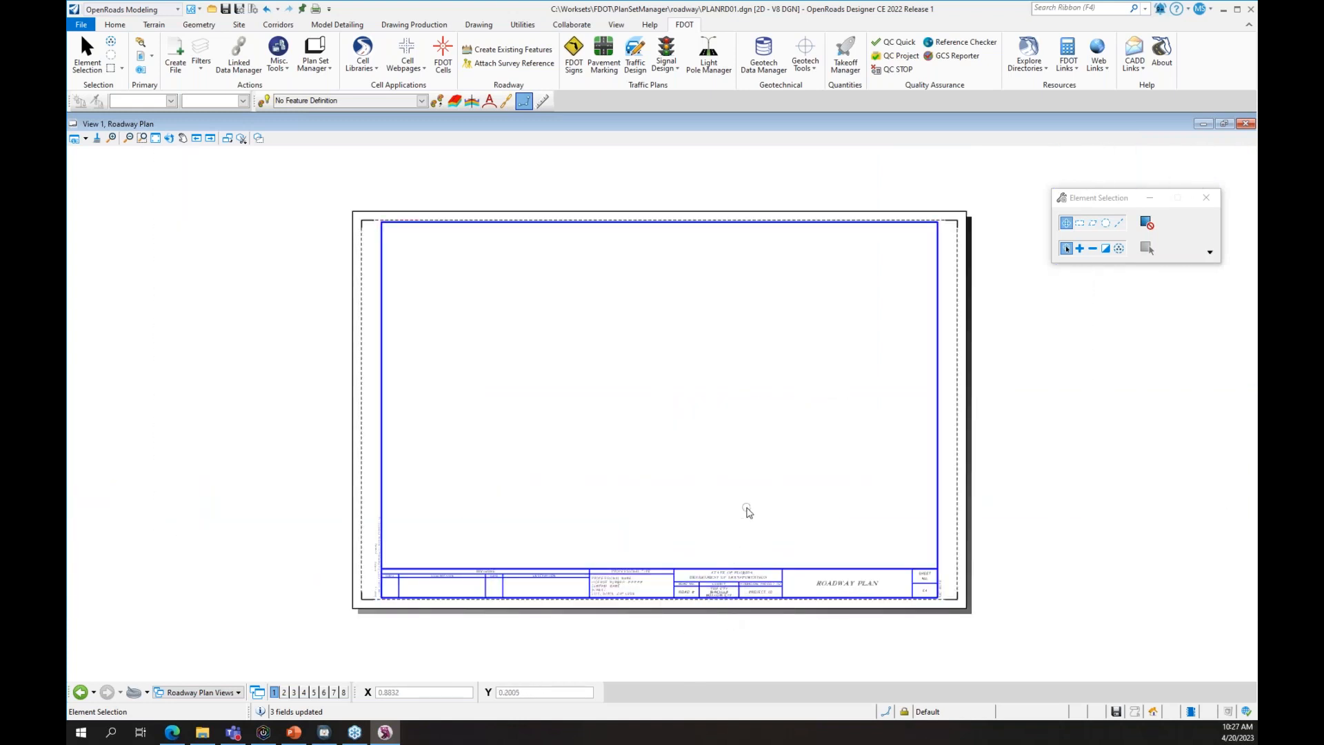
left_click(308, 67)
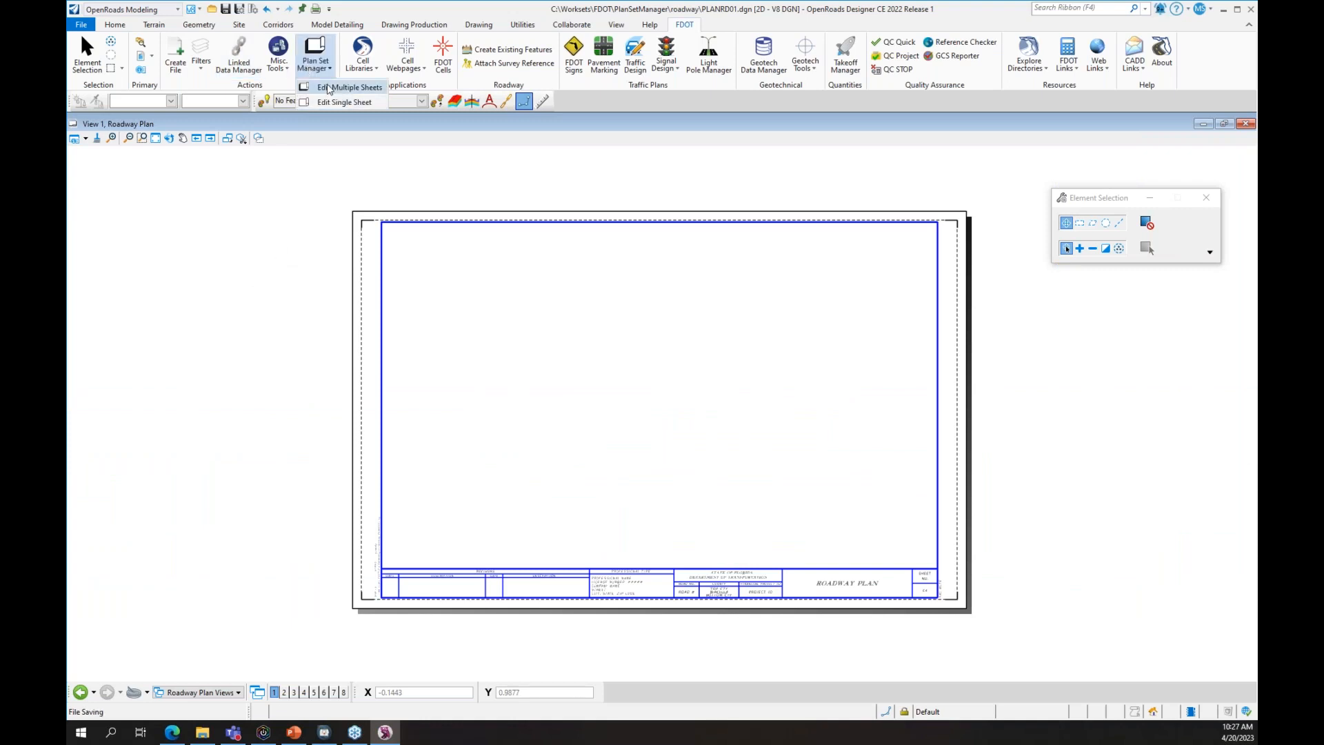
- Load the four sheets from Worksets\FDOT\PlanSetManager into Edit Multiple Sheets, review them, and close Plan Set Manager
left_click(330, 88)
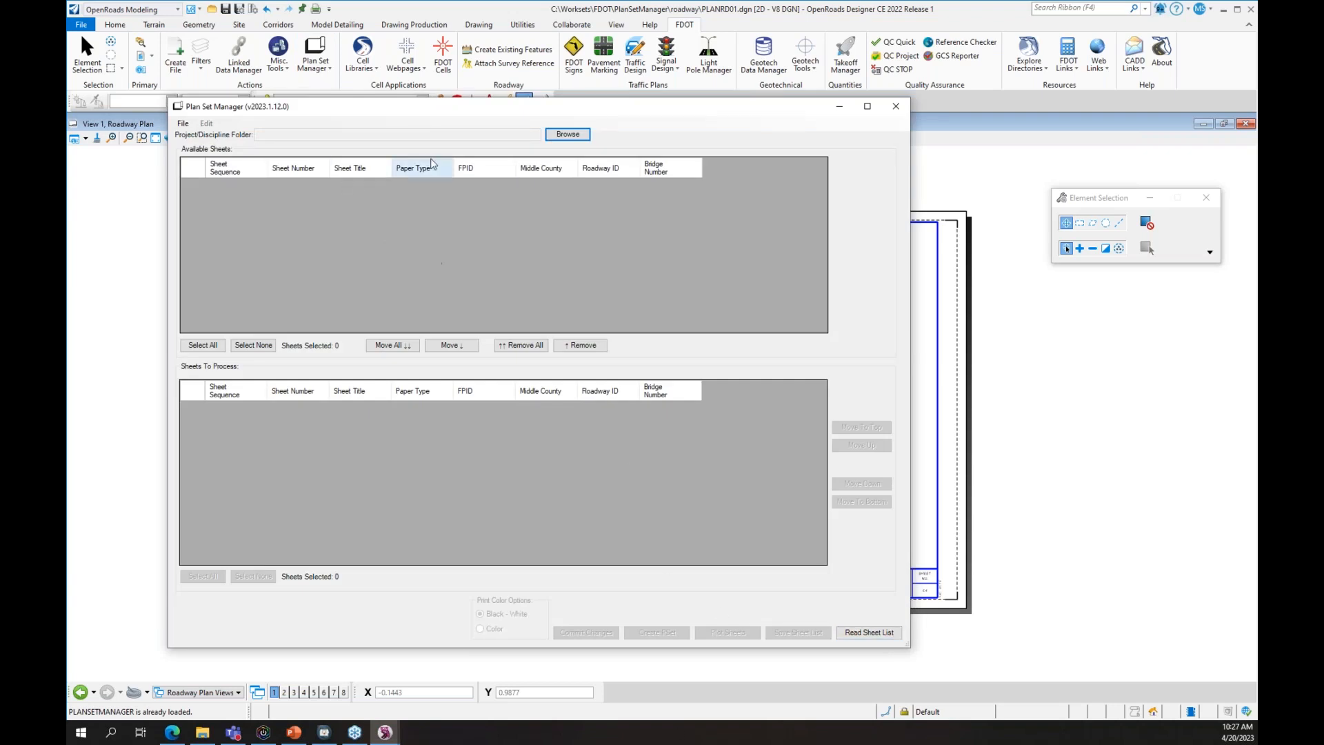
left_click(567, 134)
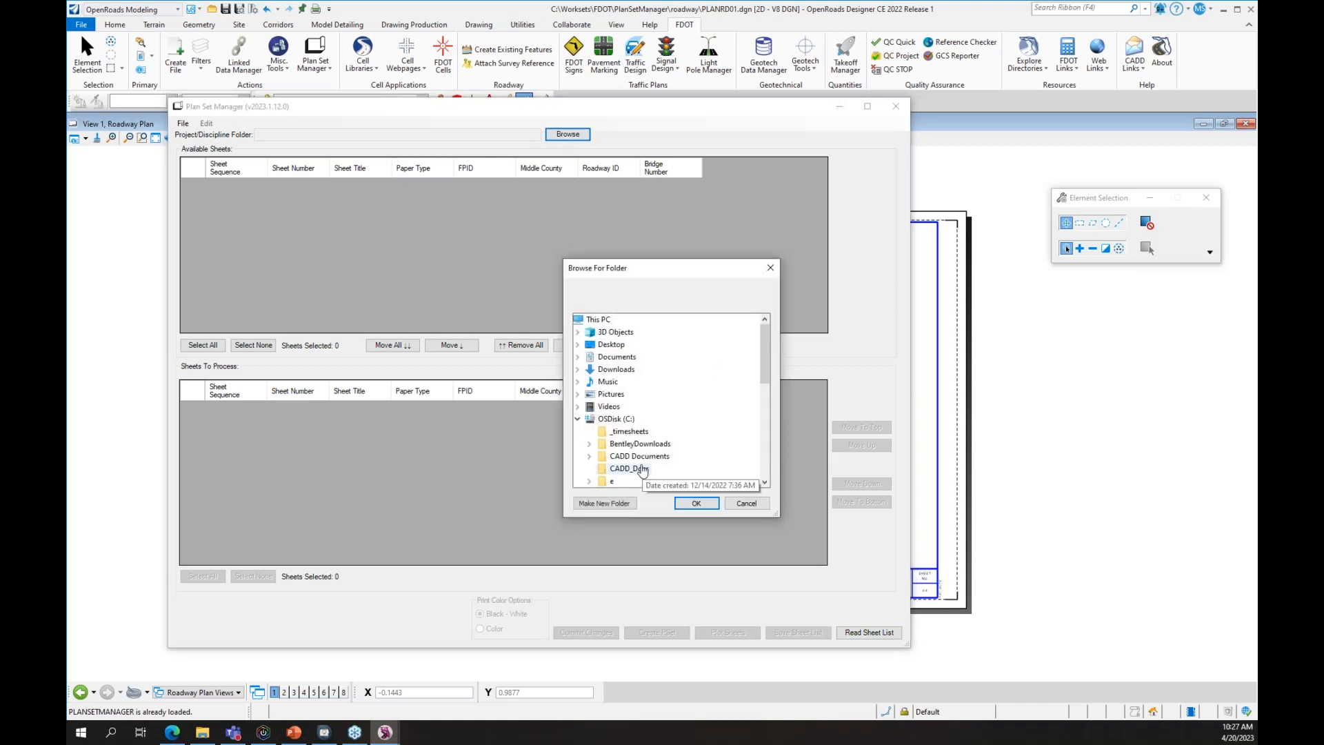
scroll(641, 467, "down", 4)
scroll(653, 422, "down", 3)
scroll(665, 447, "down", 1)
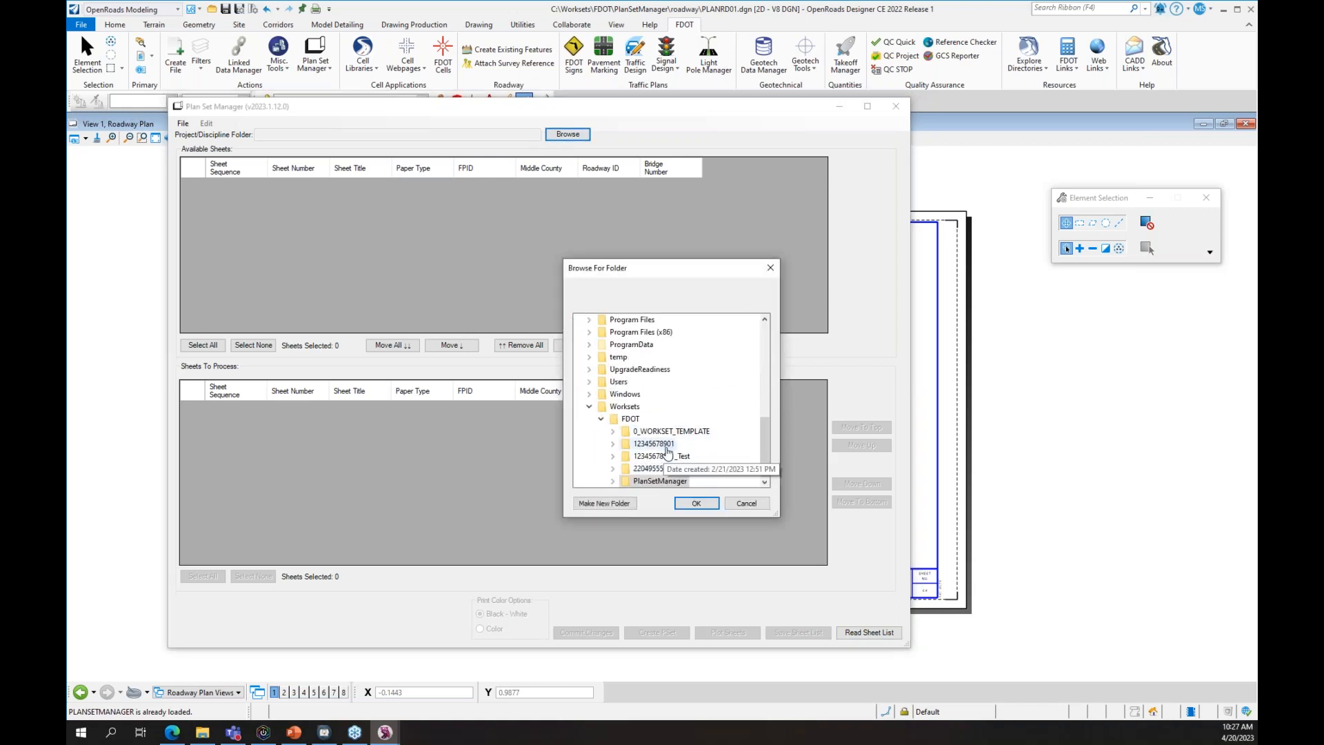
left_click(665, 480)
left_click(696, 503)
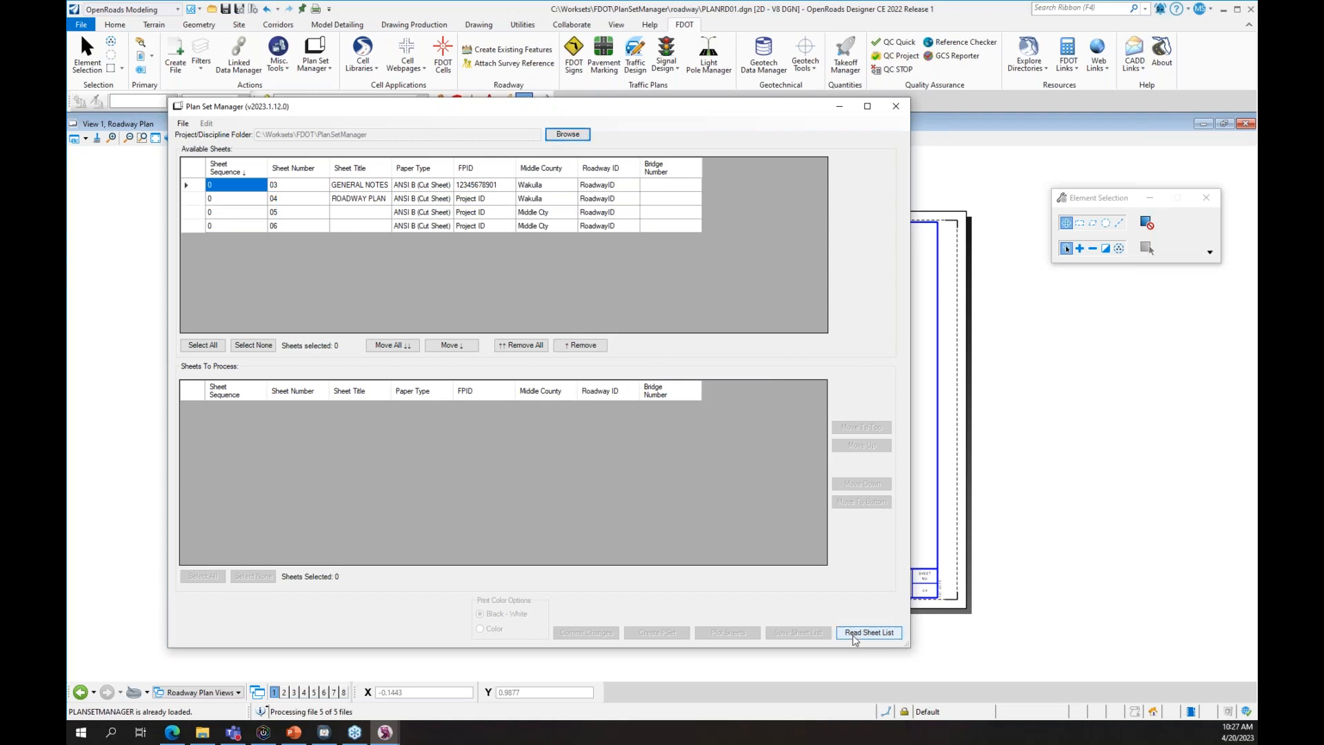
left_click(897, 109)
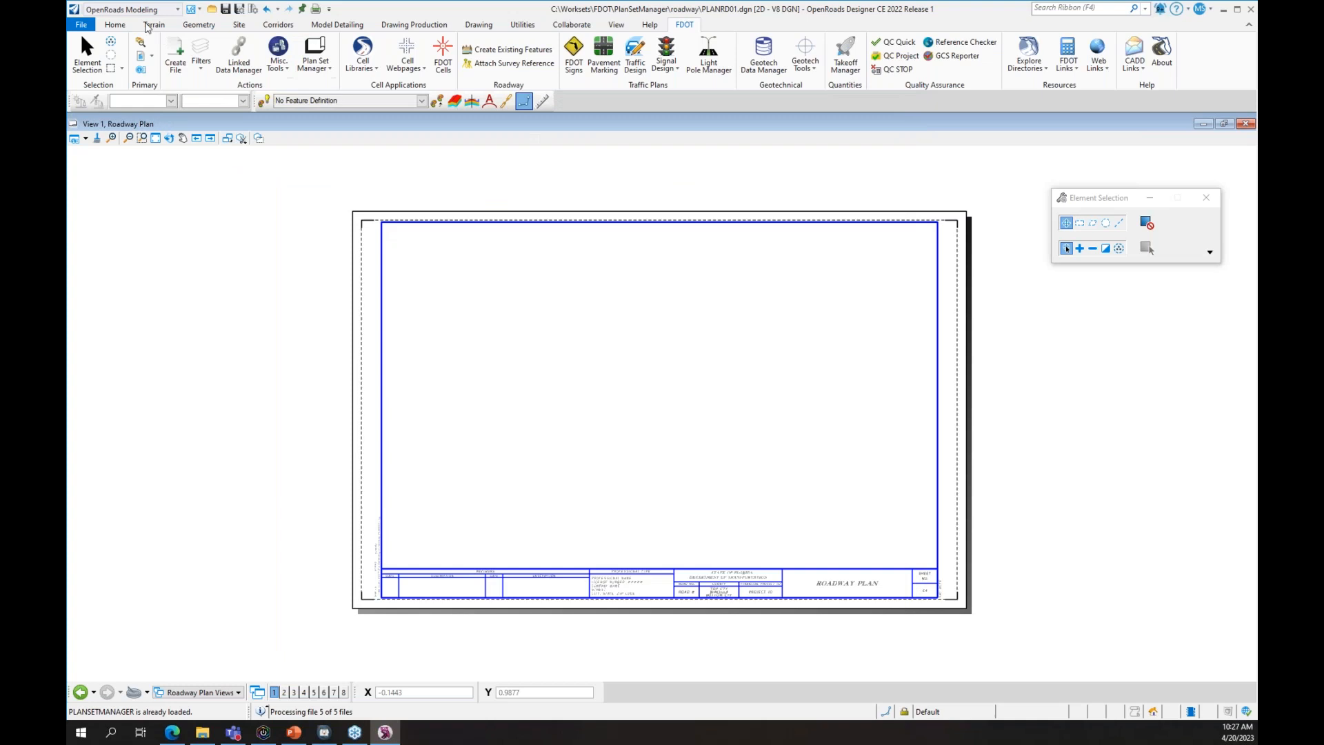
- Open B1BridgeHydro01.dgn from recent files and switch the ribbon to Home
left_click(80, 24)
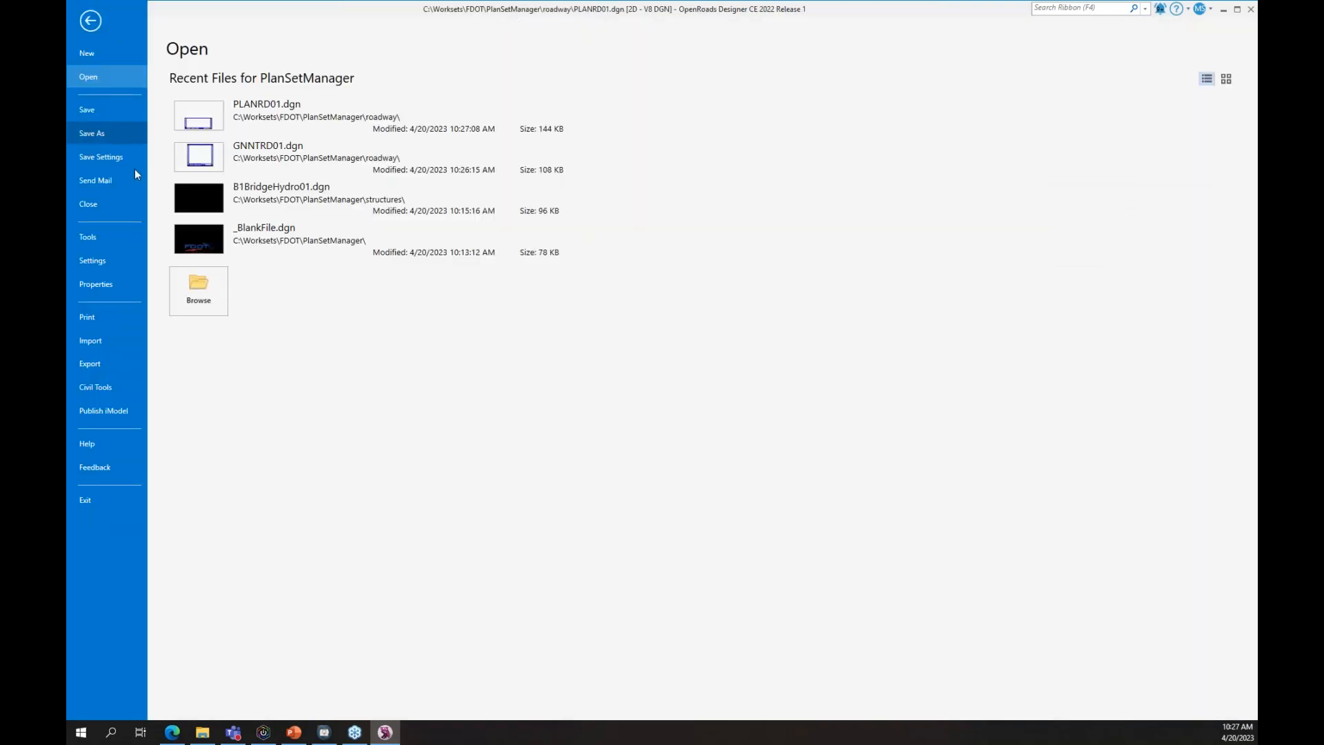
left_click(264, 202)
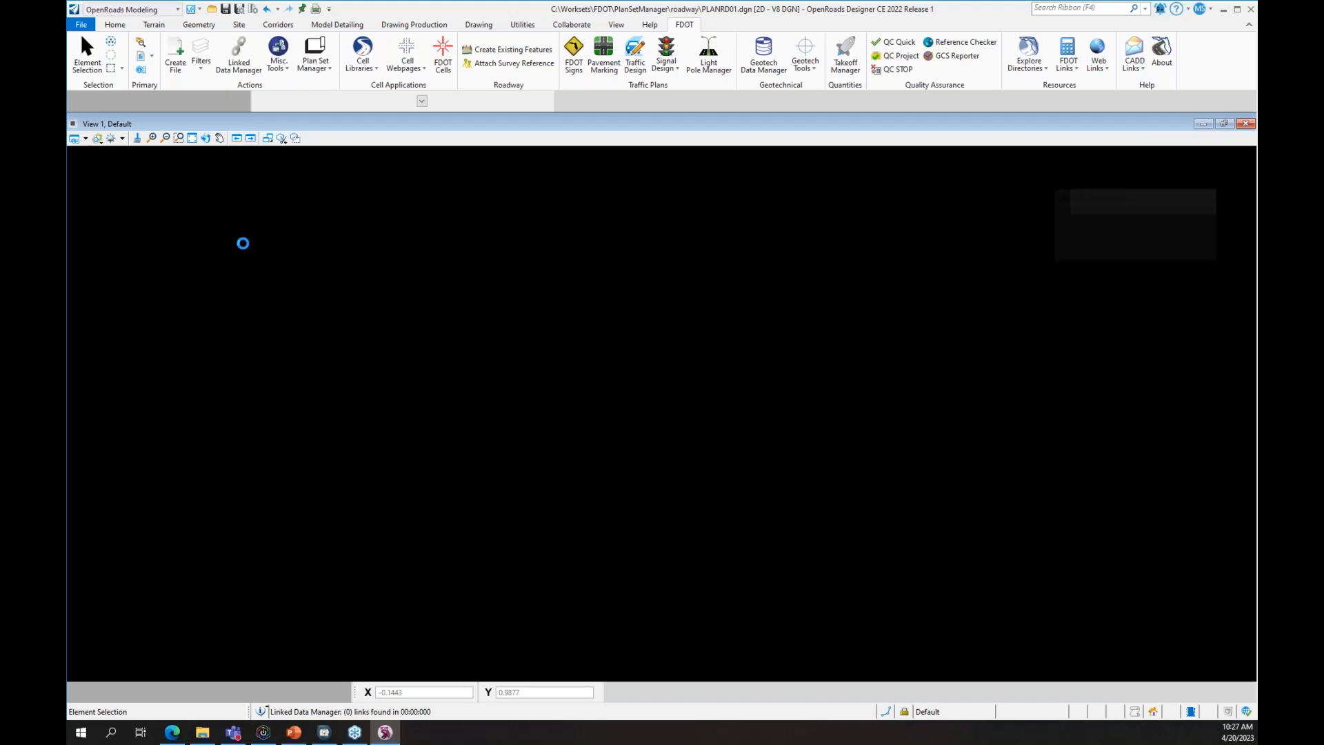
left_click(204, 693)
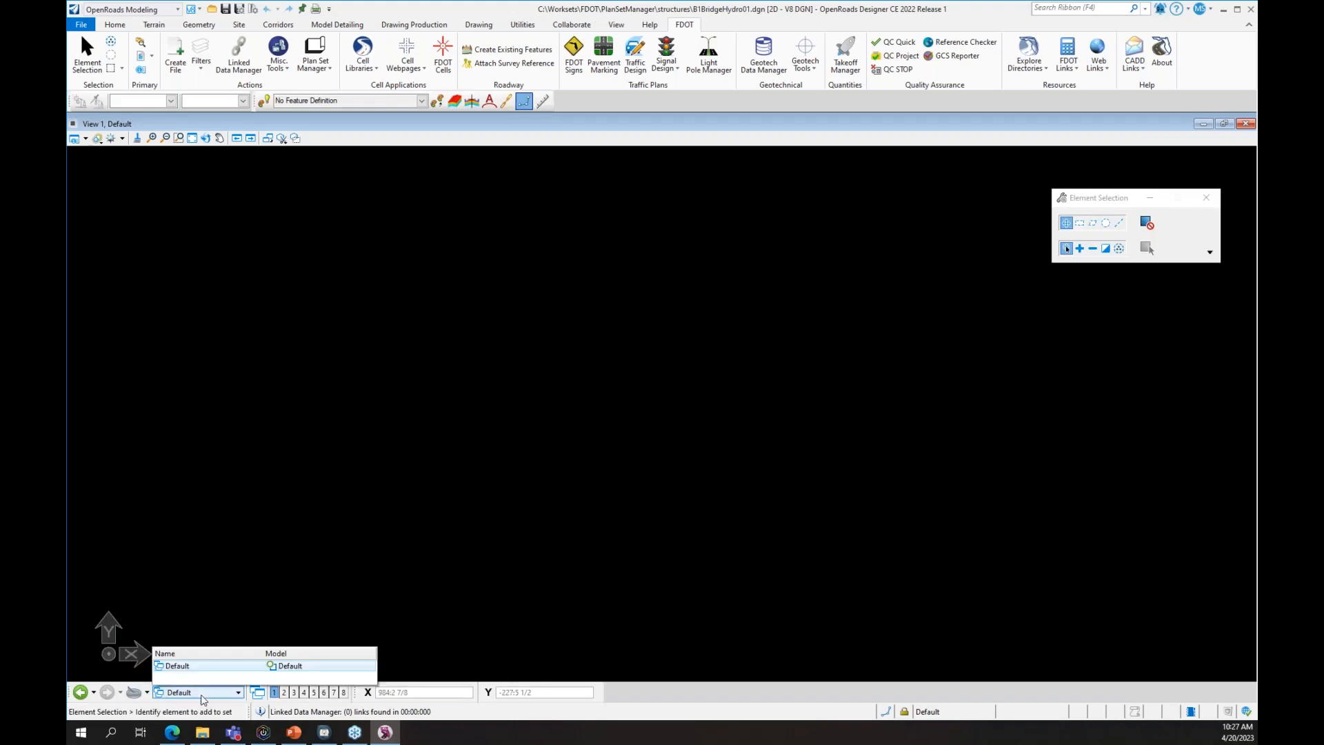
left_click(298, 539)
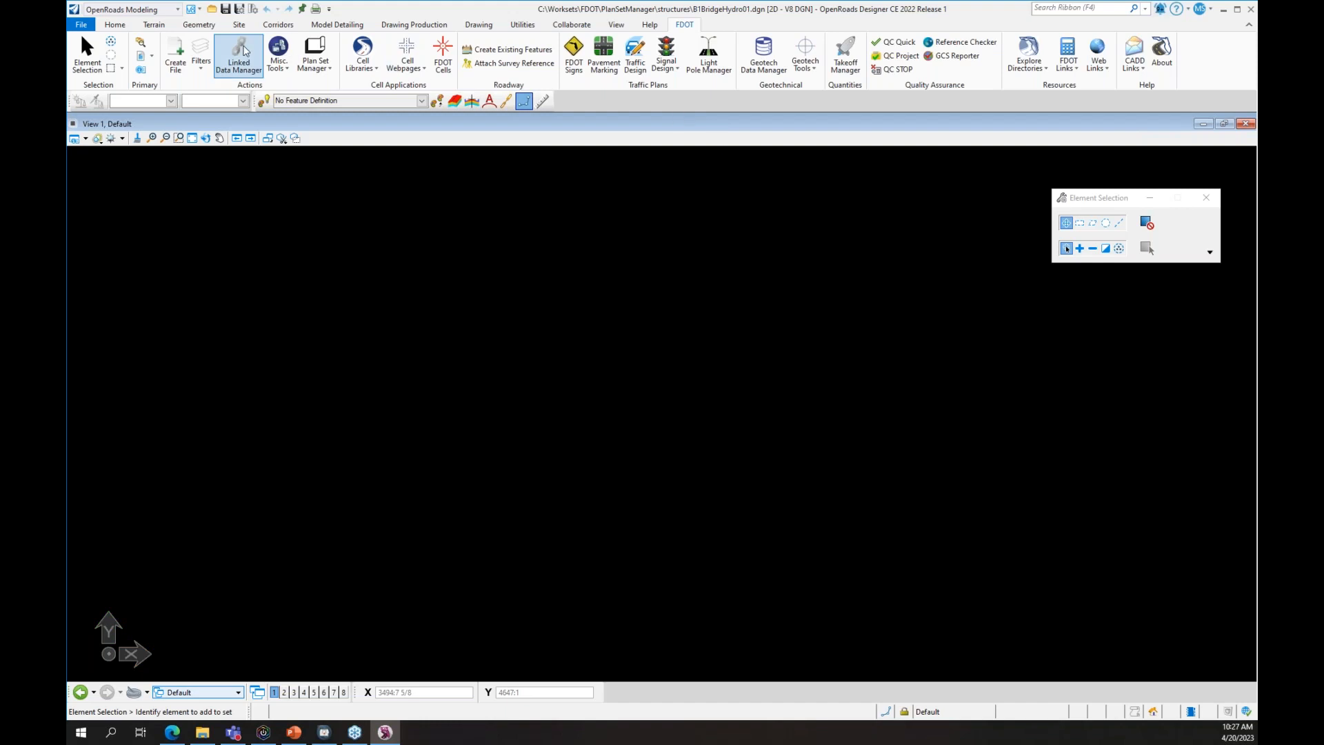
left_click(115, 24)
left_click(398, 45)
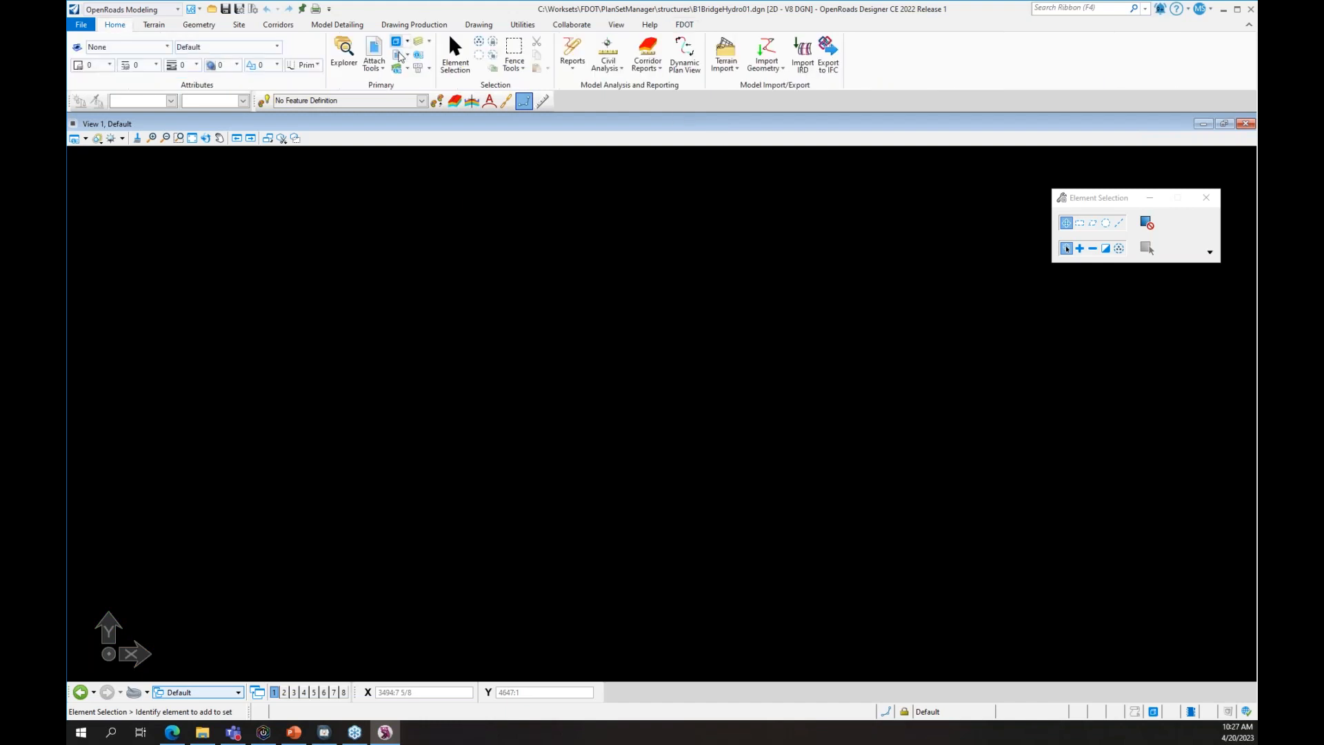
- Create a 'Bridge Hydraulic Recommendations' model seeded from FDOT Sheet Seed.dgn's 'ANSI B Cut - Bridge'
left_click(468, 214)
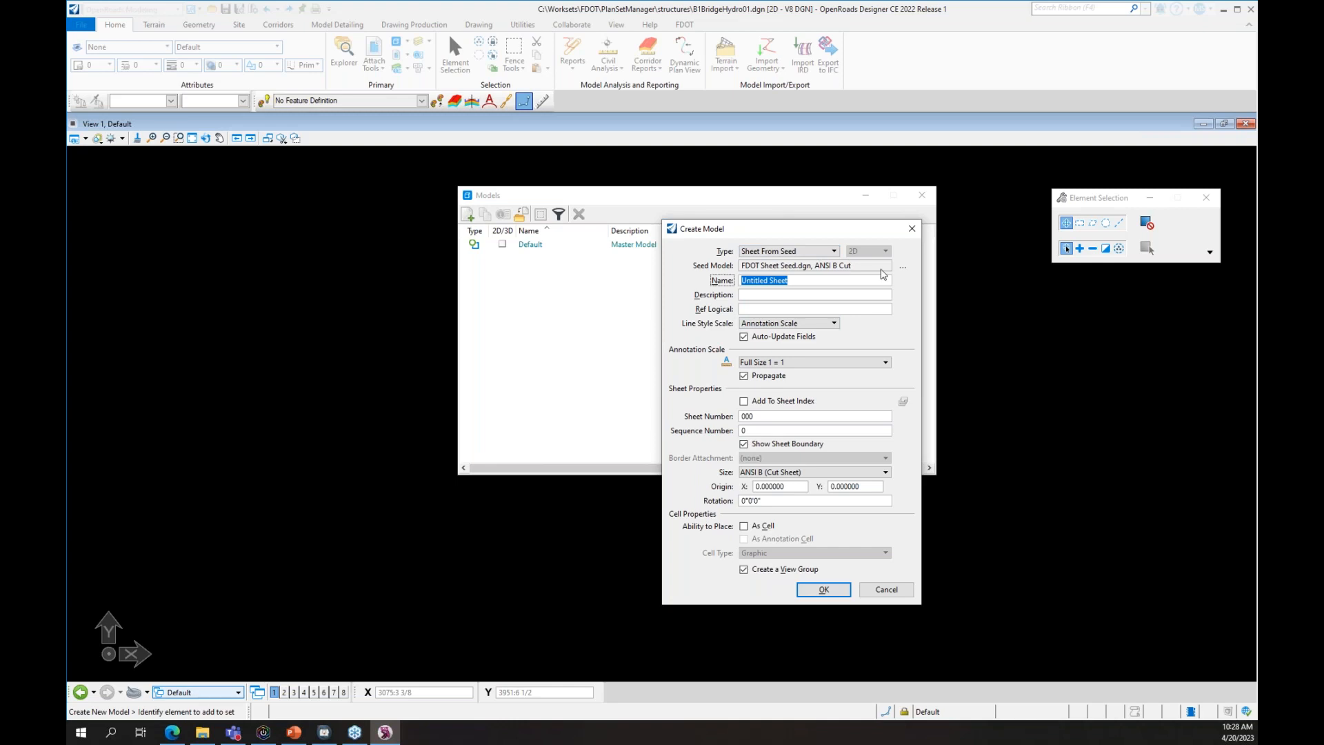
left_click(903, 267)
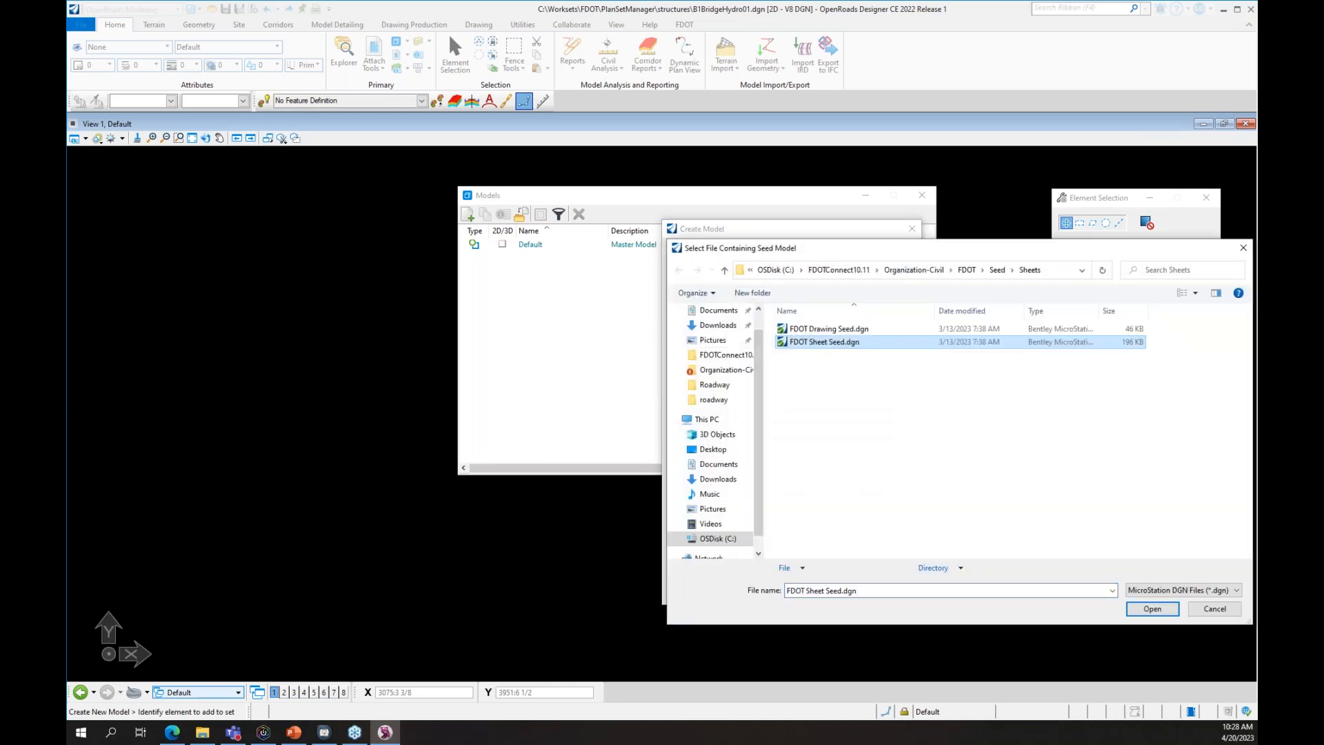
left_click(1152, 608)
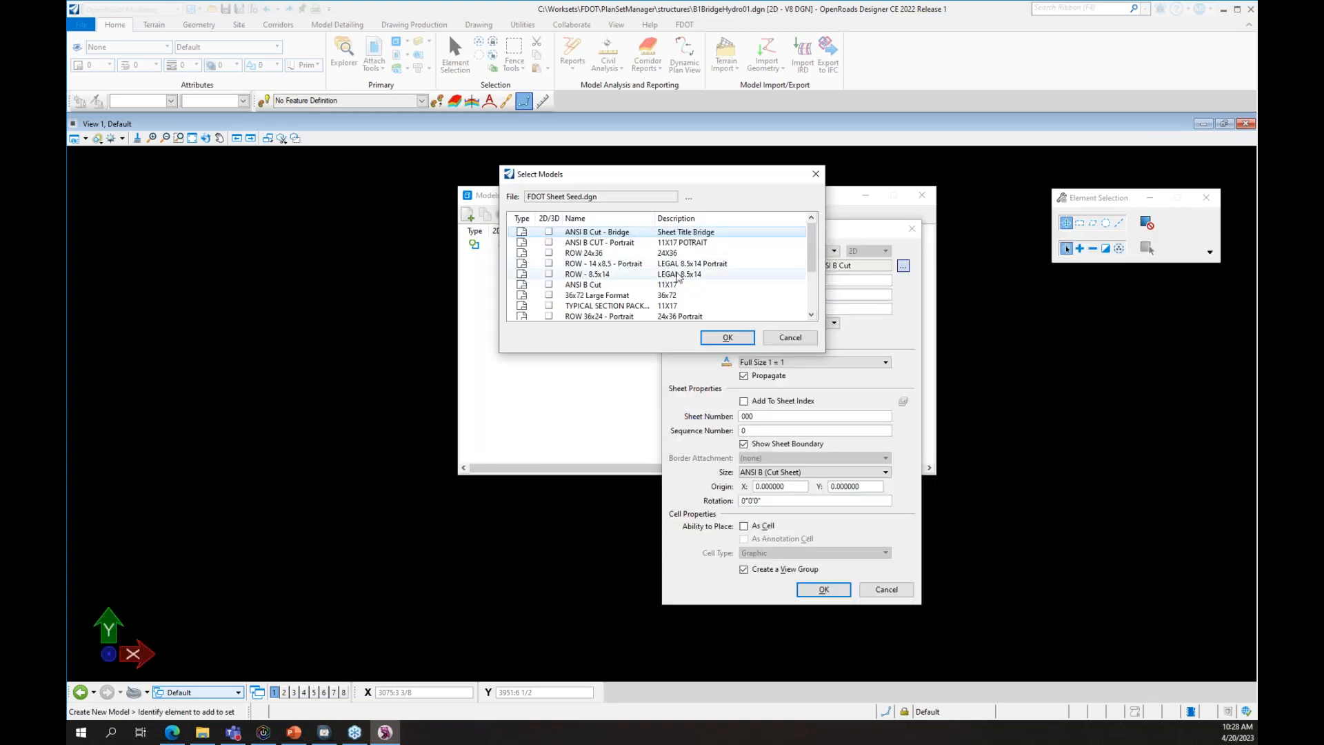
scroll(679, 277, "down", 2)
scroll(696, 286, "up", 2)
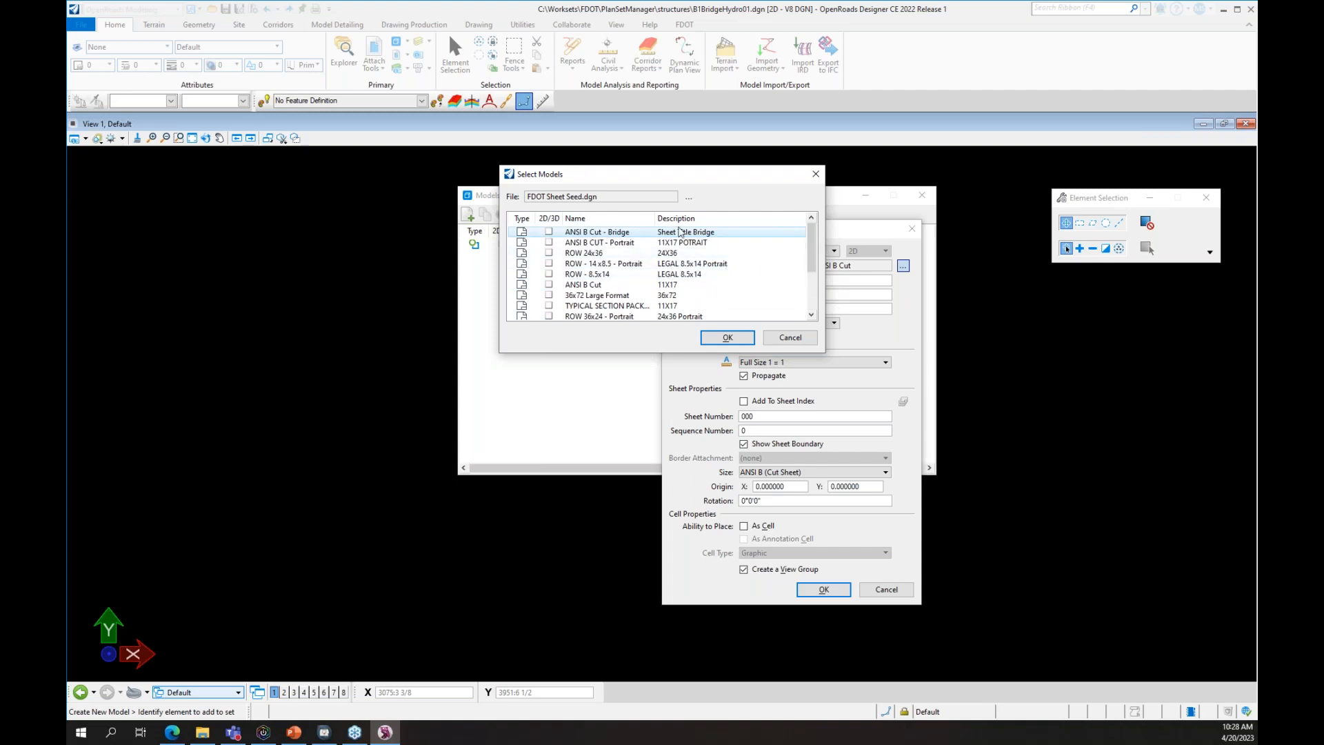
left_click(729, 334)
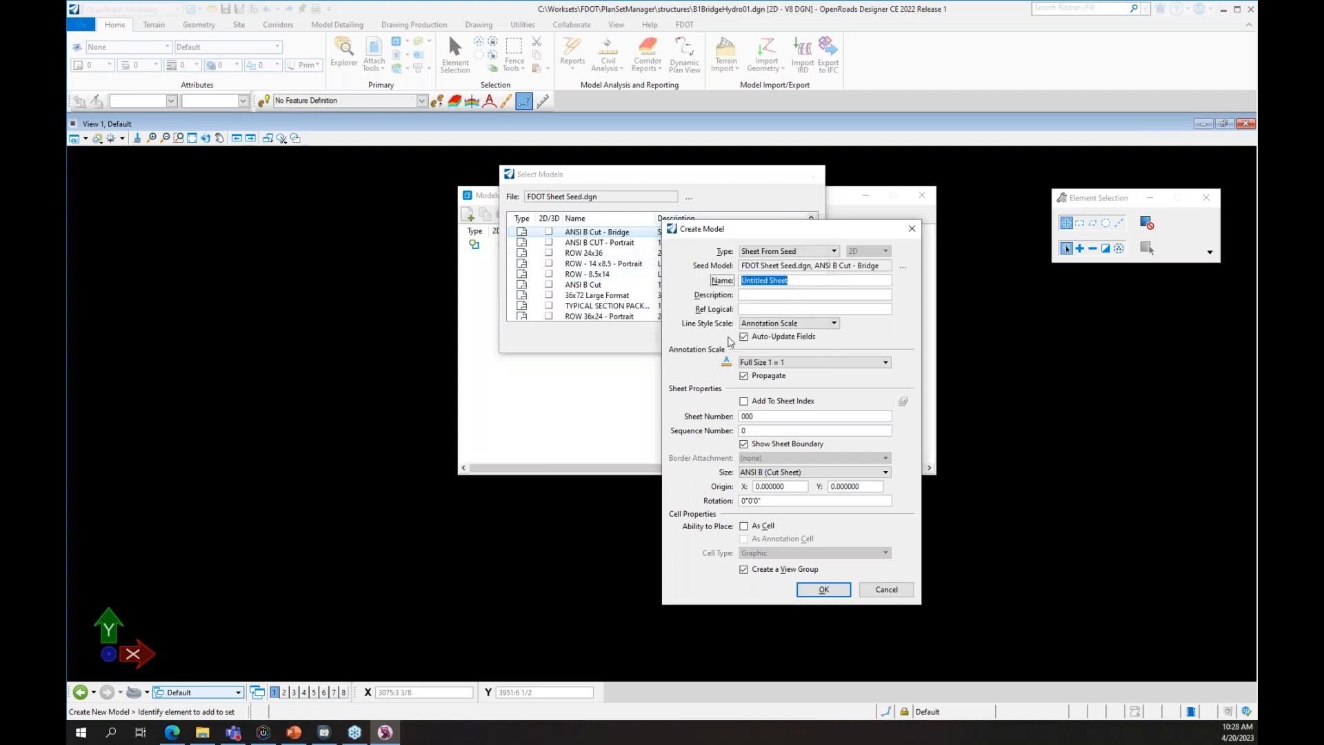
type("Bridge Hydraulic Recommendations")
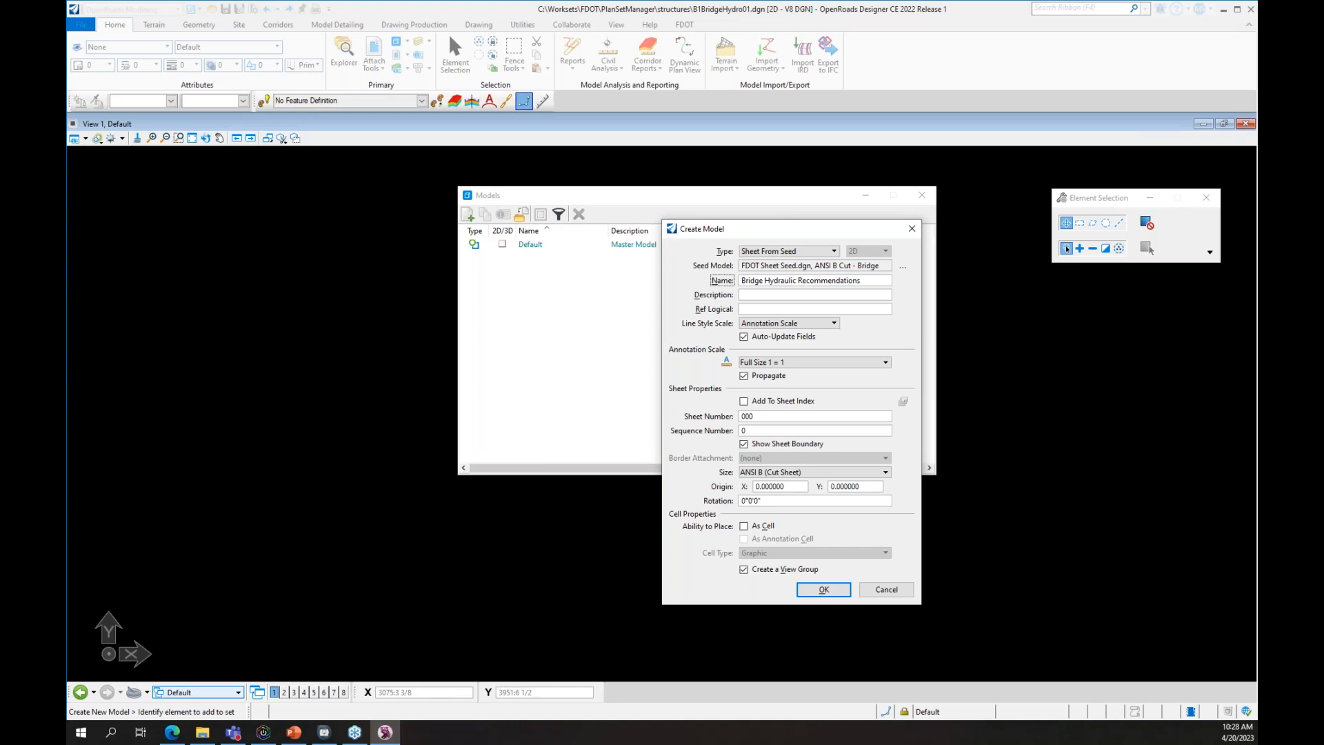
left_click(822, 588)
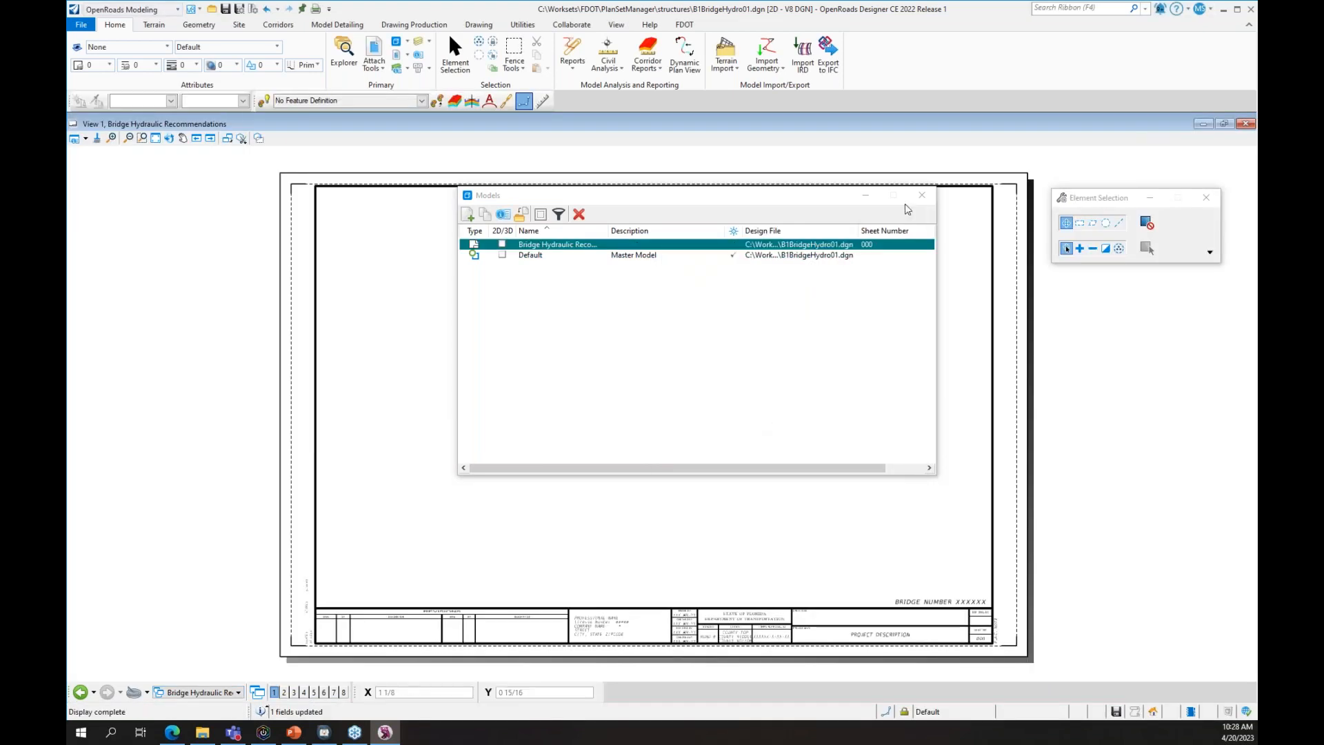
left_click(922, 195)
scroll(765, 624, "up", 2)
scroll(765, 624, "down", 2)
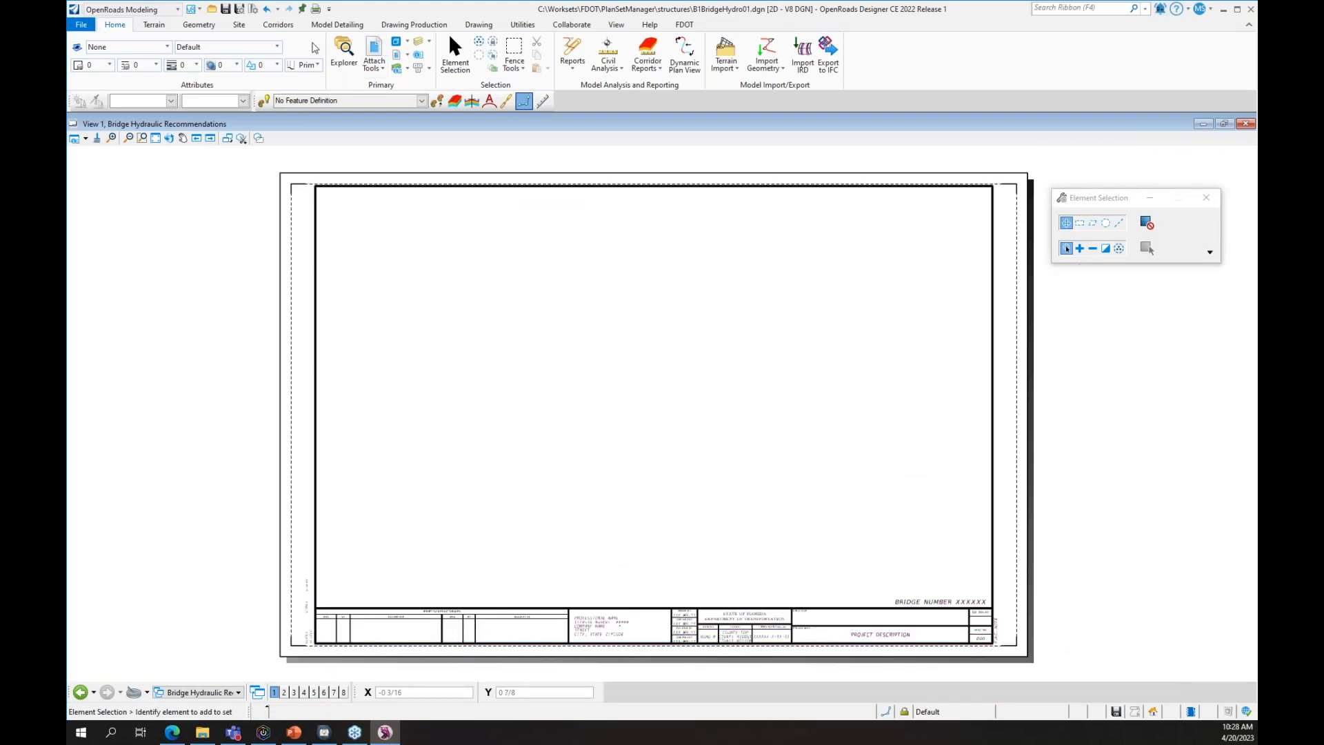
- Open FDOT Plan Set Manager and load the five sheets from the PlanSetManager project folder
left_click(685, 24)
left_click(317, 60)
left_click(327, 103)
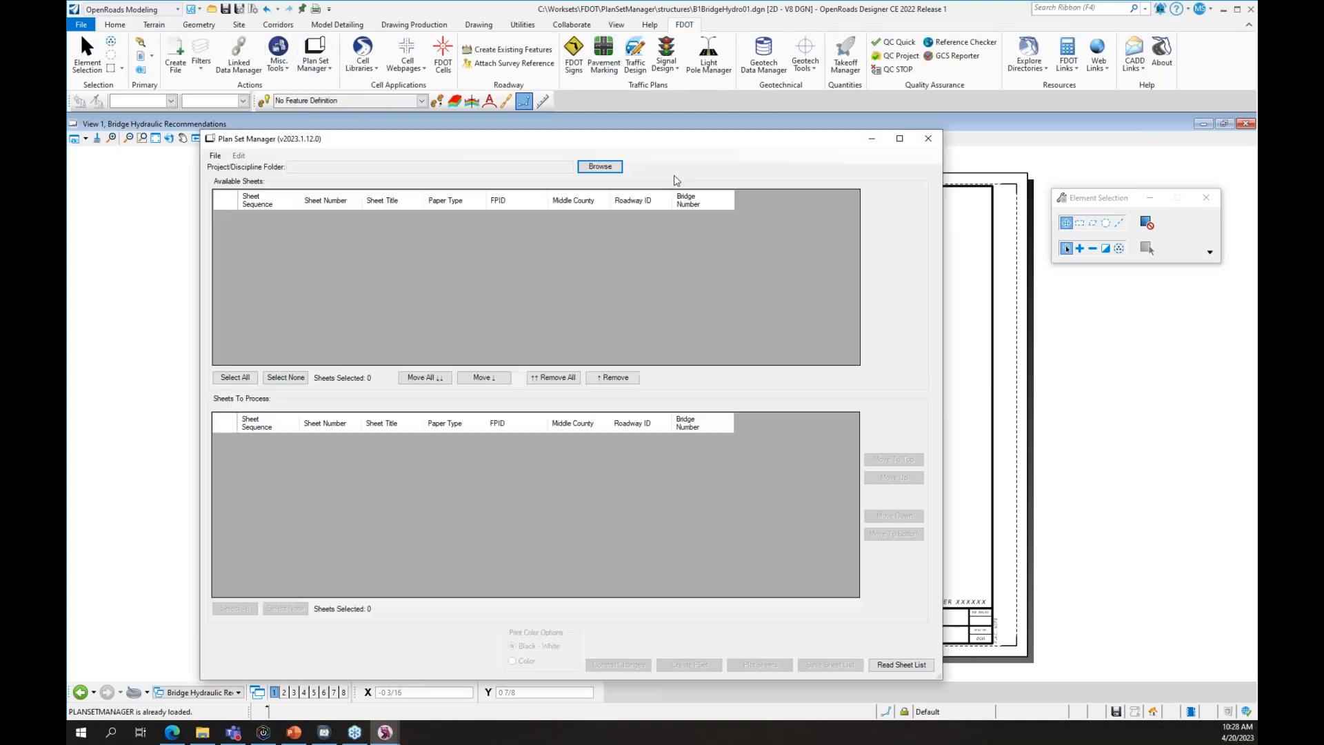
left_click(601, 167)
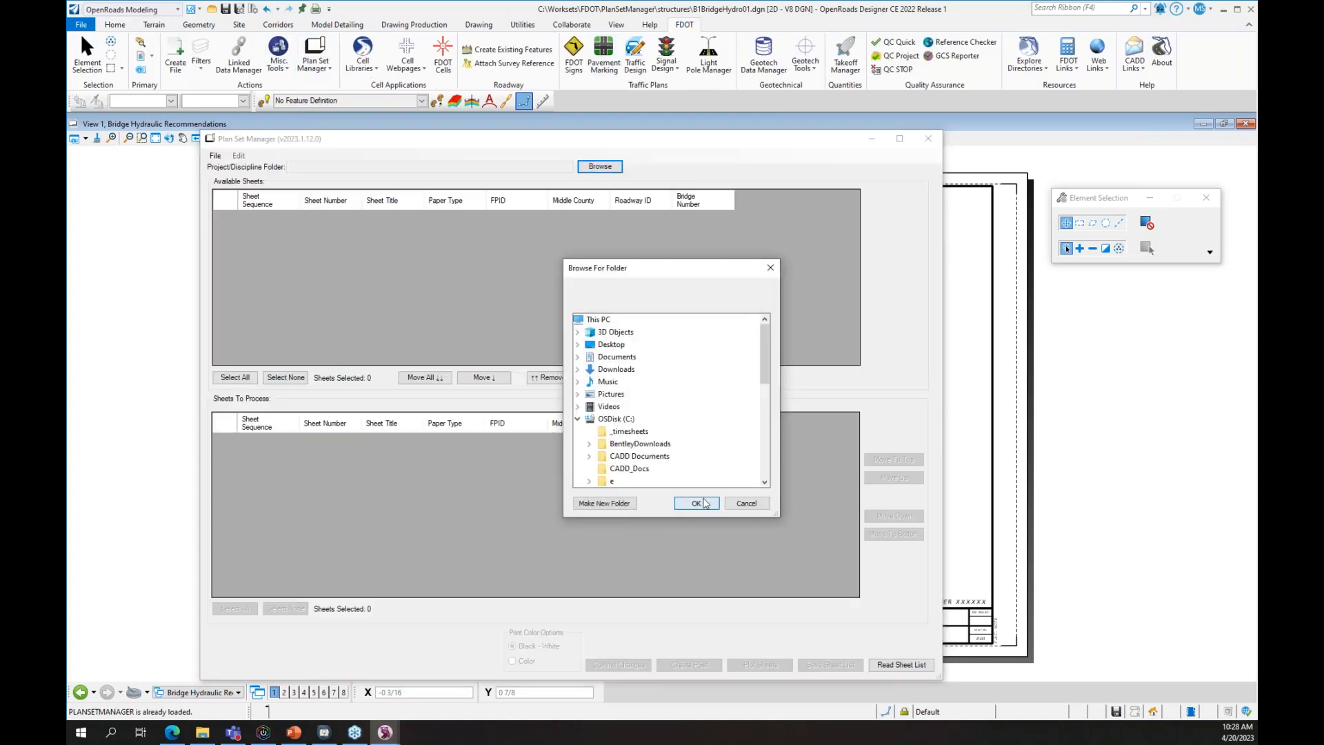
left_click(695, 502)
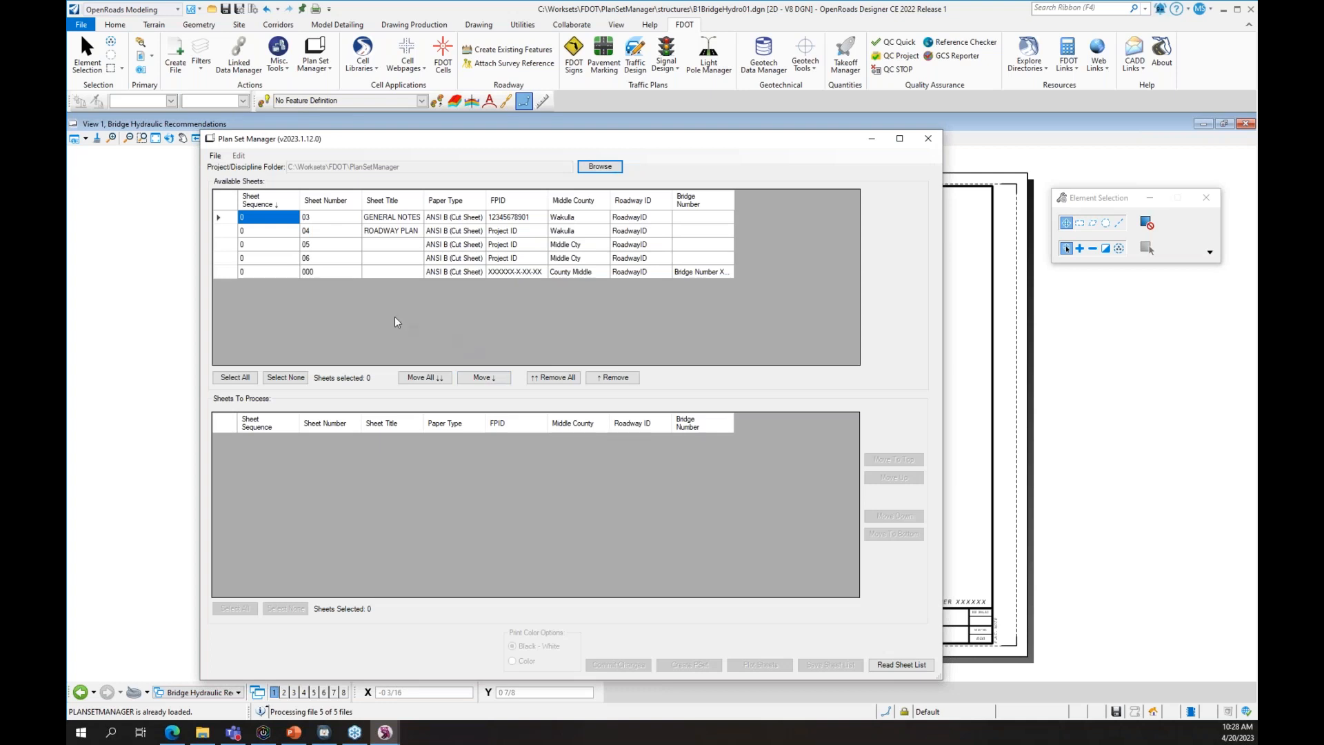
left_click(908, 666)
- Select all five available sheets, including GENERAL NOTES, and move them into the processing list
left_click(288, 272, "shift")
left_click(220, 217)
left_click(221, 278, "shift")
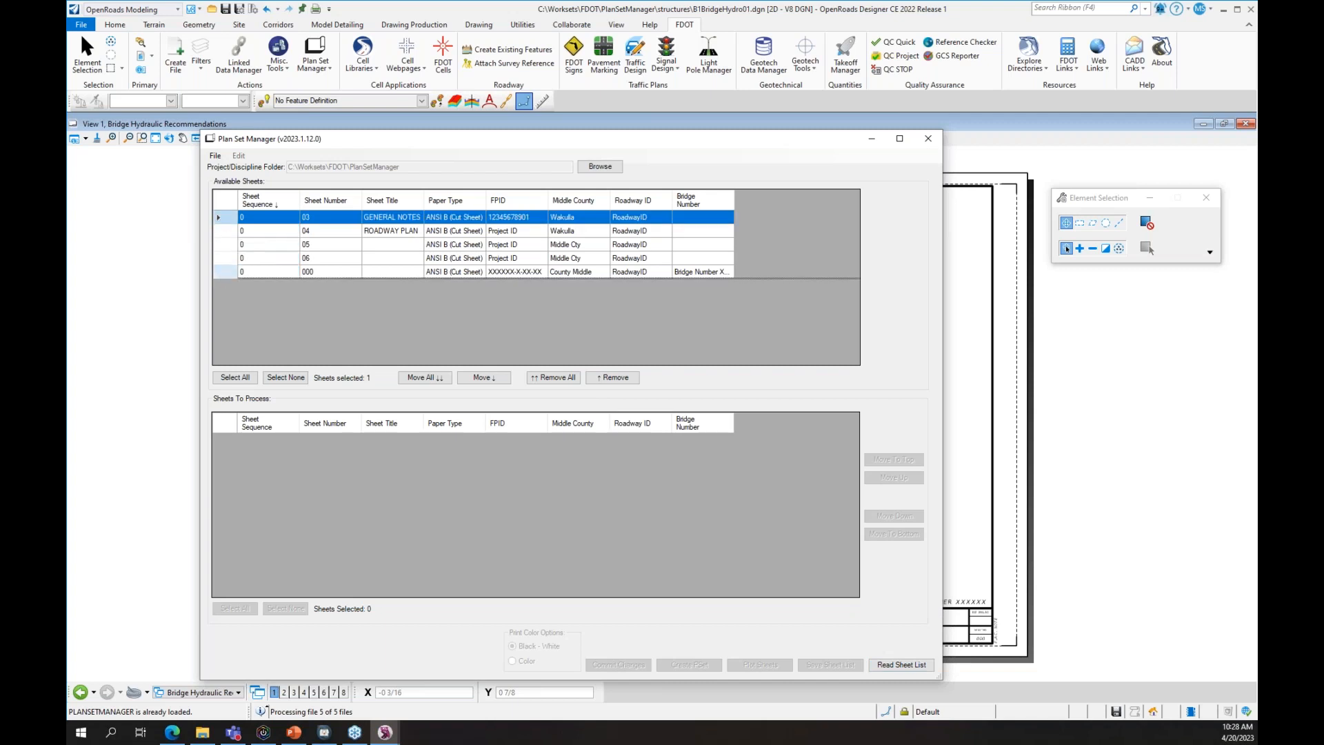
left_click(220, 272, "shift")
left_click(425, 377)
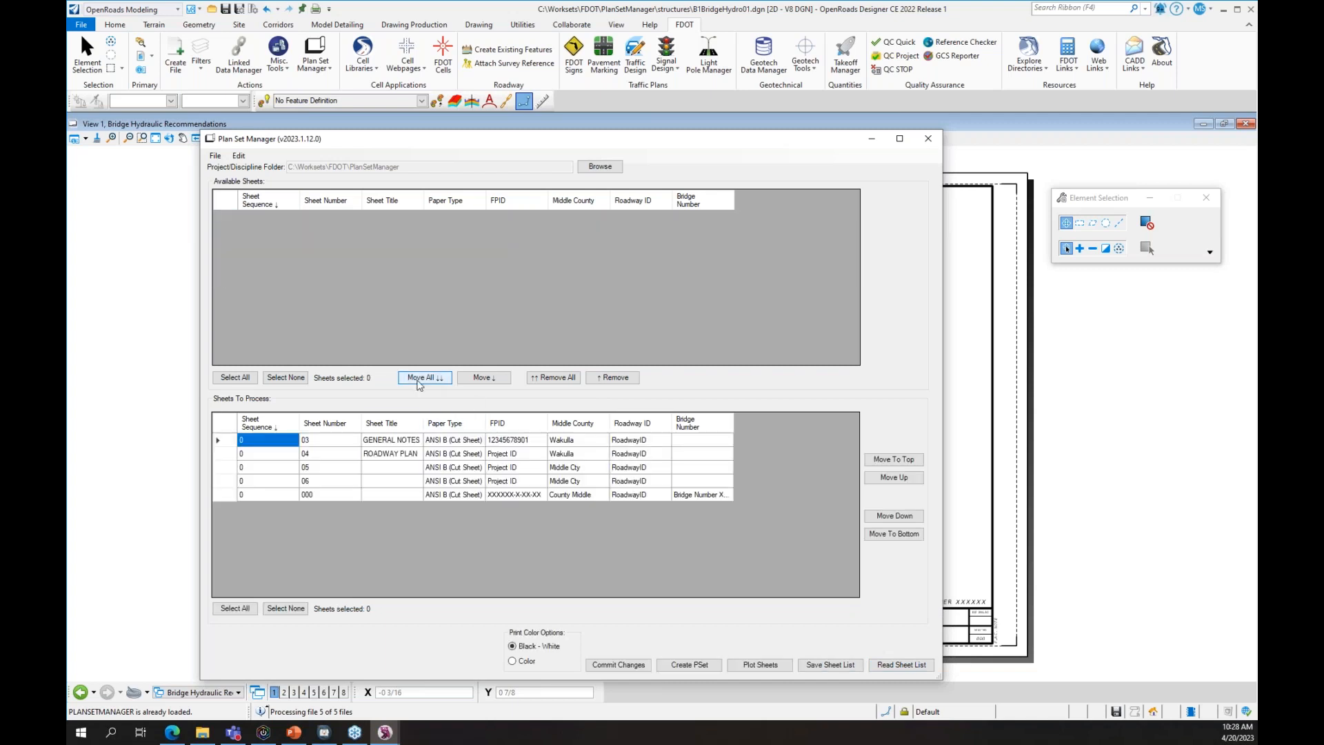
- Save the sheet list as SheetInfo.xlsx and dismiss the confirmation messages
left_click(838, 667)
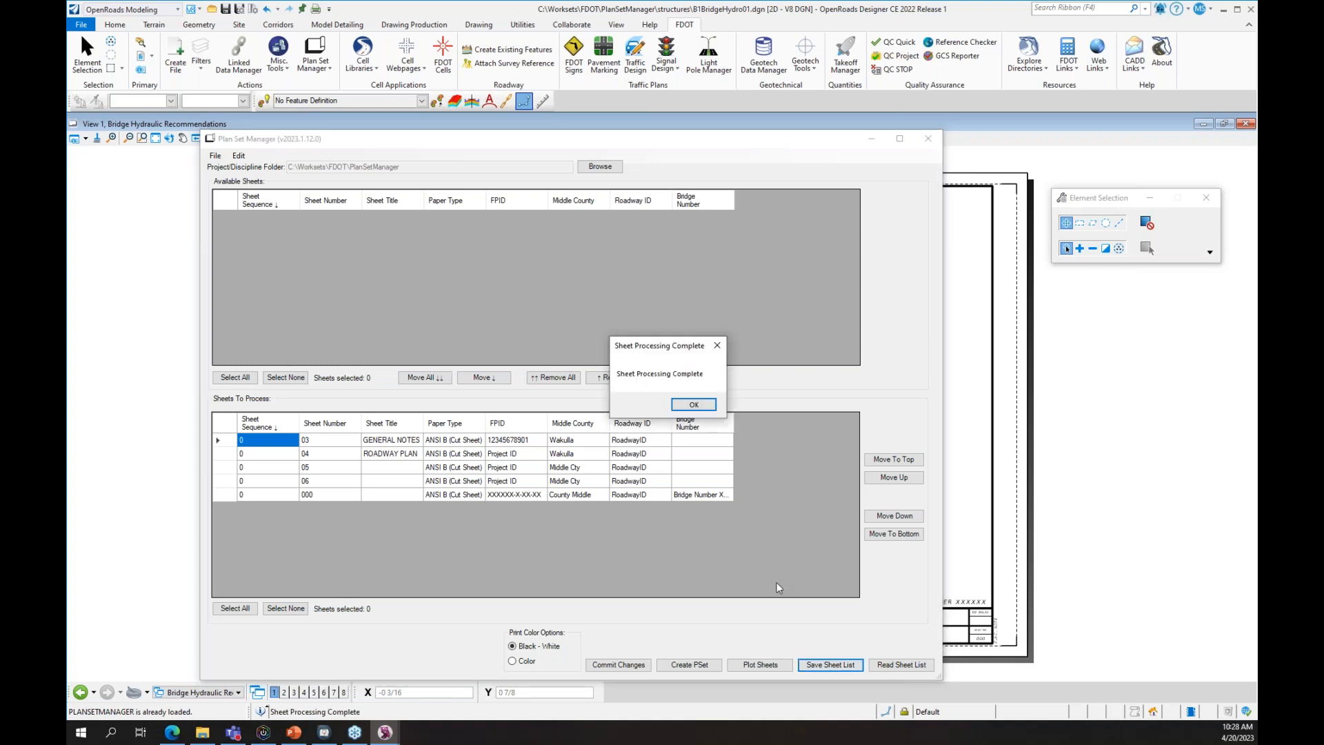
left_click(695, 404)
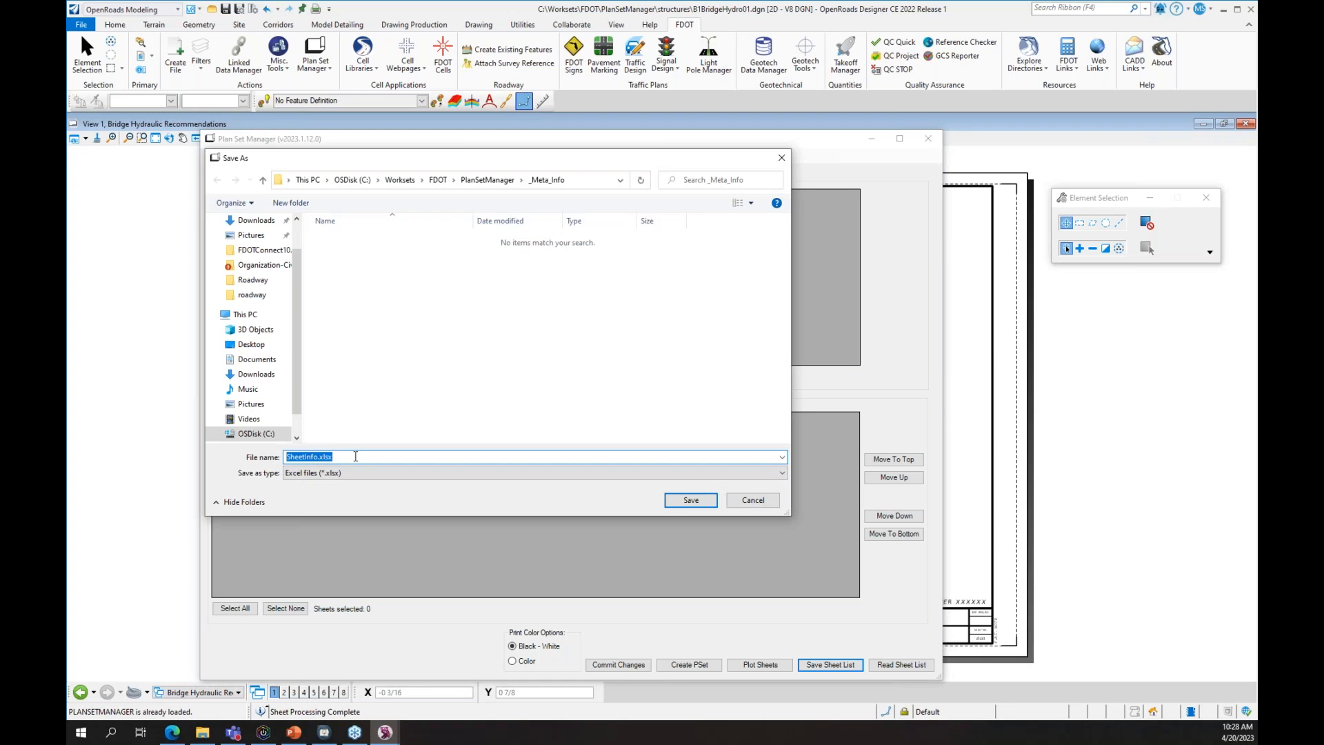
left_click(692, 501)
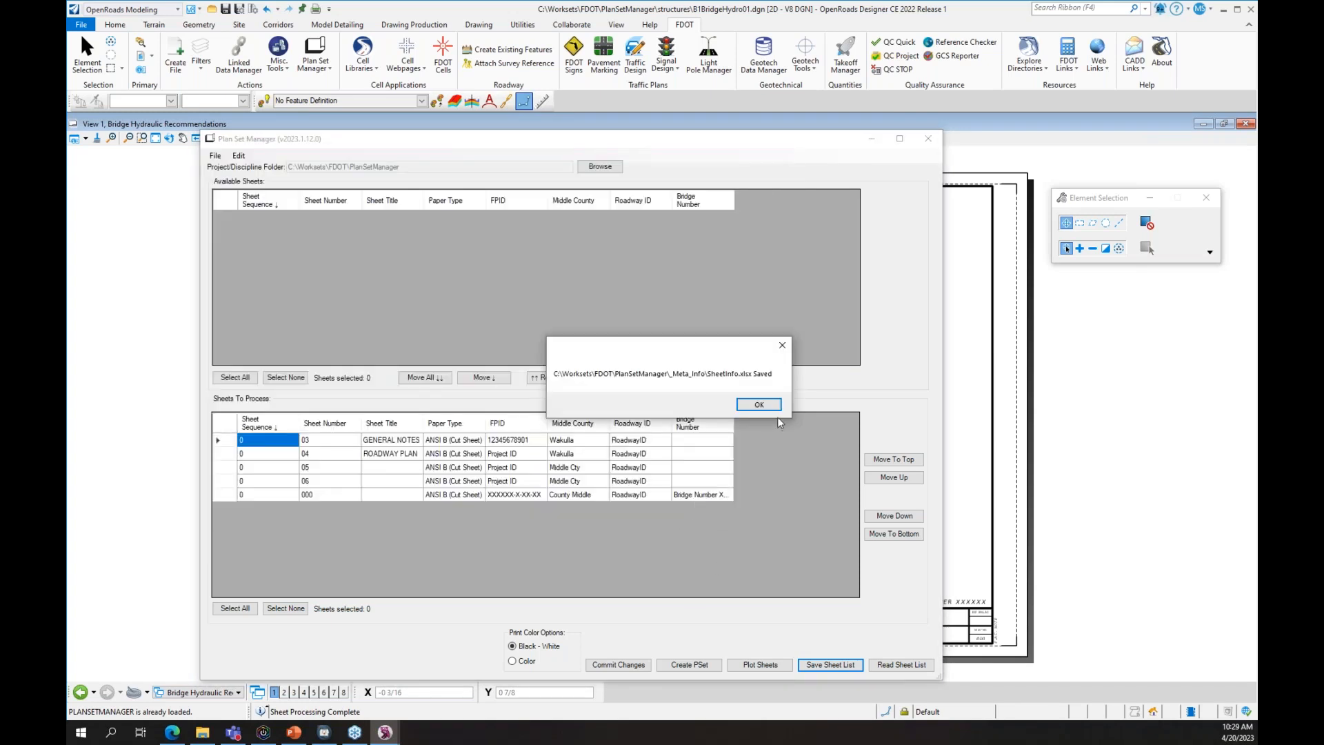
left_click(768, 410)
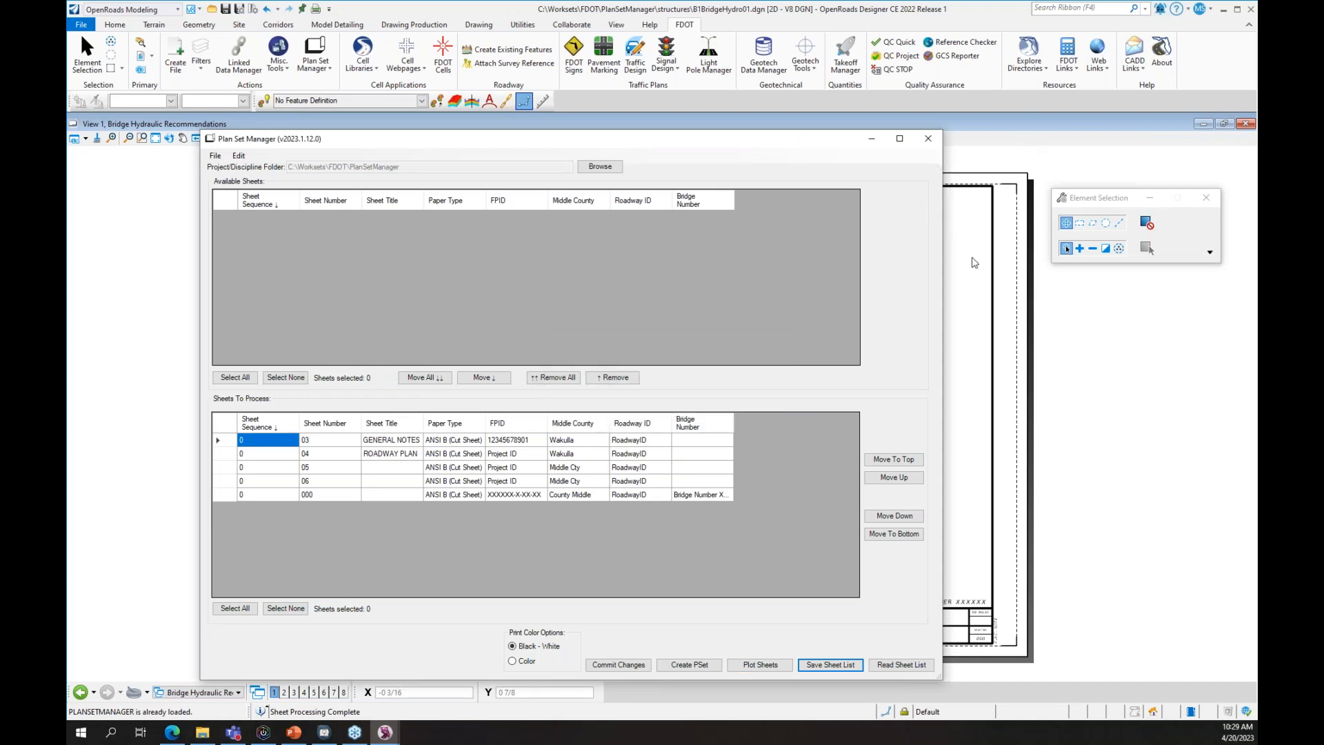
- Close Plan Set Manager and explore the current workset up to PlanSetManager\_Meta_Info
left_click(928, 138)
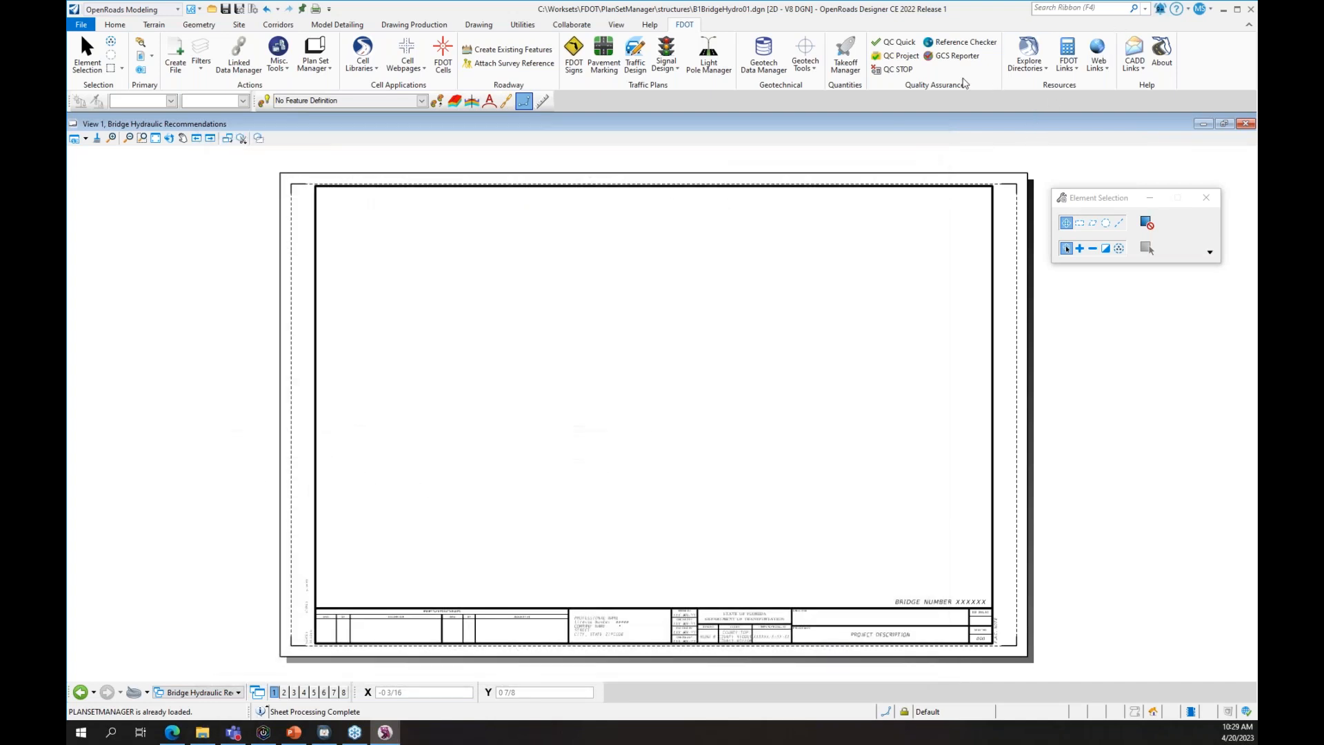
left_click(1042, 68)
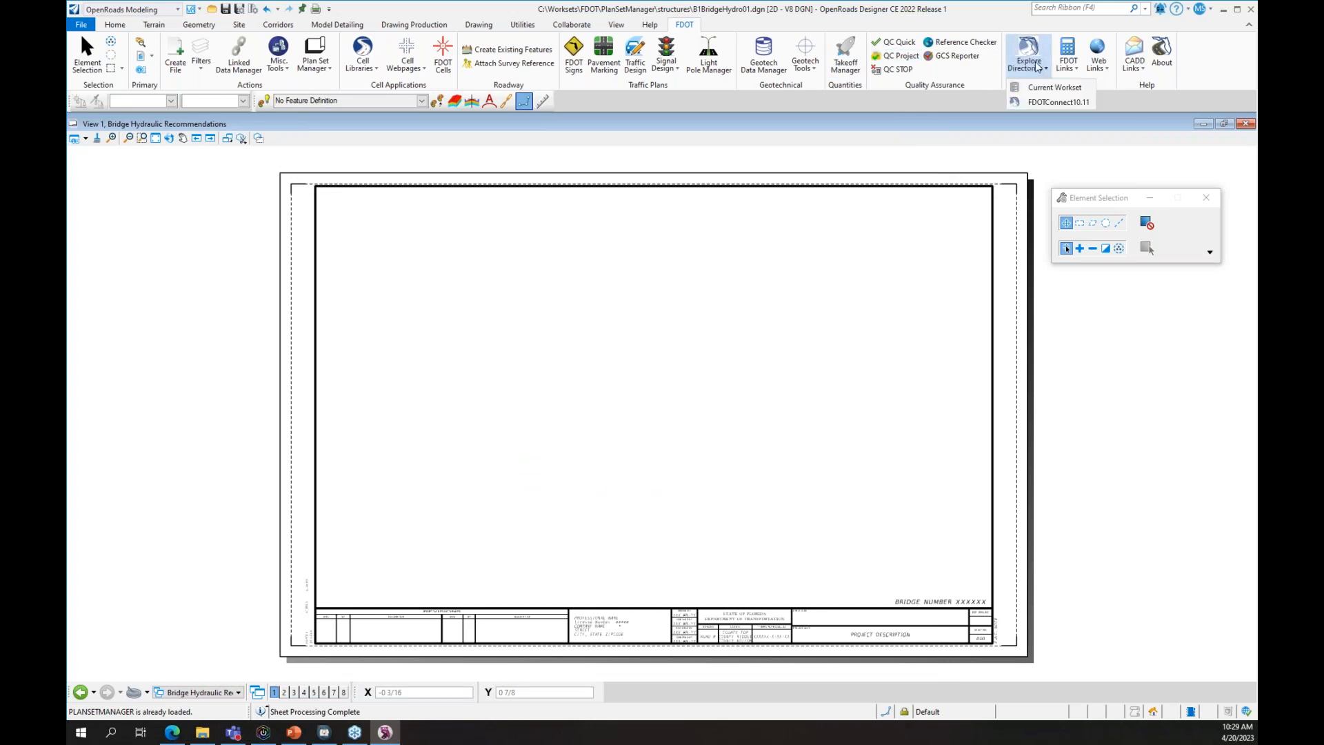
left_click(1053, 88)
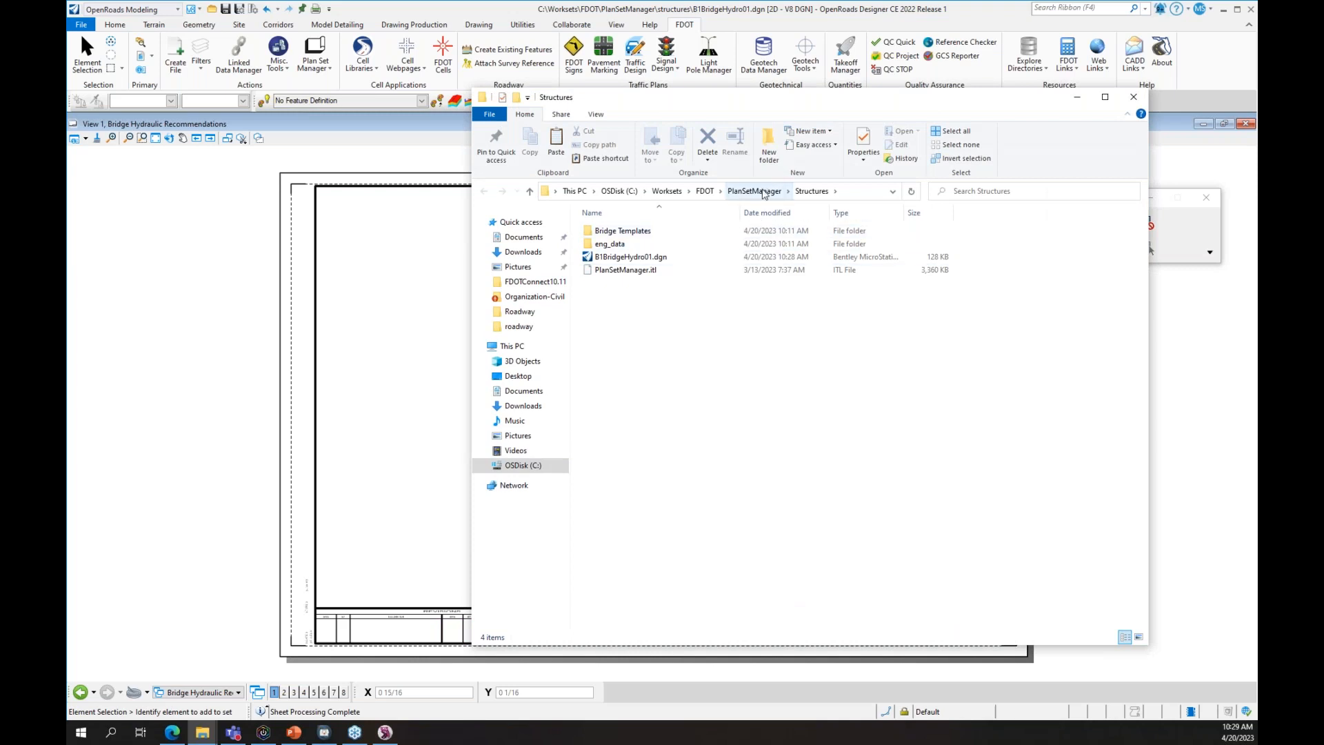
left_click(755, 191)
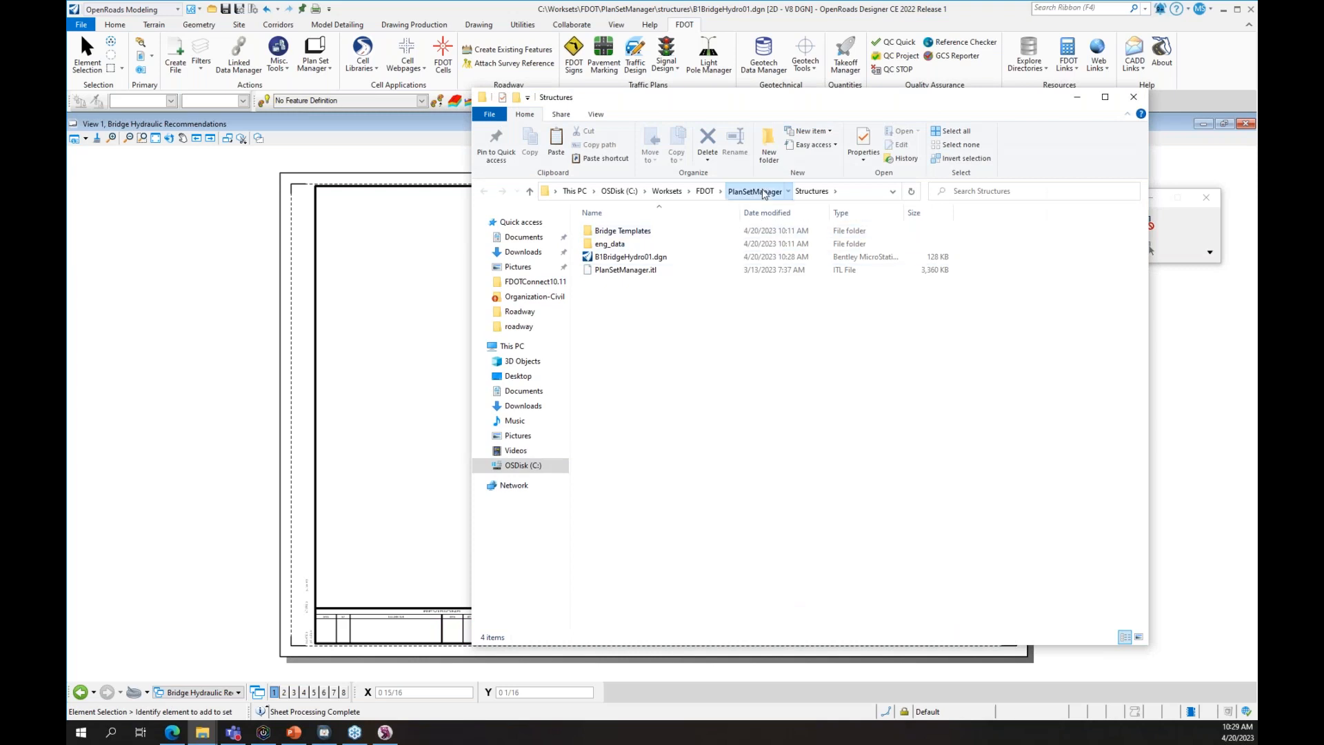
double_click(674, 232)
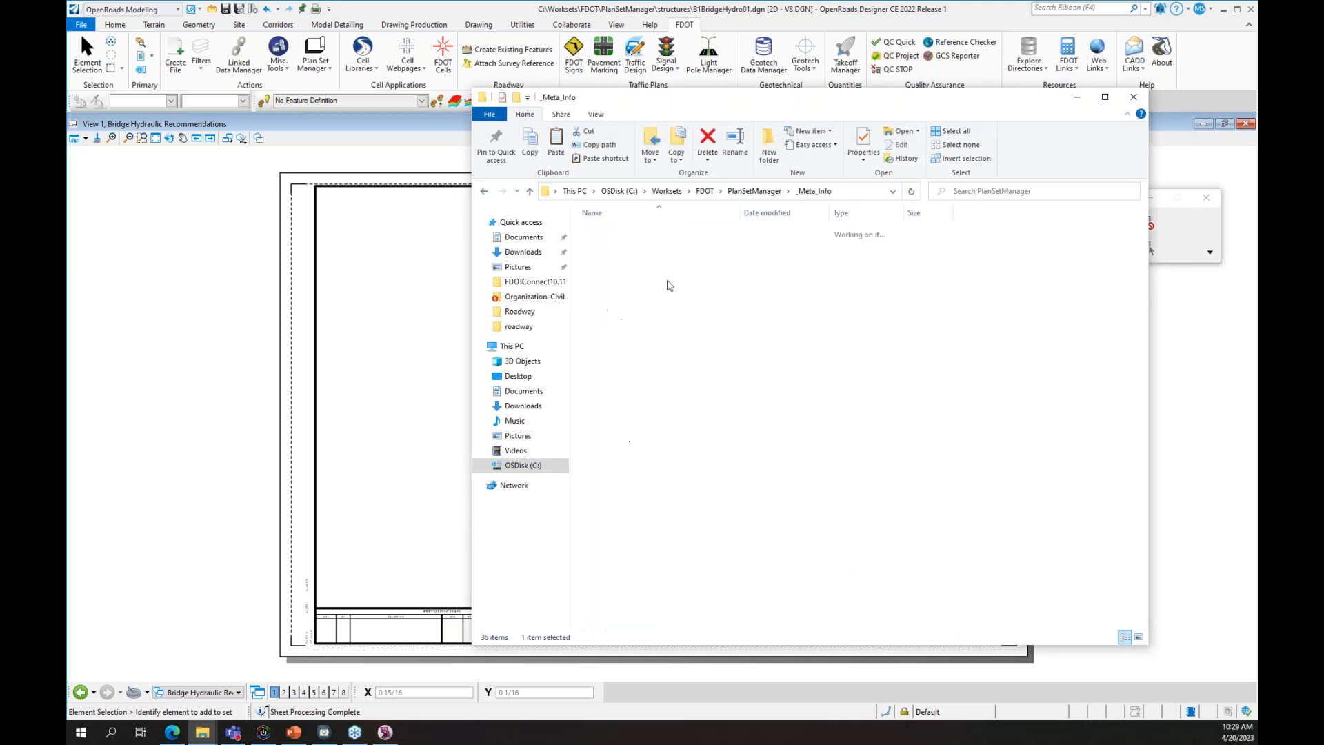
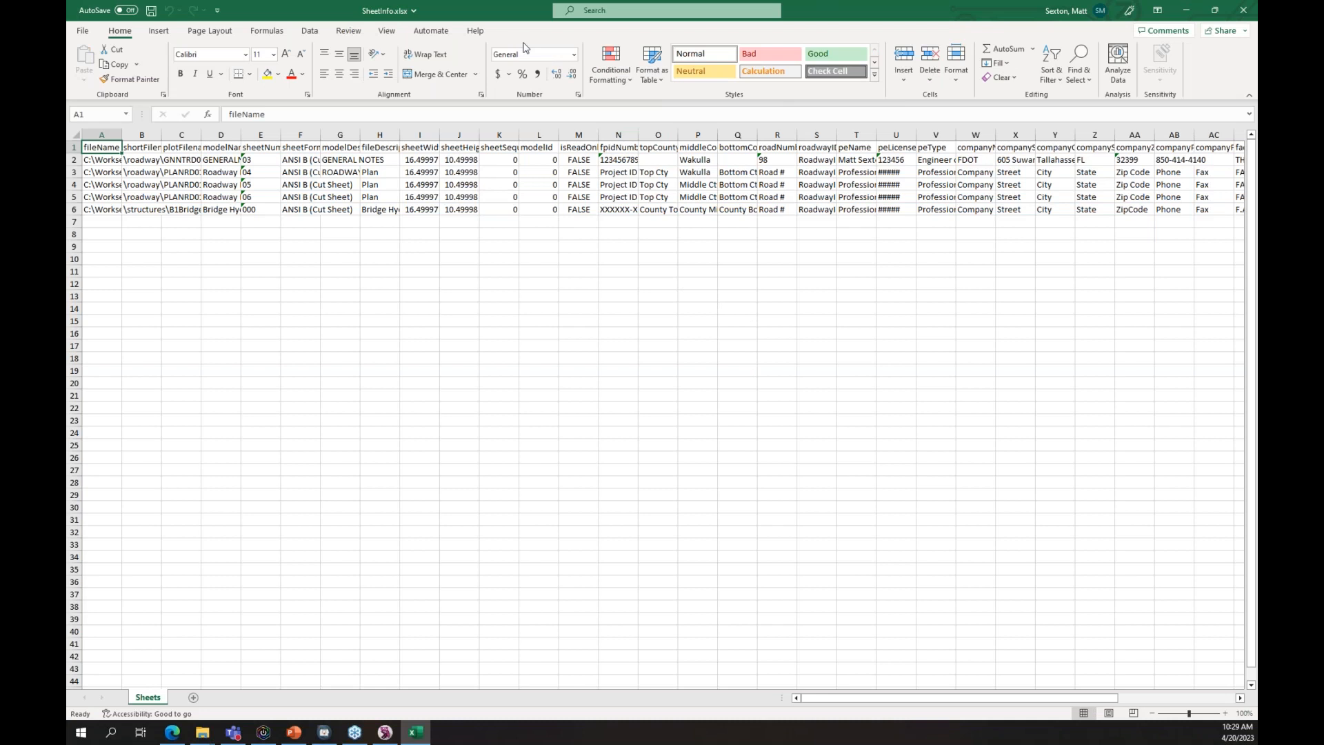
- Clear the top (O3:O6) and bottom (Q3:Q6) county entries and fill Wakulla down P3:P6
left_click_drag(893, 696, 725, 481)
left_click(867, 169)
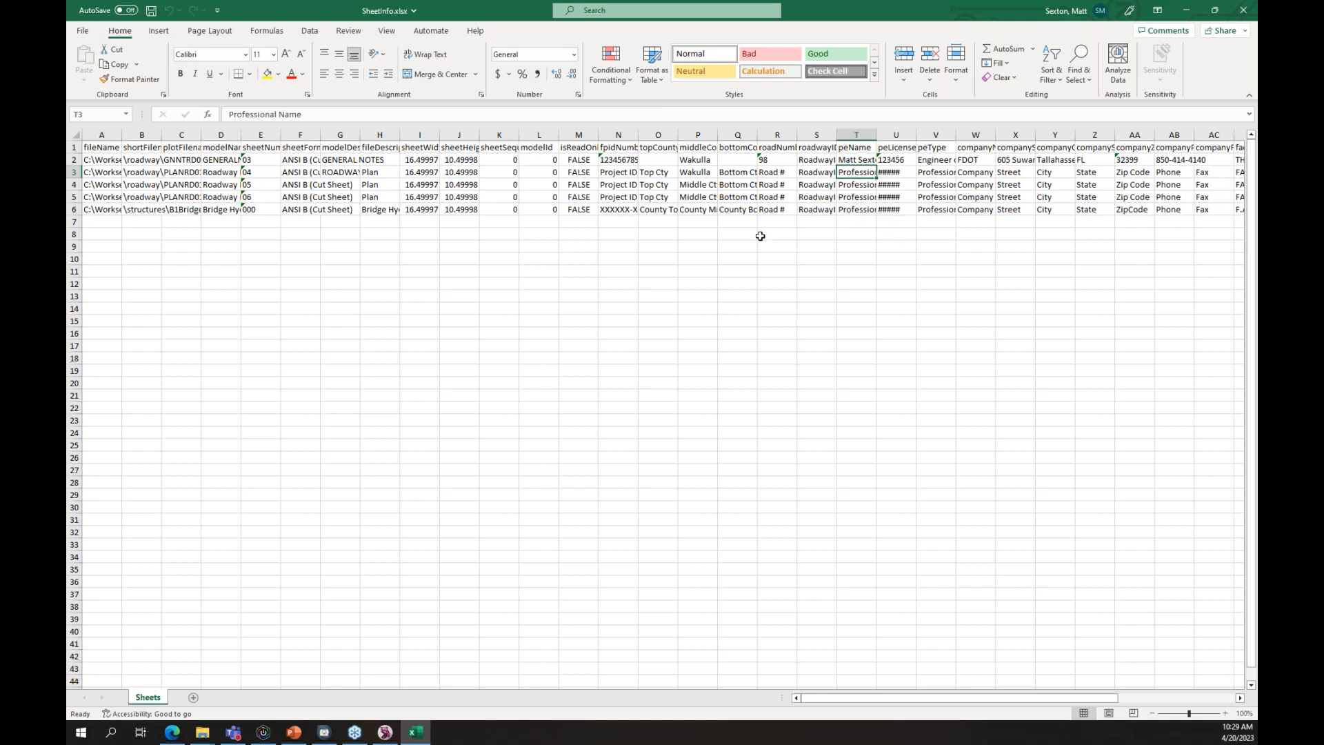
left_click(663, 176)
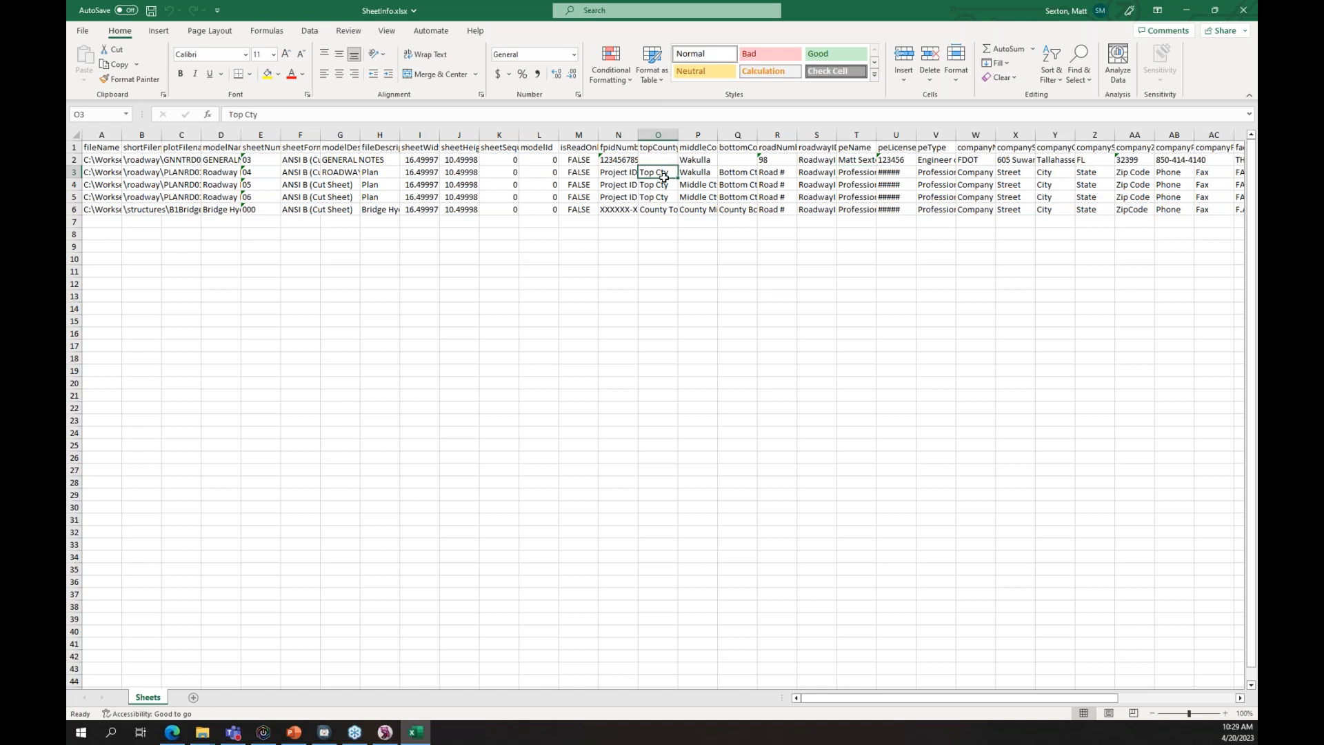
key("shift+Down")
key("shift+Down")
key("shift+Down")
key("Delete")
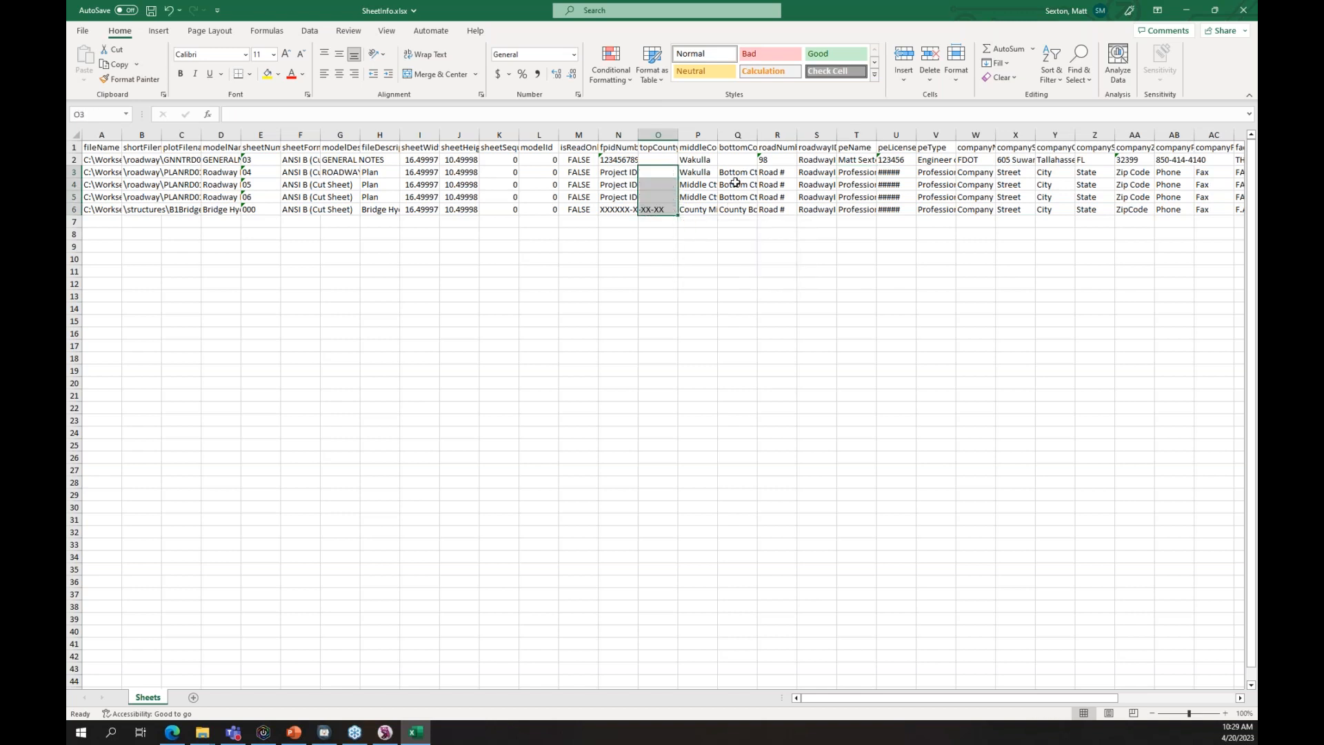
left_click_drag(735, 172, 737, 210)
key("Delete")
left_click(689, 171)
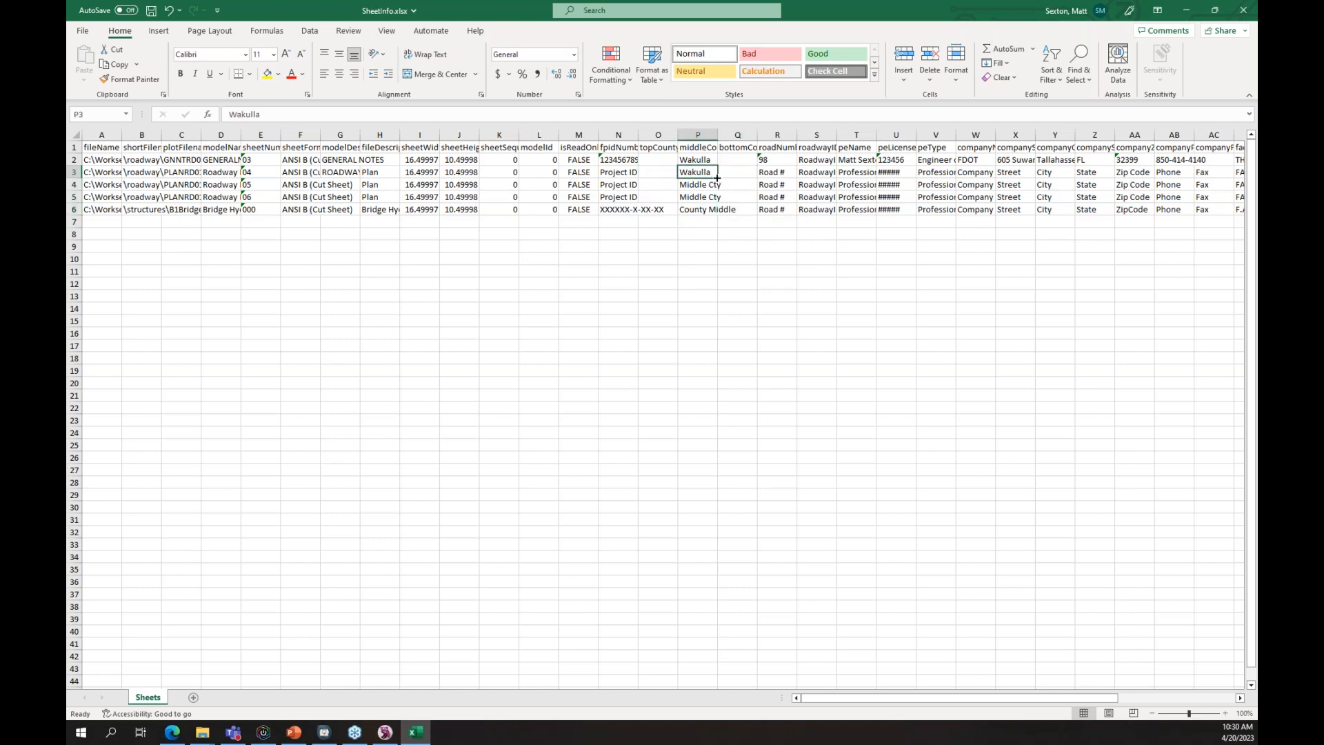
left_click_drag(715, 178, 717, 215)
- Enter road number 98 in cells R3 through R6
left_click(753, 321)
left_click(775, 160)
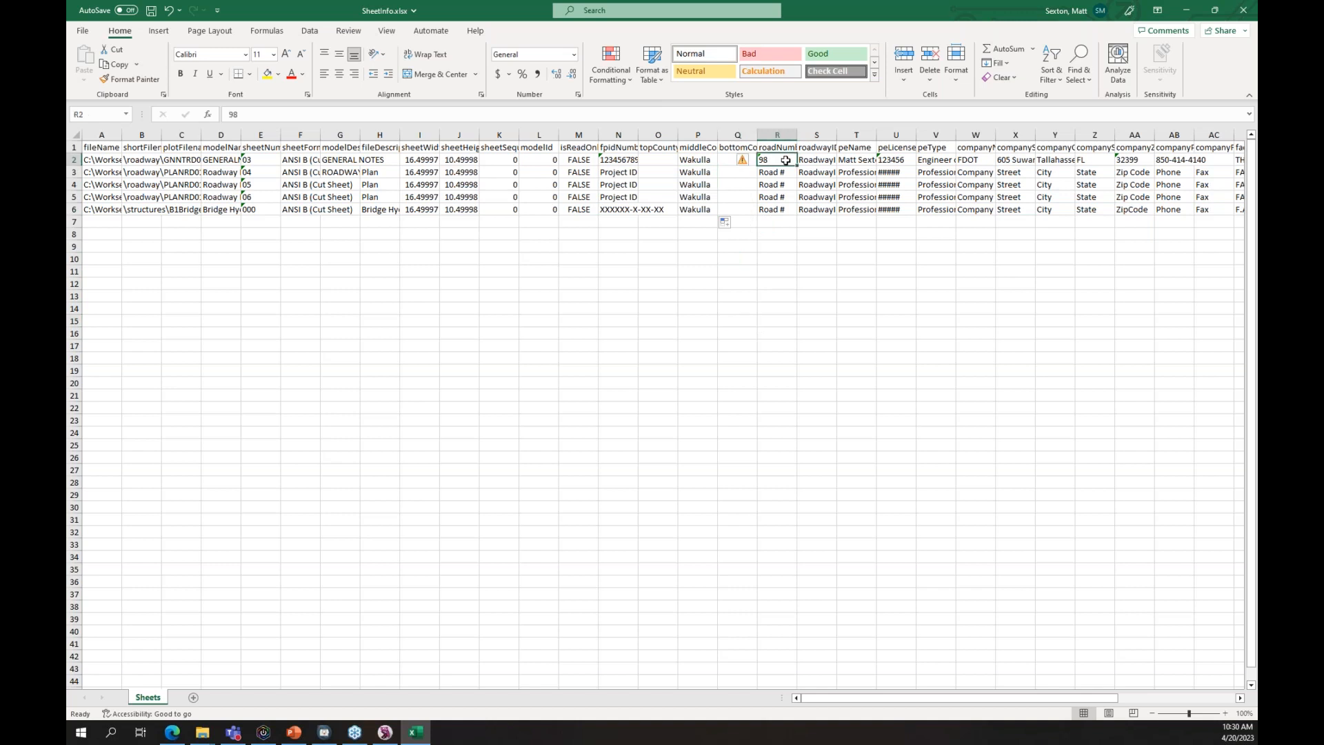
mouse_move(797, 166)
left_mouse_down()
mouse_move(791, 211)
mouse_move(783, 165)
left_mouse_up()
left_click(777, 172)
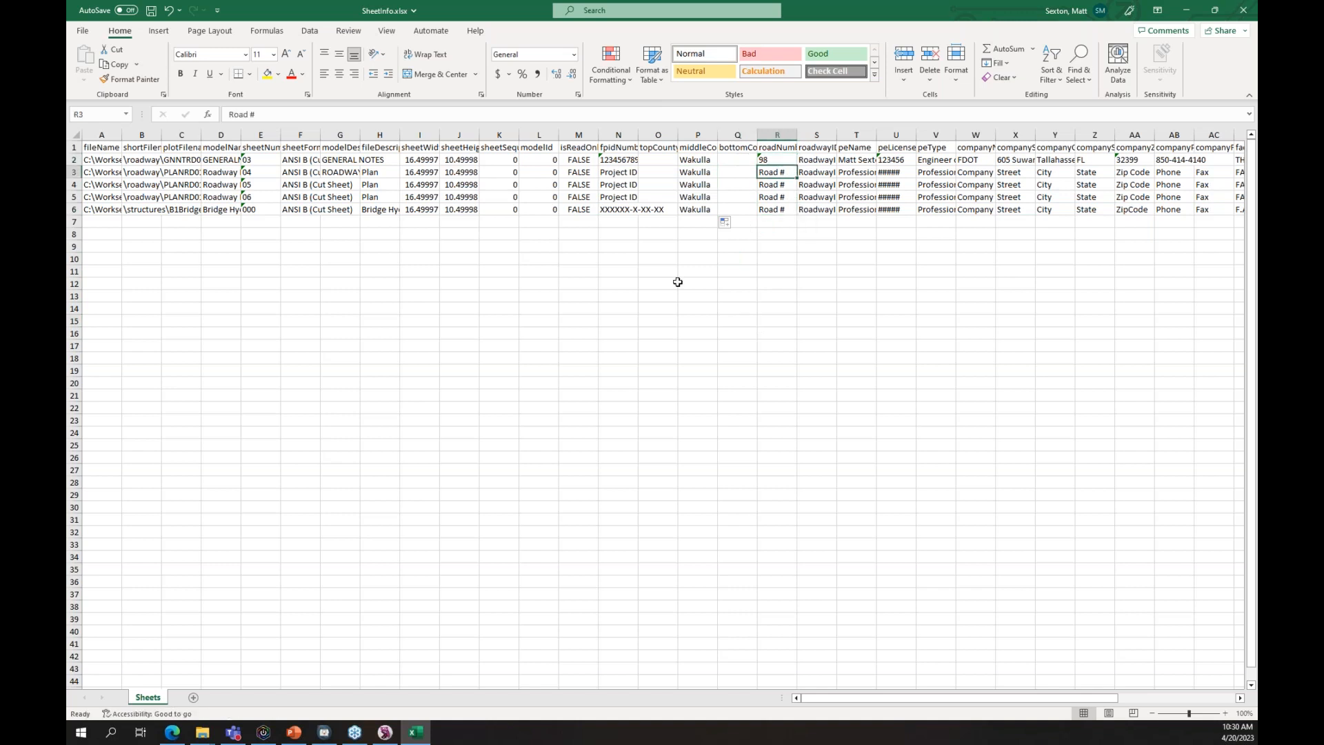
type("98")
key("Return")
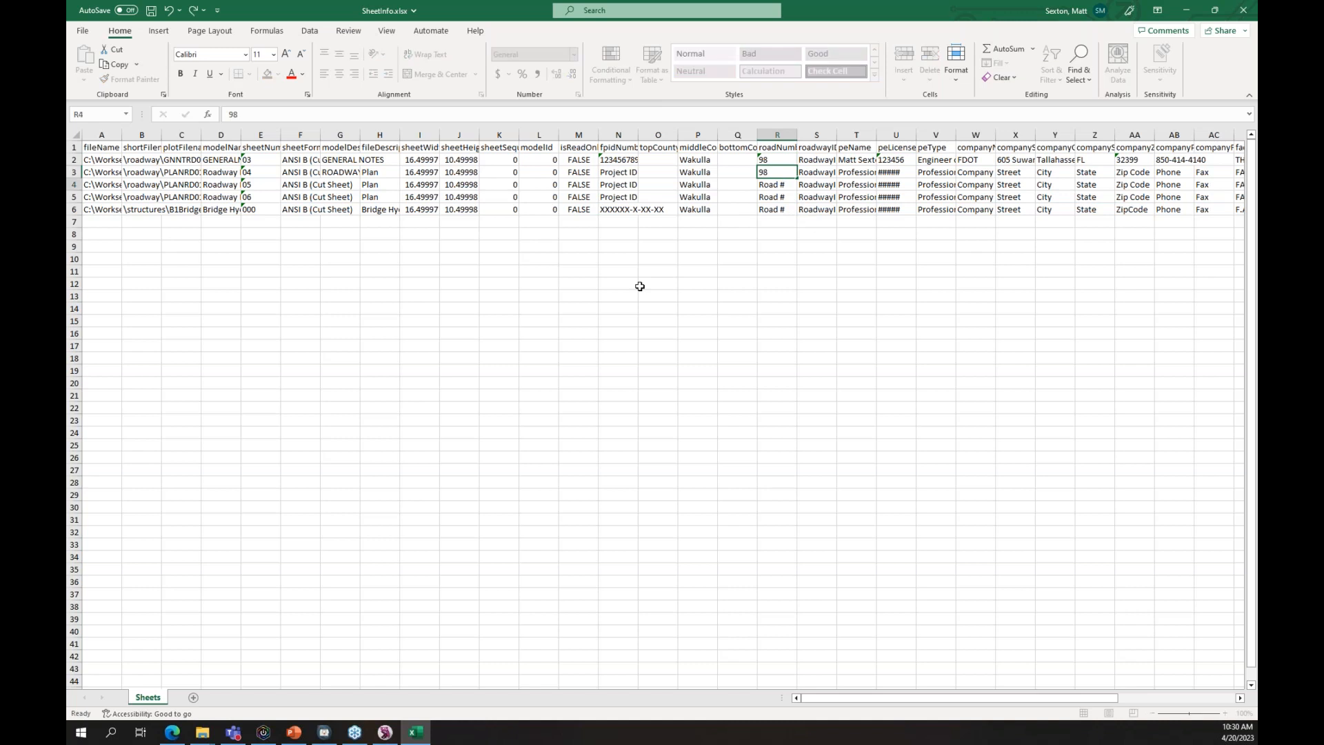
type("98")
key("Return")
type("98")
key("Return")
type("98")
key("Tab")
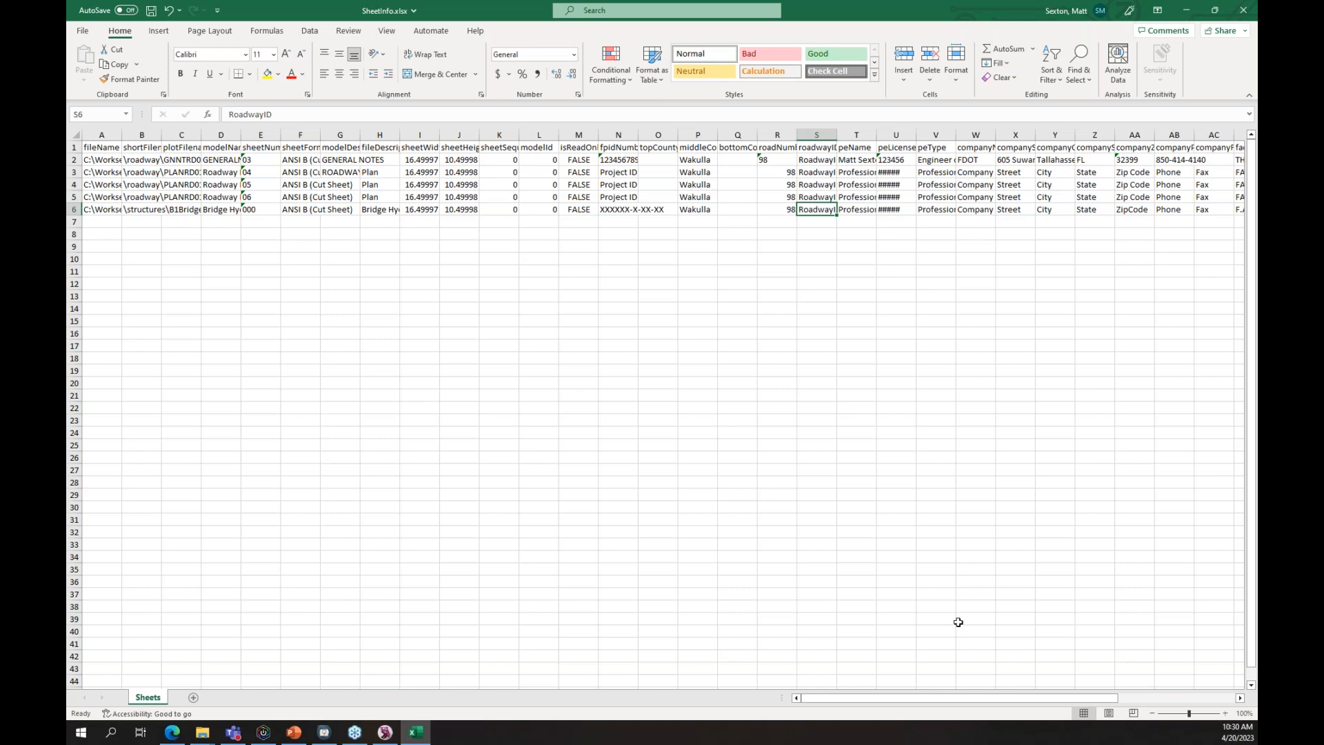
- Autofit column S to fit the roadwayID header
left_click(895, 701)
left_click_drag(894, 702, 926, 721)
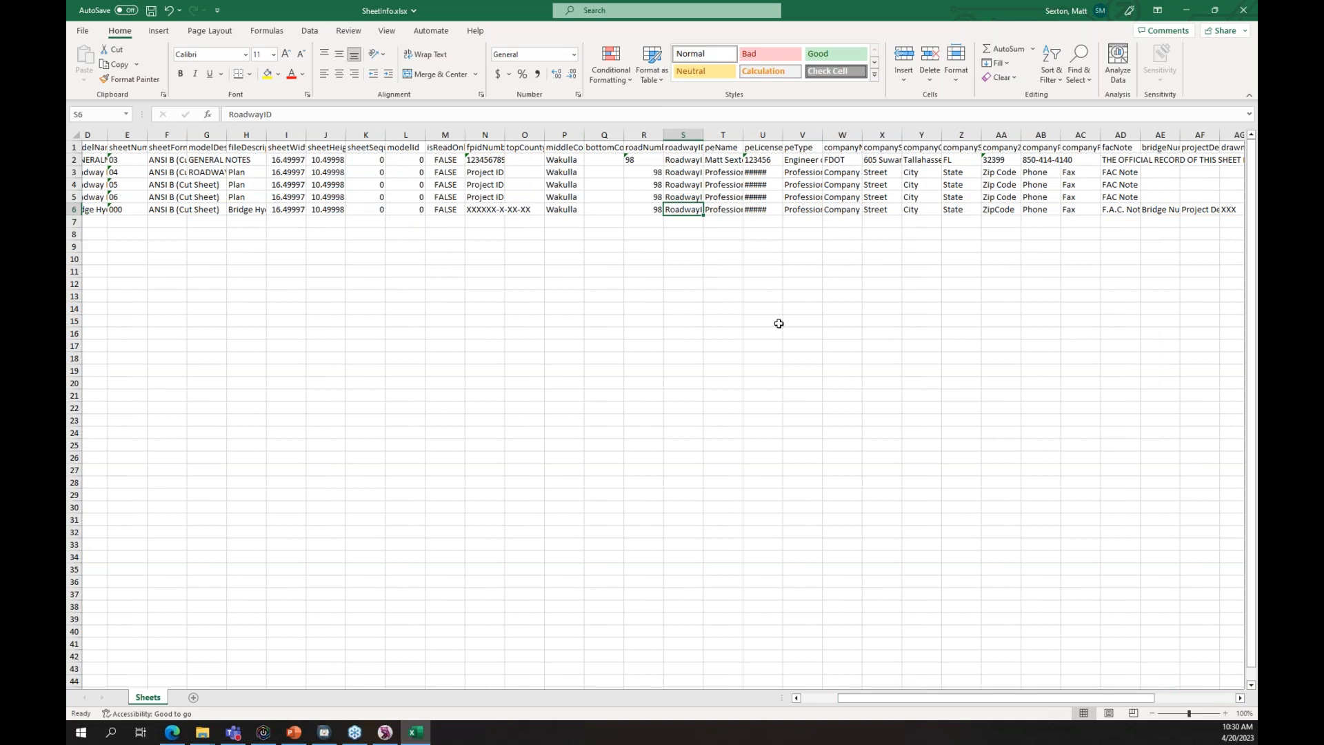
left_click_drag(705, 136, 704, 139)
double_click(705, 139)
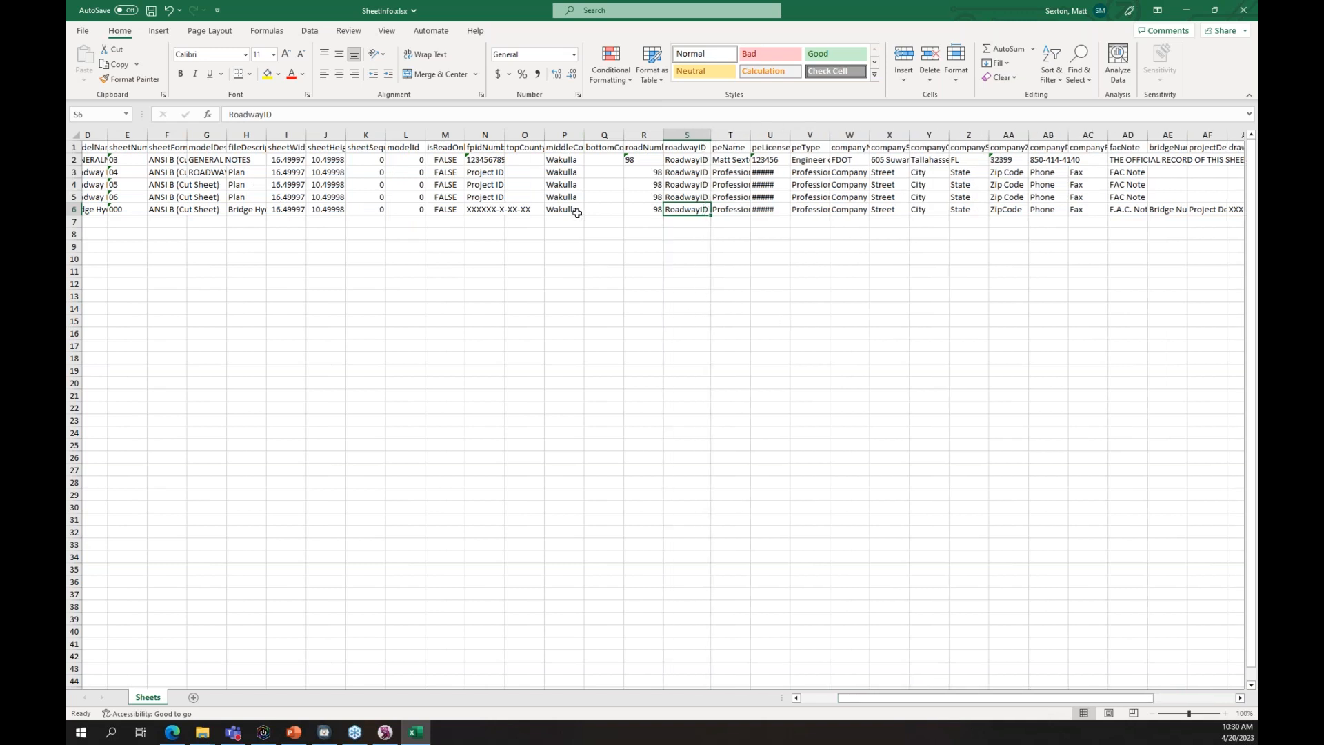
left_click(495, 159)
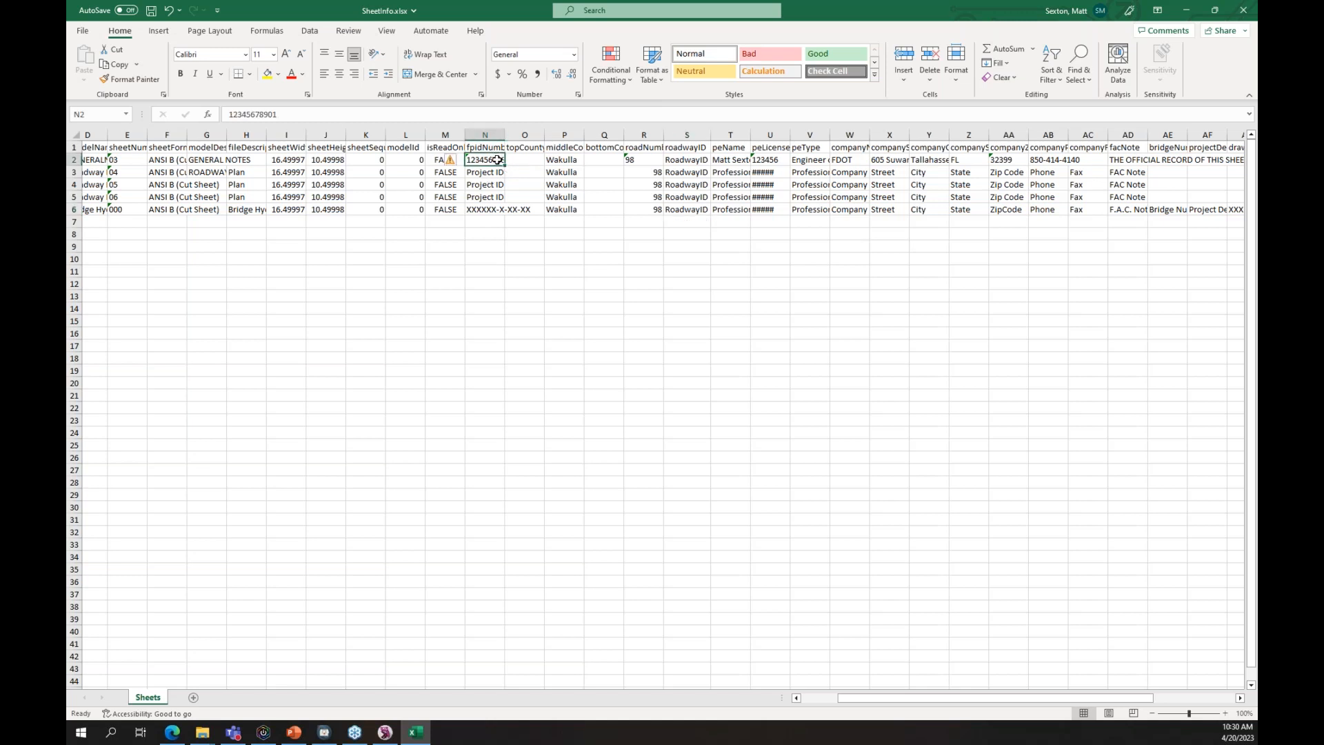
left_click_drag(497, 161, 491, 190)
left_click(679, 404)
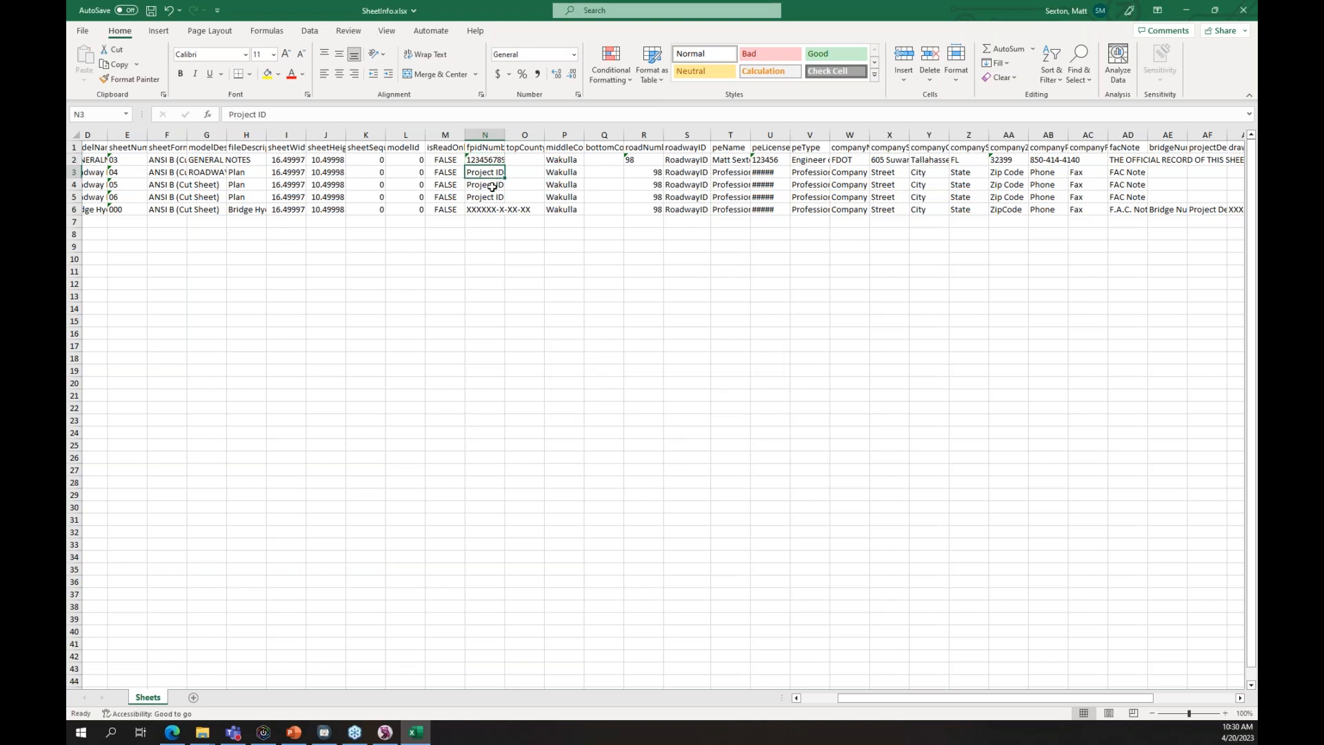
mouse_move(494, 178)
left_mouse_down()
mouse_move(508, 182)
mouse_move(492, 189)
left_mouse_up()
type("12345678901")
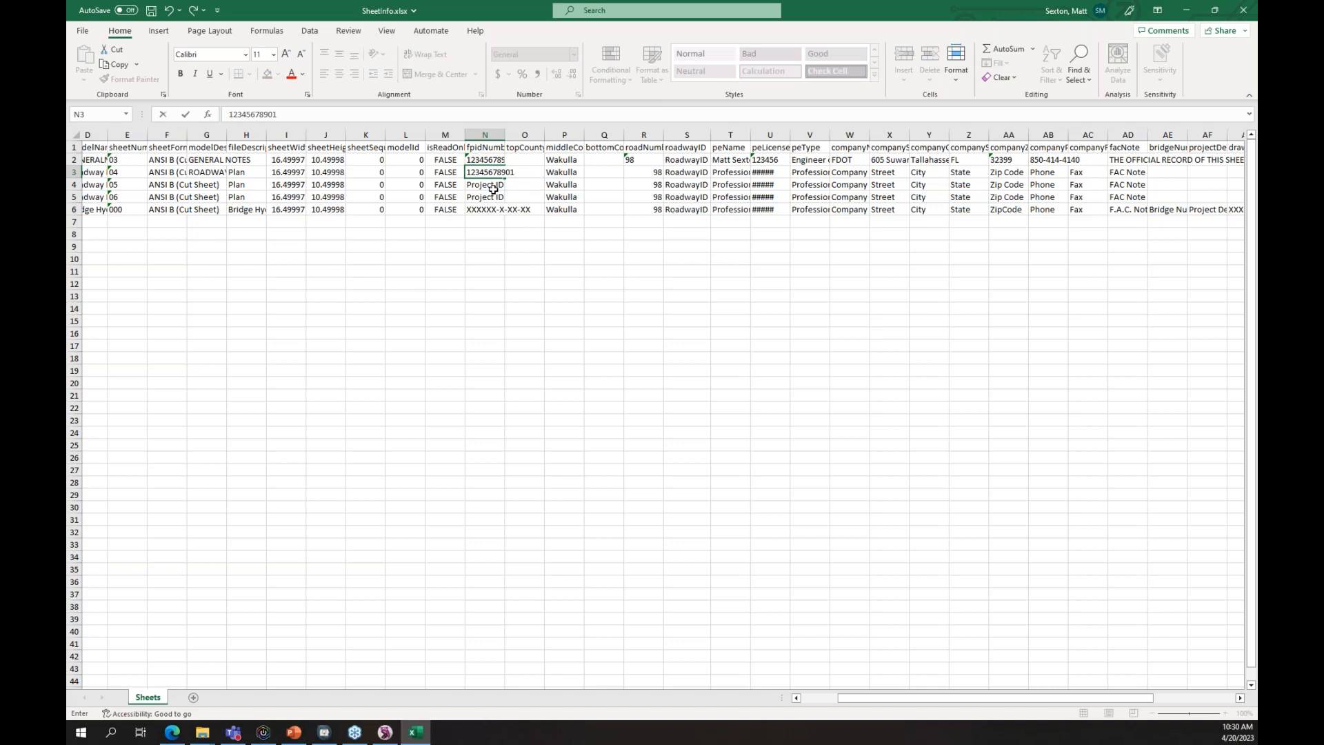
key("Return")
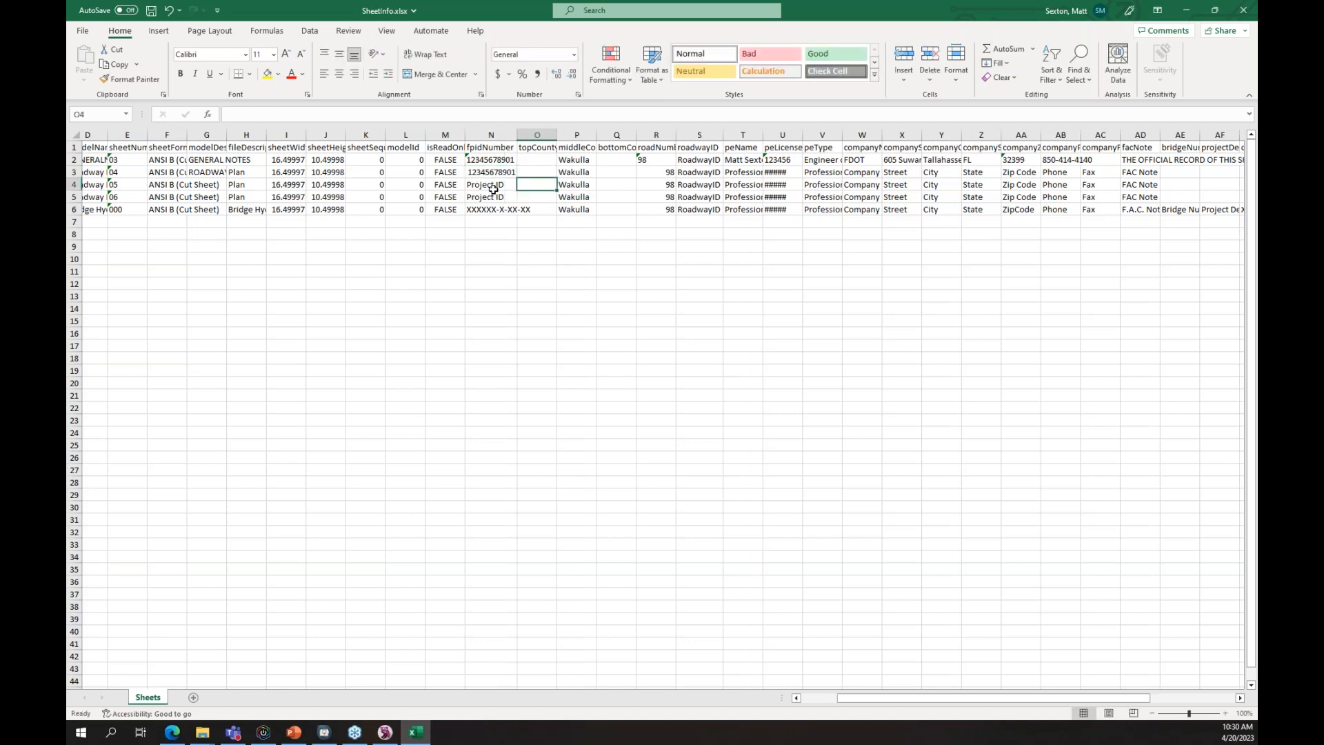
type("12345678901")
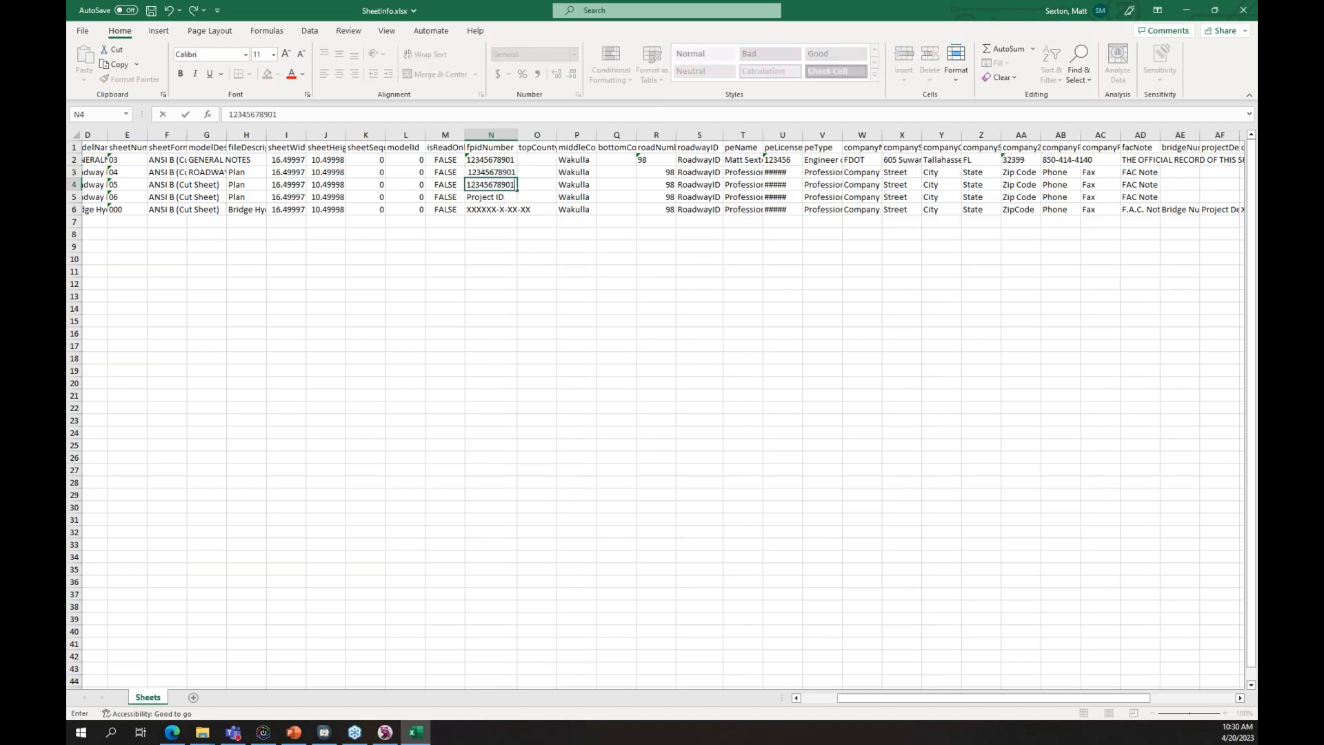
key("Return")
type("12345678901")
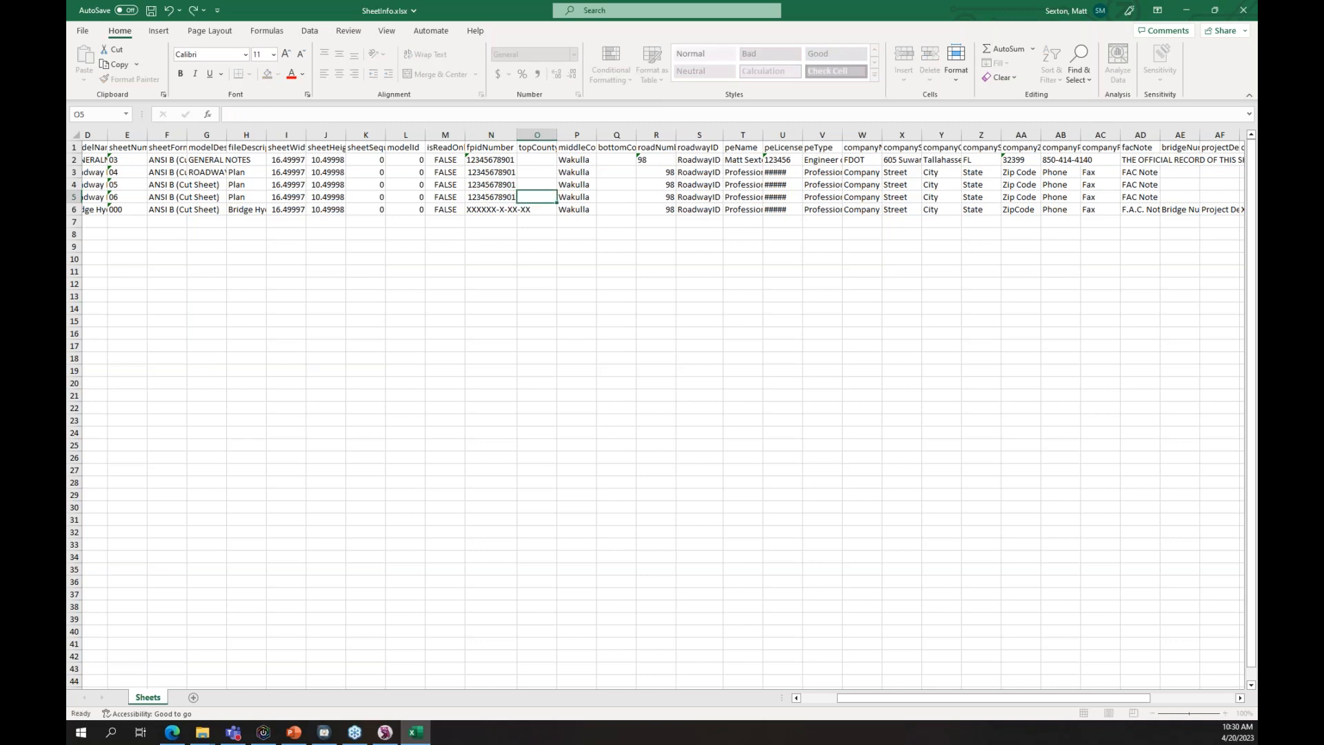
key("Return")
type("12345678901")
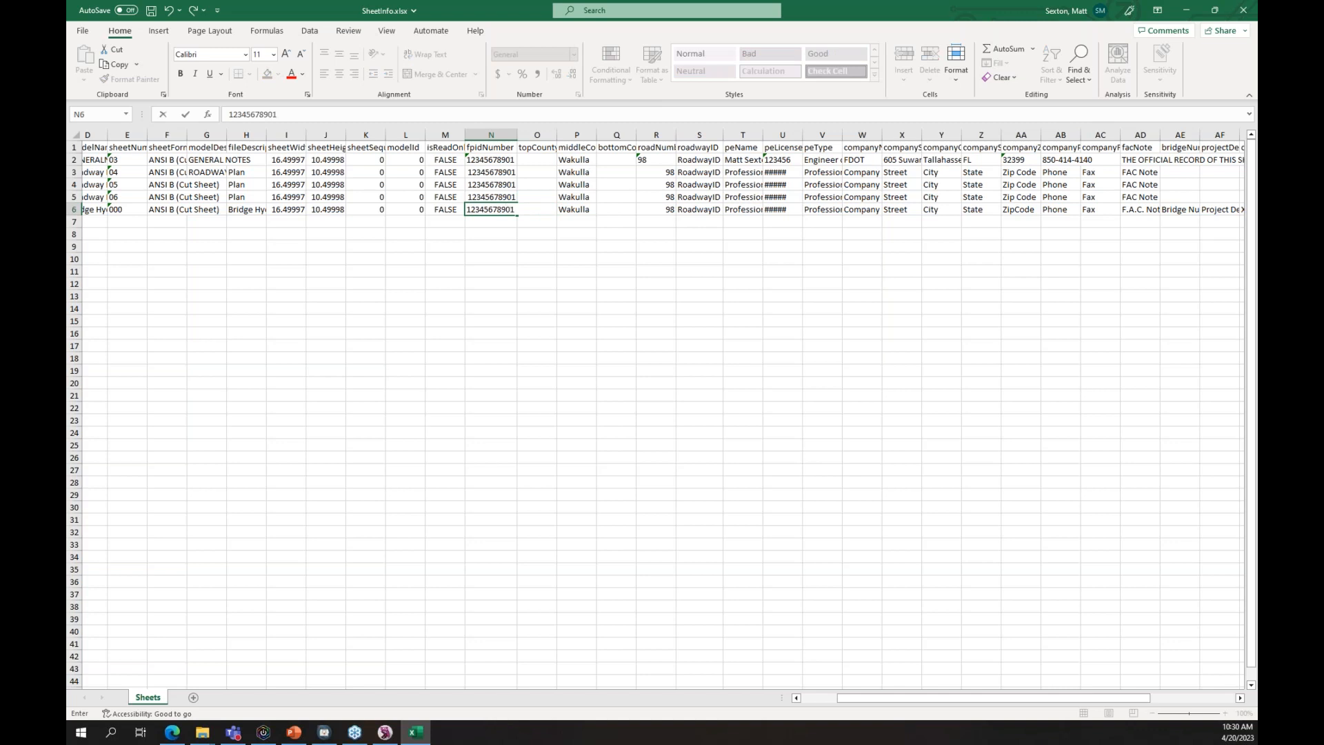
key("Tab")
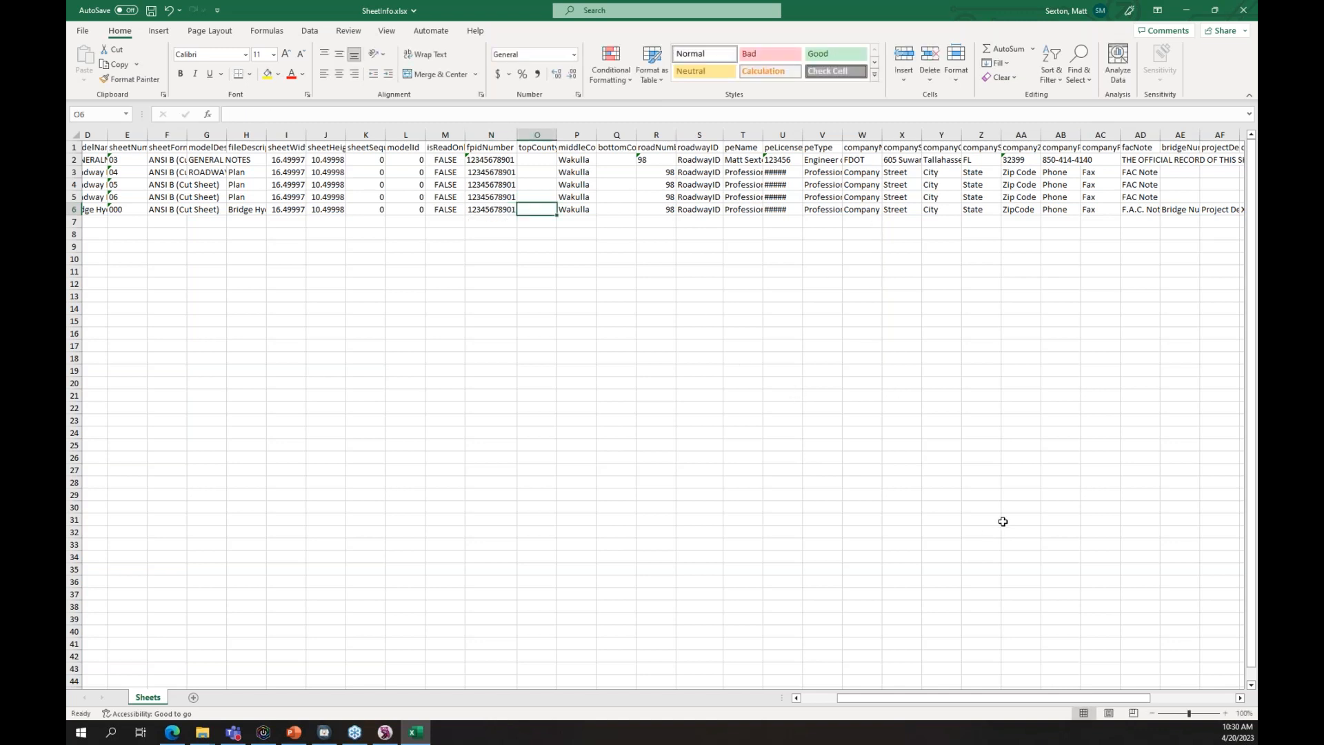
- Widen column G to show modelDescription, then save SheetInfo.xlsx and exit Excel
left_click_drag(226, 136, 261, 142)
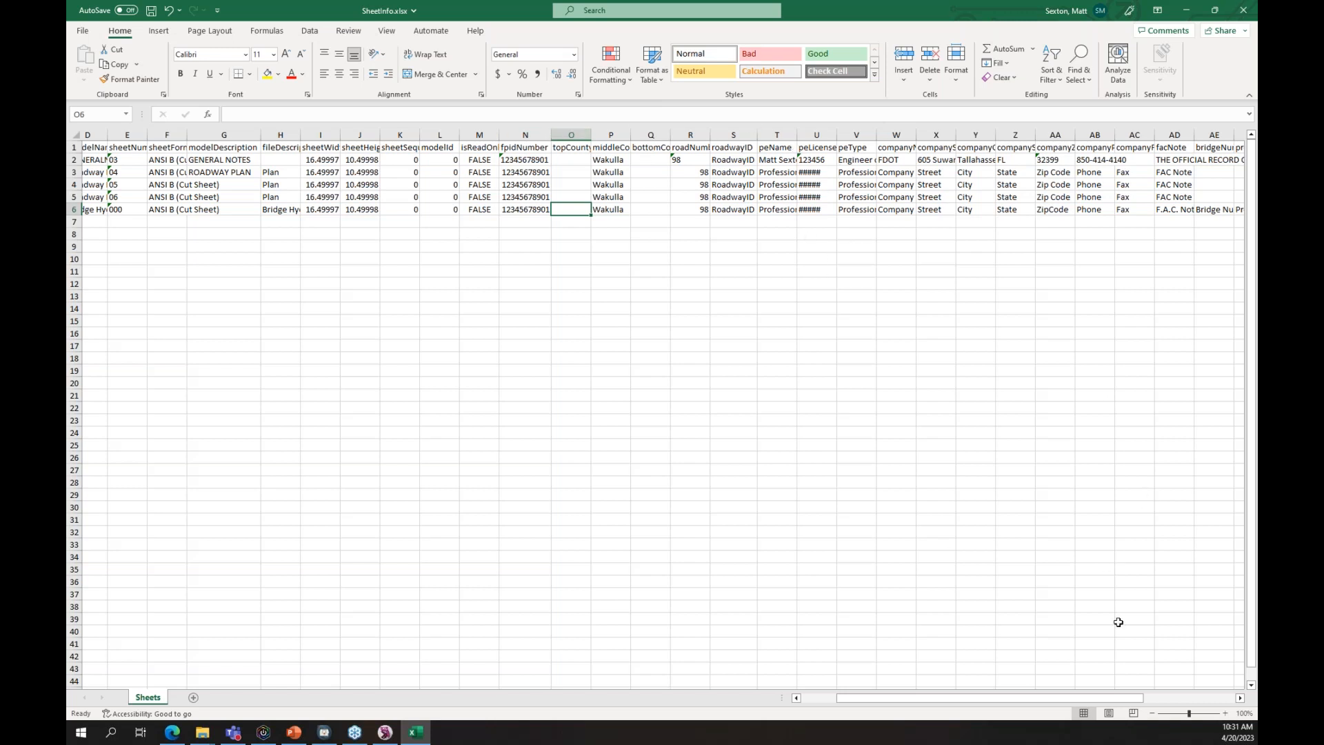
left_click_drag(1137, 698, 1241, 696)
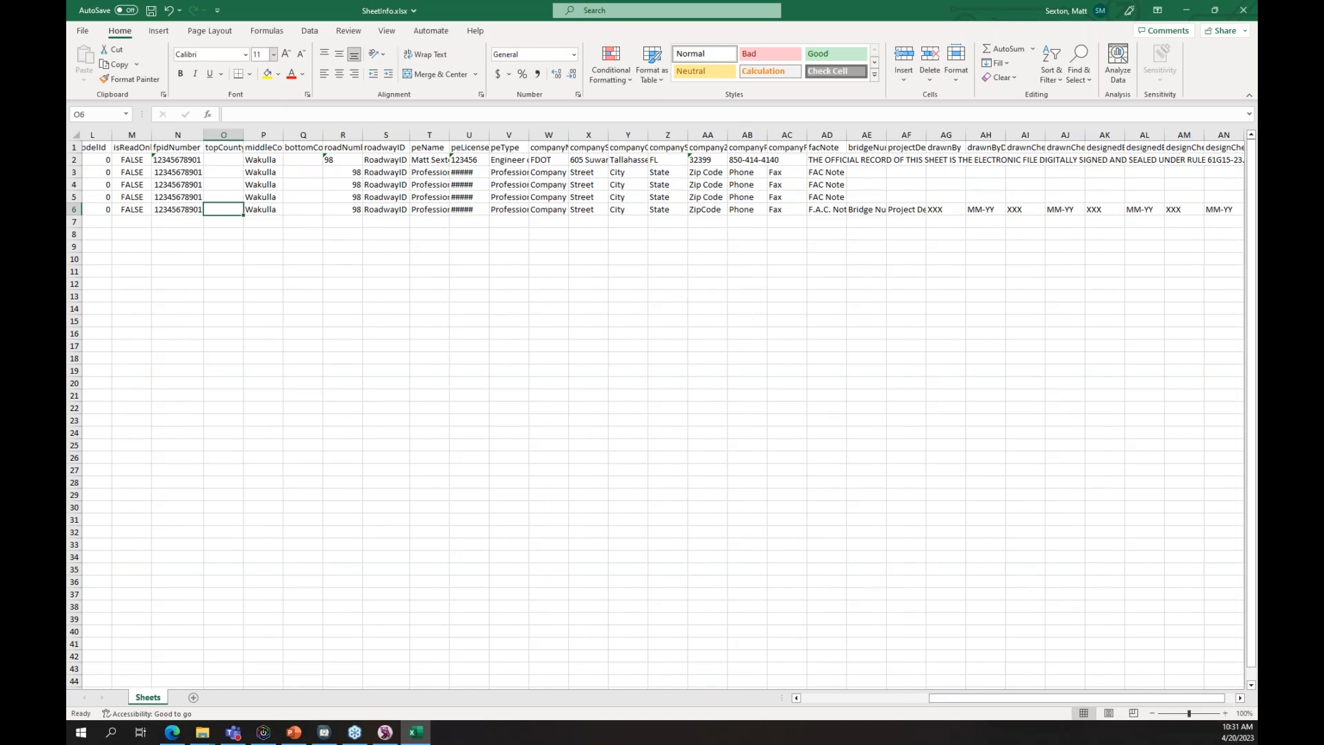
left_click(152, 11)
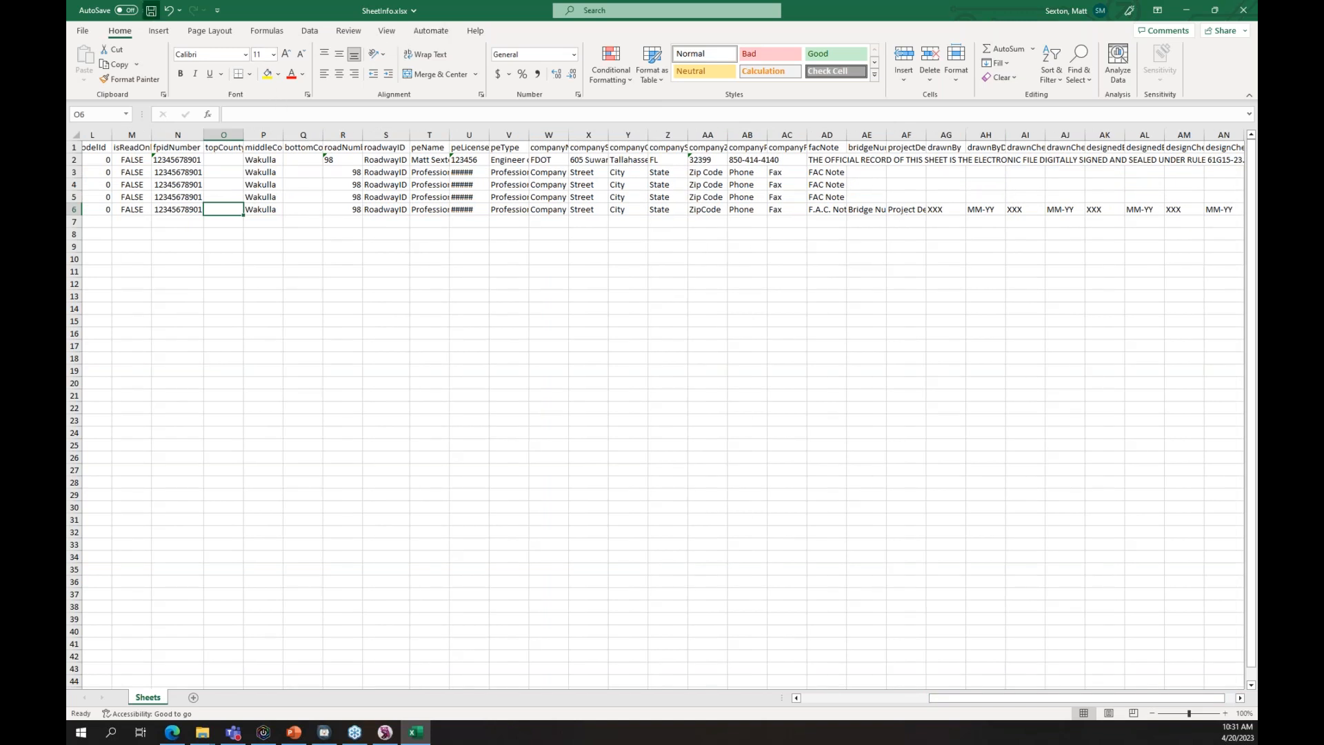
left_click(1243, 10)
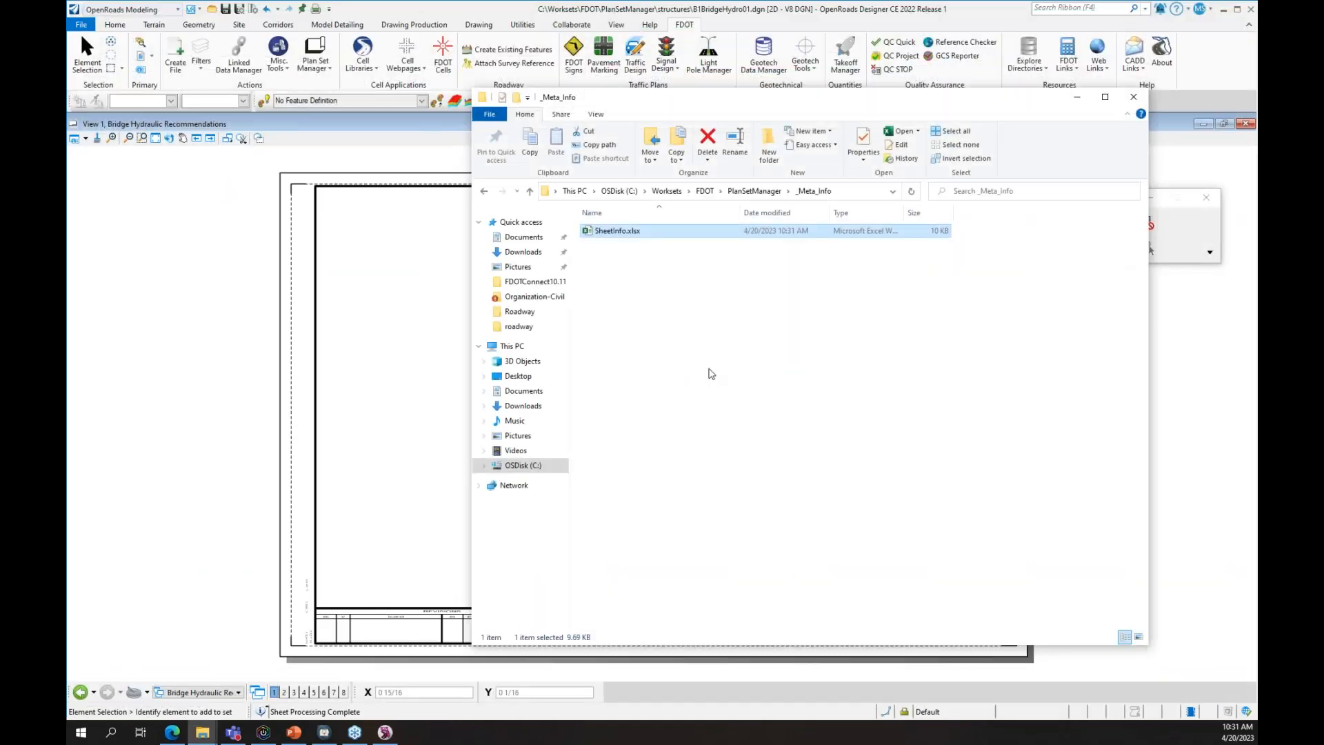
- Reopen Plan Set Manager on the PlanSetManager folder with all five sheets queued for processing
left_click(693, 64)
left_click(316, 58)
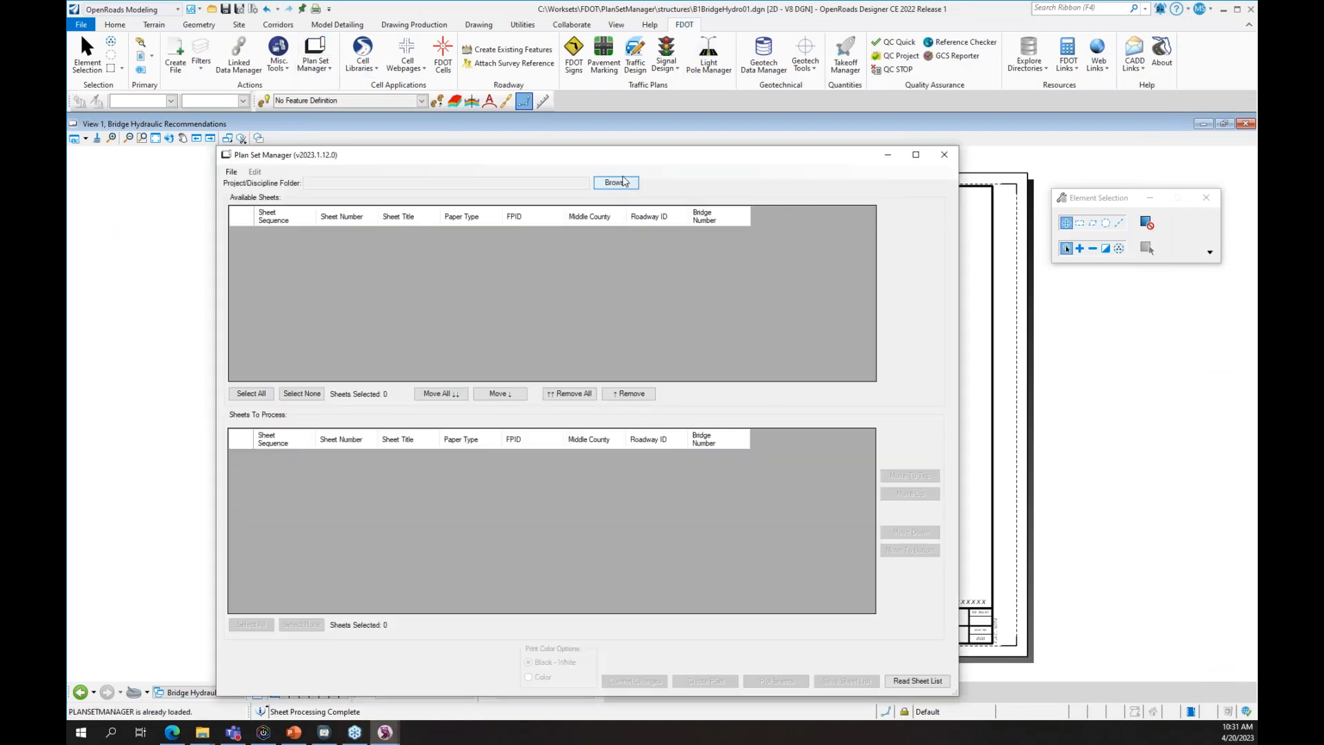
left_click(624, 181)
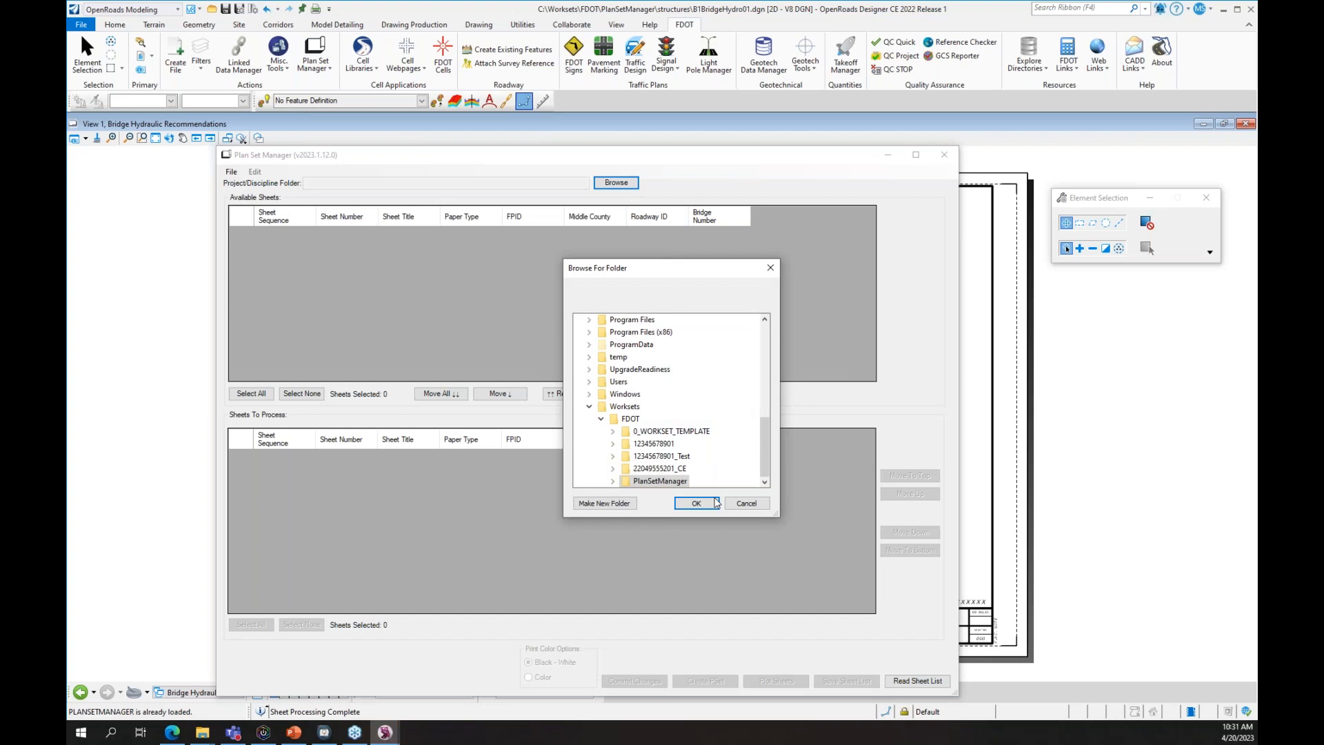
left_click(695, 503)
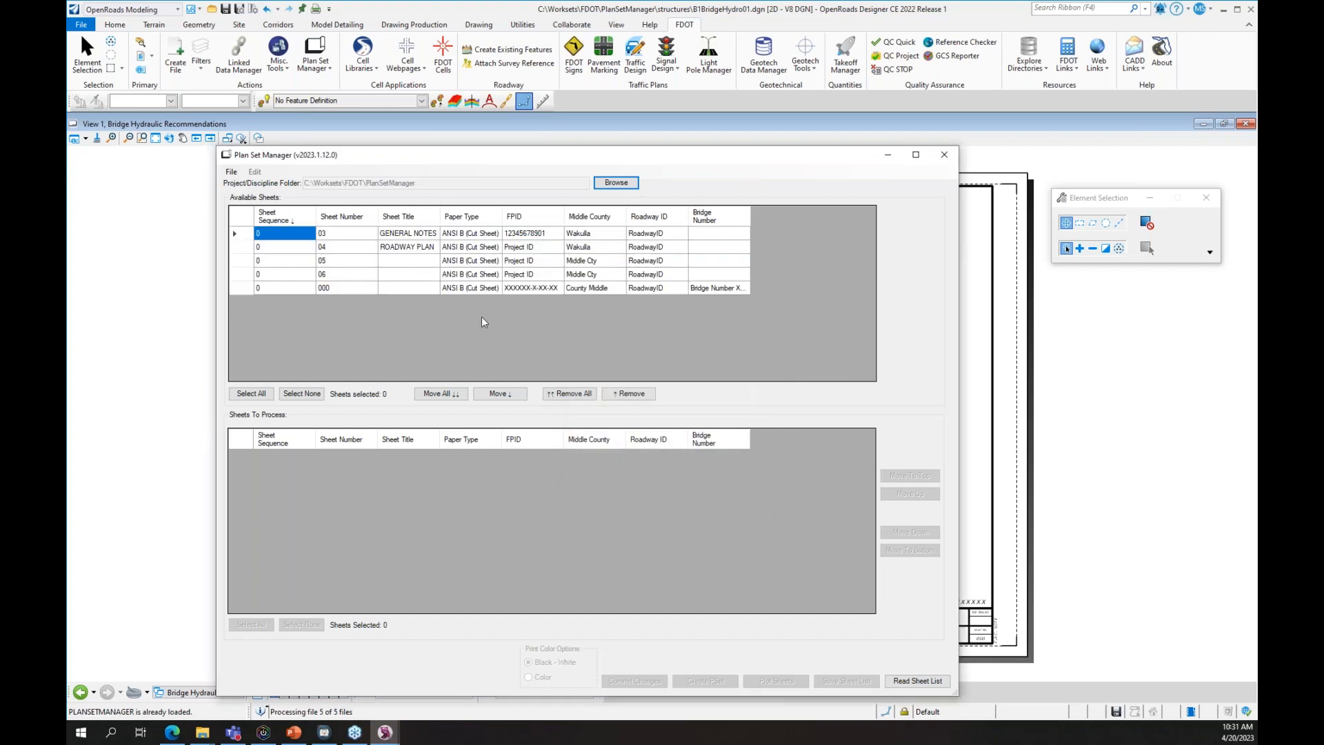
left_click_drag(231, 235, 453, 440)
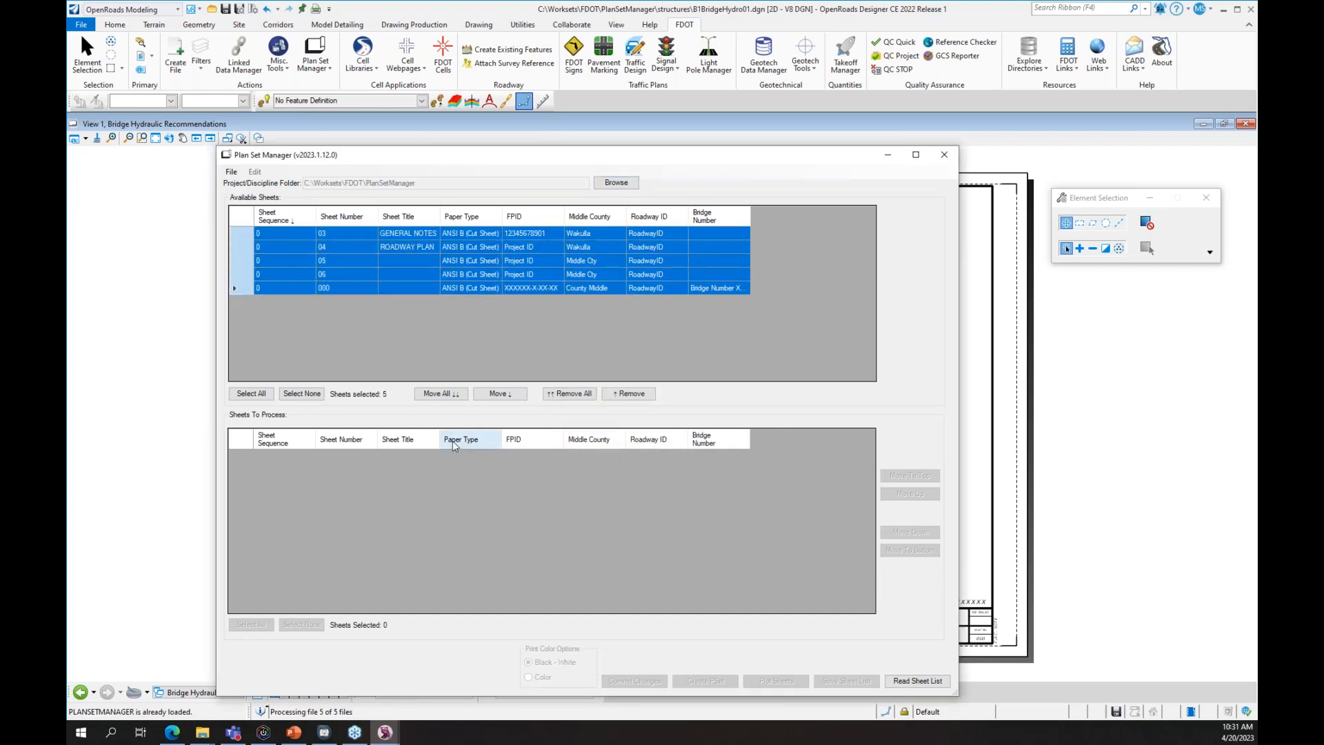
left_click(457, 394)
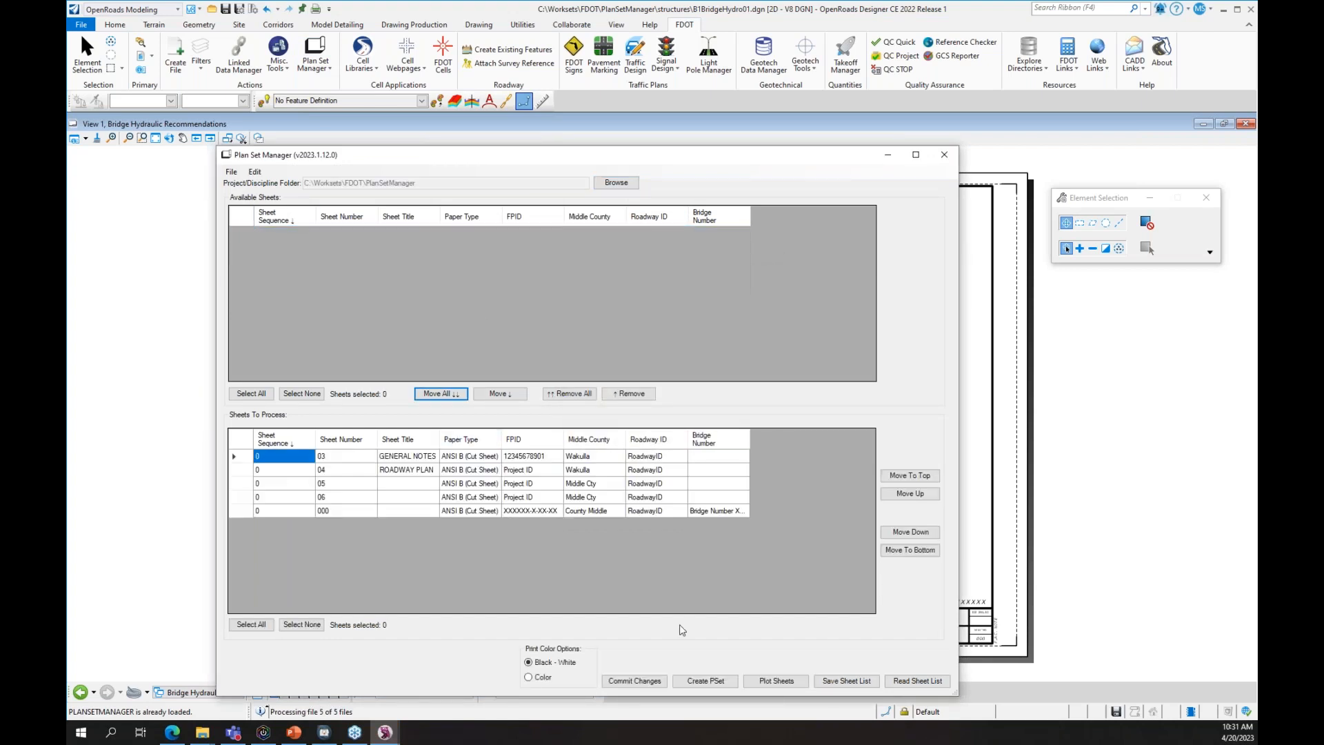
- Read the sheet list from _Meta_Info\SheetInfo.xlsx and accept all differing sheets
left_click(919, 687)
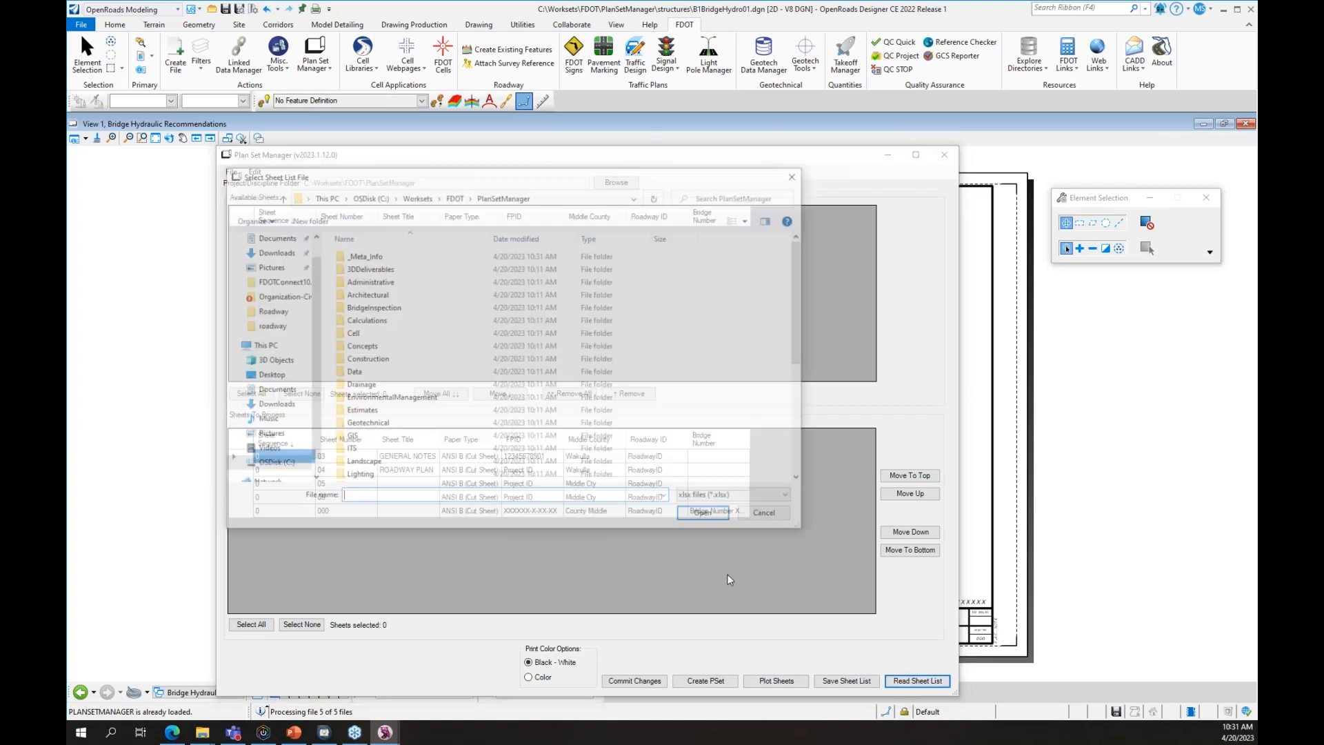
double_click(373, 255)
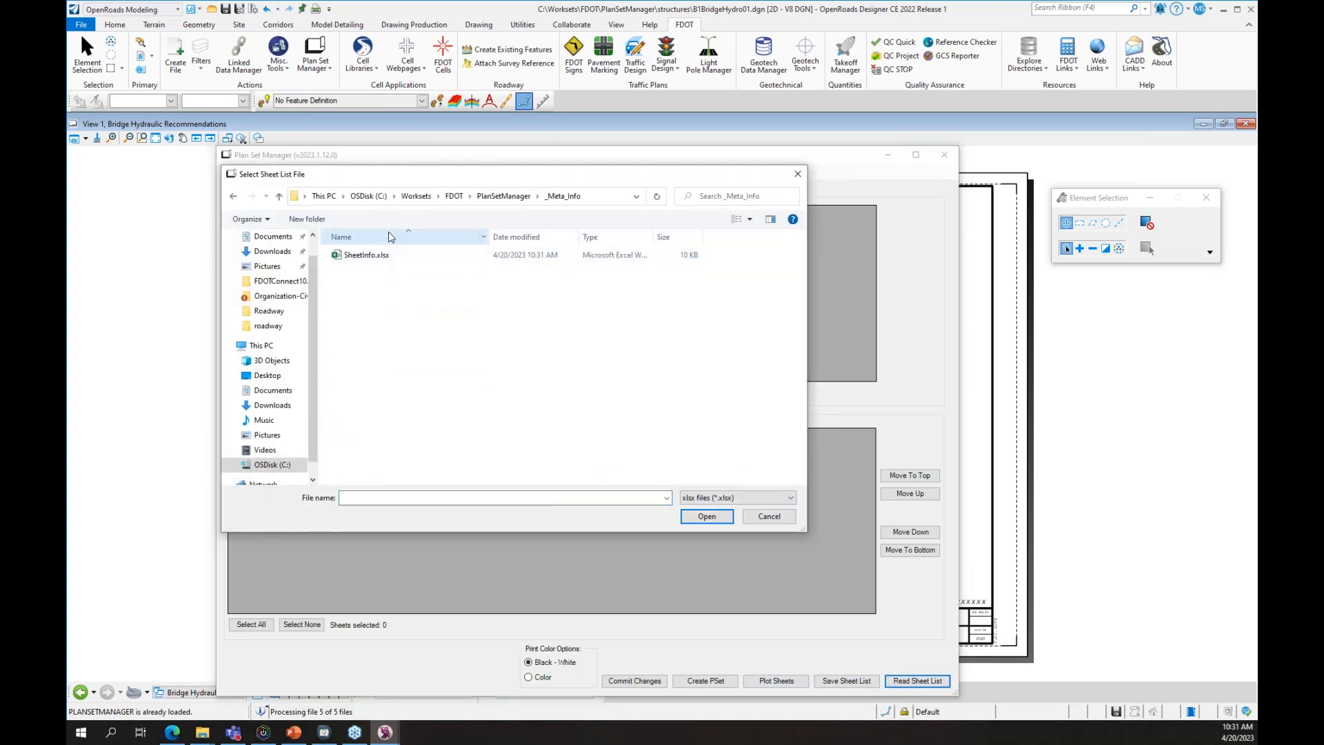
left_click_drag(455, 176, 649, 201)
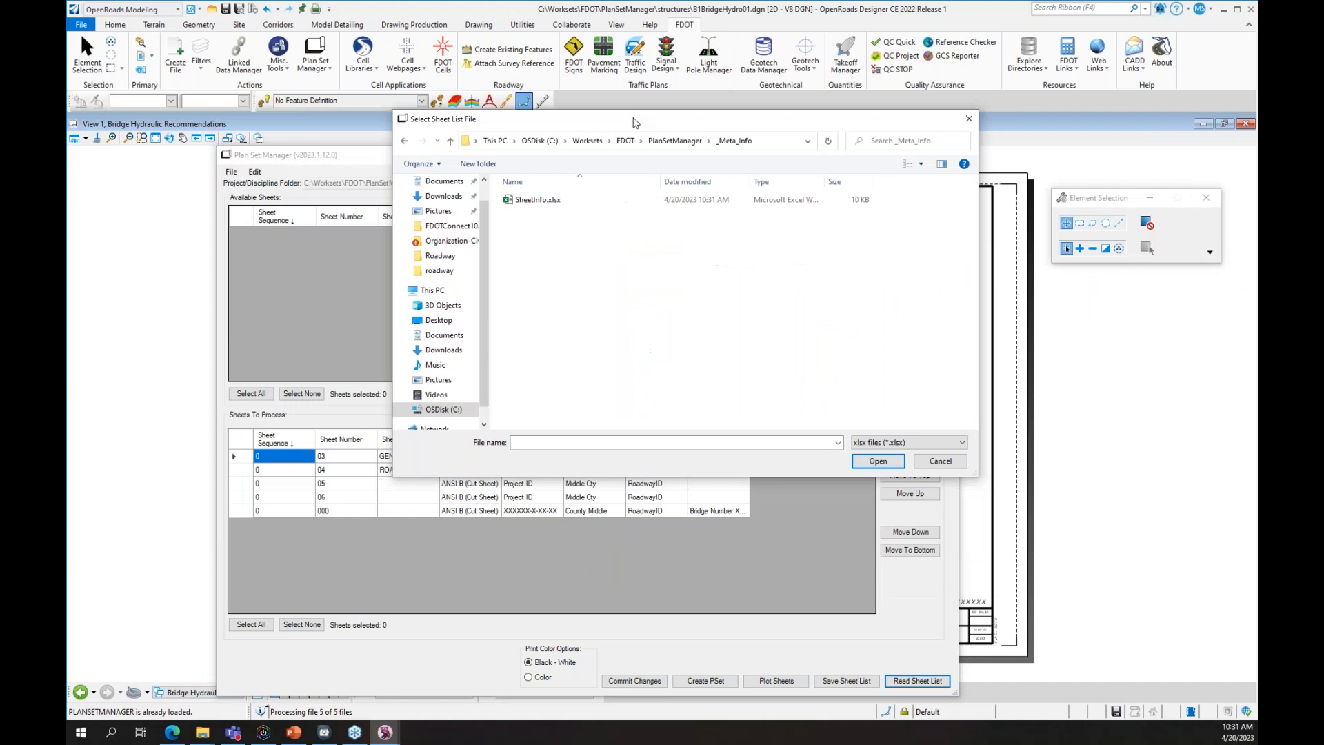
left_click(499, 281)
left_click(819, 543)
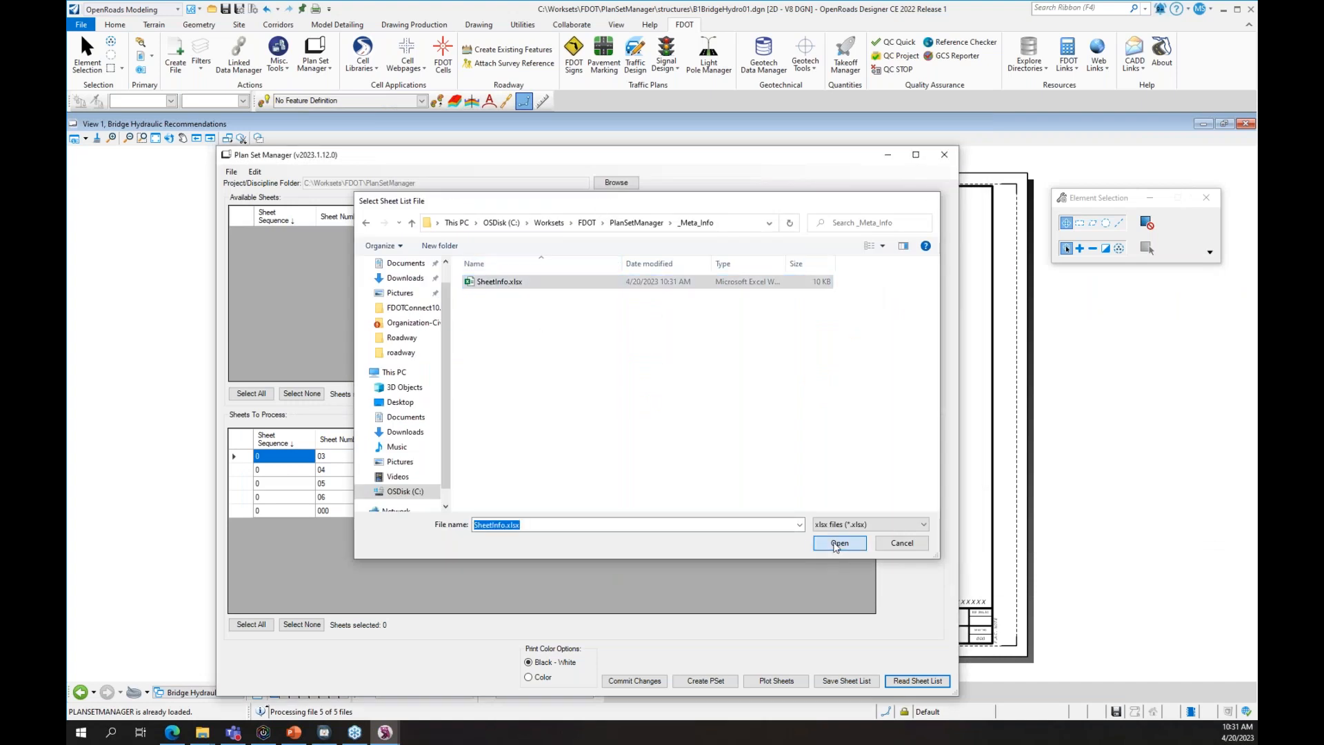
left_click_drag(252, 237, 263, 324)
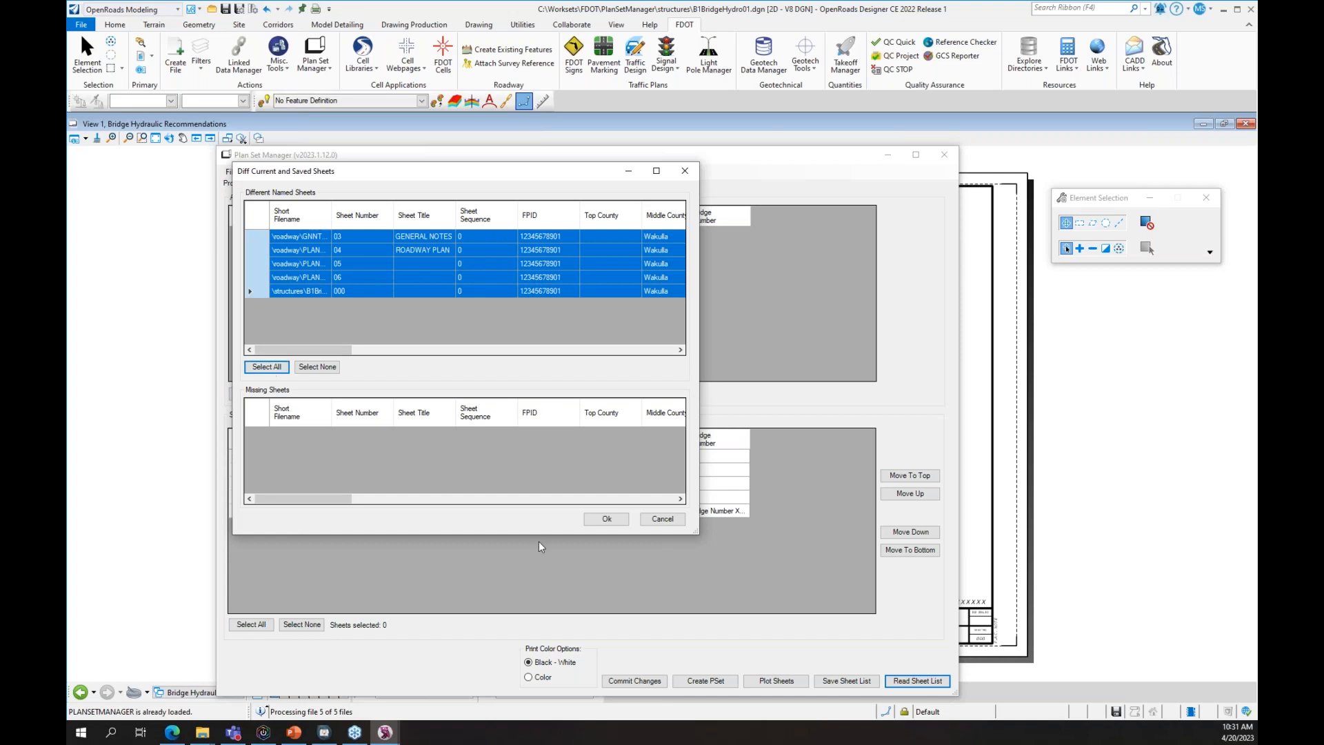
left_click(606, 518)
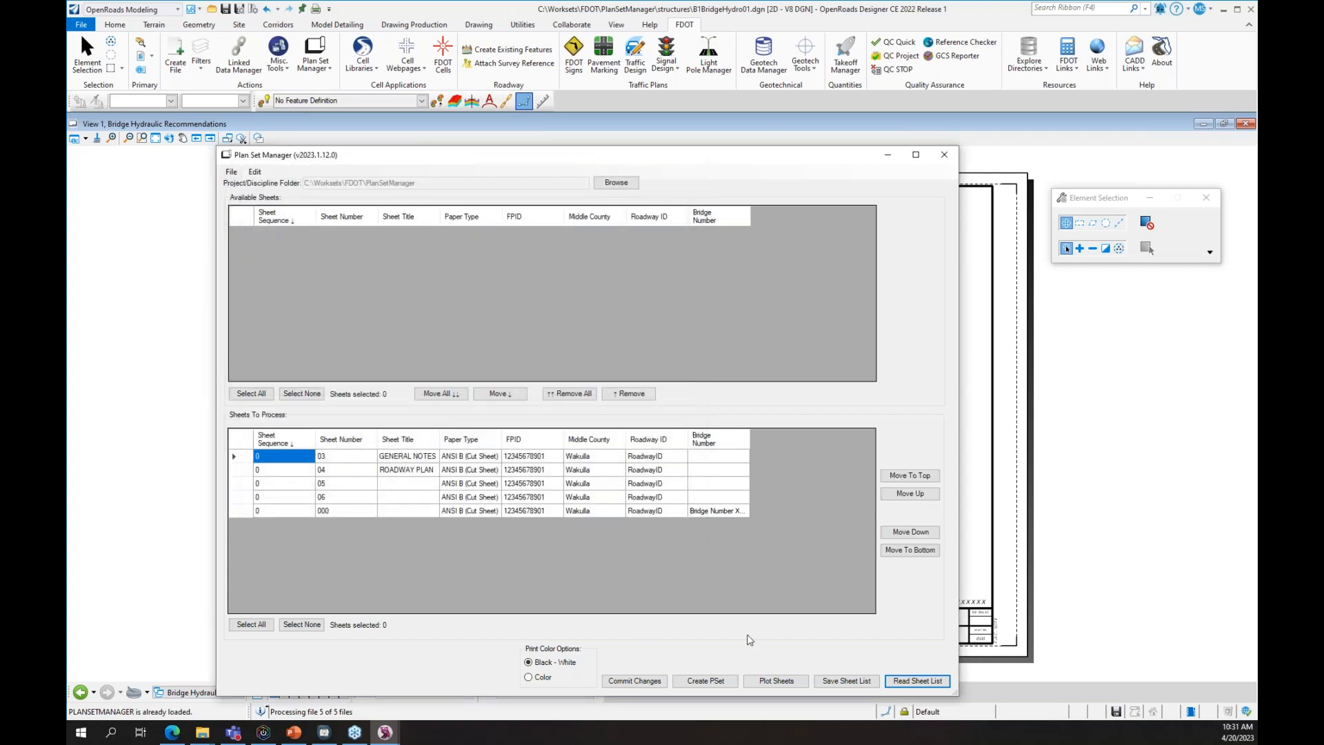
- Title sheets 05 and 06 ROADWAY PLAN and sheet 000 BRIDGE HYDRO
left_click(408, 483)
type("ROADWAY PL")
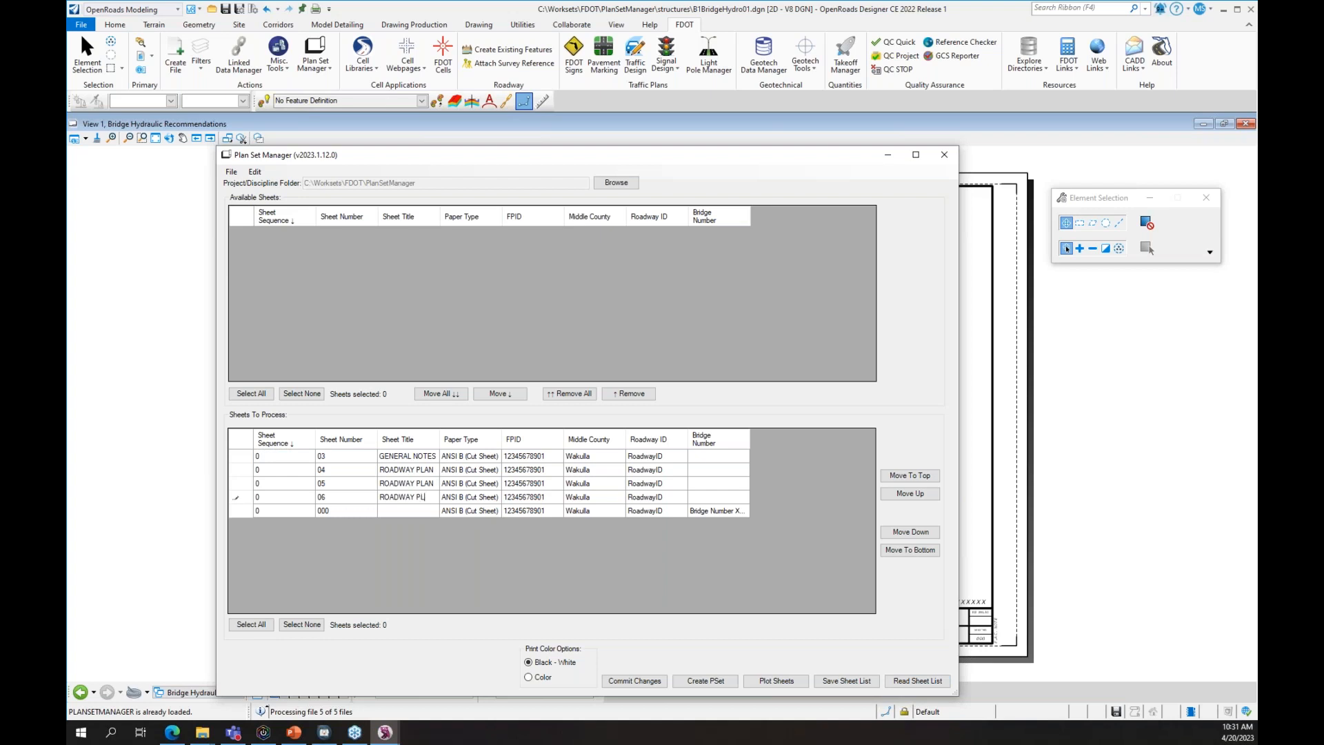
type("BRIDGE HYDR")
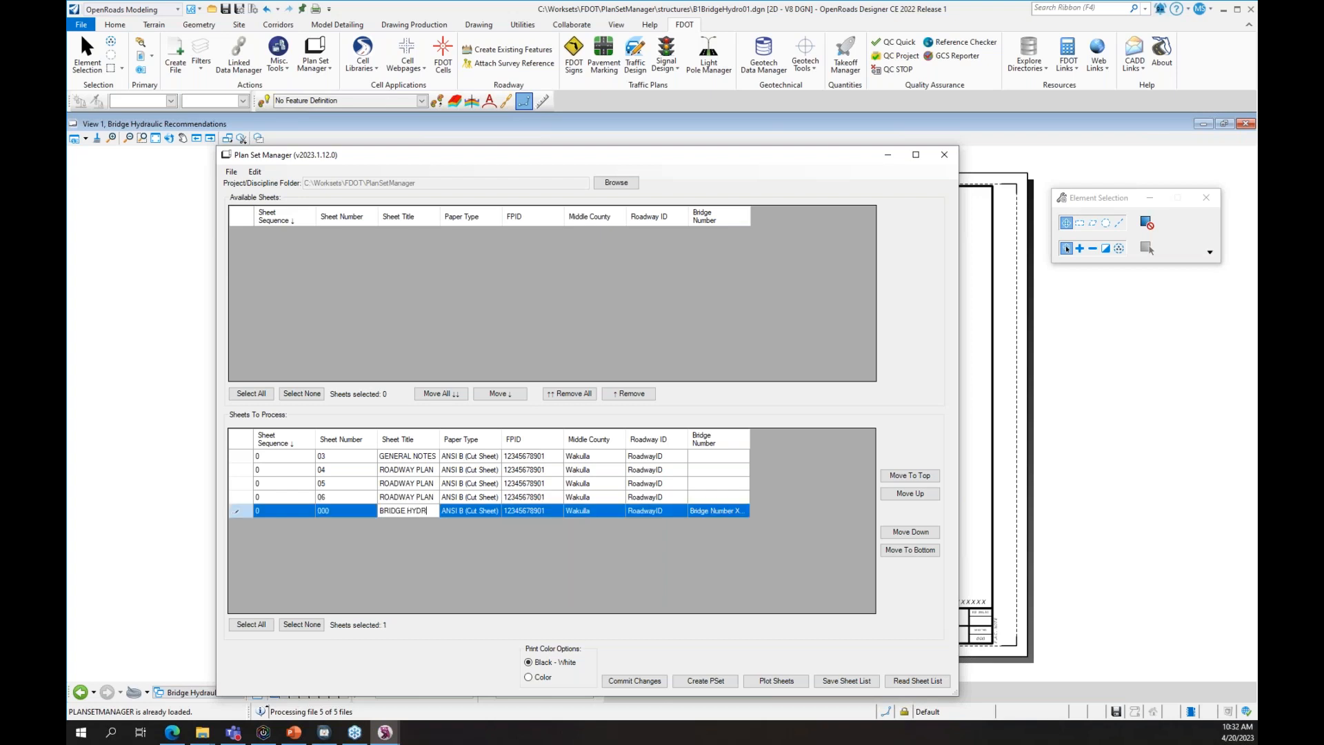
- Commit the title changes to the drawings and close Plan Set Manager
left_click(635, 680)
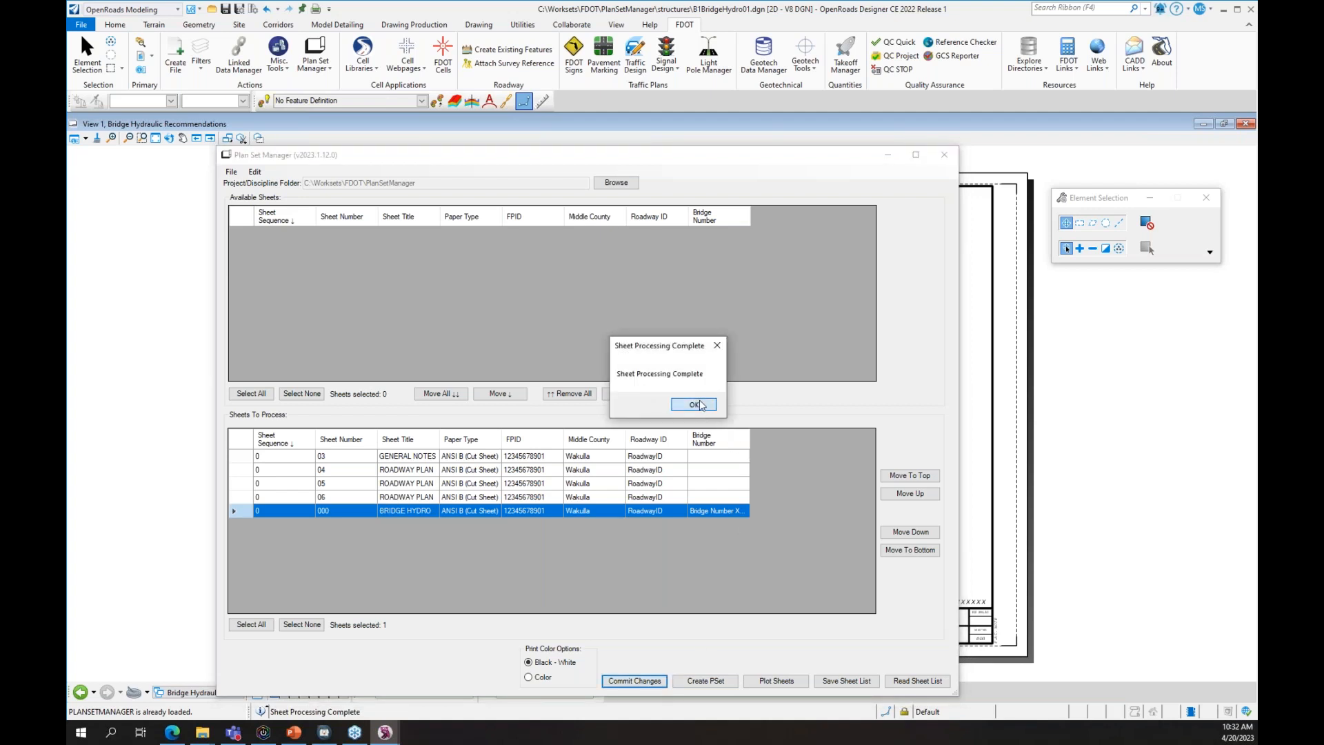
left_click(695, 405)
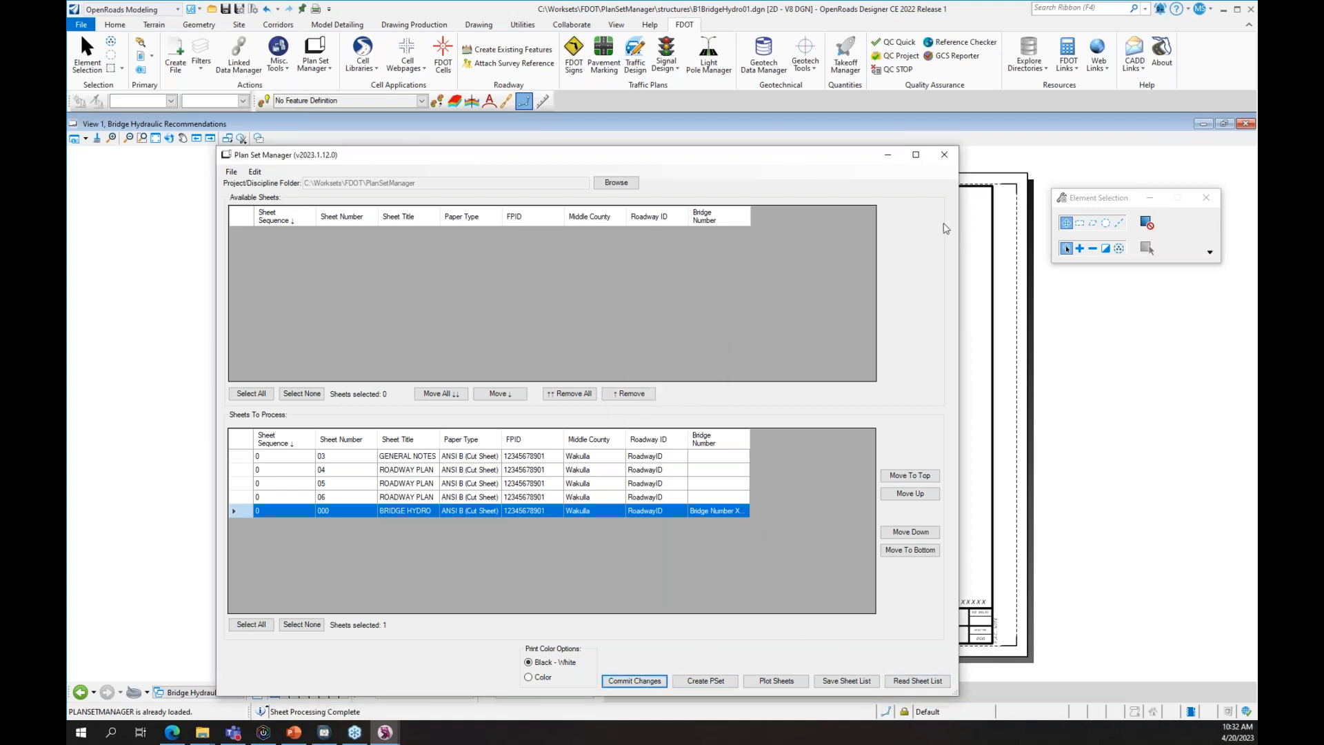
left_click(946, 155)
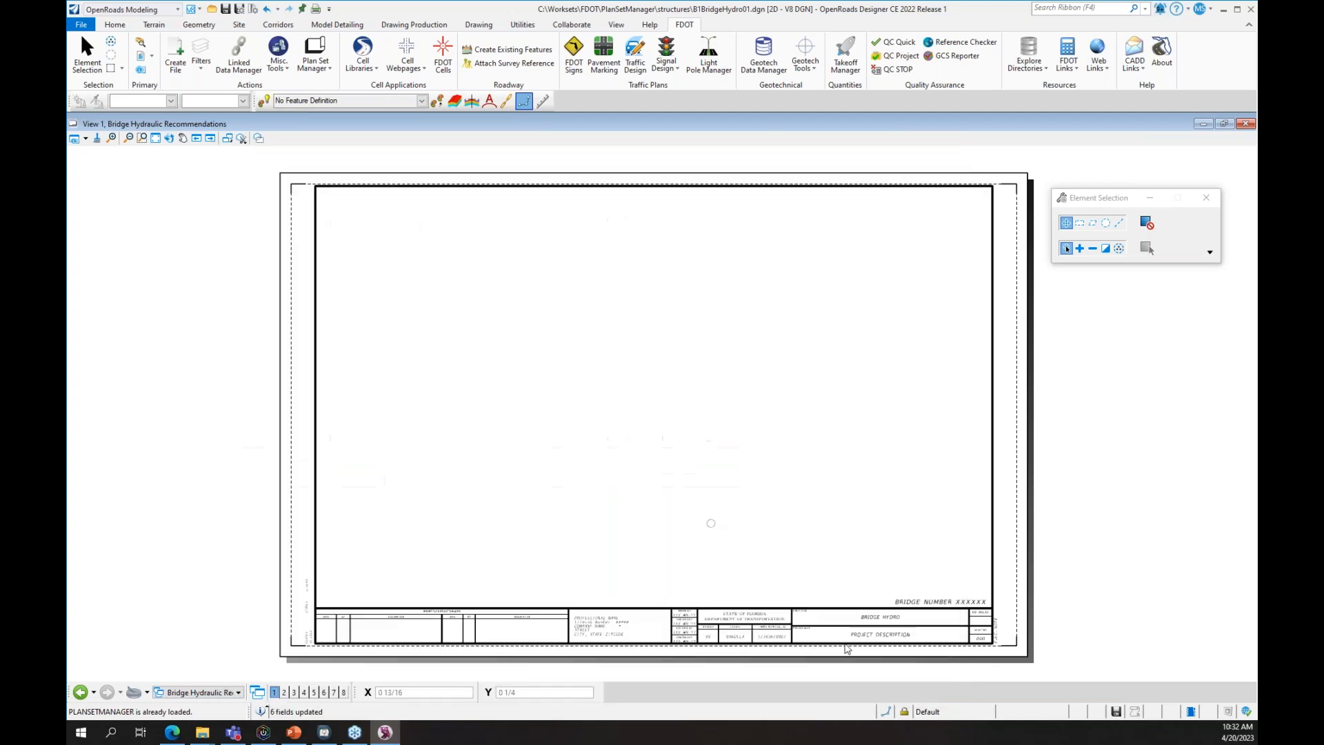
- Open Edit Multiple Sheets in Plan Set Manager on the PlanSetManager folder
scroll(910, 652, "up", 3)
mouse_move(460, 628)
middle_mouse_down()
mouse_move(504, 621)
mouse_move(808, 475)
mouse_move(334, 676)
middle_mouse_up()
middle_click_drag(280, 575, 789, 399)
scroll(661, 476, "down", 4)
middle_click_drag(613, 324, 601, 438)
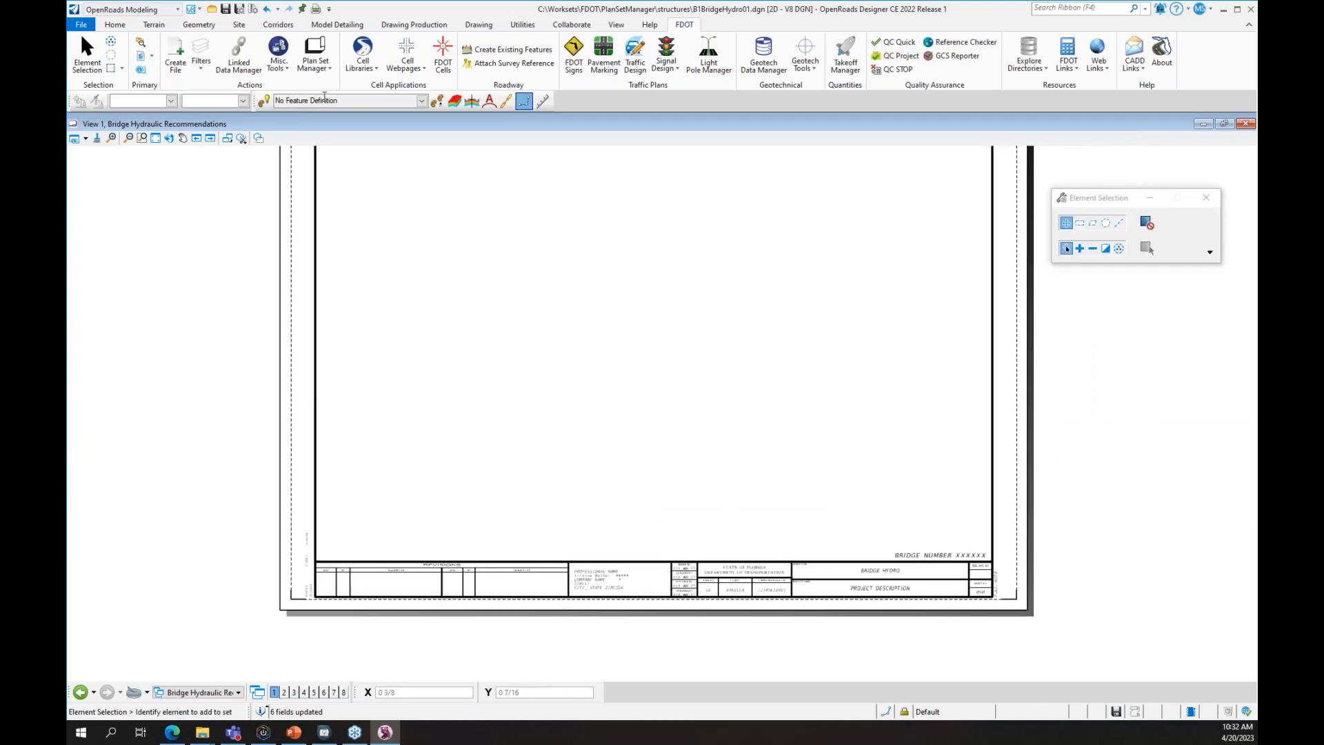
left_click(315, 64)
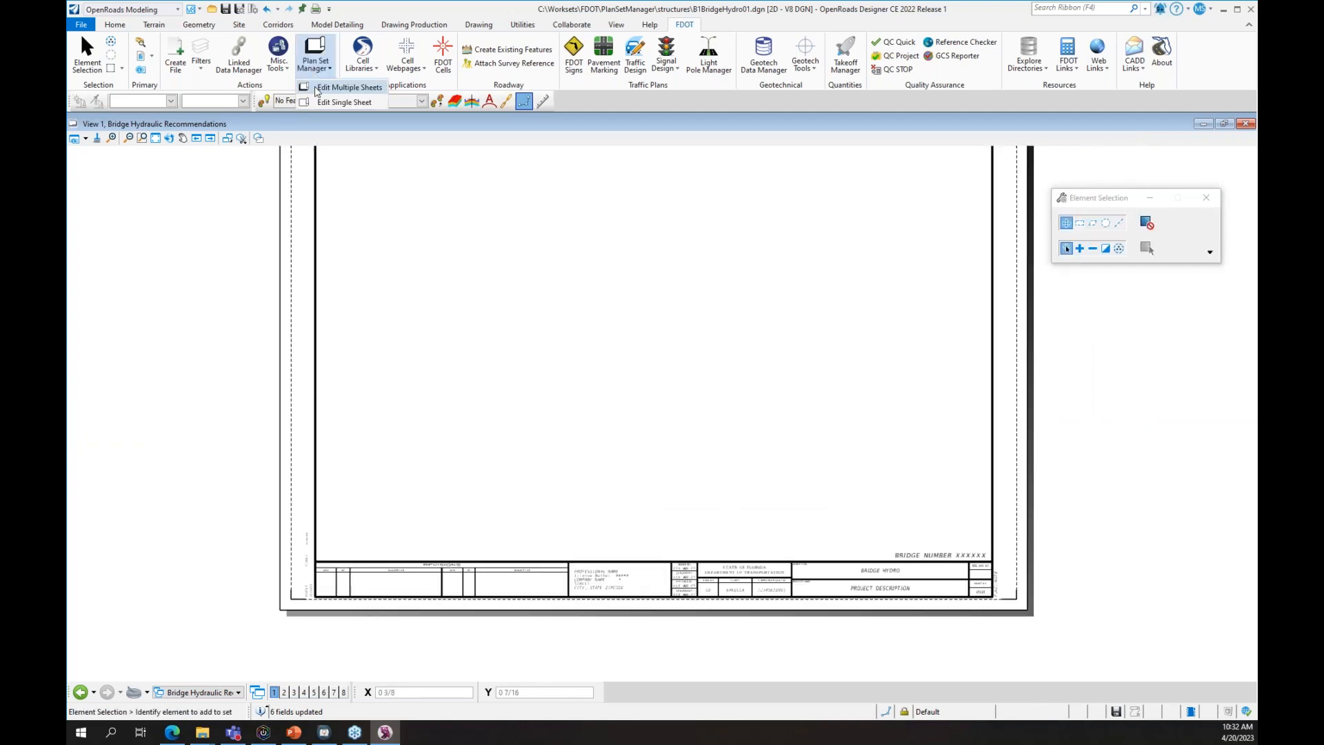
left_click(318, 88)
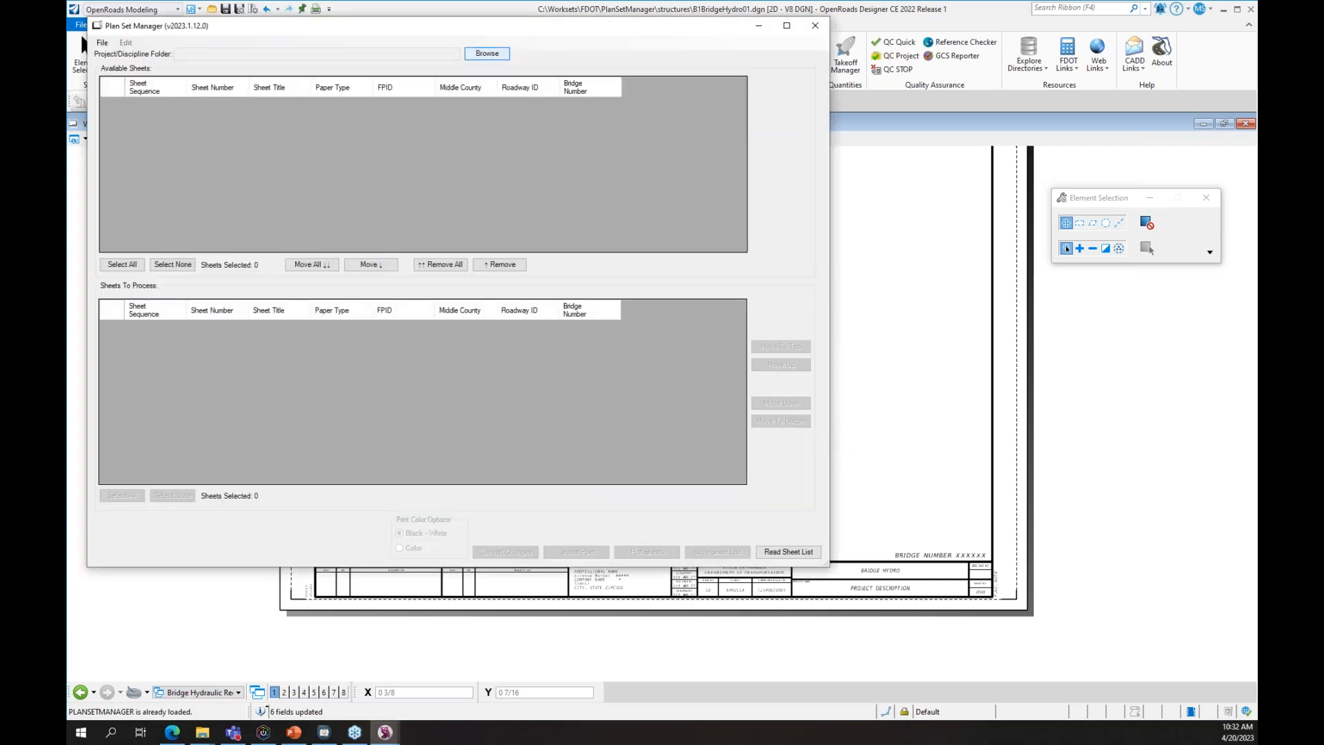
left_click(491, 53)
scroll(706, 448, "down", 4)
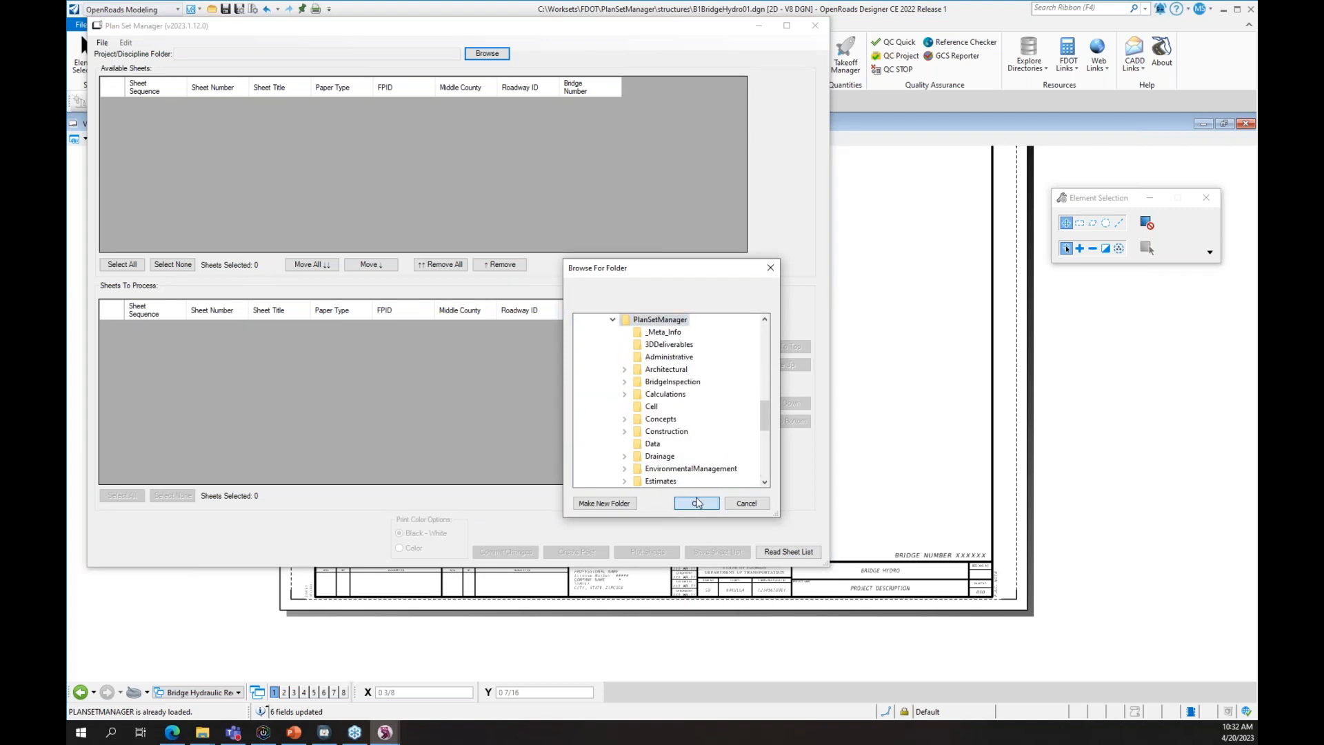
left_click(698, 503)
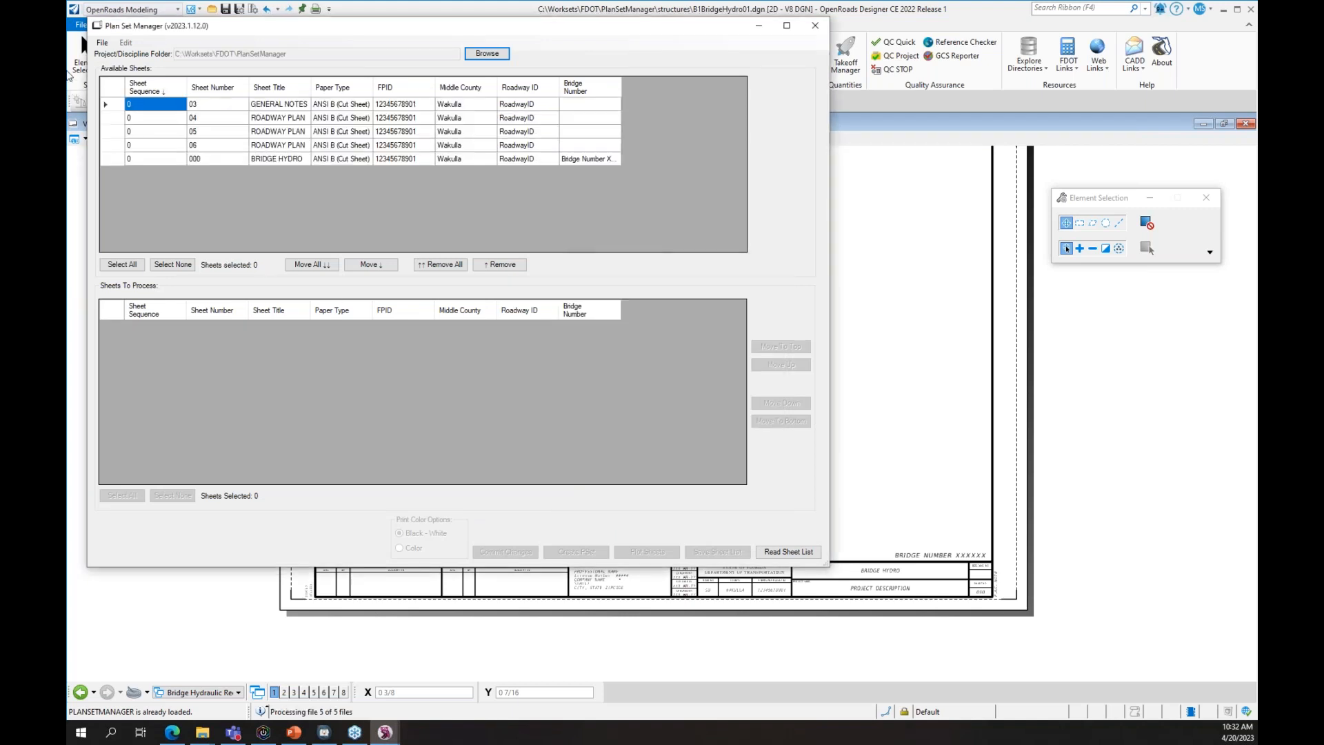
- Move all five sheets, including BRIDGE HYDRO 000, into the processing list and select them
left_click(310, 264)
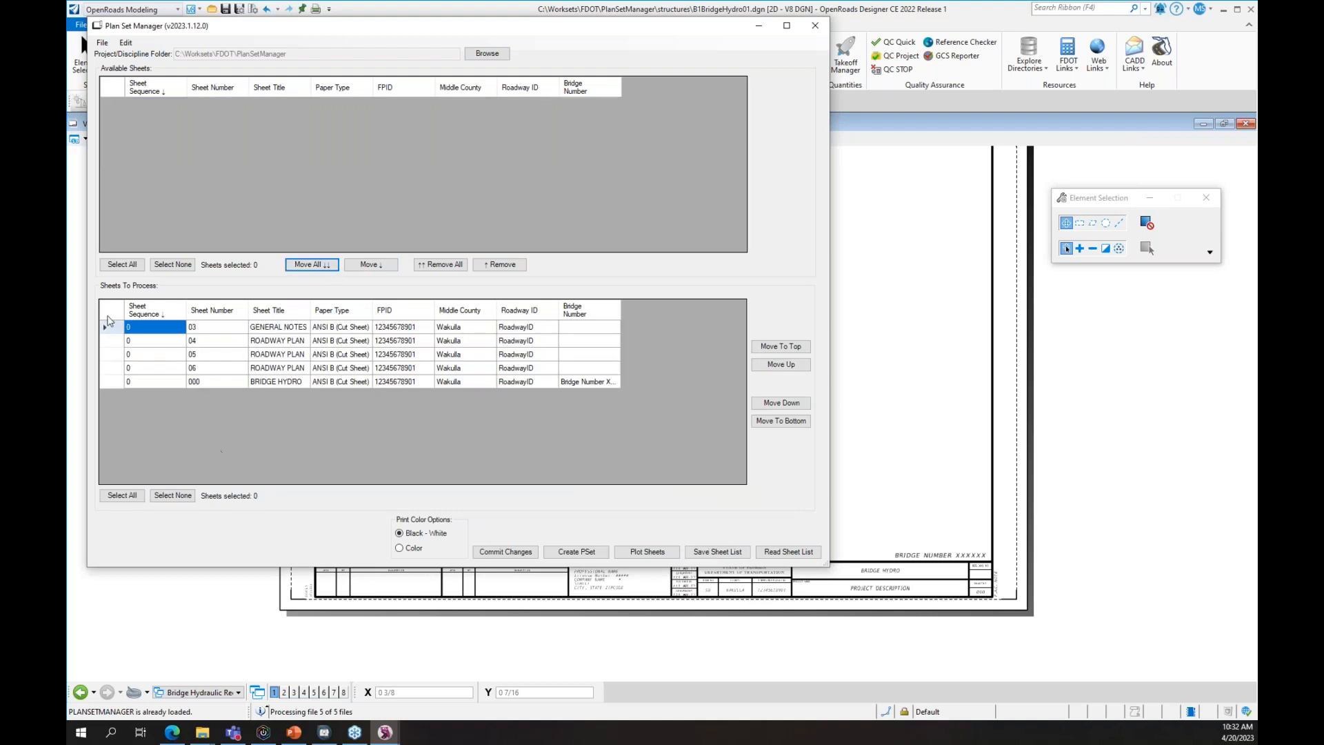
left_click_drag(110, 327, 125, 457)
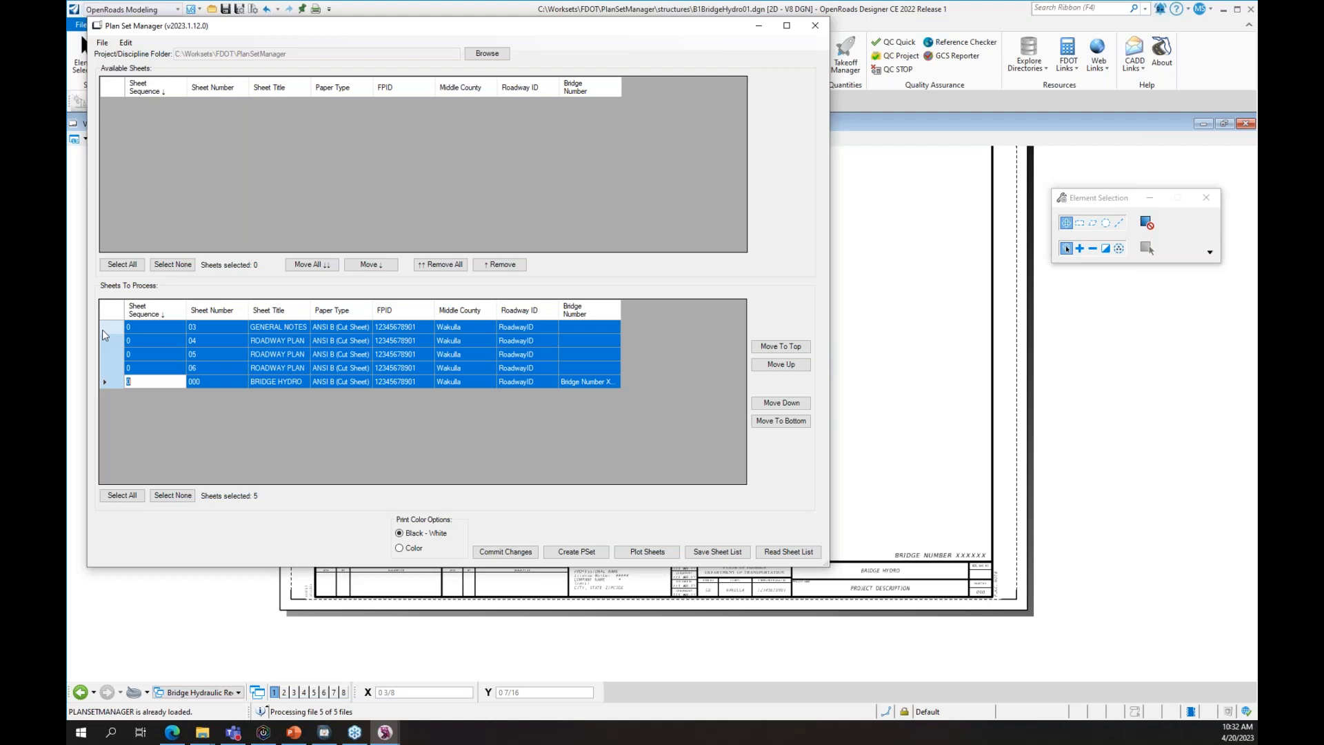
right_click(108, 308)
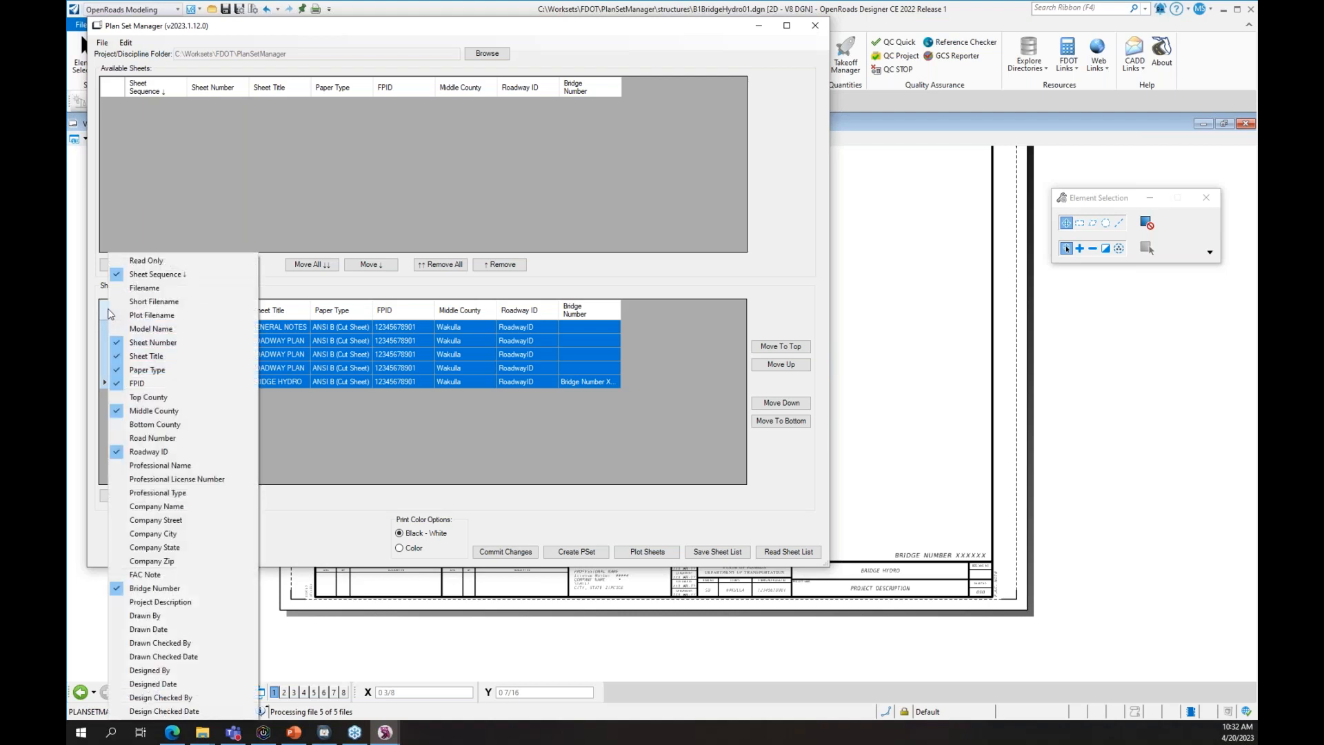
right_click(103, 335)
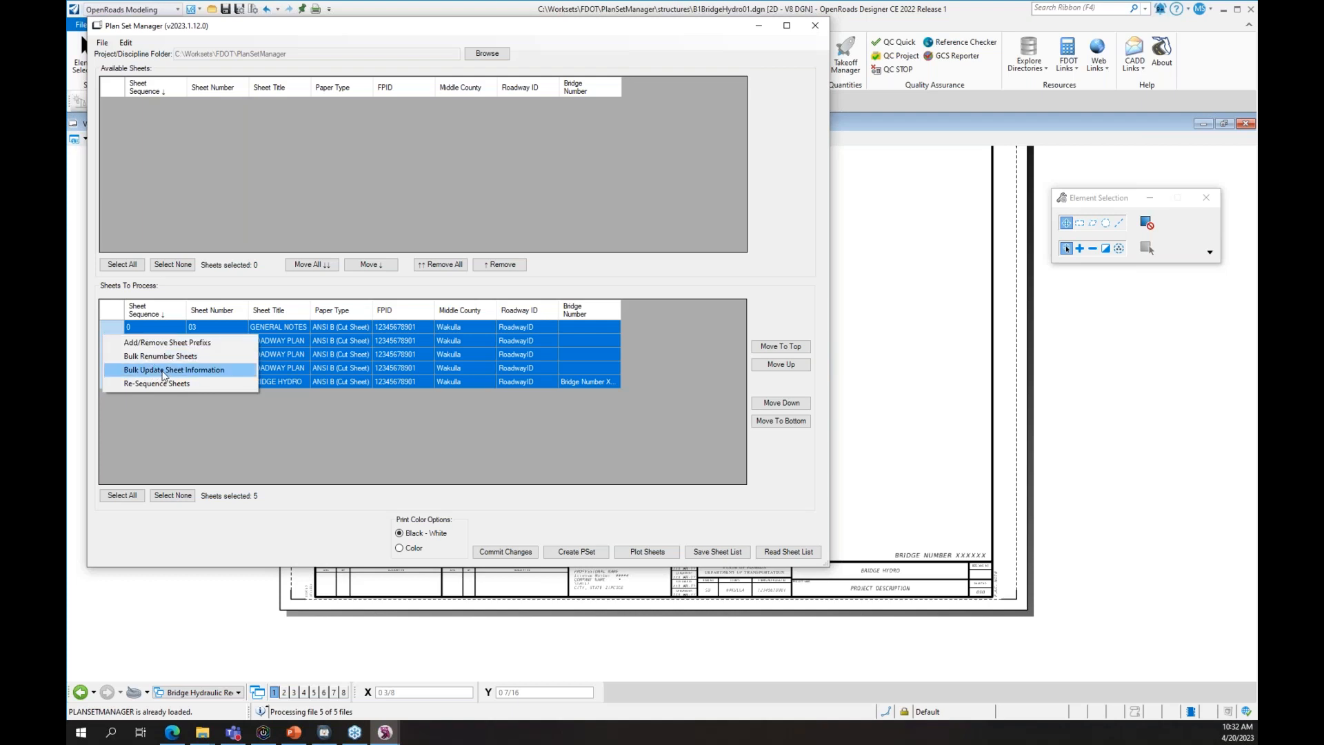
- Bulk update all five sheets with the Engineer of Record's professional information
left_click(206, 372)
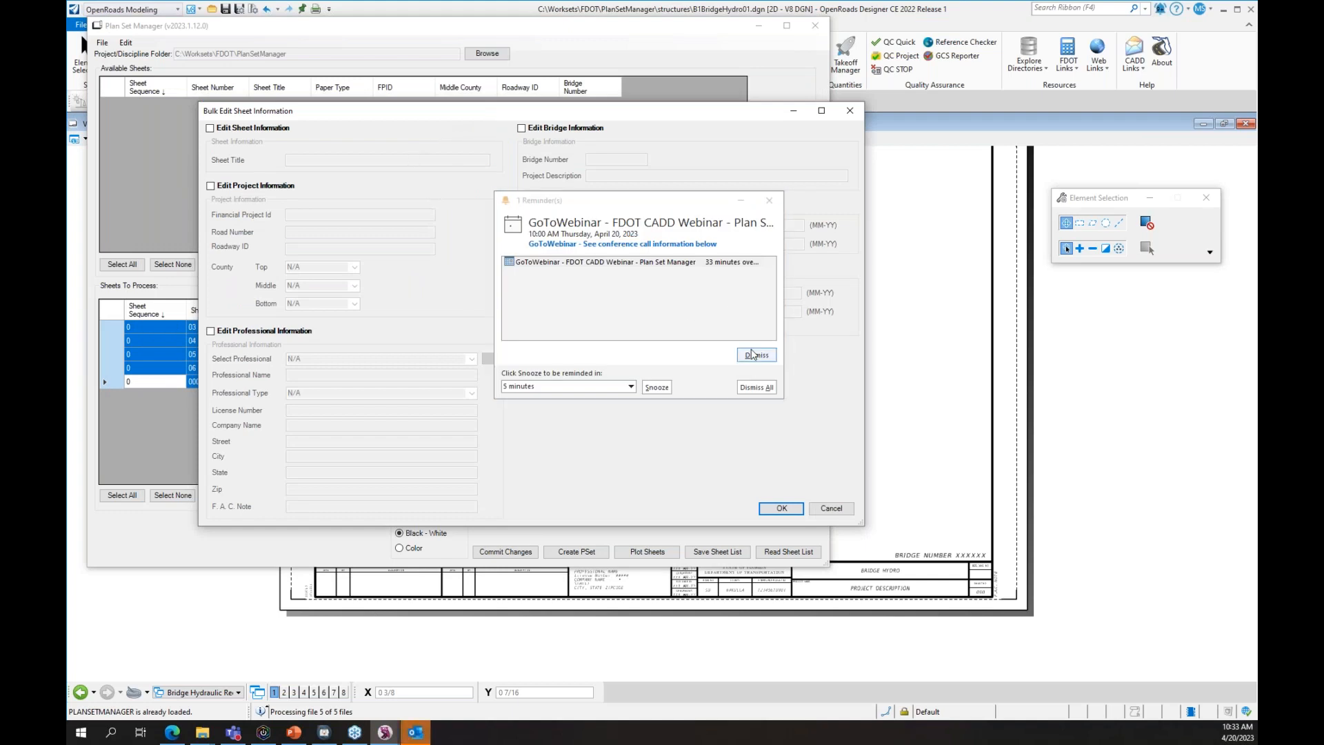
left_click(753, 354)
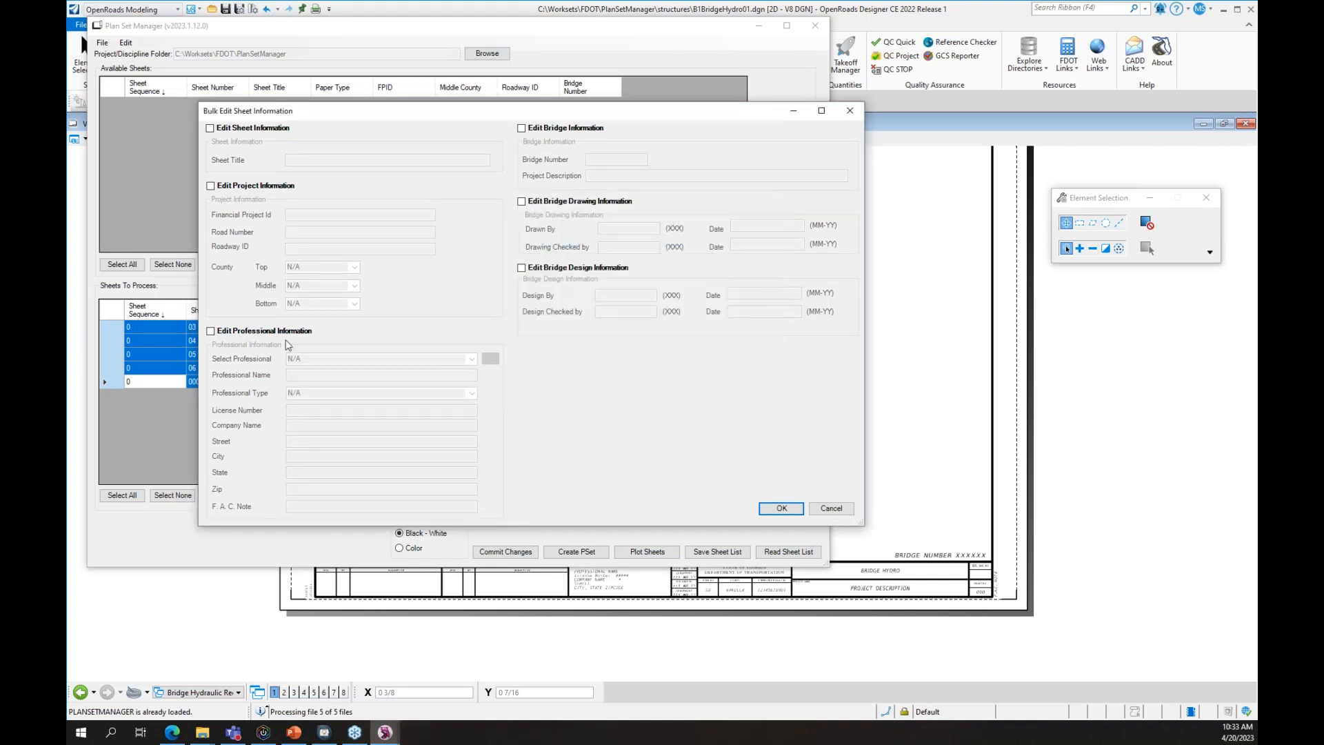
left_click(252, 329)
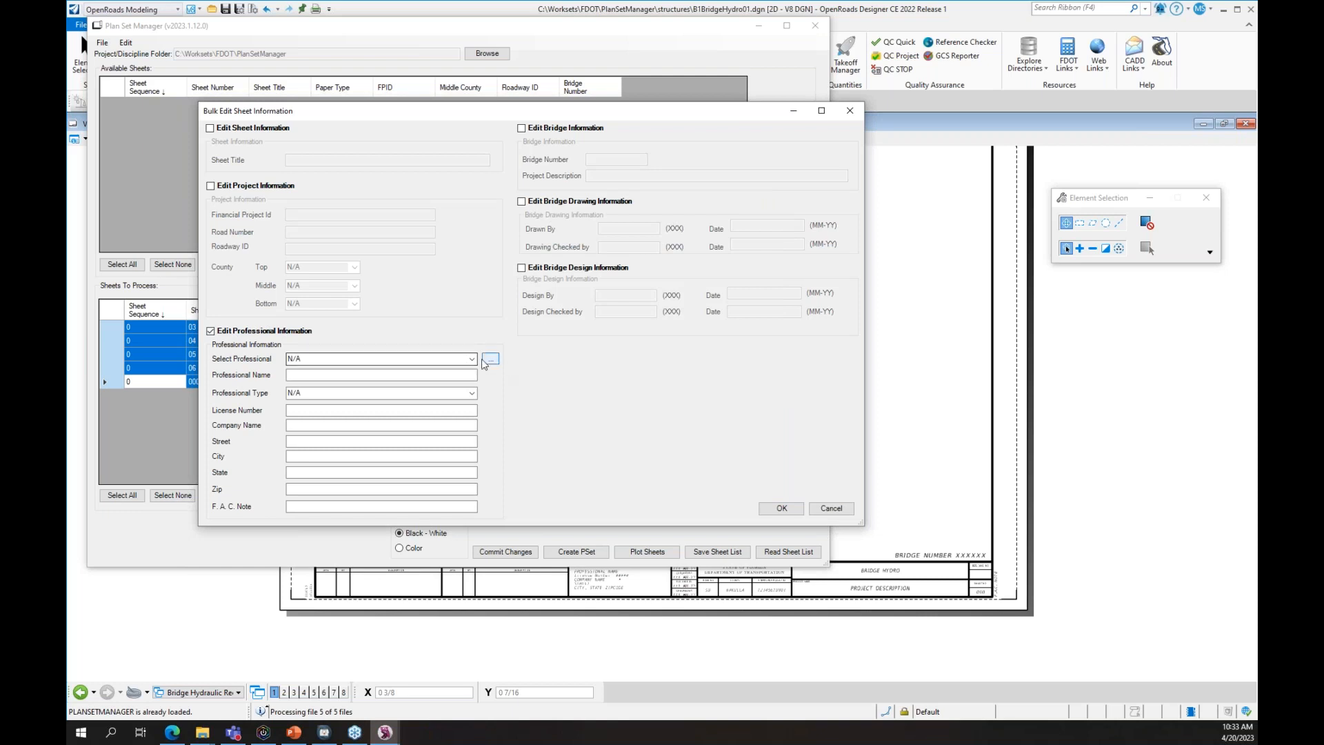
left_click(472, 358)
left_click(451, 376)
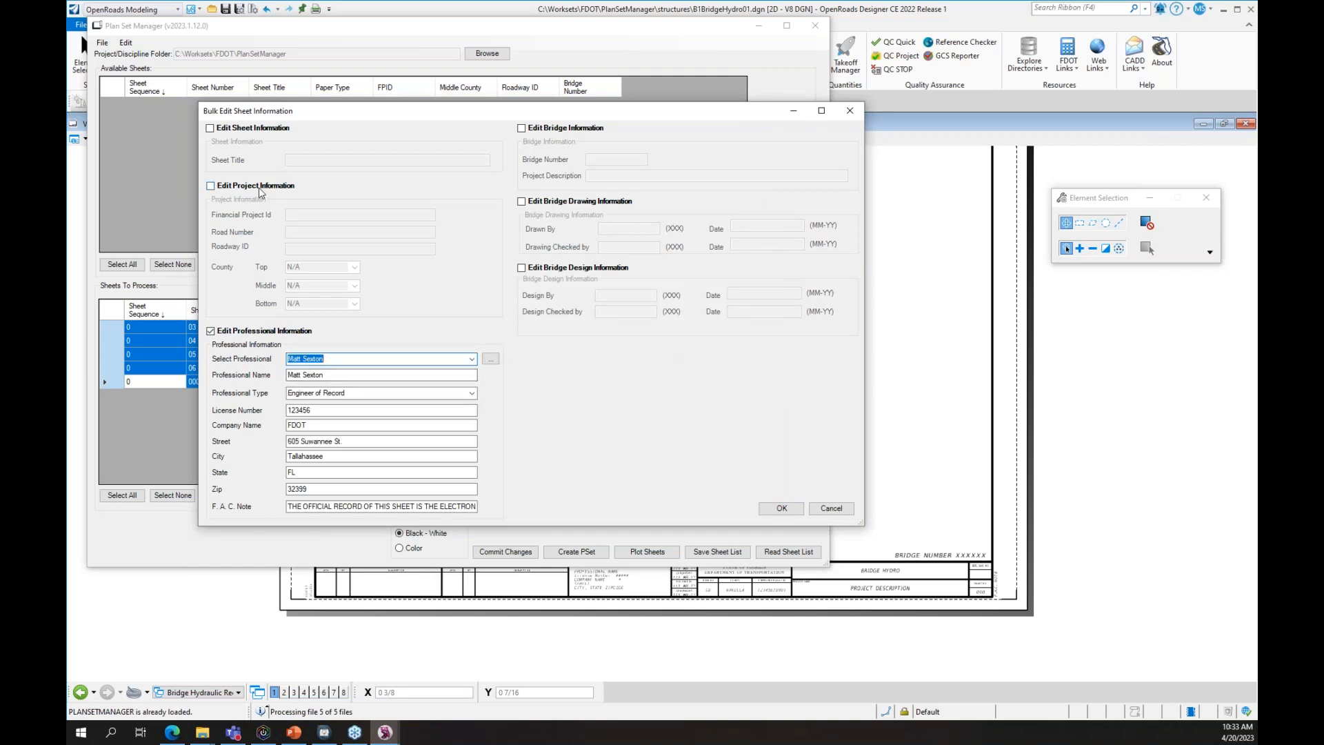
left_click_drag(297, 110, 422, 138)
left_click(382, 213)
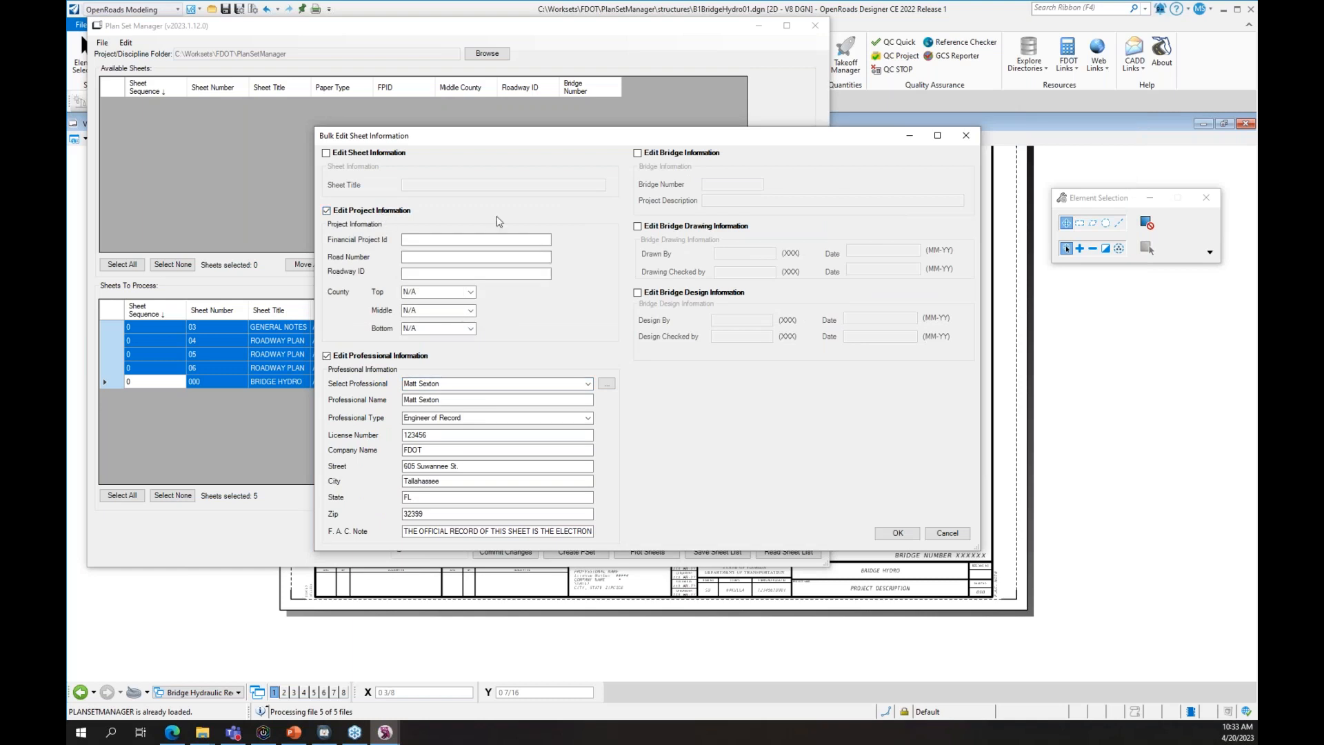
left_click(393, 214)
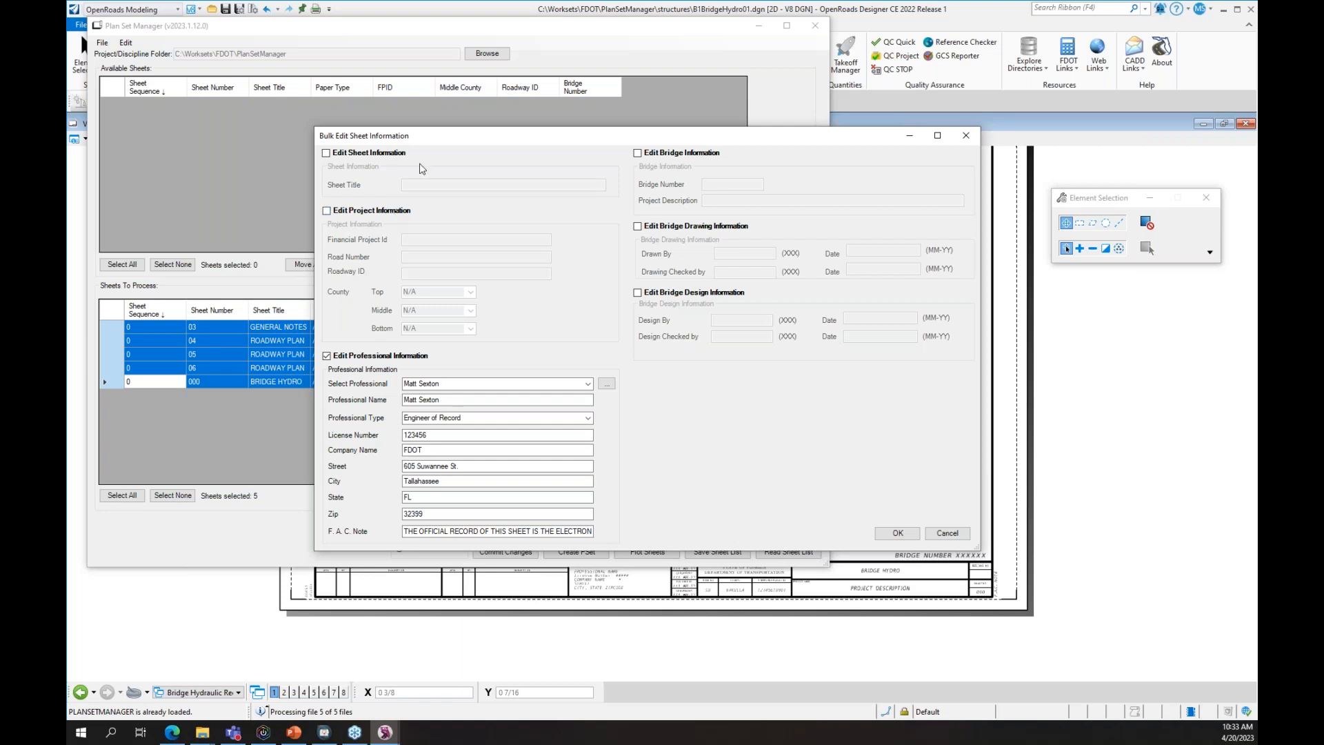
left_click(390, 153)
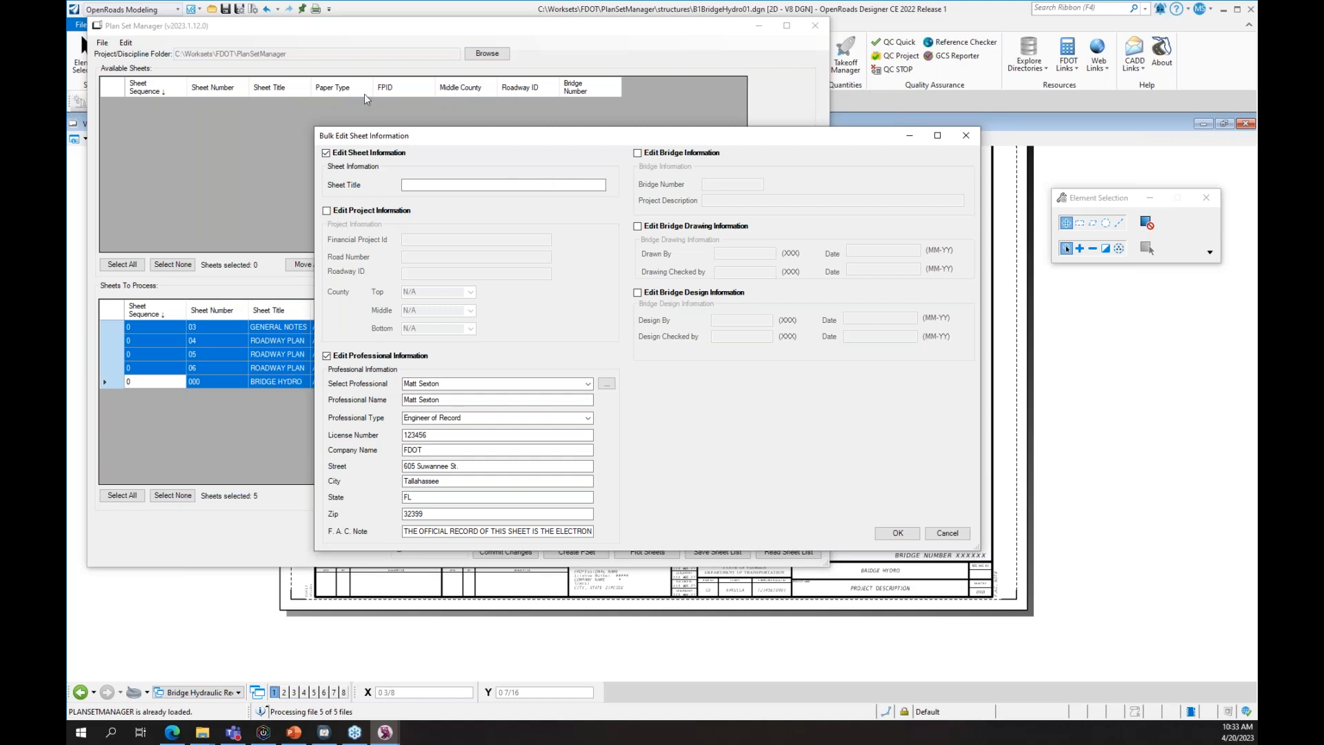
left_click(373, 153)
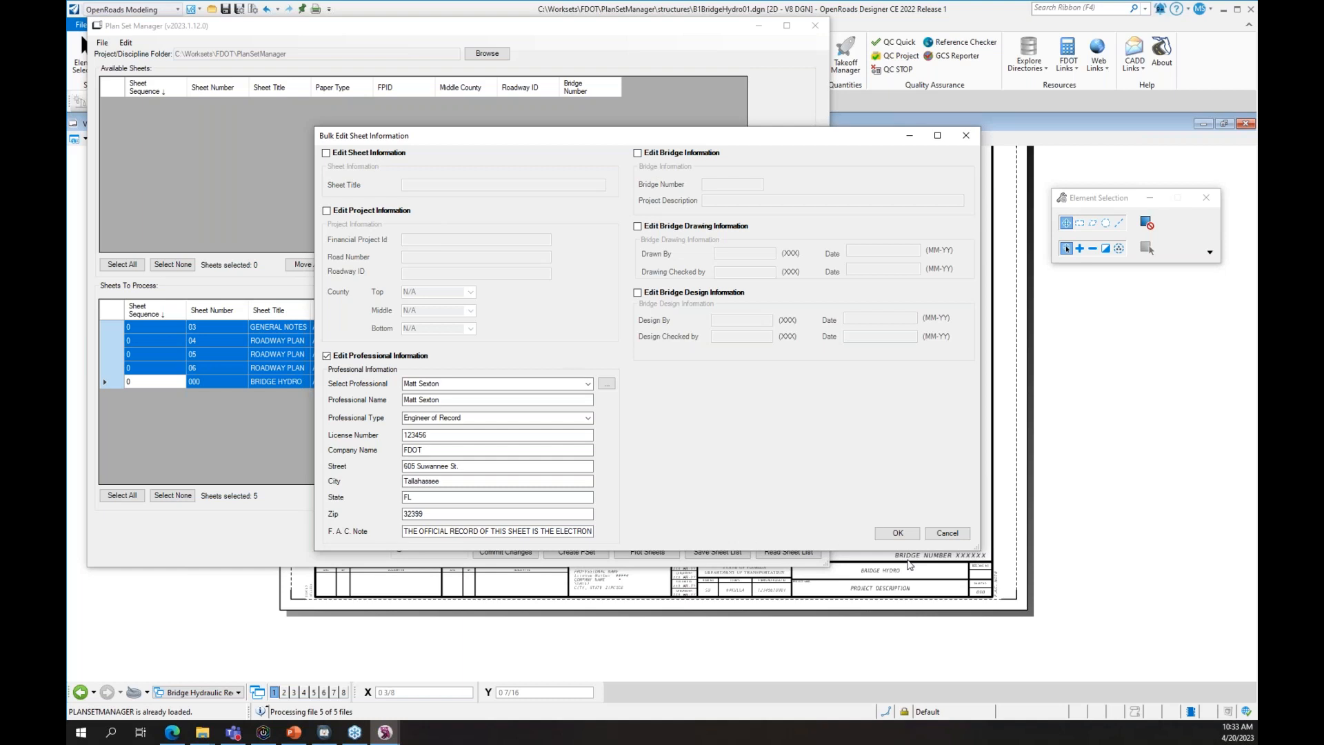
left_click_drag(896, 546, 897, 536)
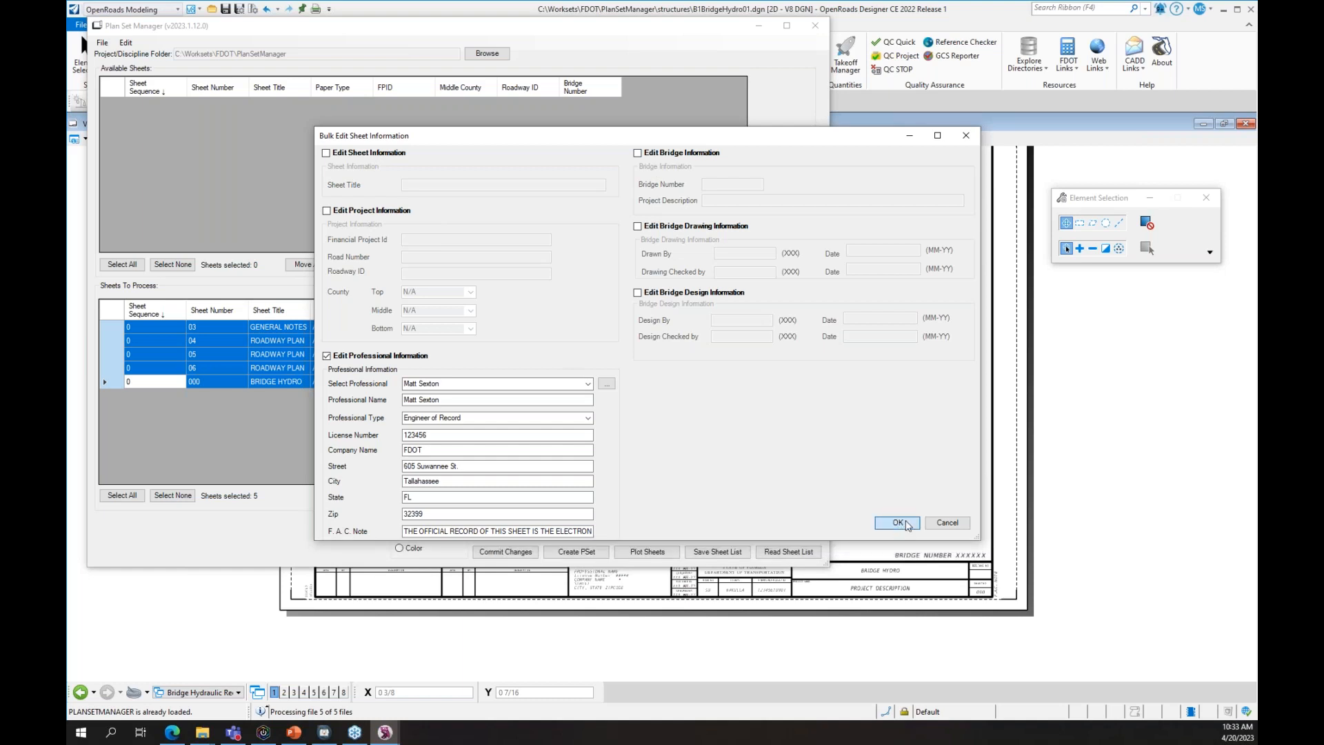
left_click(905, 523)
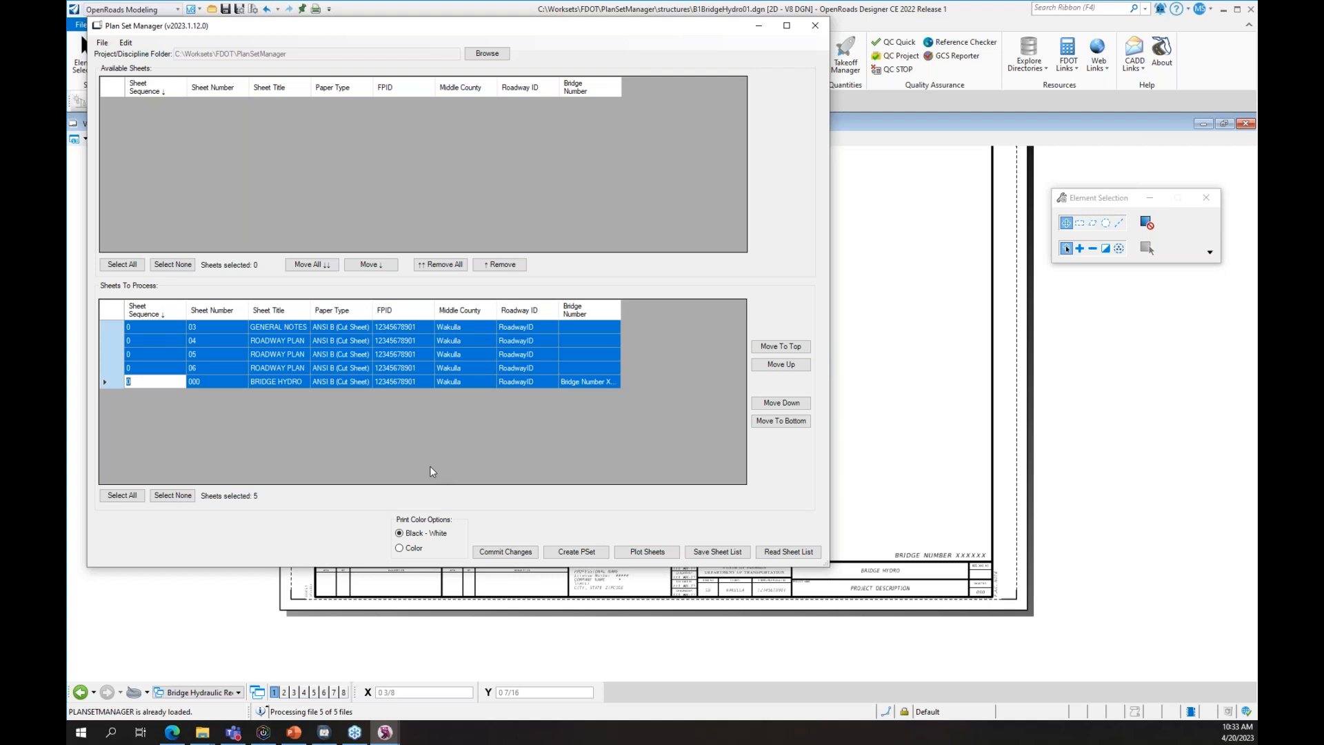
- Show the Professional Name column and commit the updates to the sheet files
right_click(610, 309)
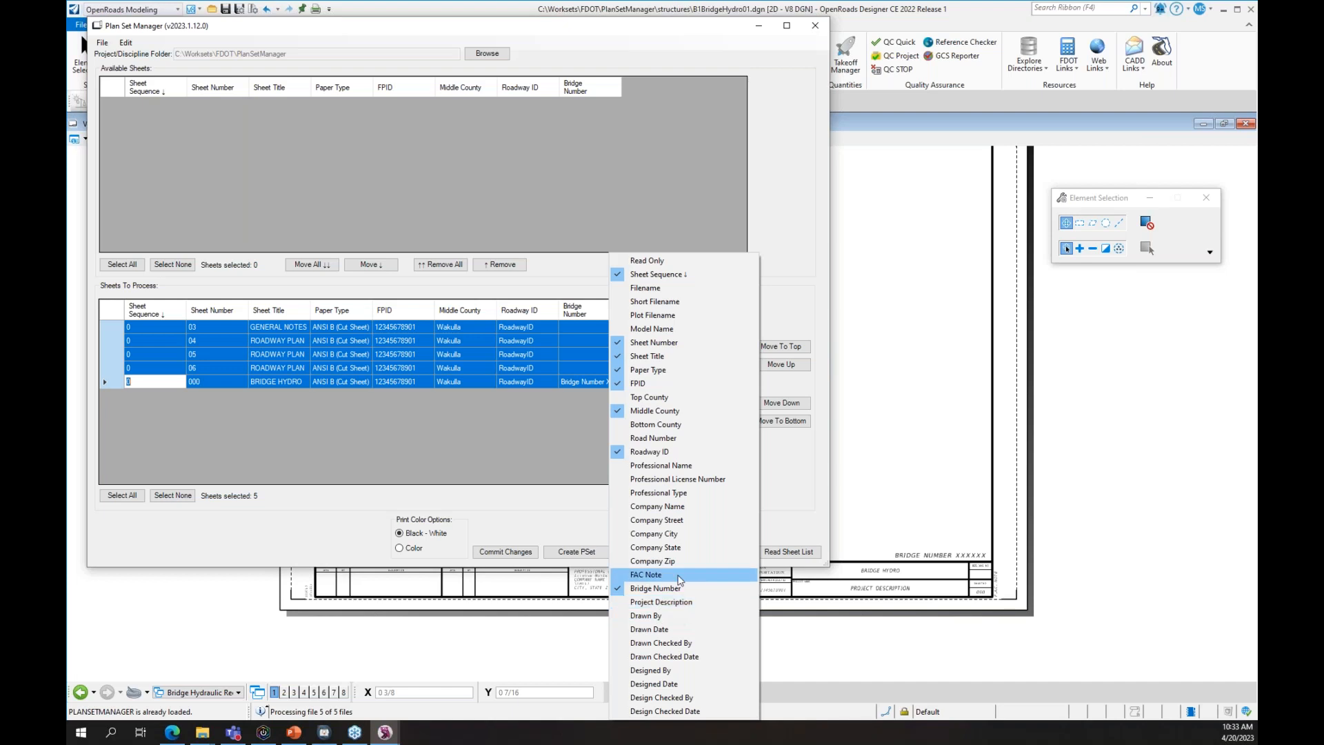
left_click(679, 467)
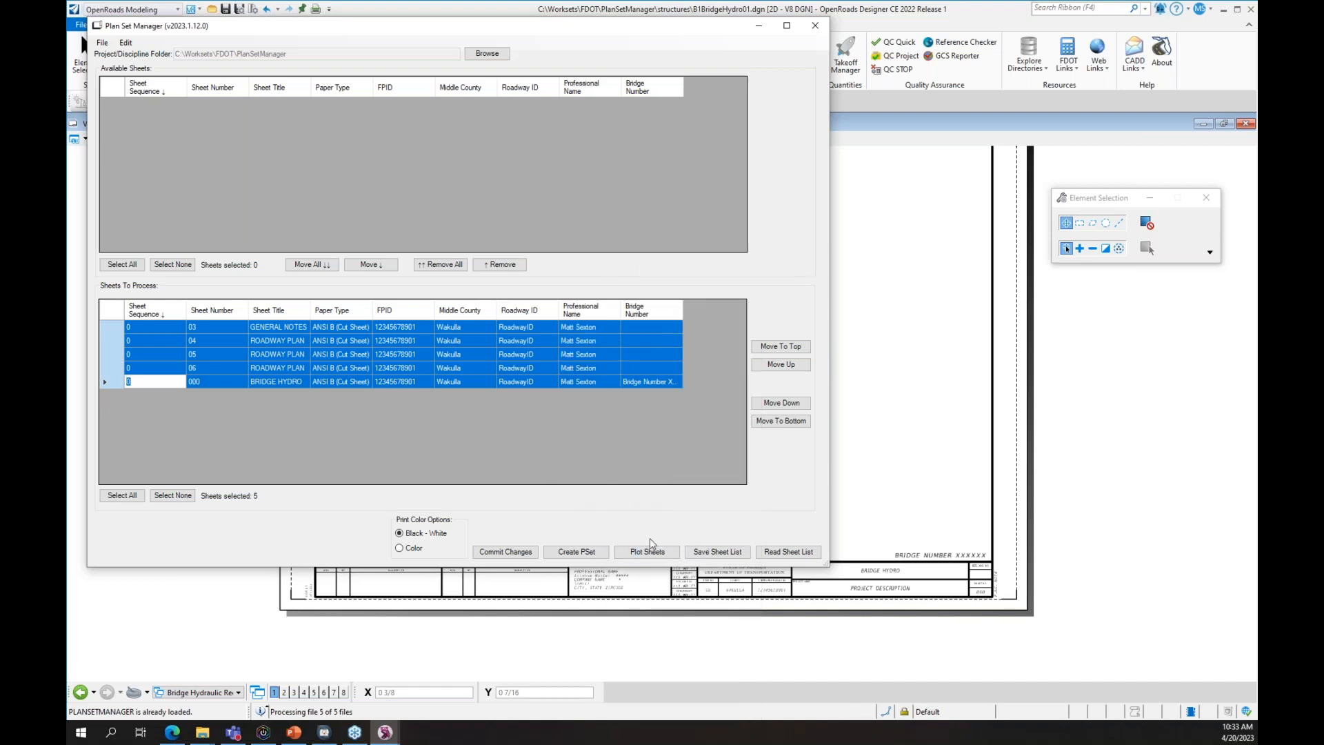
left_click(505, 552)
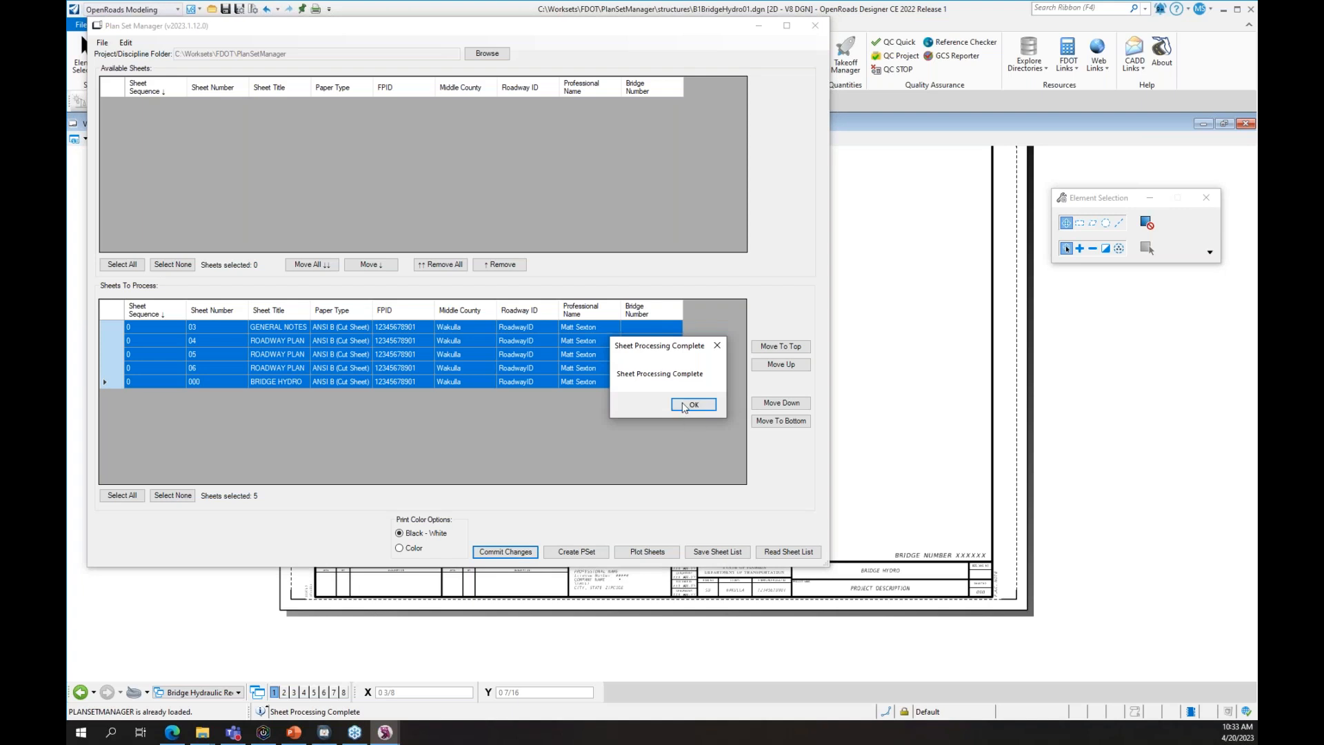
left_click(683, 408)
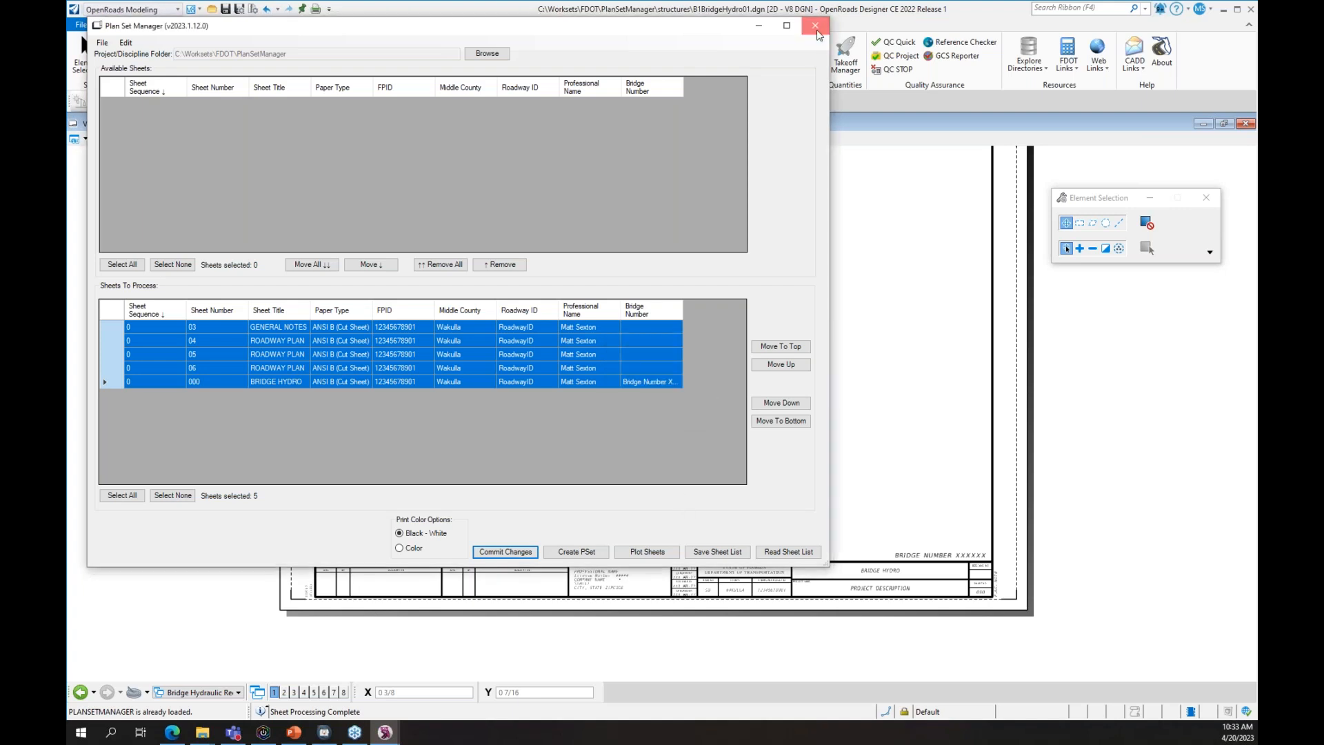
- Close the manager and open Edit Single Sheet for the BRIDGE HYDRO sheet
left_click(816, 28)
left_click(329, 67)
left_click(340, 100)
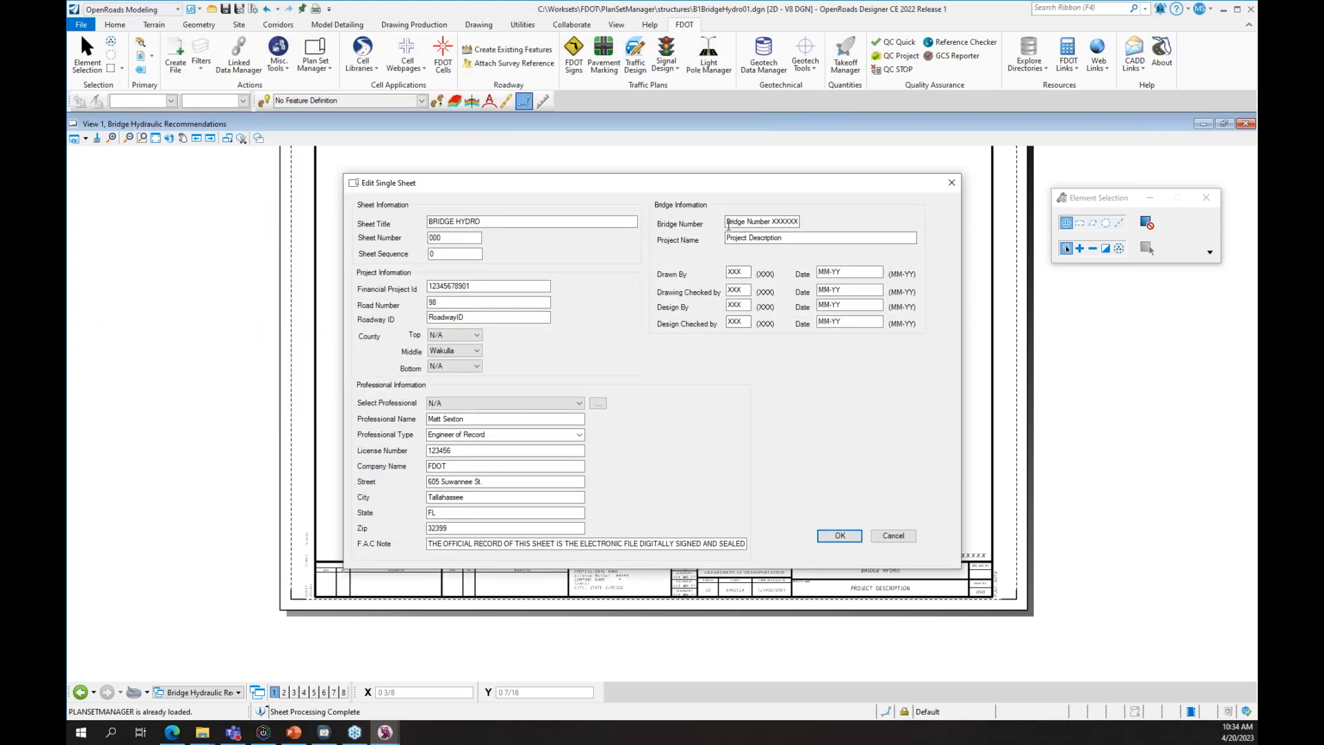
- Set Bridge Number to 123 and Project Name to Bridge Project
left_click_drag(771, 221, 928, 246)
type("123")
key("Tab")
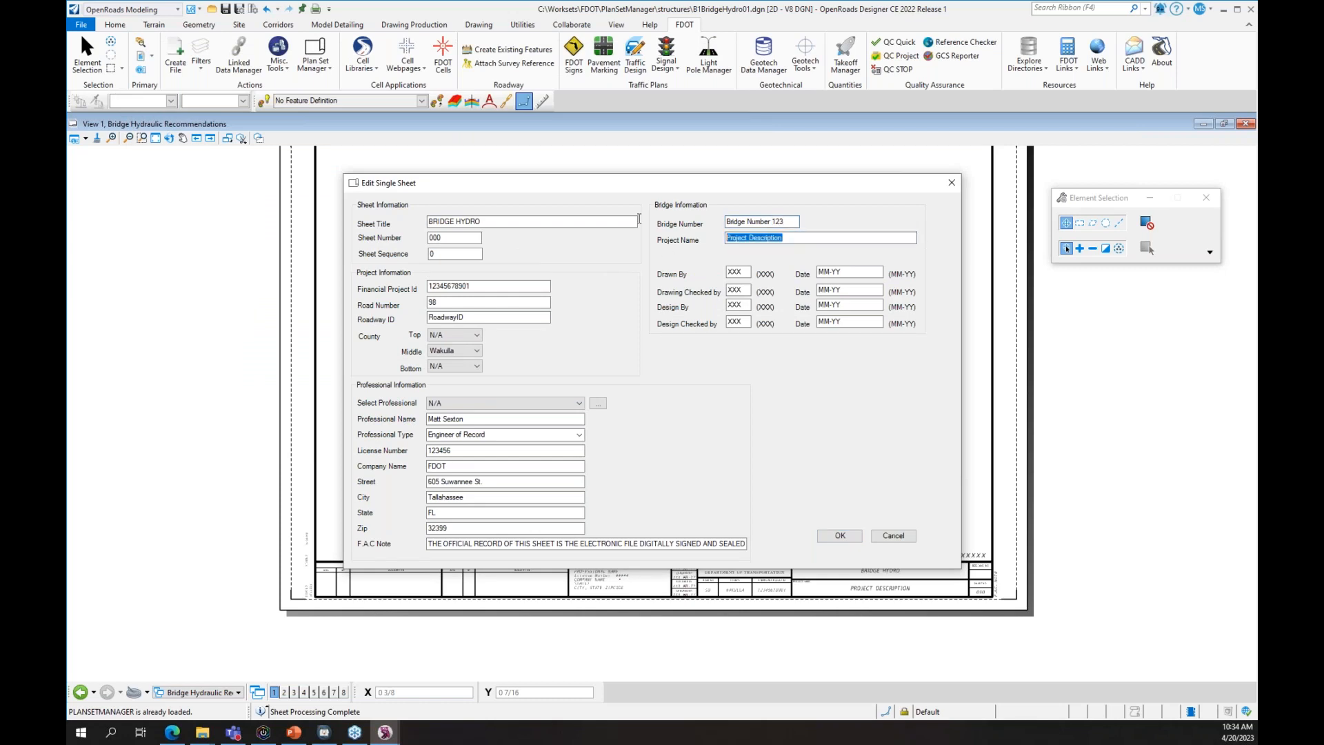
type("BRID")
key("BackSpace")
key("BackSpace")
key("BackSpace")
type("ridgheProject")
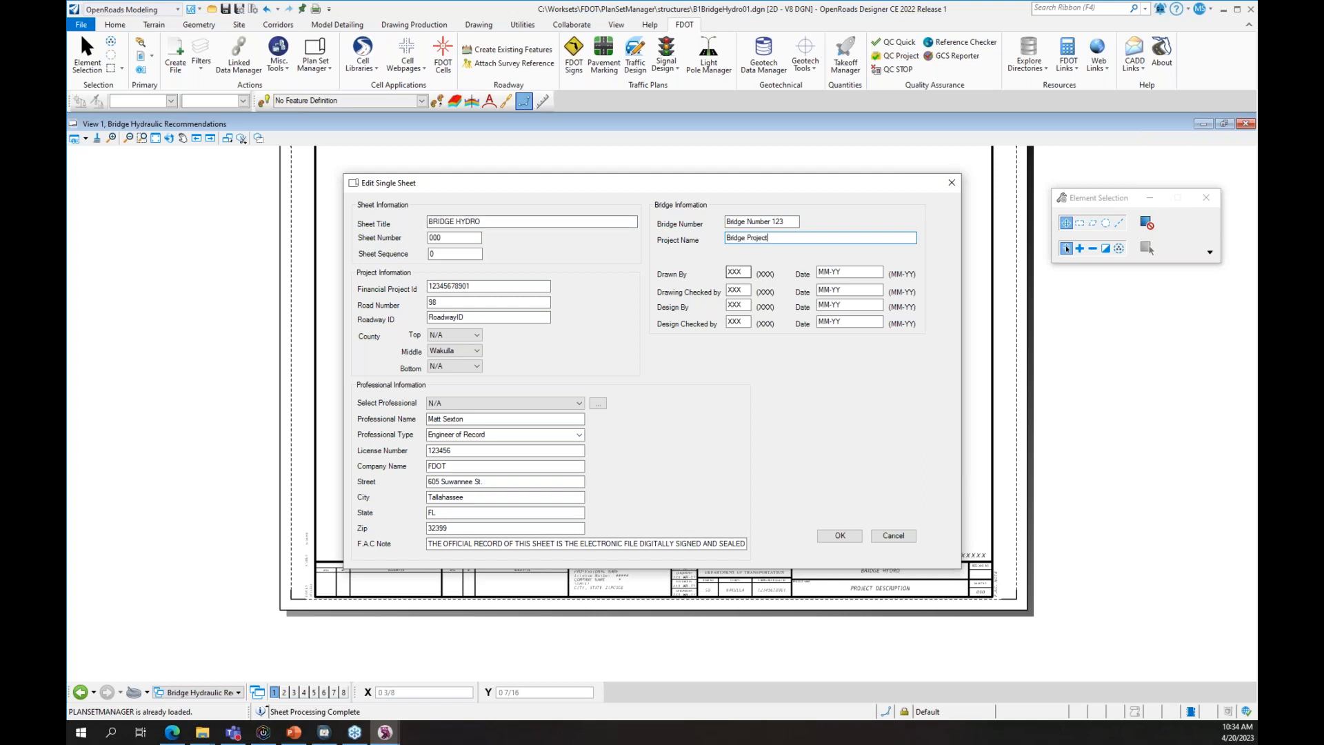
key("Tab")
- Enter the drafter's and checker's initials with dates 04-20 and 04-21
type("MPS")
key("Tab")
type("0420")
key("BackSpace")
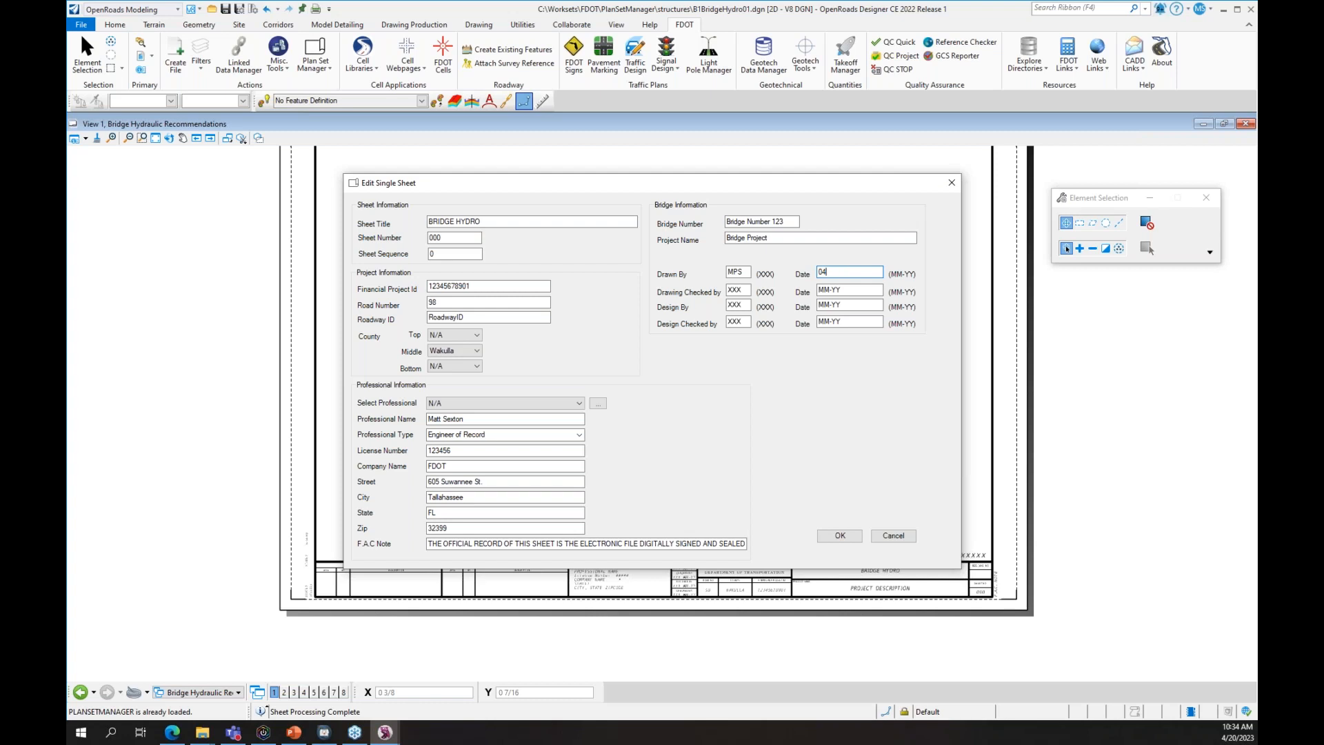
type("-20")
key("Tab")
type("K")
key("Tab")
type("0")
- Apply the sheet edits and check the title block shows BRIDGE NUMBER 123 and BRIDGE PROJECT
left_click(840, 536)
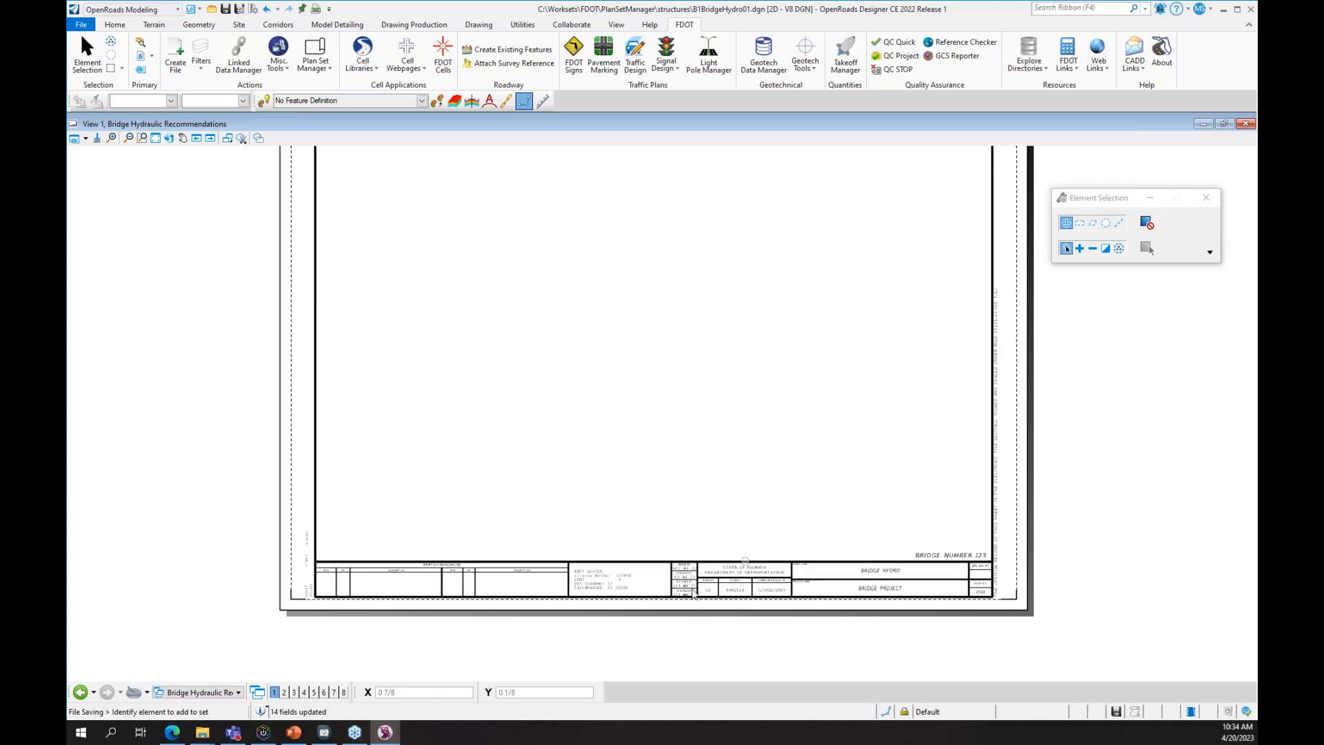
scroll(791, 606, "up", 2)
scroll(849, 637, "down", 4)
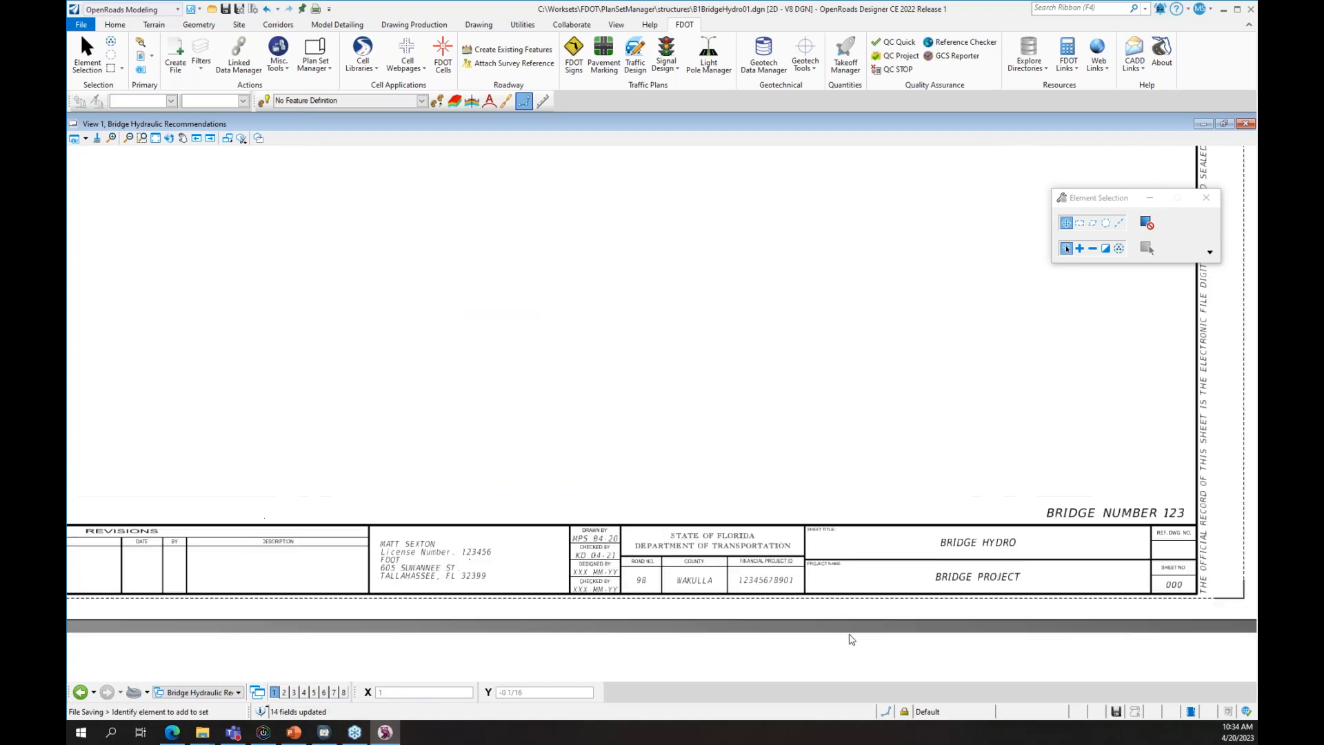
scroll(434, 252, "down", 3)
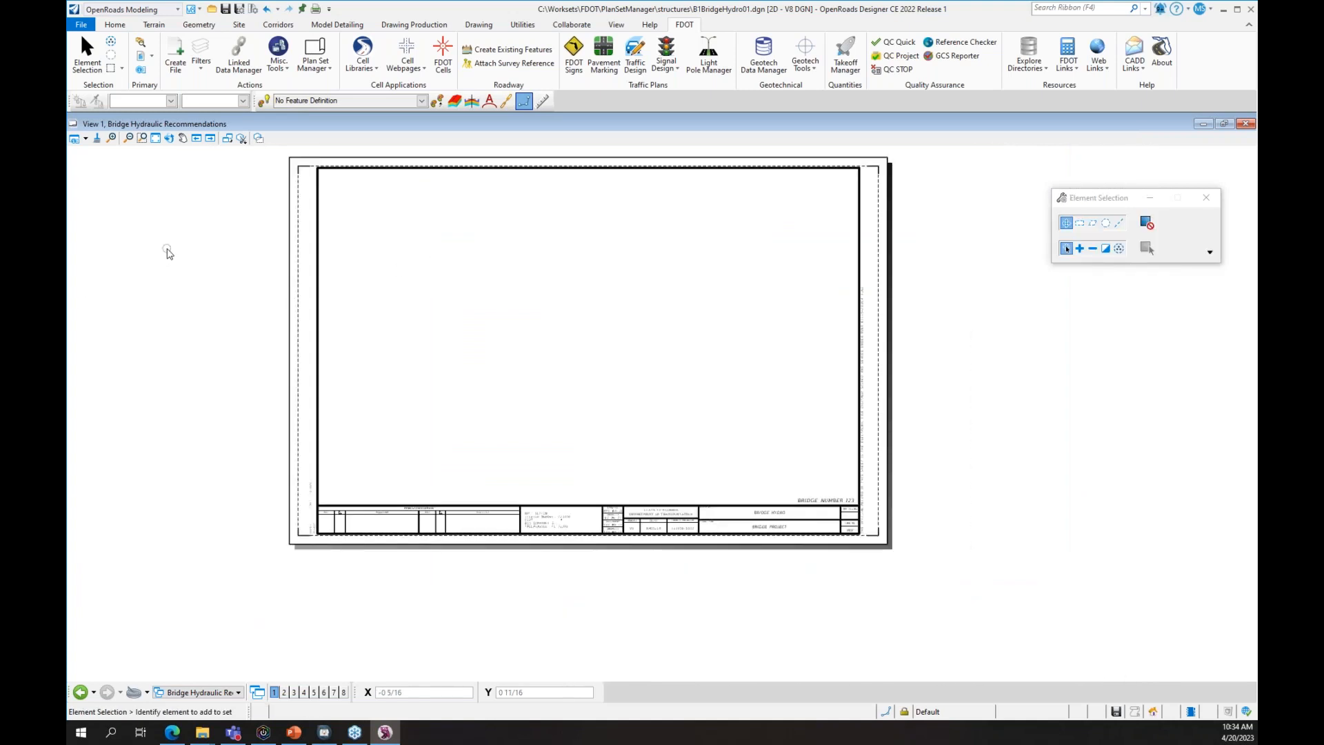
middle_click_drag(191, 224, 227, 323)
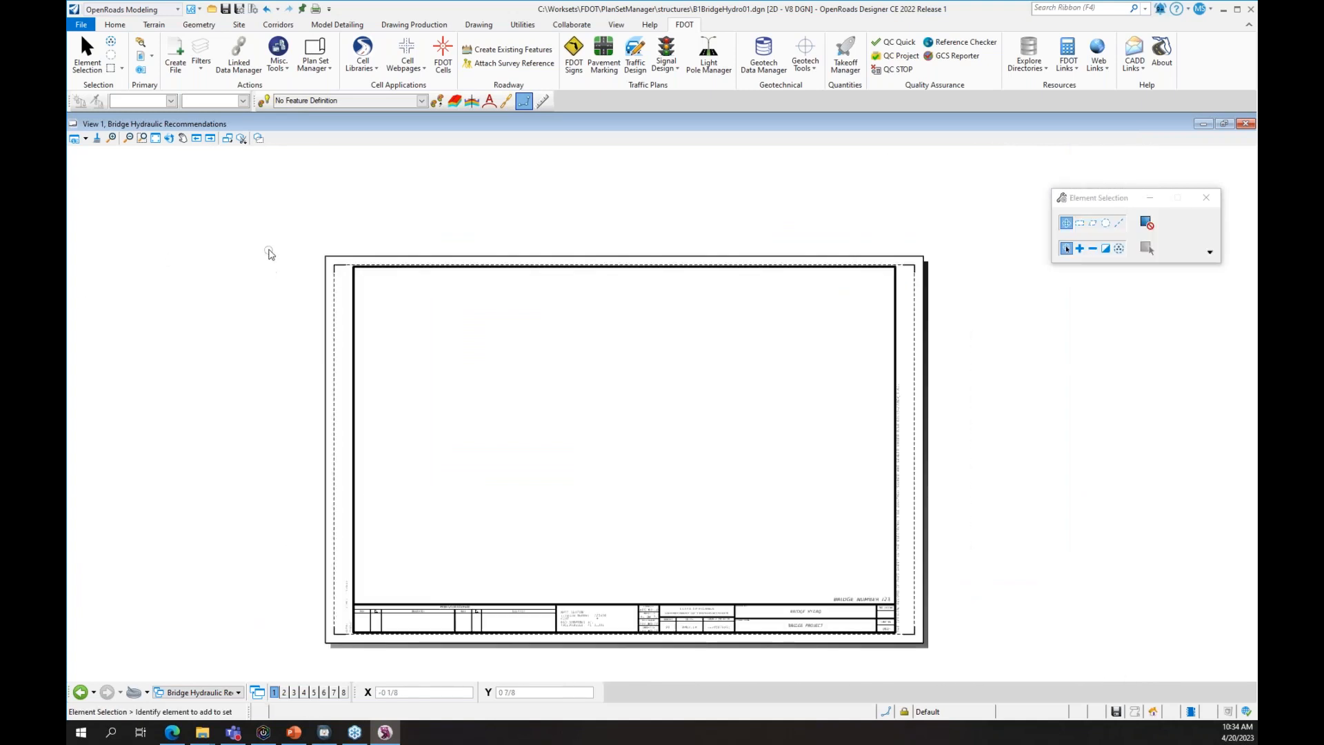
scroll(253, 279, "up", 1)
mouse_move(253, 278)
middle_mouse_down()
mouse_move(236, 178)
mouse_move(237, 191)
middle_mouse_up()
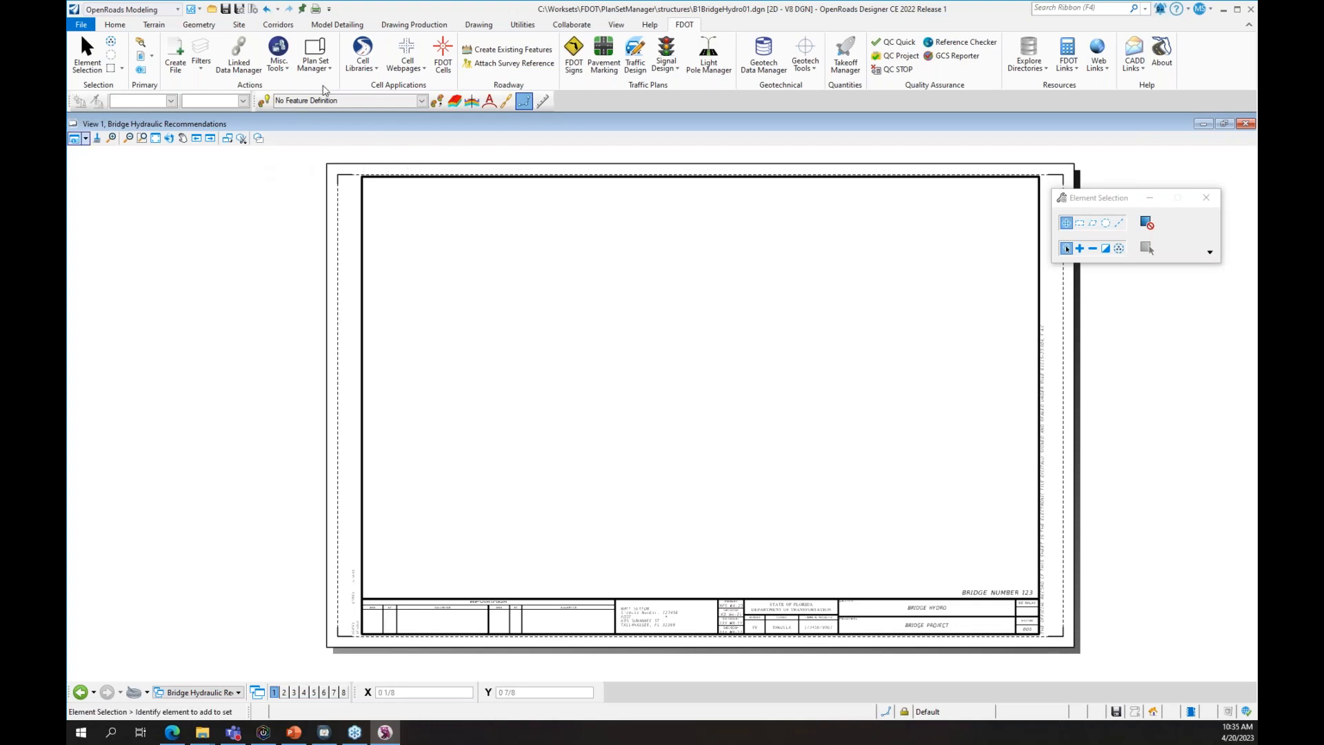
left_click(289, 68)
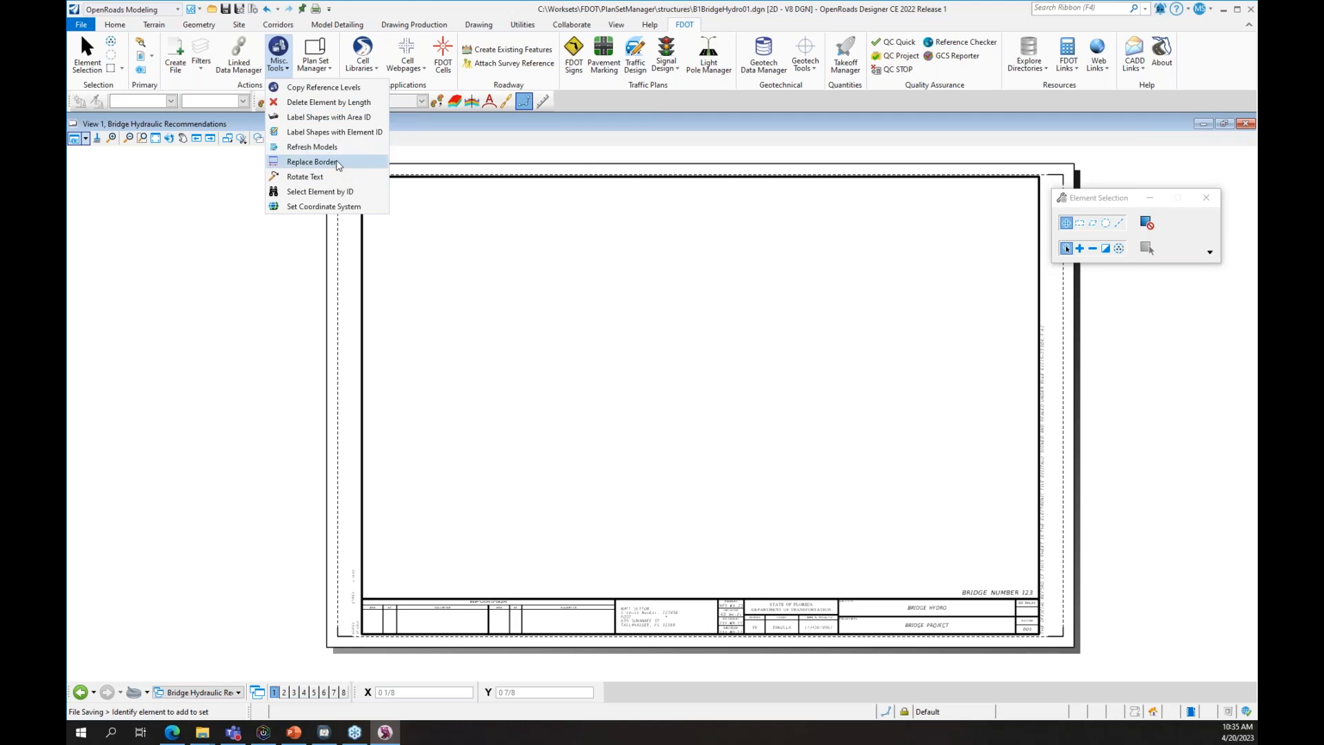
left_click(311, 162)
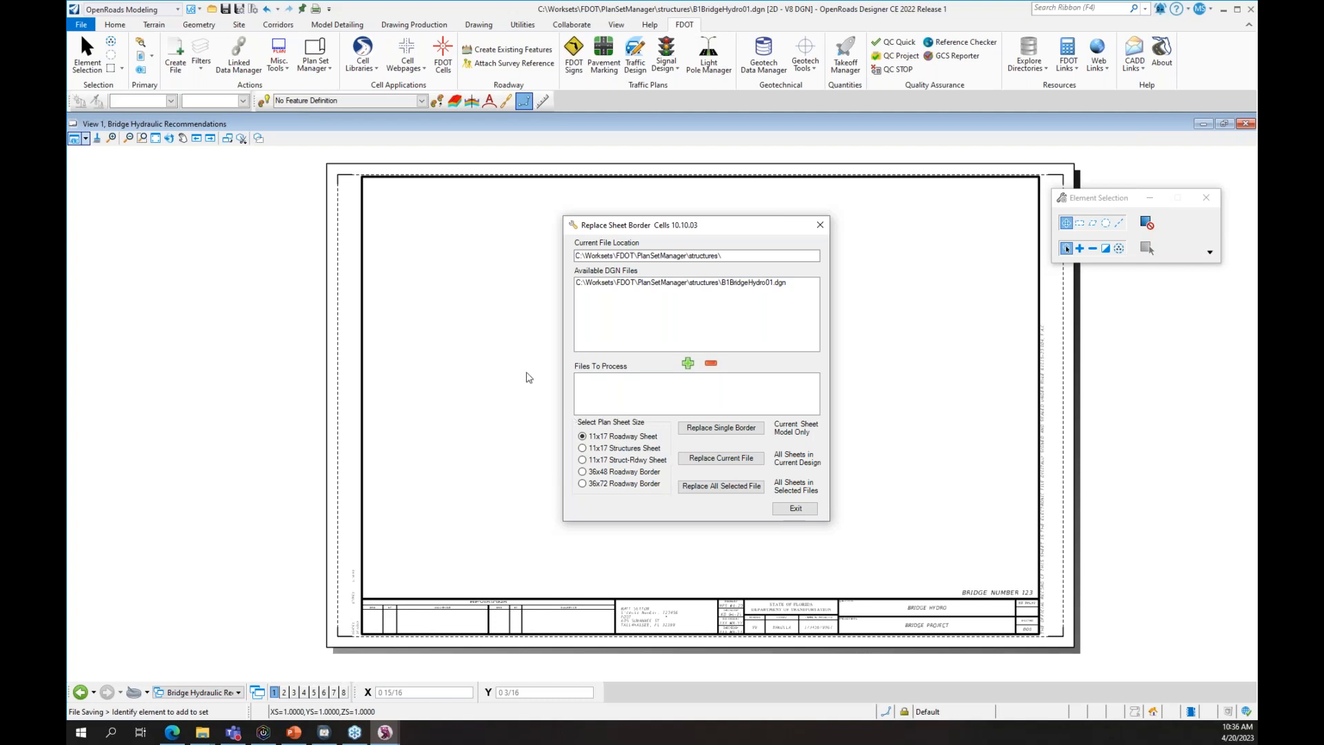
left_click(800, 513)
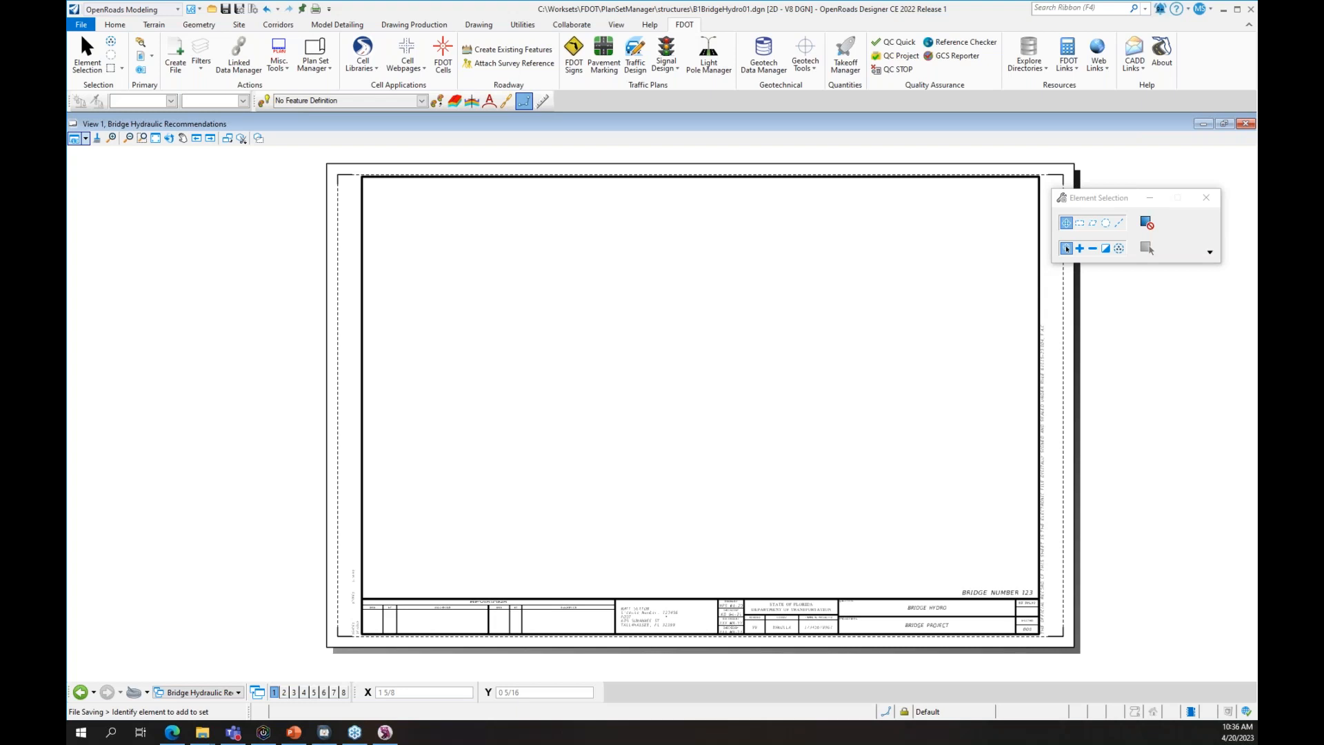
left_click(775, 629)
left_click(142, 137)
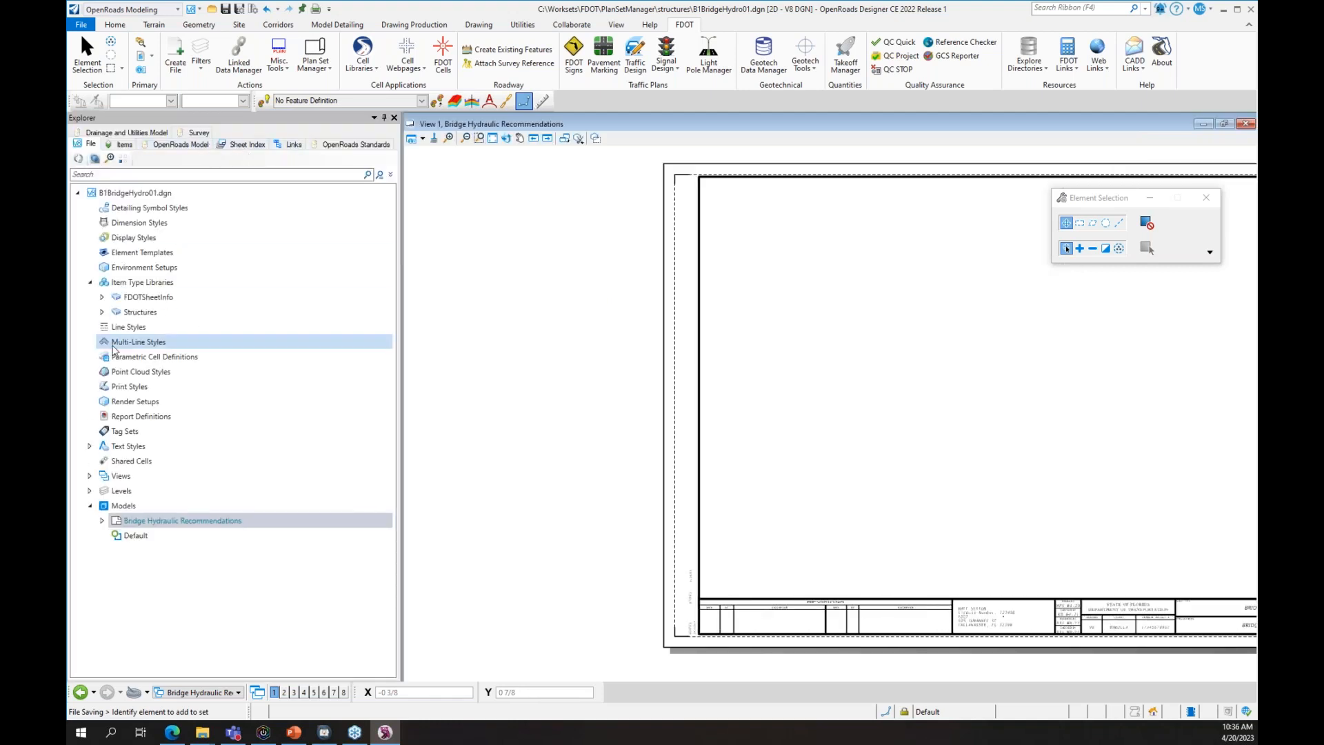
left_click(121, 144)
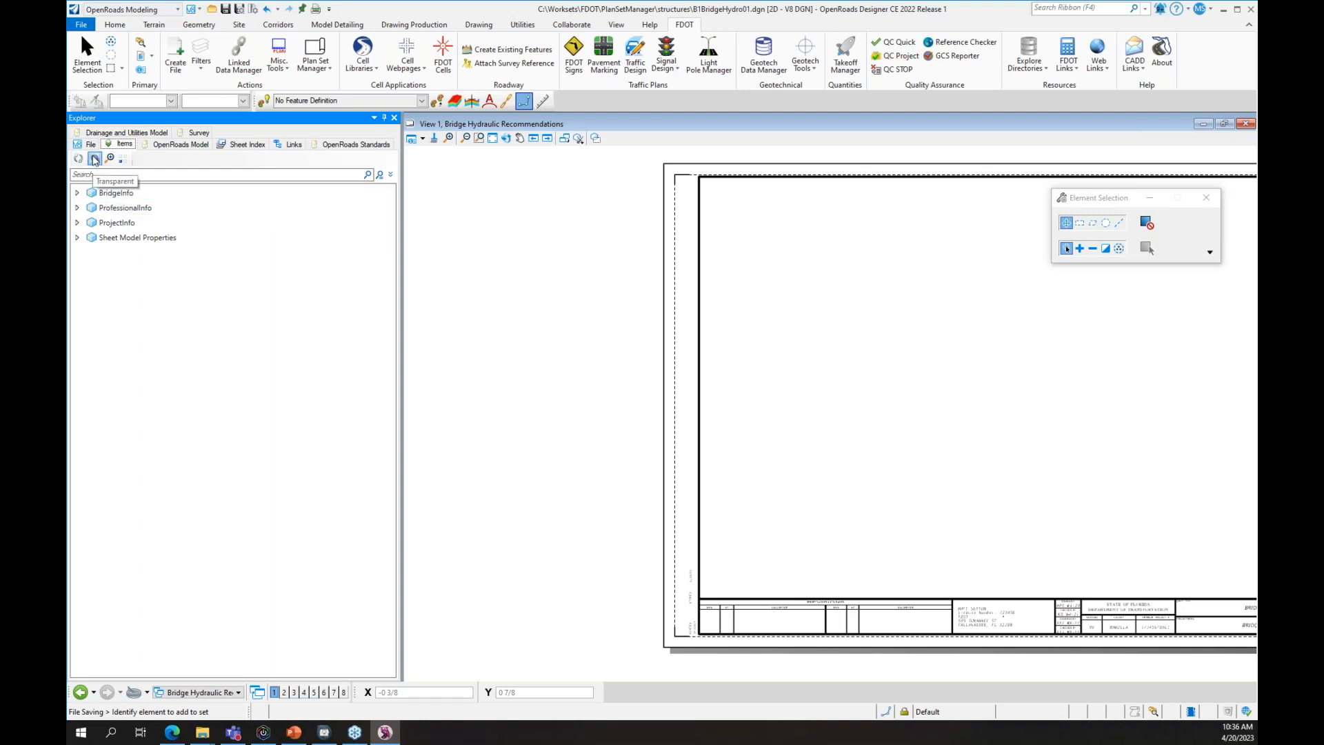
left_click(394, 118)
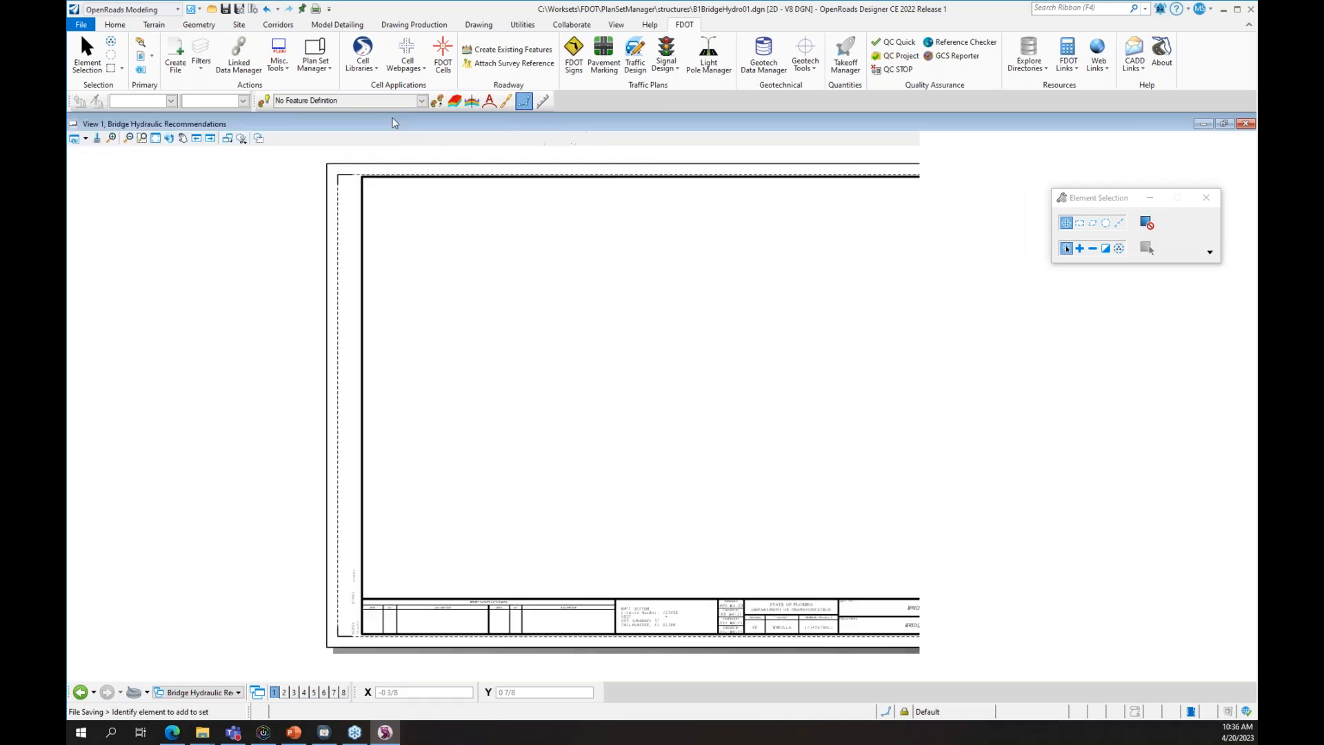
left_click(525, 25)
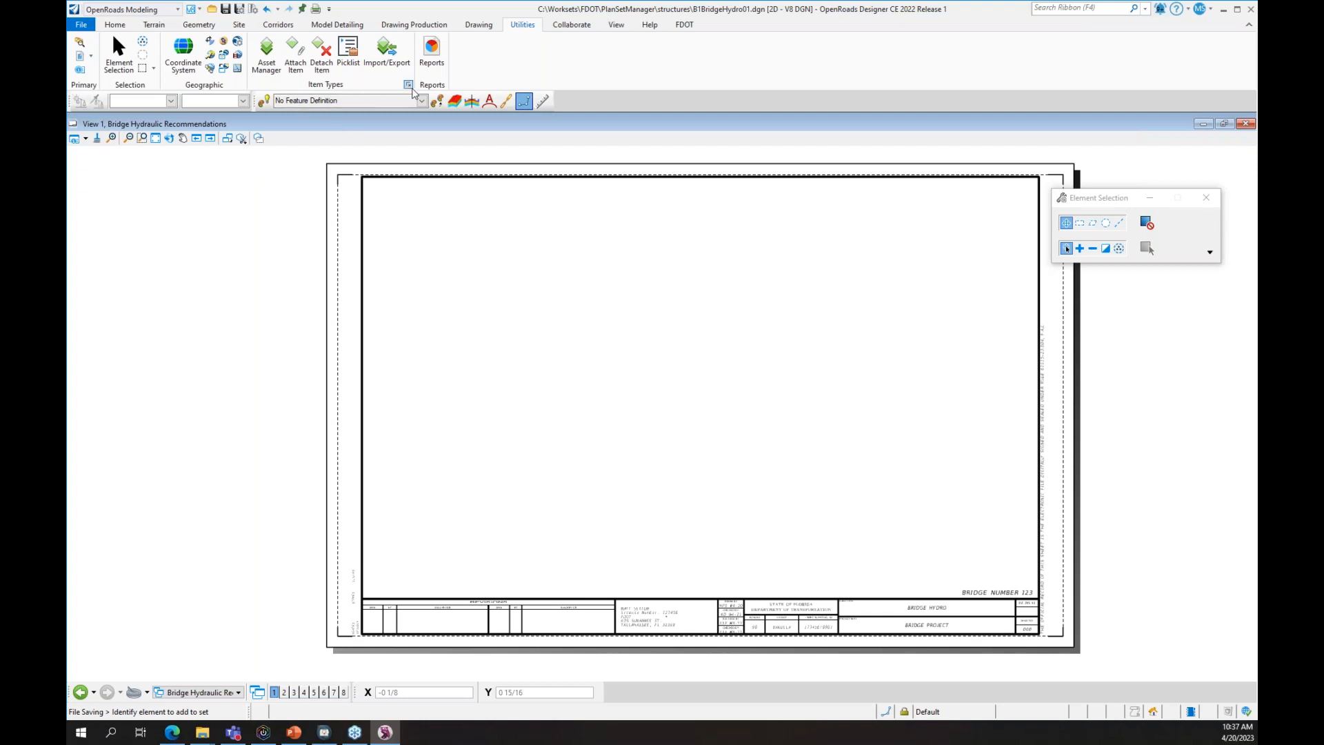
left_click(408, 86)
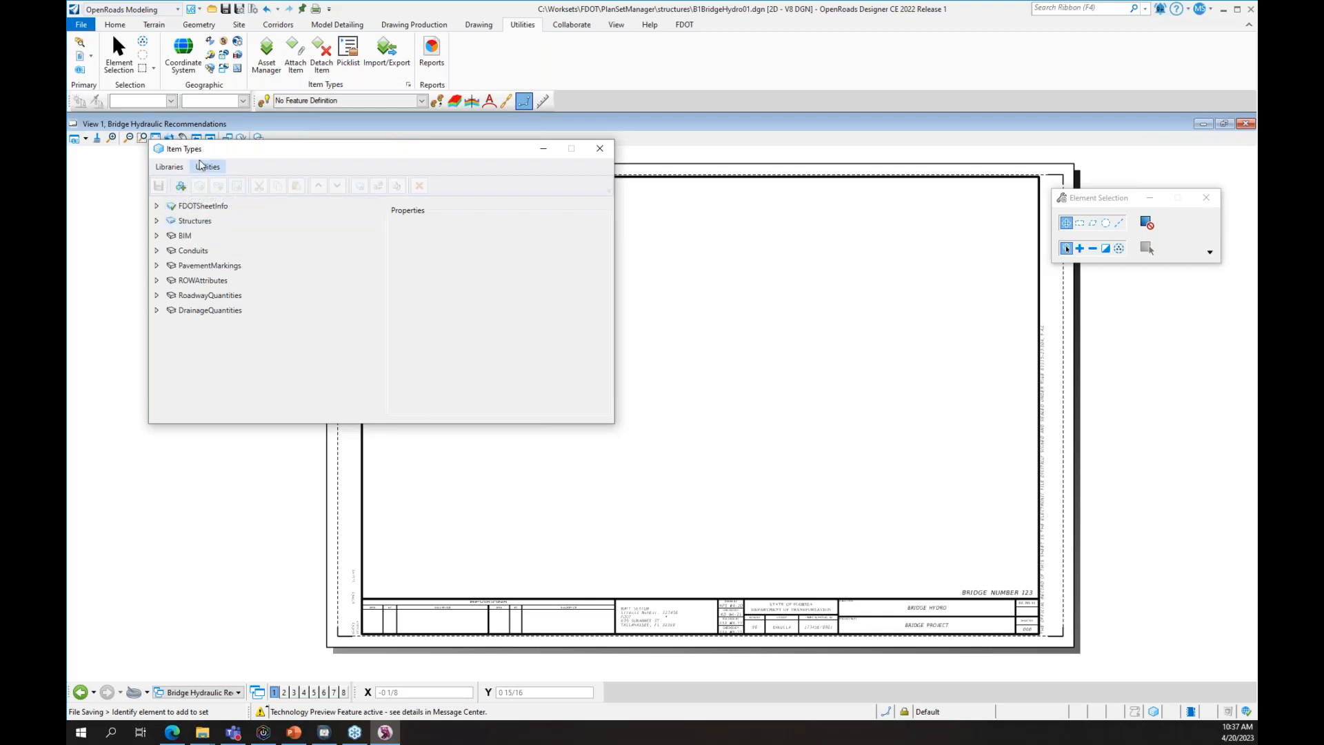
left_click(170, 167)
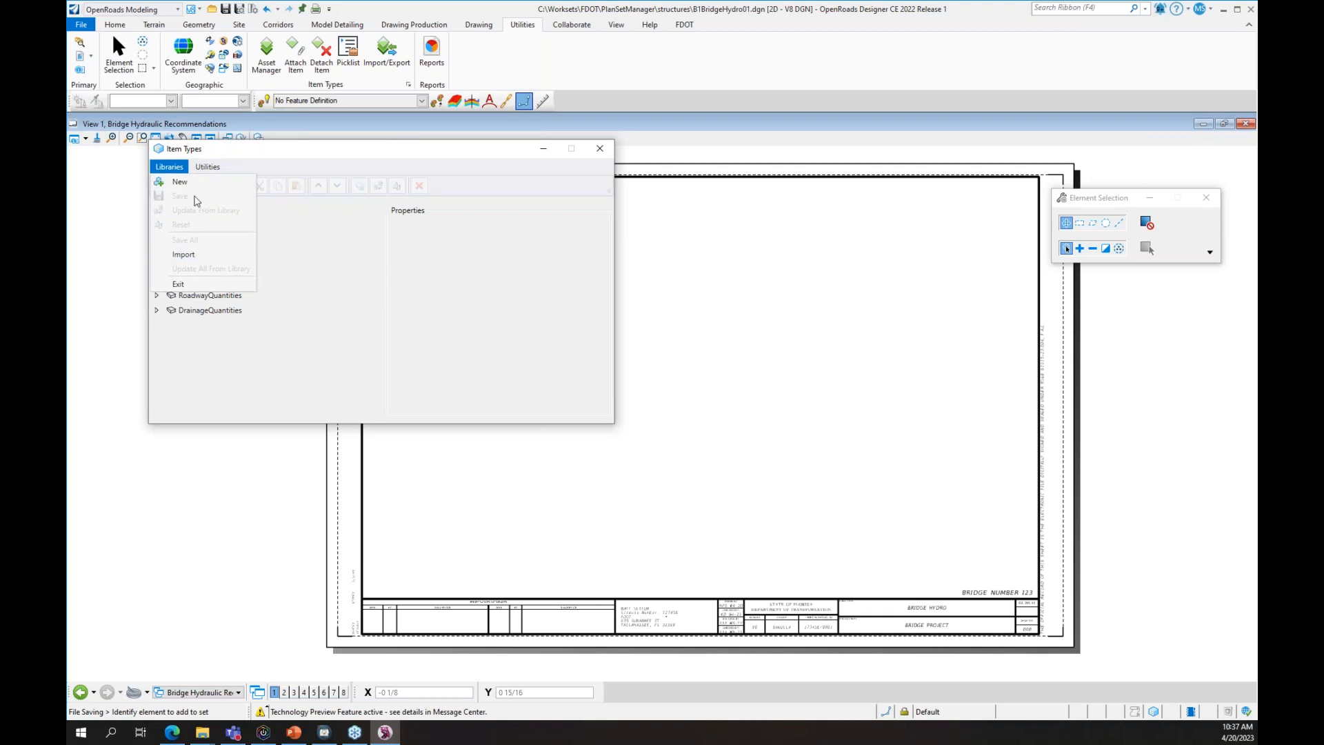
left_click(280, 224)
left_click(183, 209)
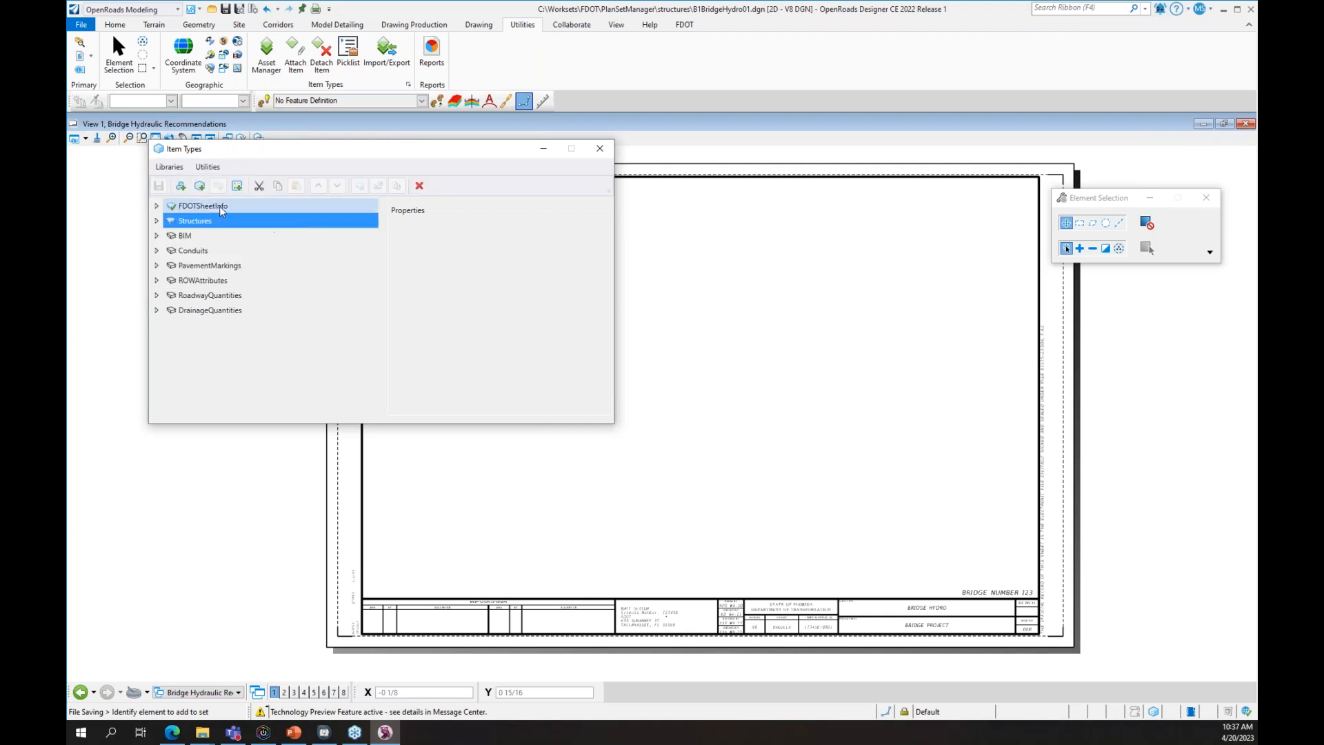
left_click(192, 322)
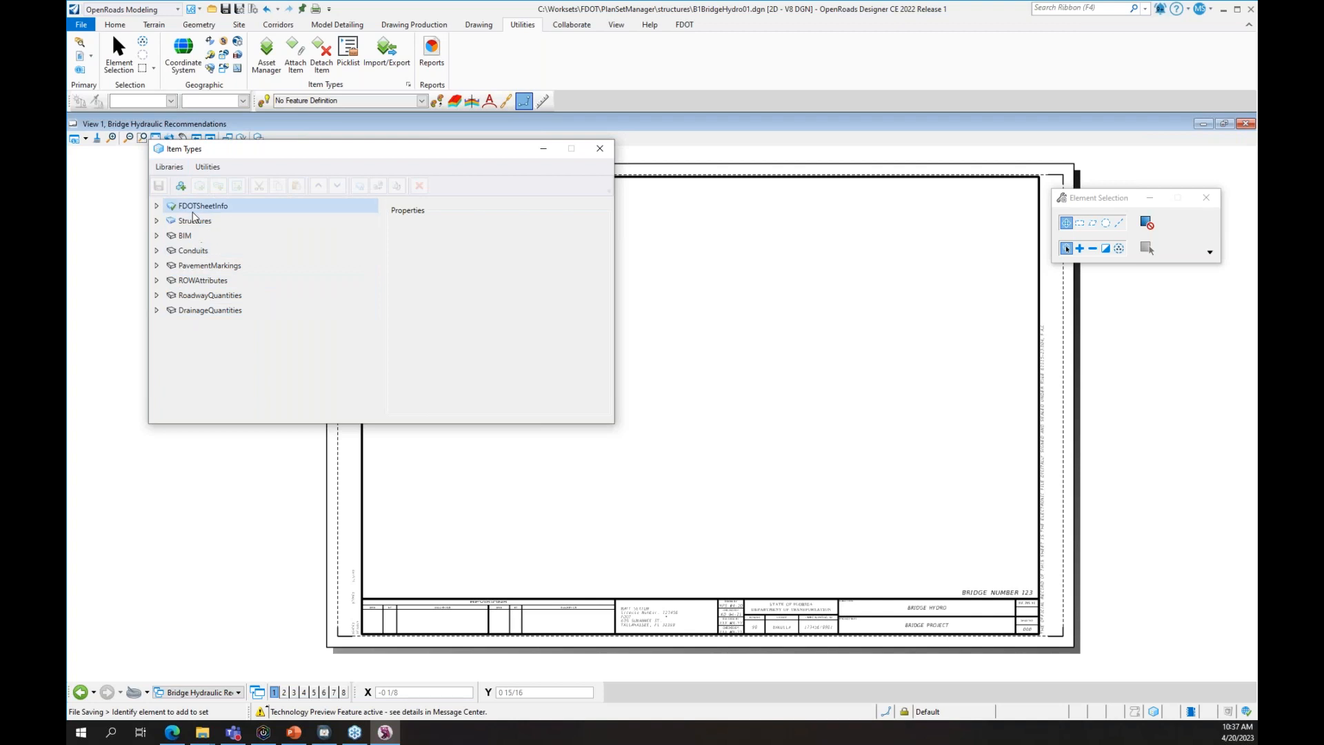
left_click(210, 207)
right_click(212, 208)
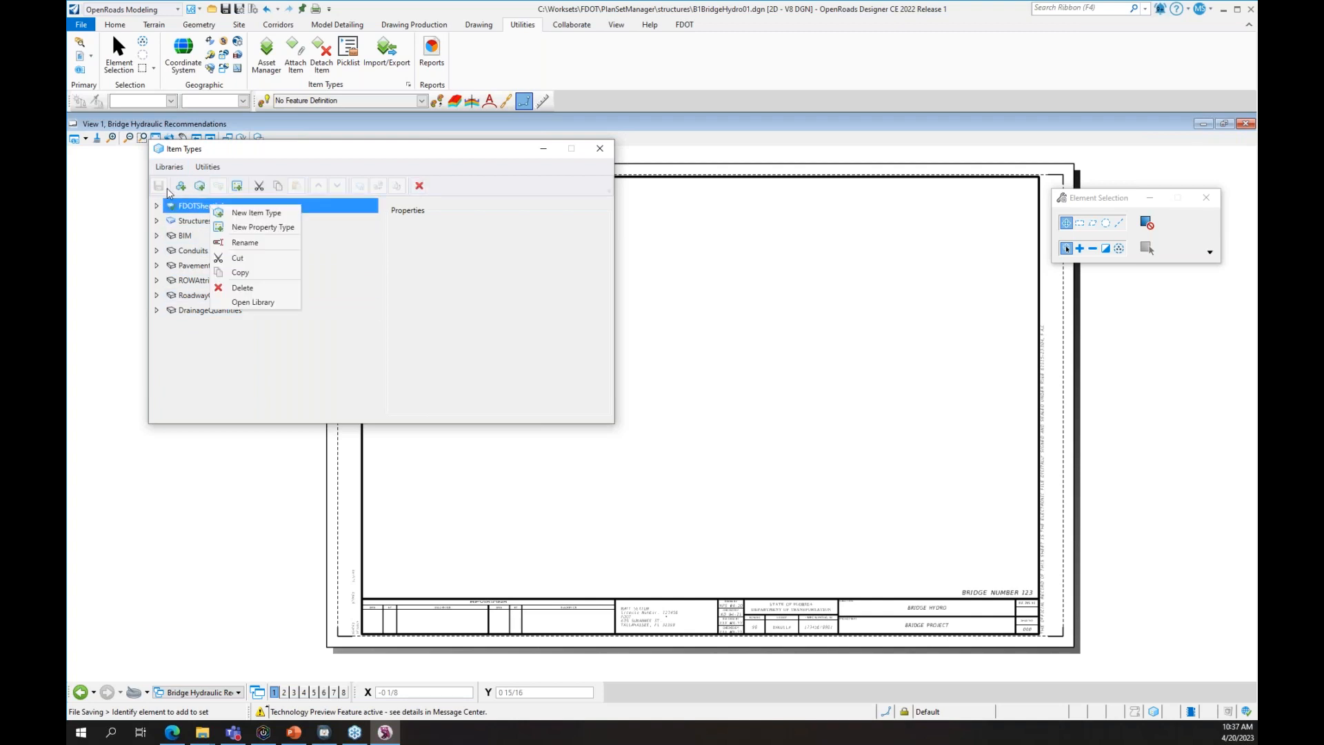
left_click(158, 168)
left_click(158, 169)
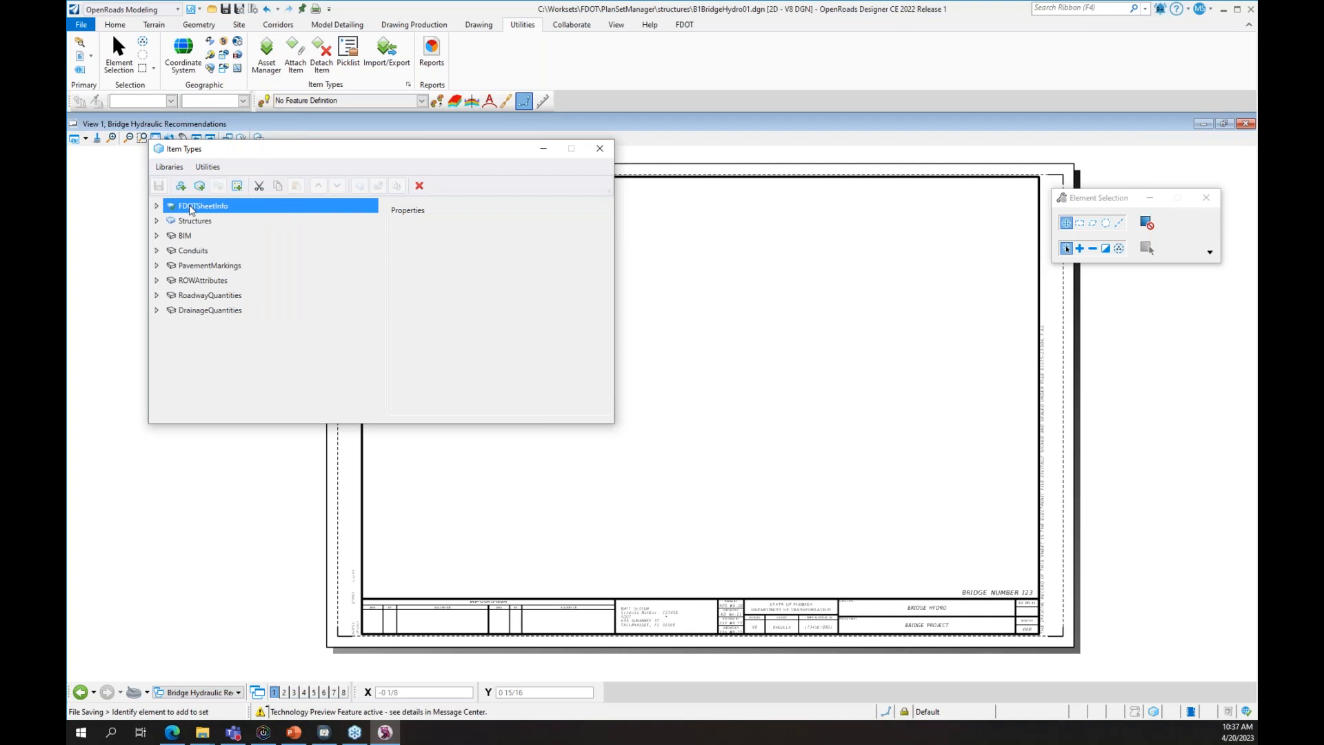
left_click(211, 168)
left_click(593, 154)
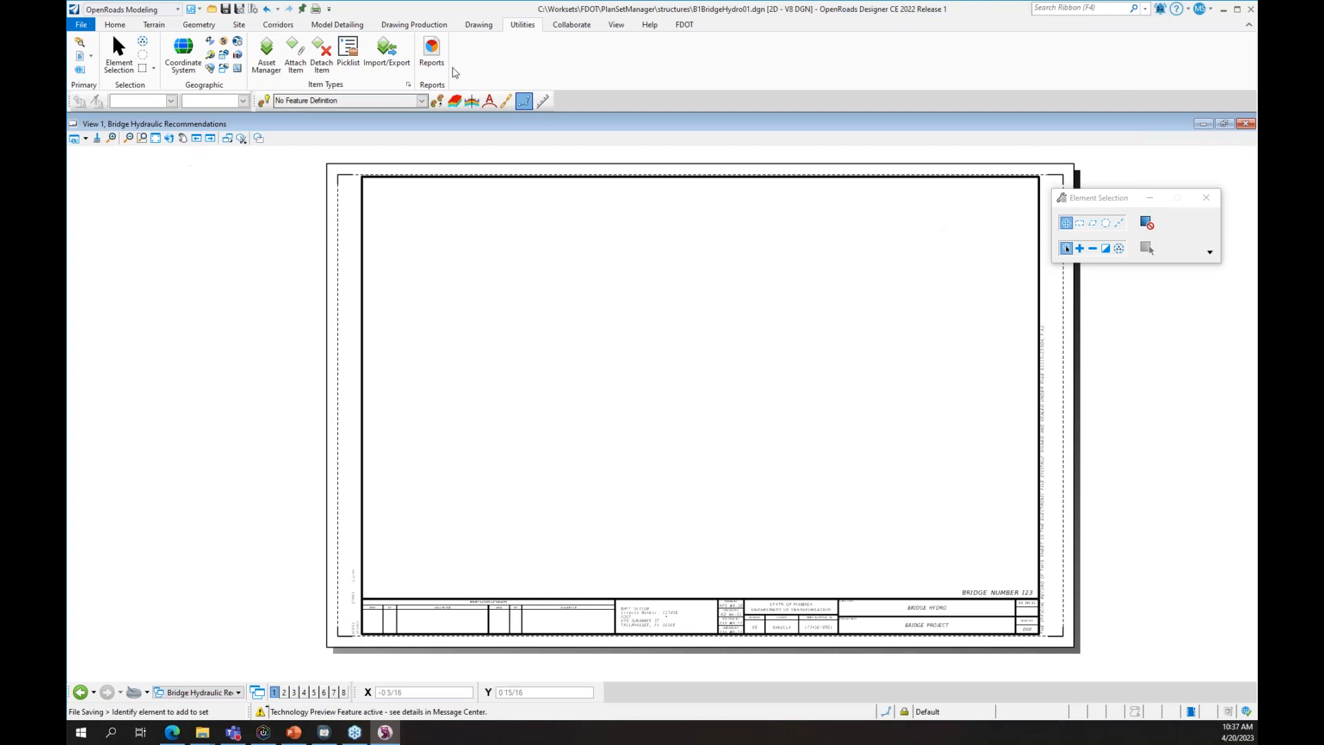
left_click(424, 25)
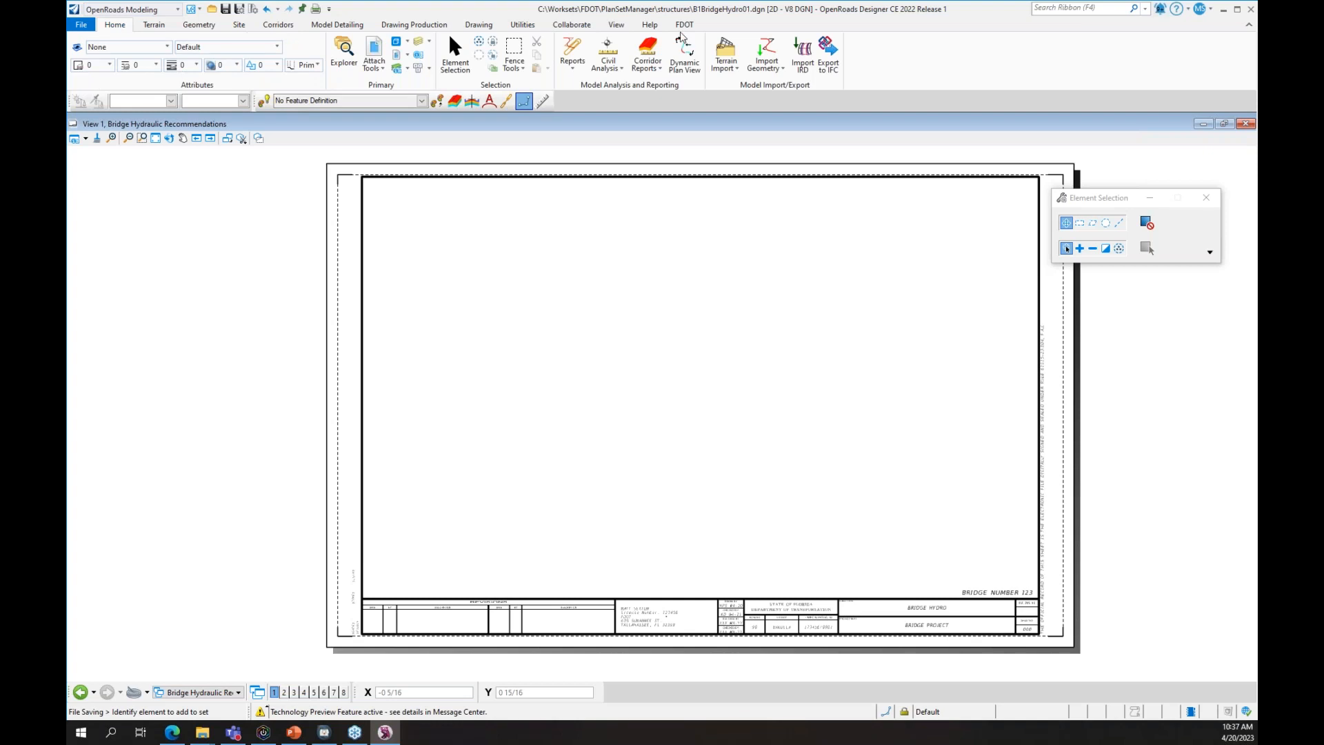
- Review Edit Multiple Sheets from the FDOT tab, close it, and bring up Misc. Tools
left_click(682, 26)
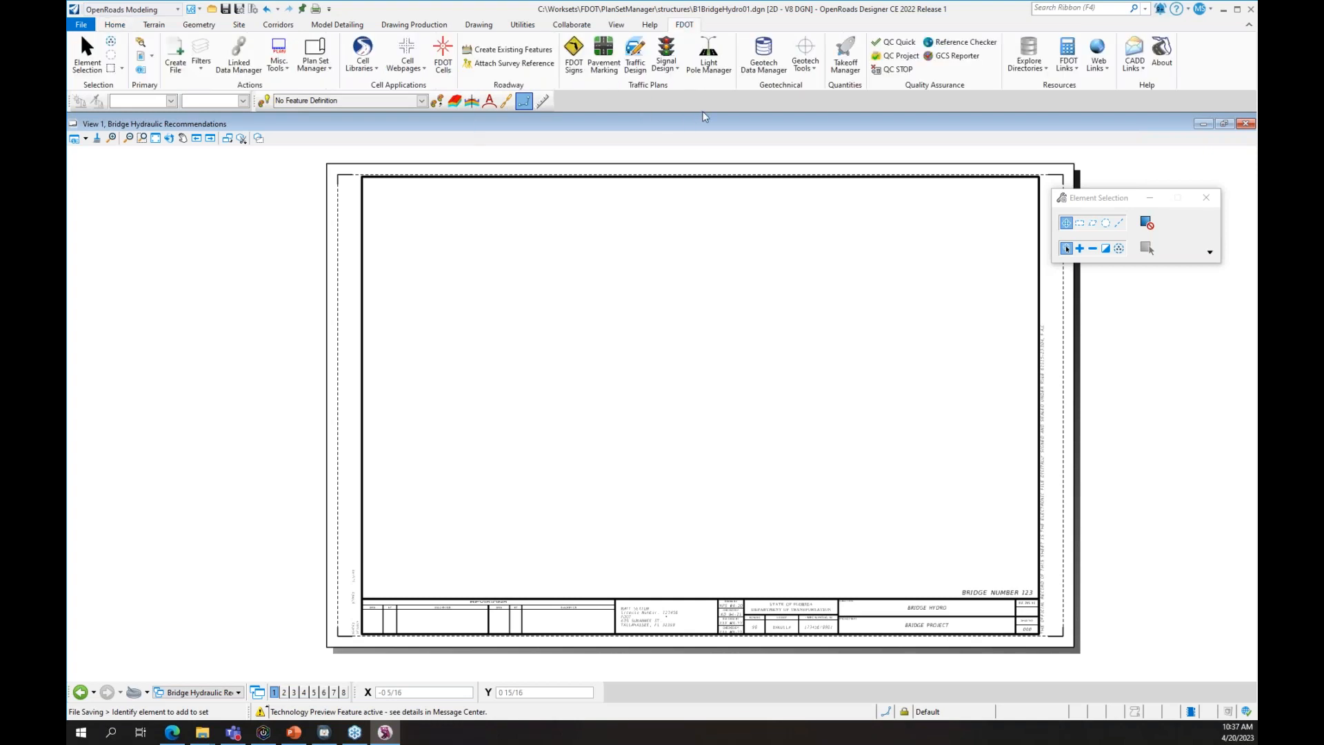
left_click(310, 74)
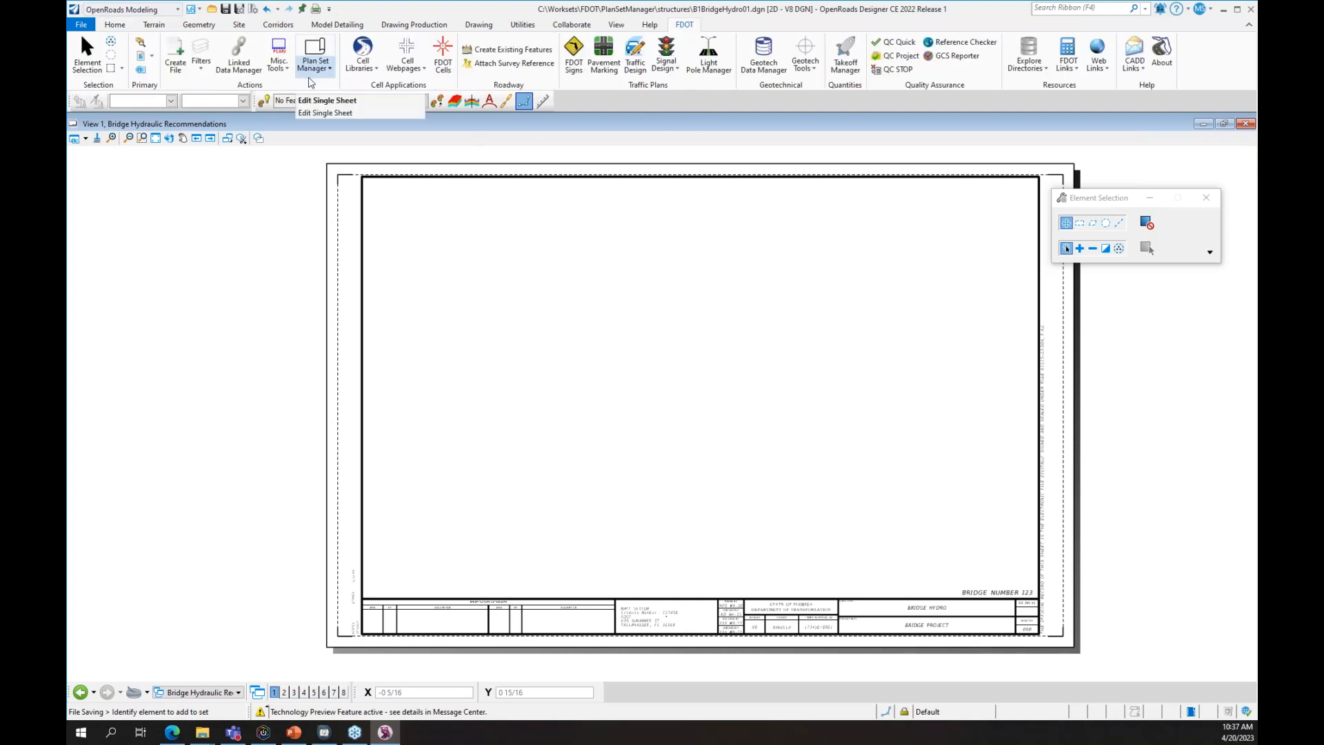
left_click(343, 88)
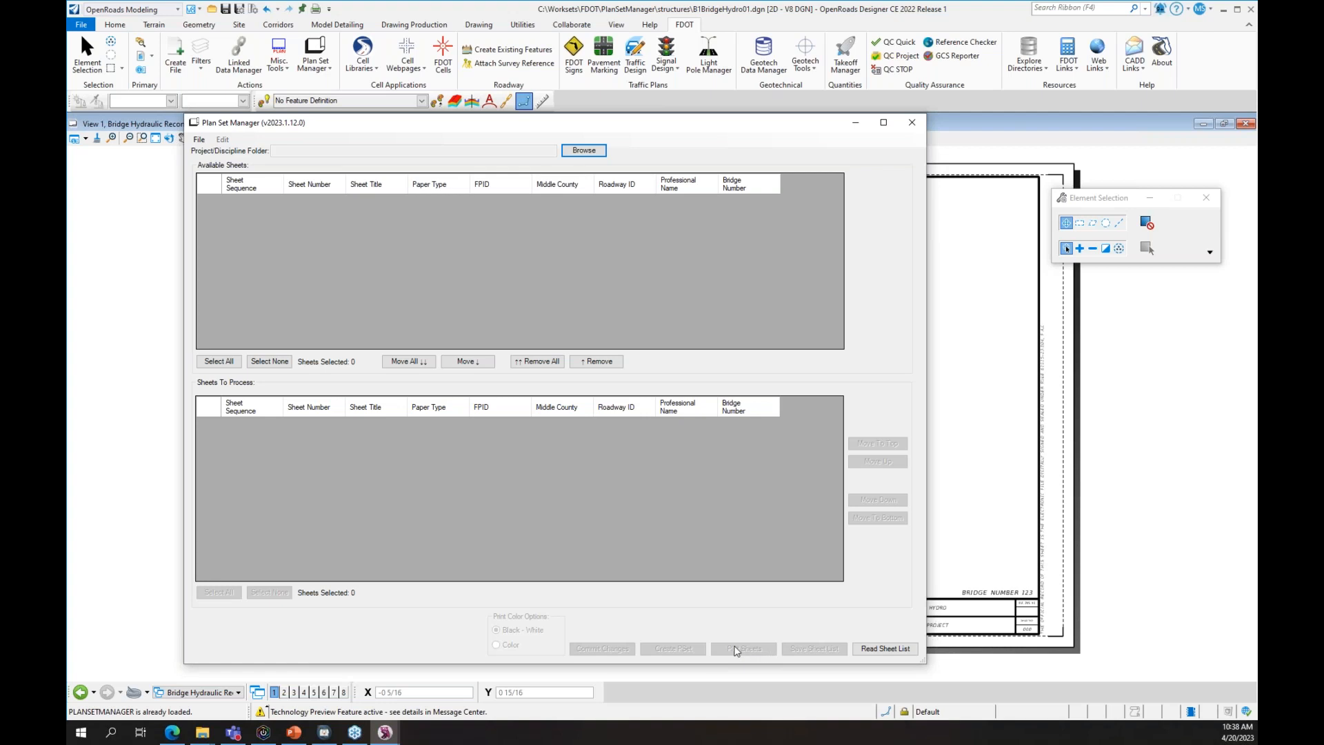
left_click(912, 124)
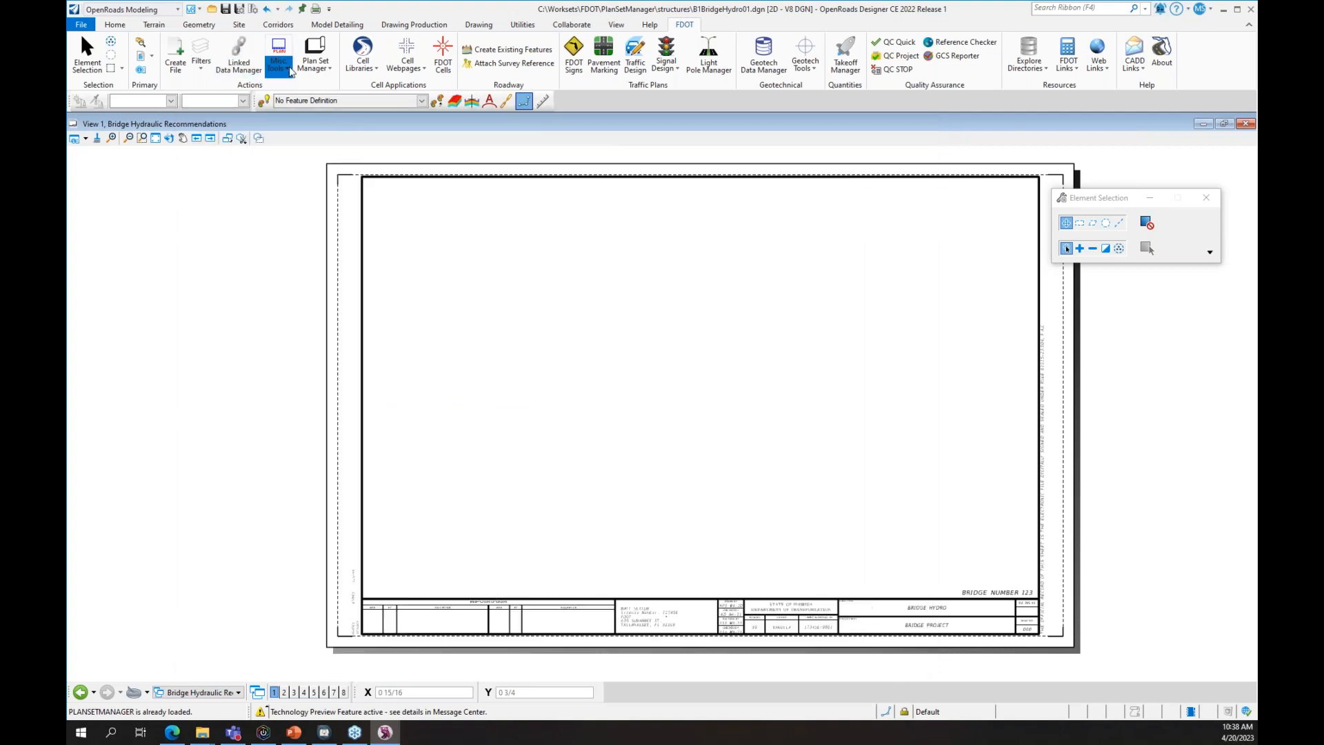
left_click(288, 68)
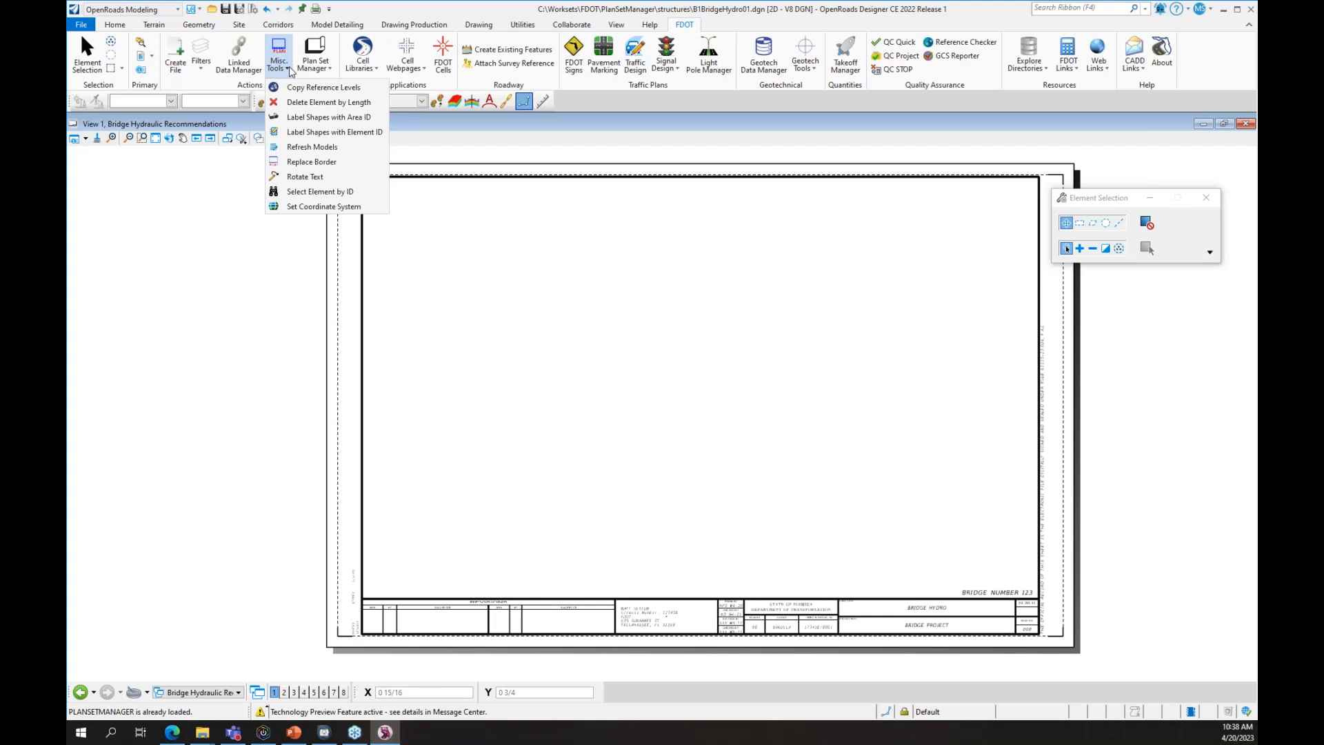
- Add B1BridgeHydro01.dgn from the PlanSetManager folder to the refresh-before-plotting files, then exit
left_click(322, 147)
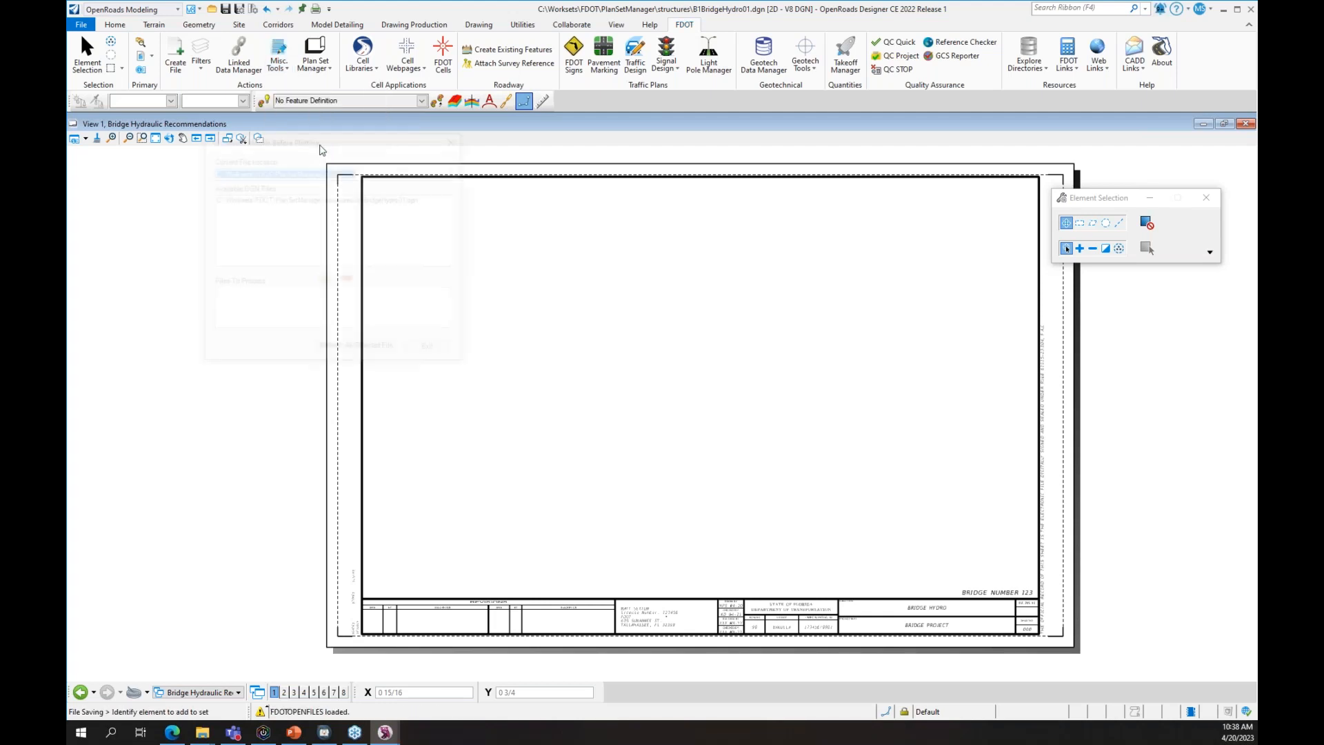
left_click_drag(416, 144, 705, 178)
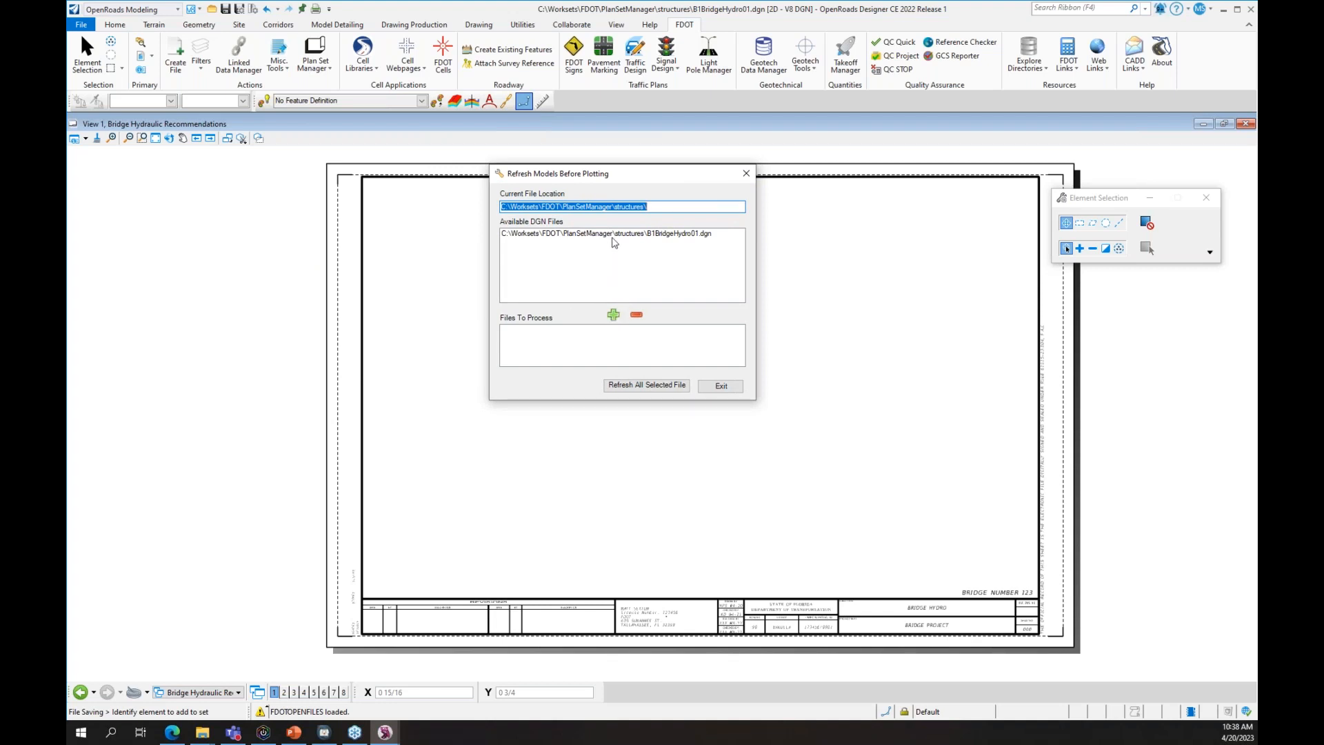
left_click(654, 206)
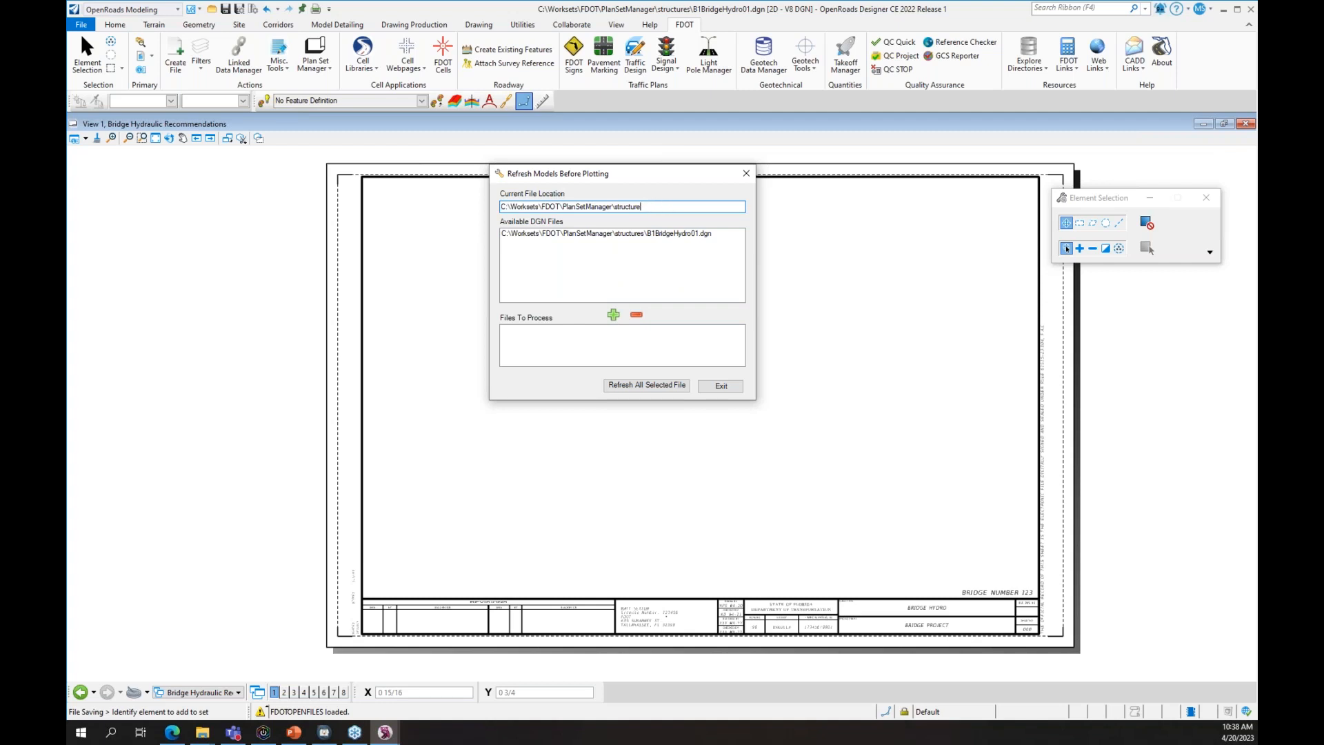
key("BackSpace")
key("BackSpace")
key("BackSpace")
key("BackSpace")
key("BackSpace")
key("BackSpace")
left_click(654, 234)
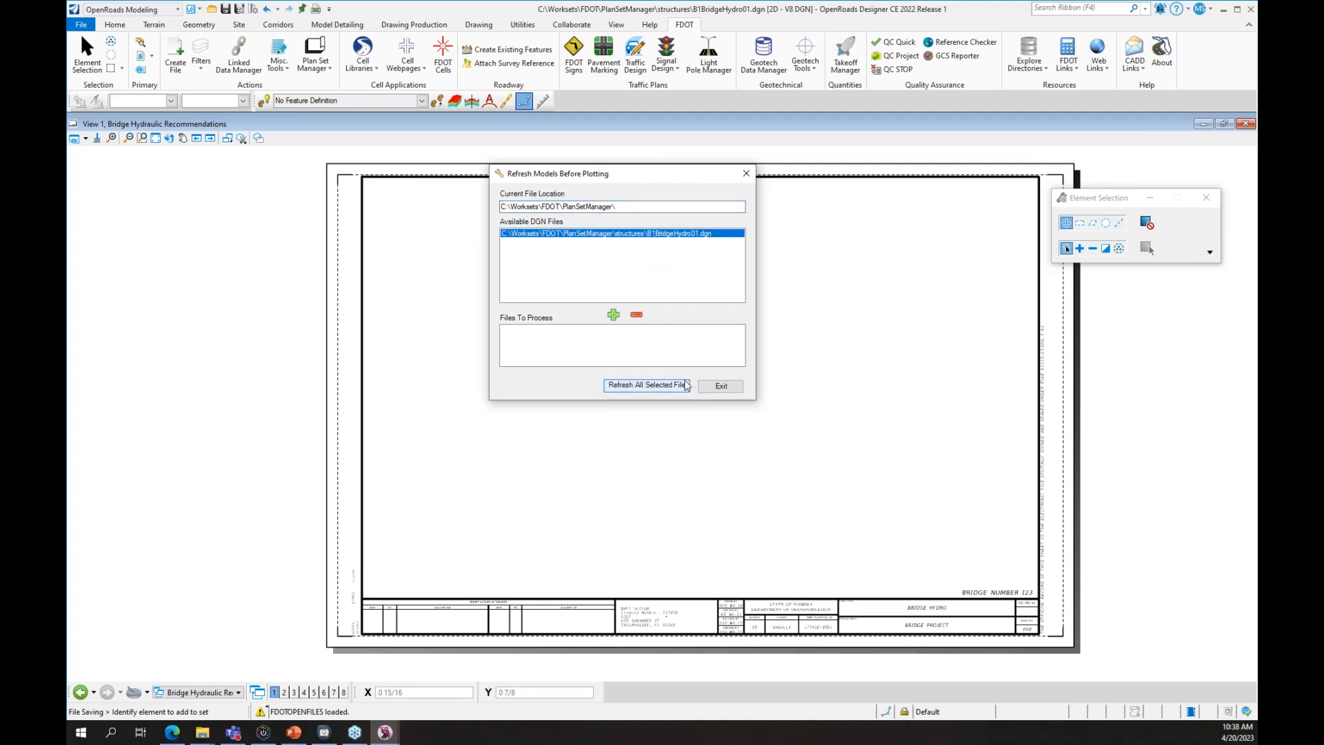
left_click(612, 315)
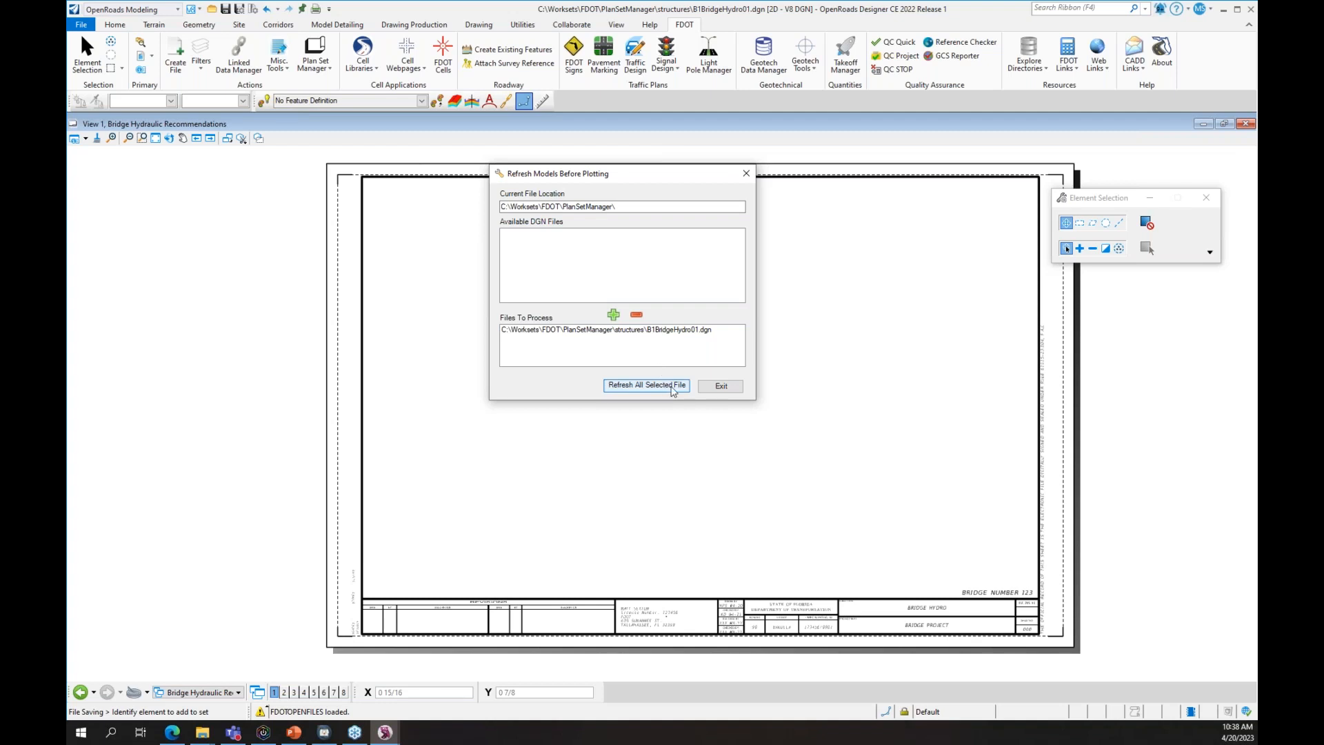
left_click(719, 386)
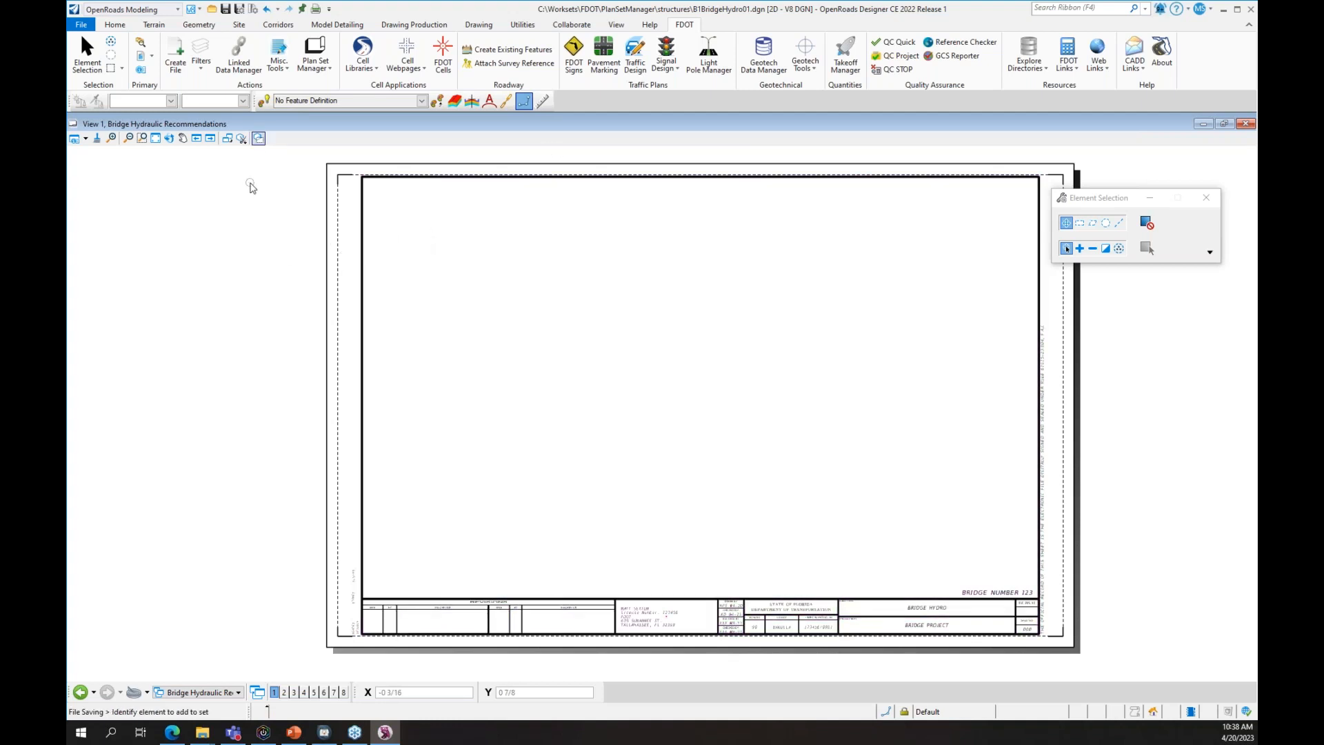
- Open Plan Set Manager's Edit Multiple Sheets with Worksets\FDOT\PlanSetManager as the project folder
left_click(313, 68)
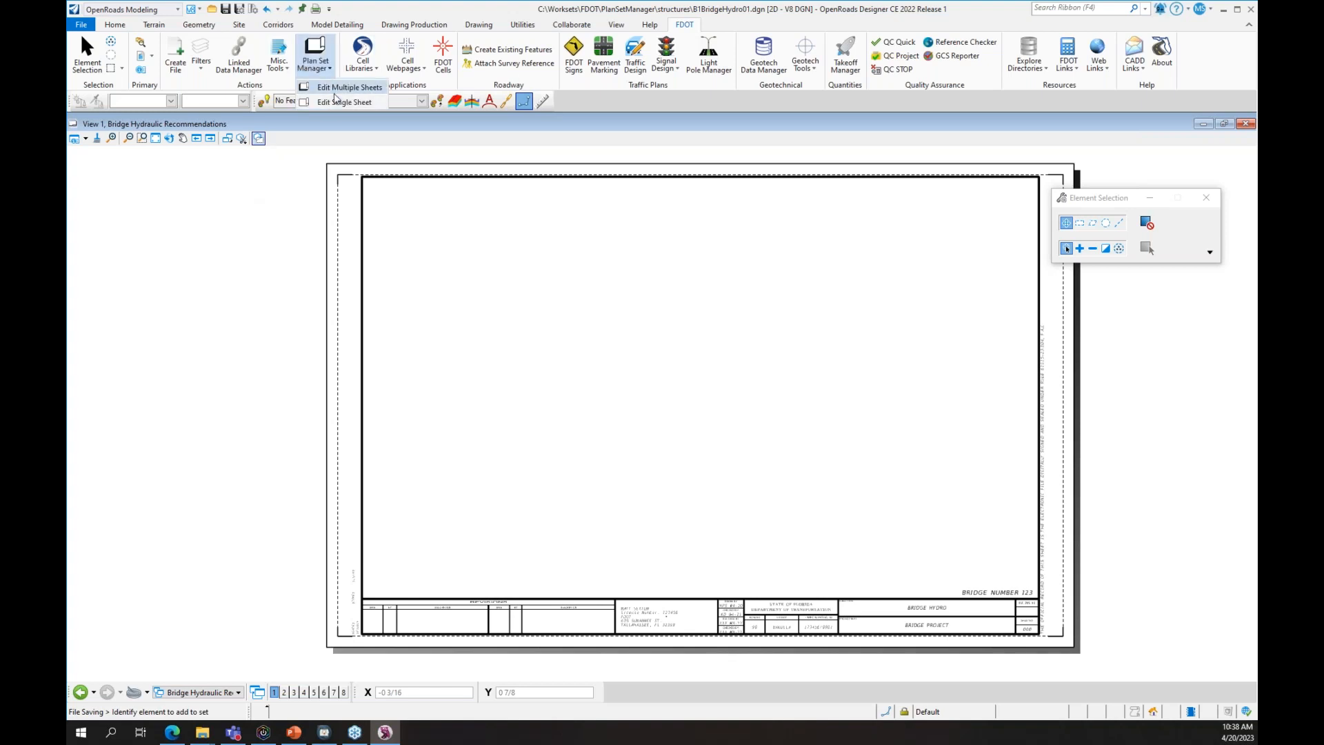
left_click(336, 98)
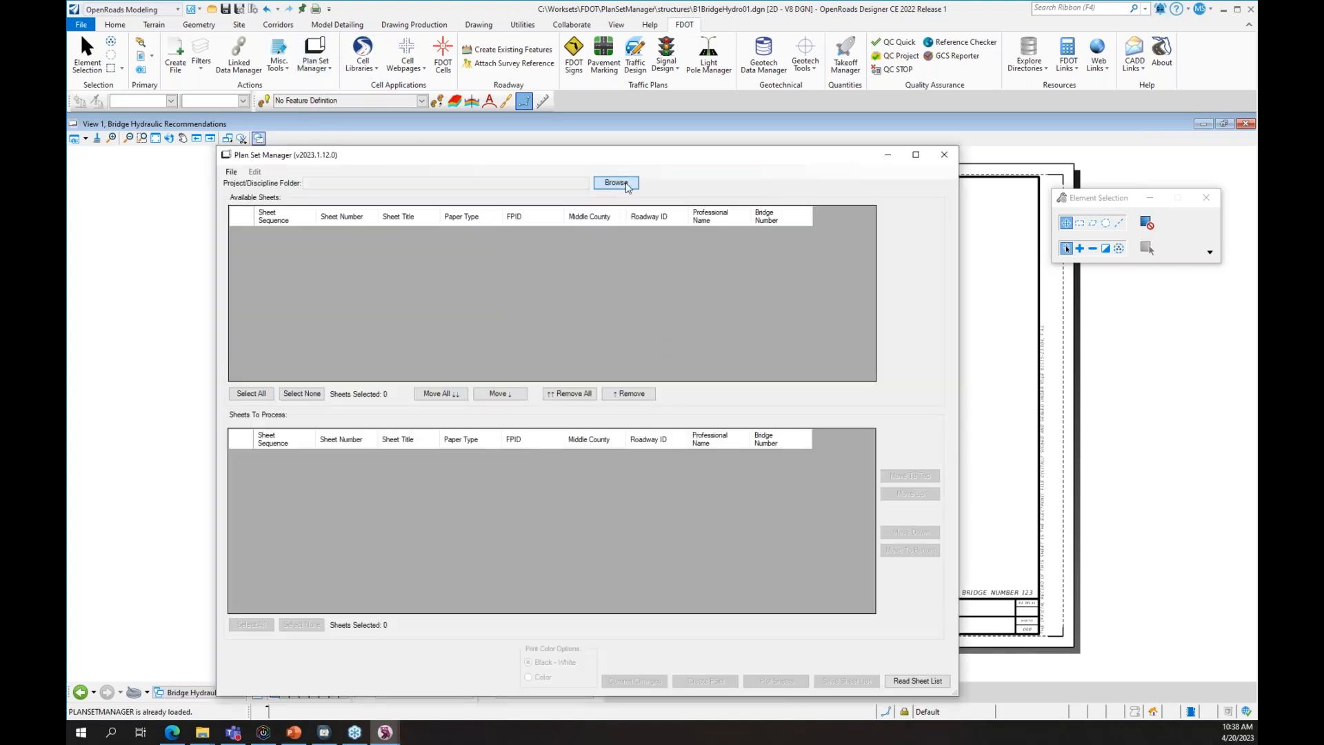
left_click(616, 183)
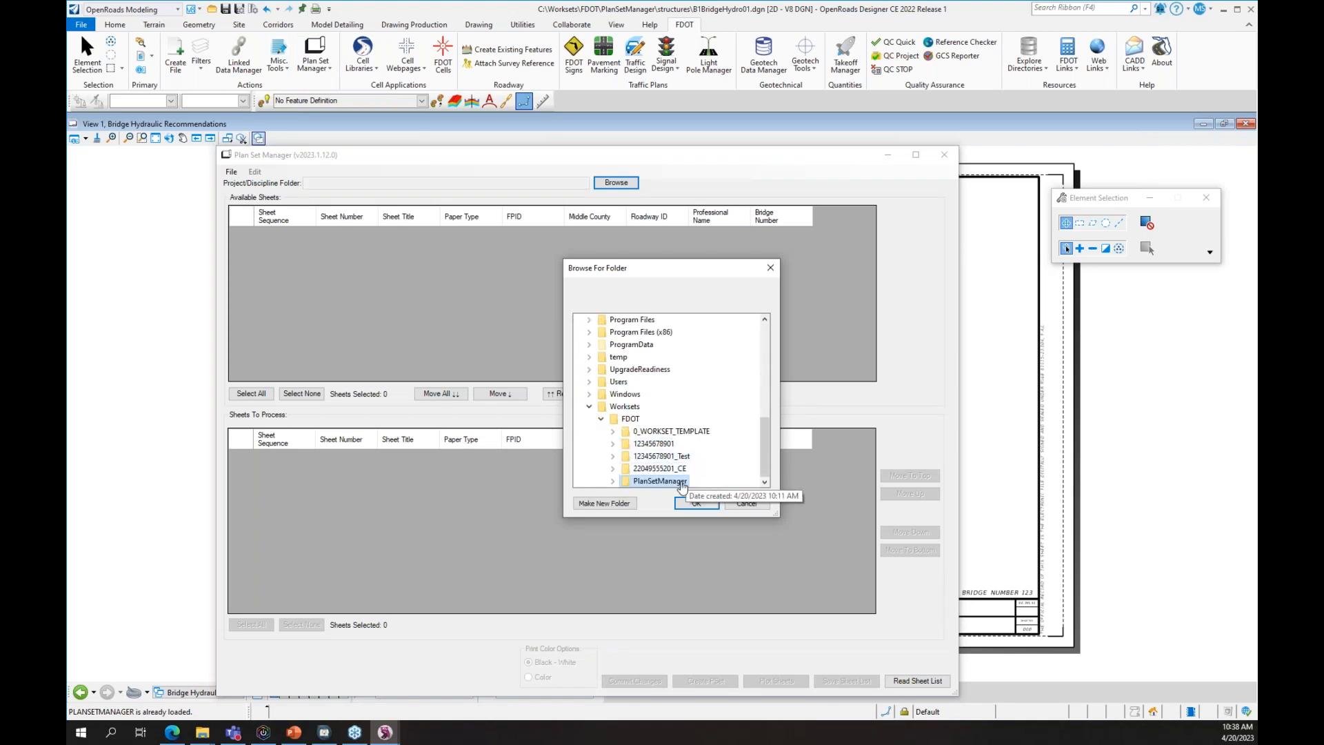
left_click(696, 503)
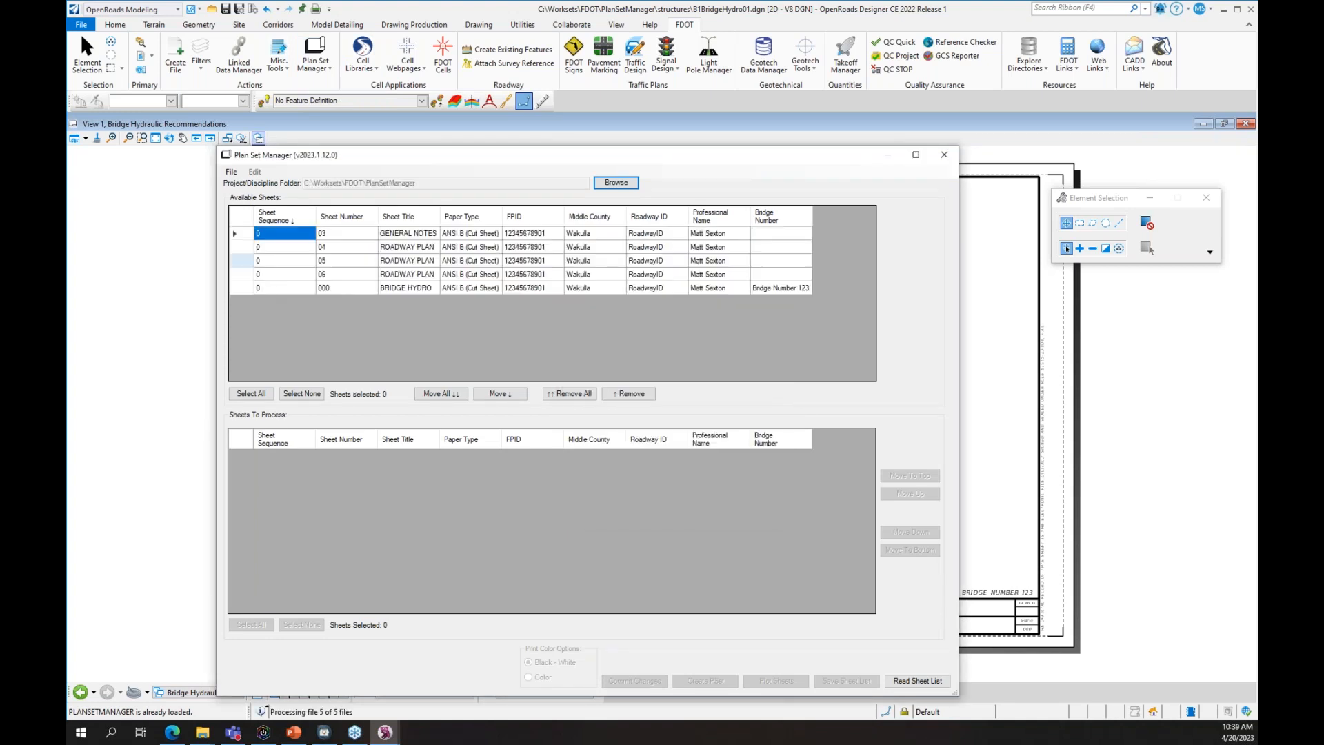
- Select all five sheets, move them into the sheets to process, and create the plan set
left_click(242, 238)
left_click(245, 288, "shift")
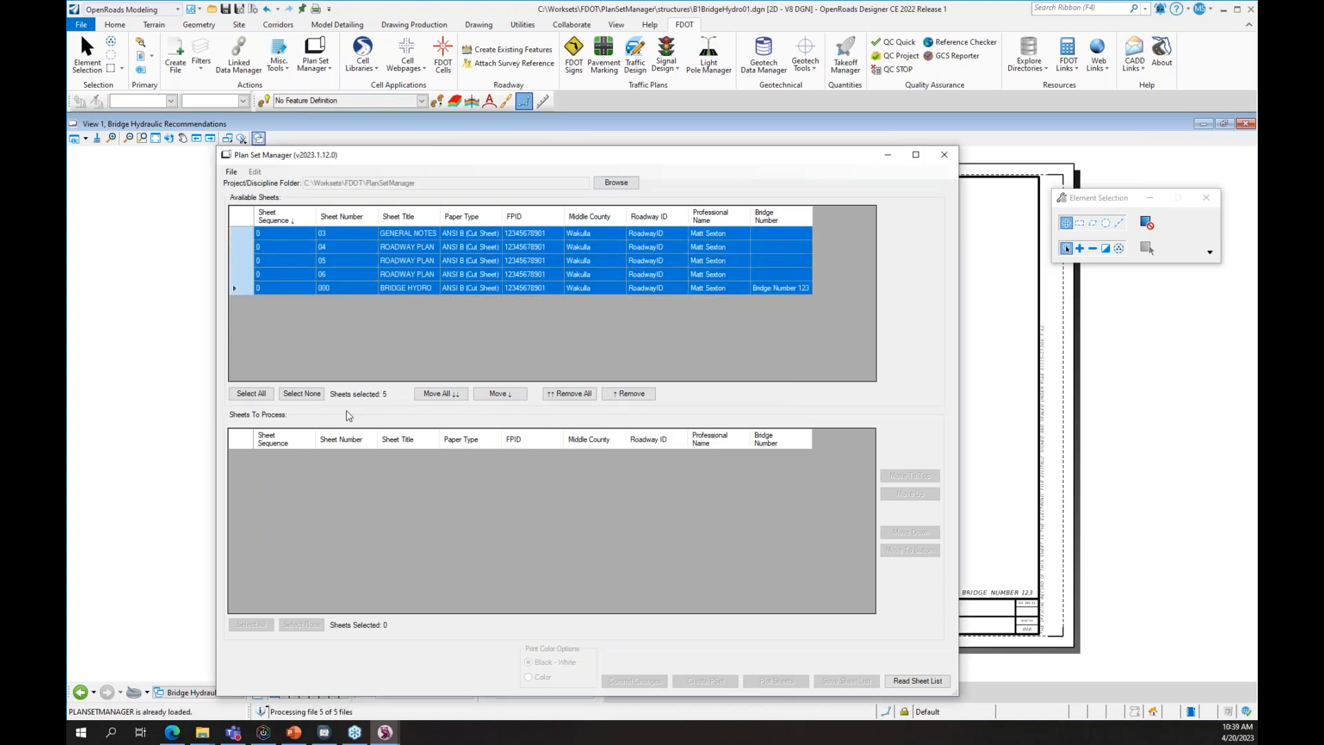
left_click(441, 393)
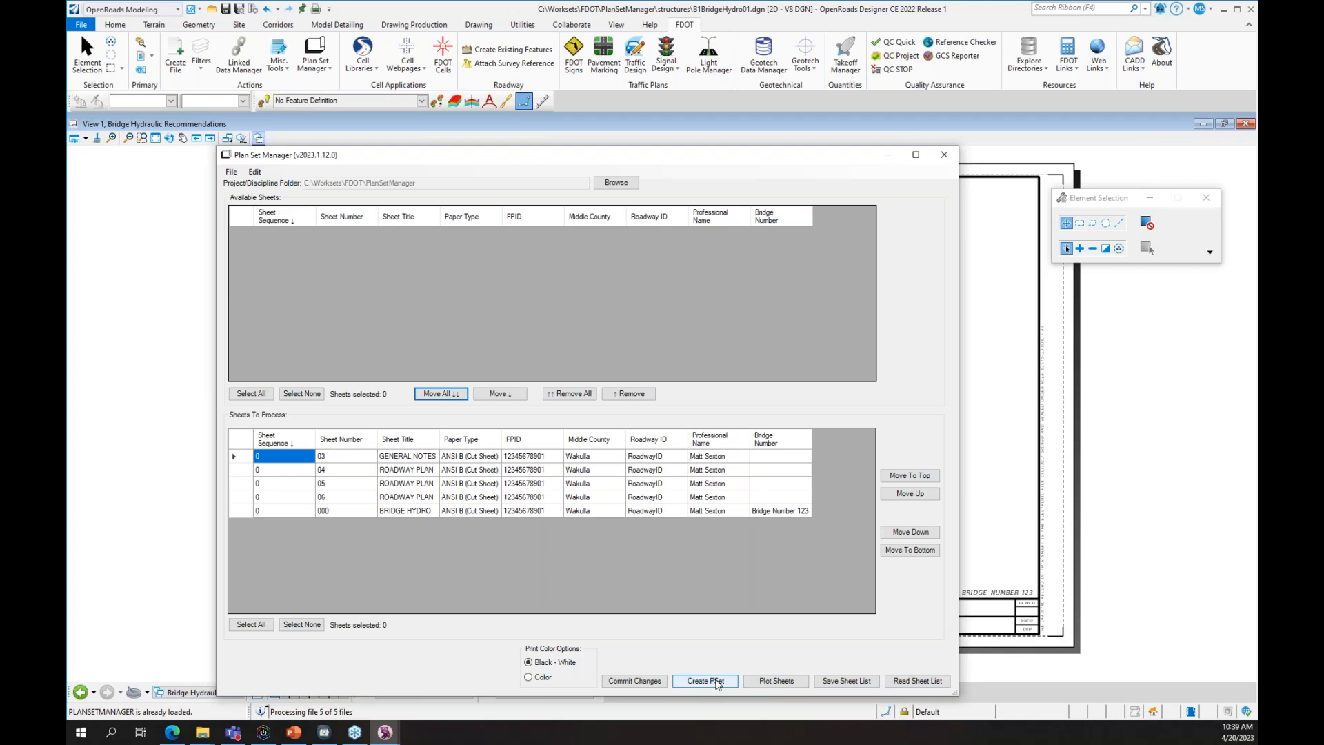
left_click(944, 151)
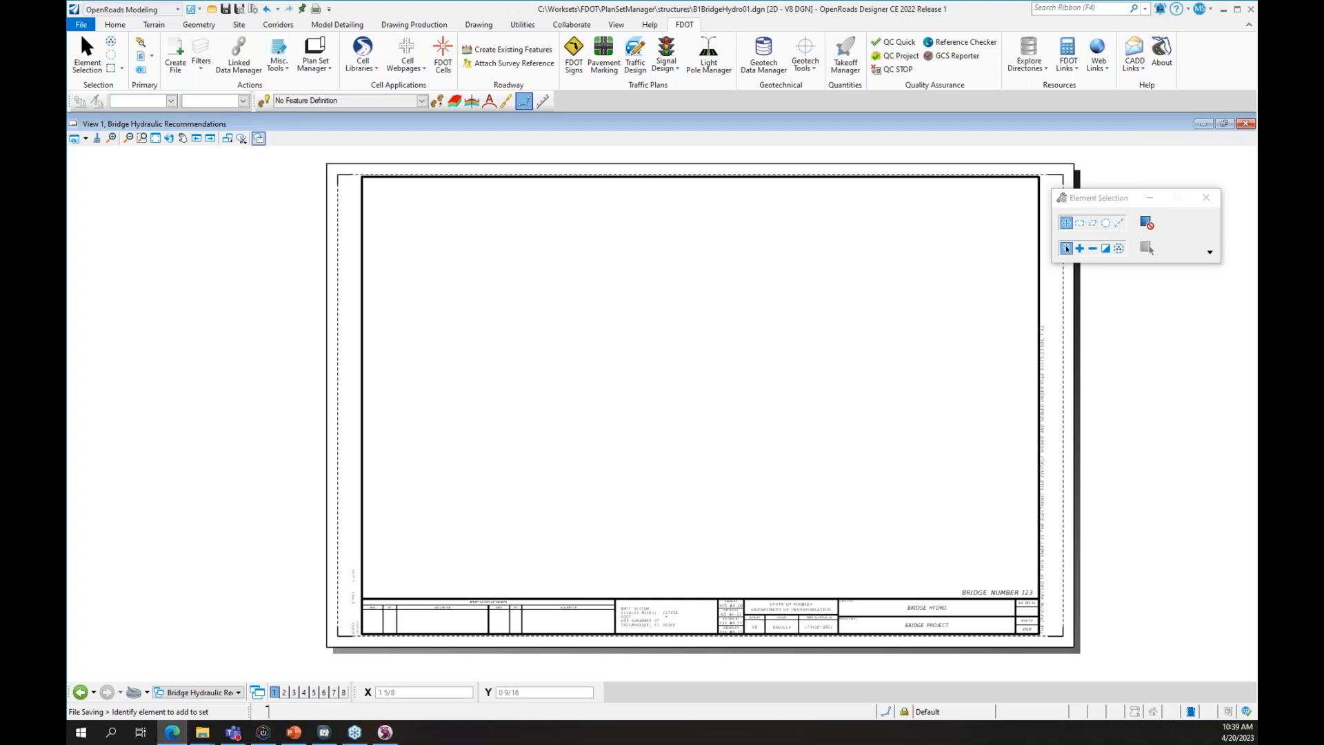
left_click_drag(1256, 151, 562, 93)
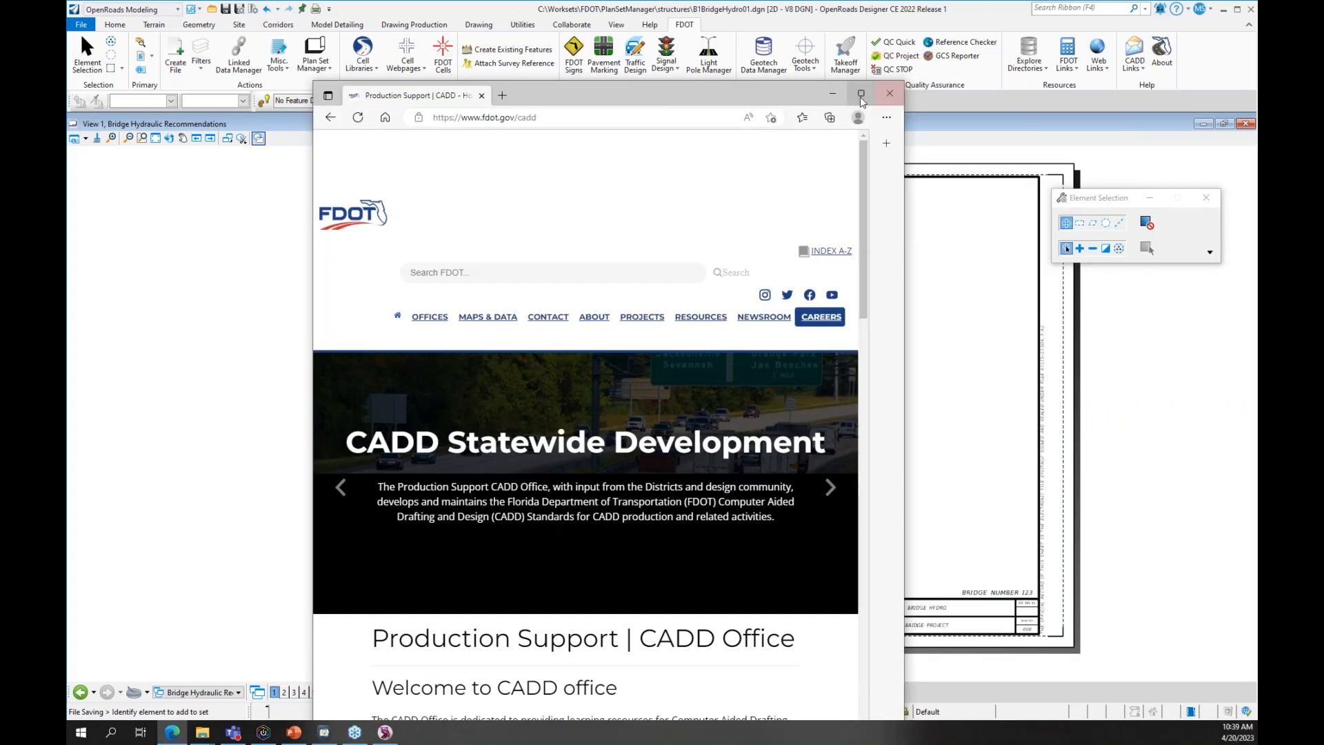
- Maximize Edge and browse the Training Guides on the FDOT CADD Training page
left_click(861, 96)
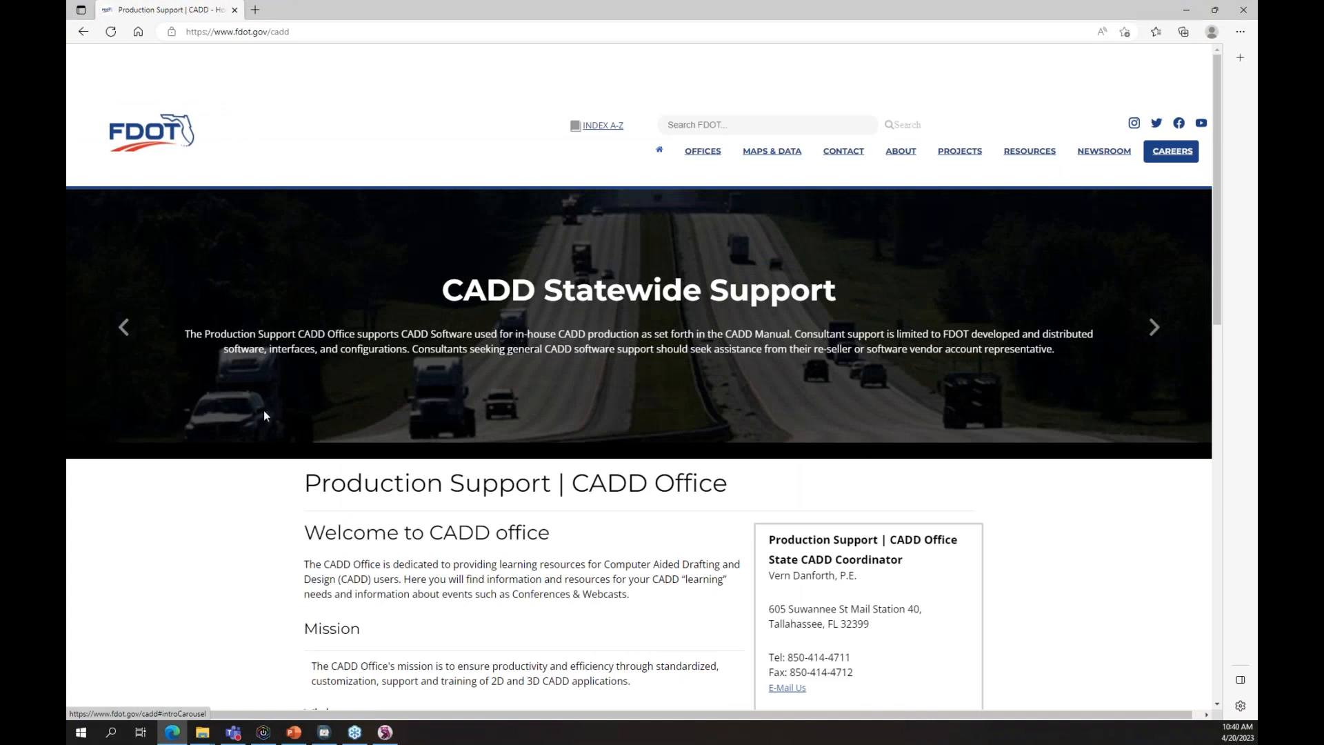
scroll(384, 503, "down", 10)
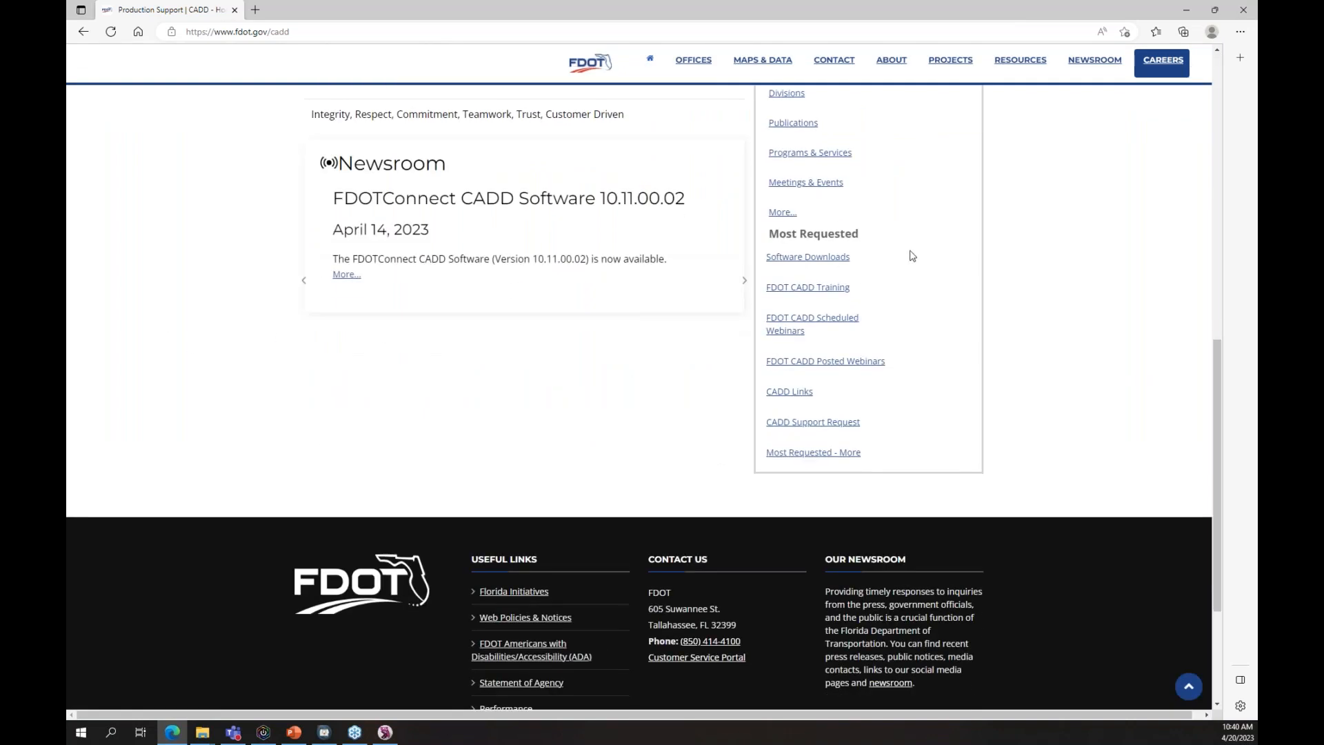
left_click(804, 289)
scroll(1003, 351, "down", 4)
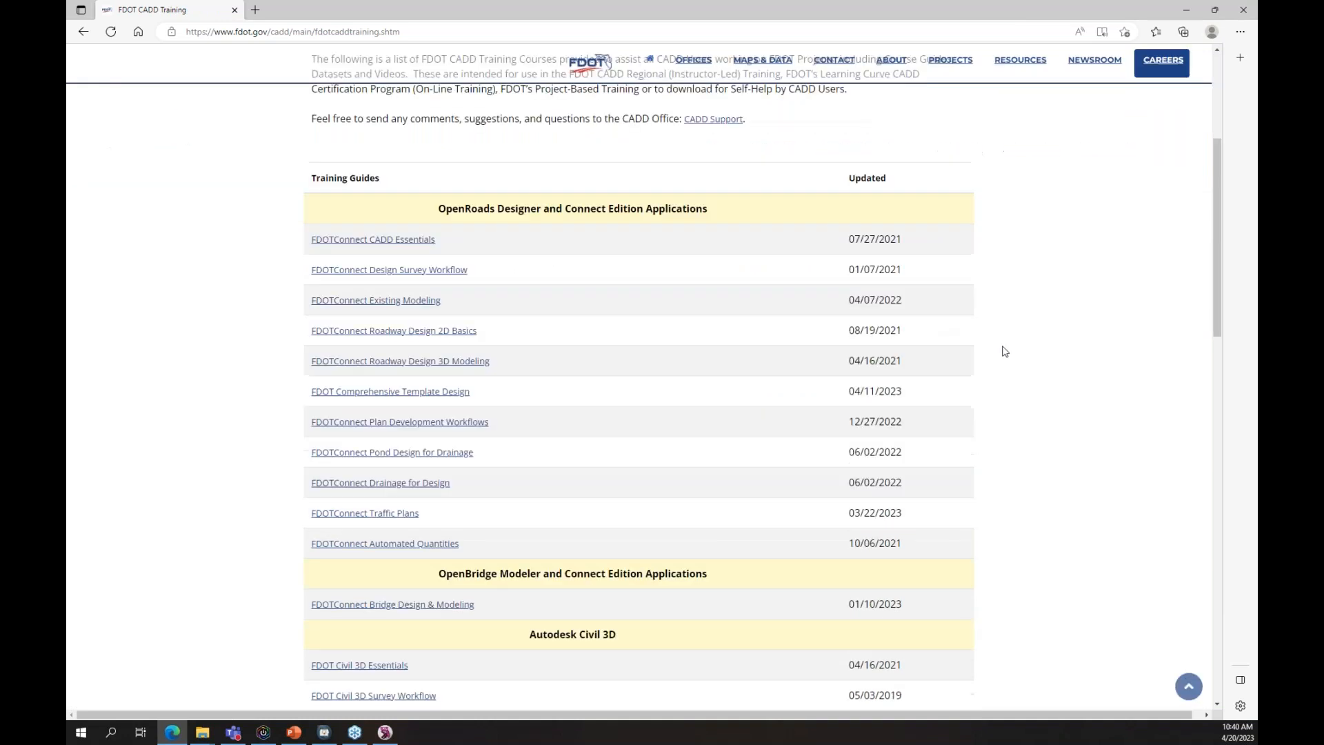
scroll(1003, 350, "down", 3)
scroll(1003, 351, "up", 4)
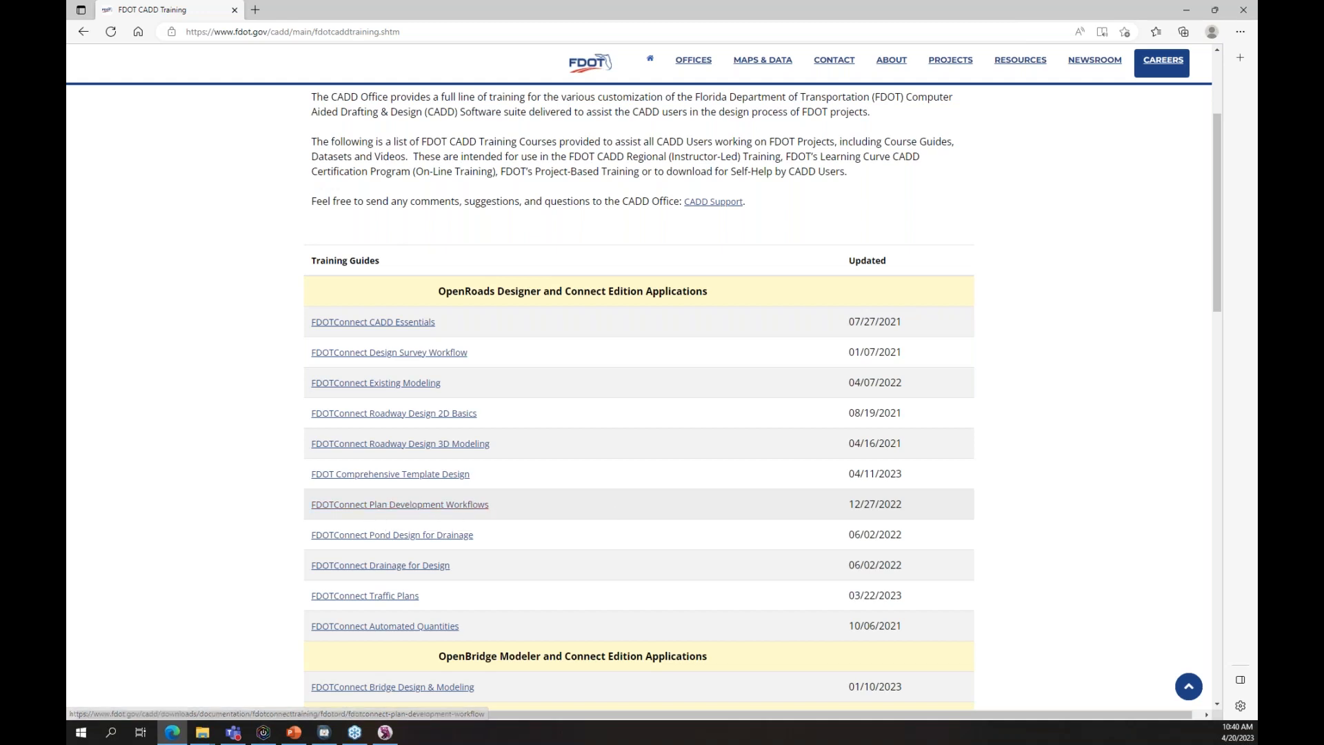
- Go back to the FDOT CADD Office home page and scroll to its newsroom
left_click(82, 31)
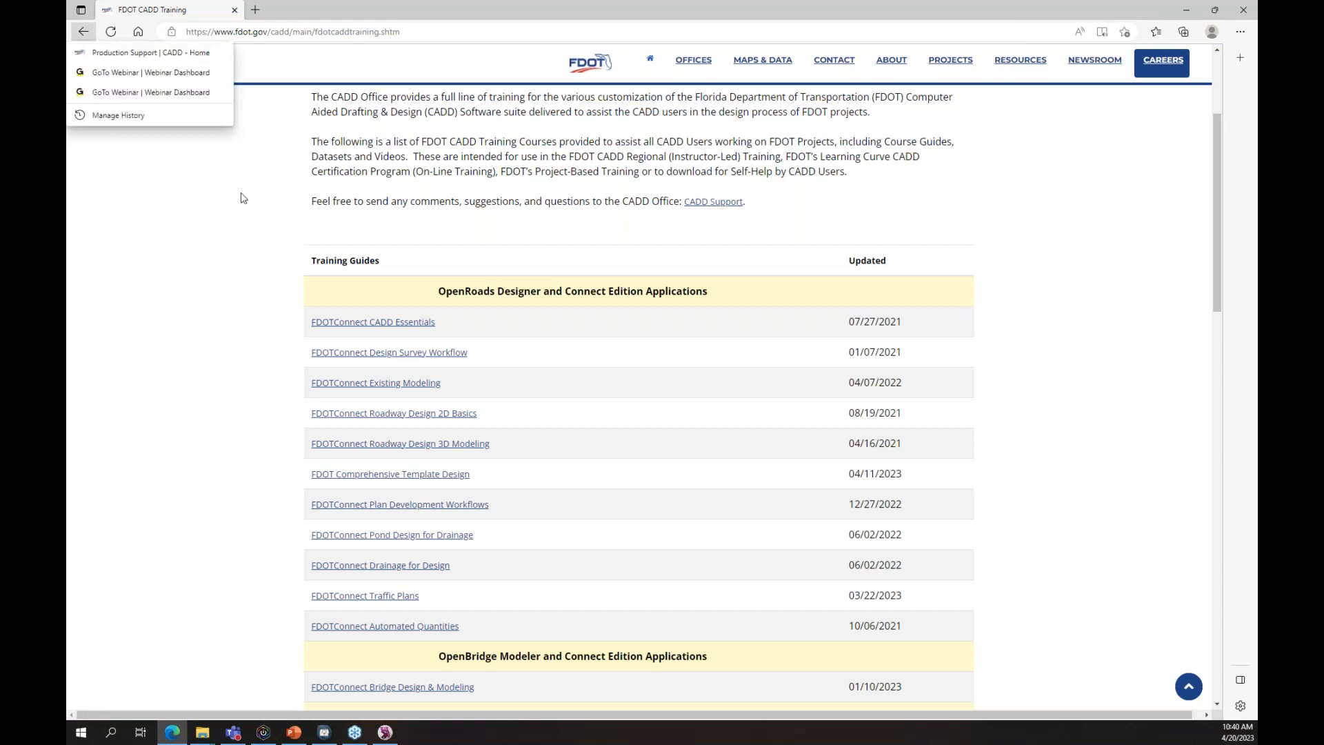
left_click(227, 225)
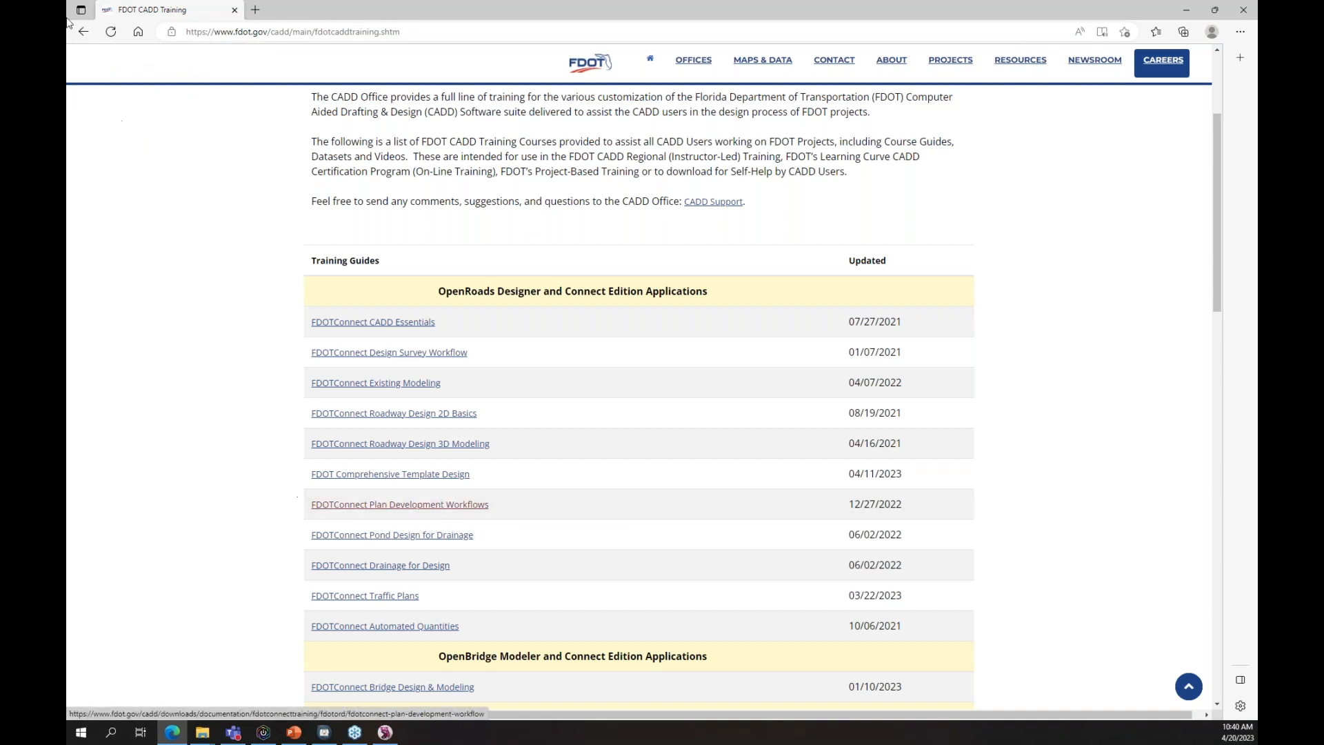
left_click(82, 31)
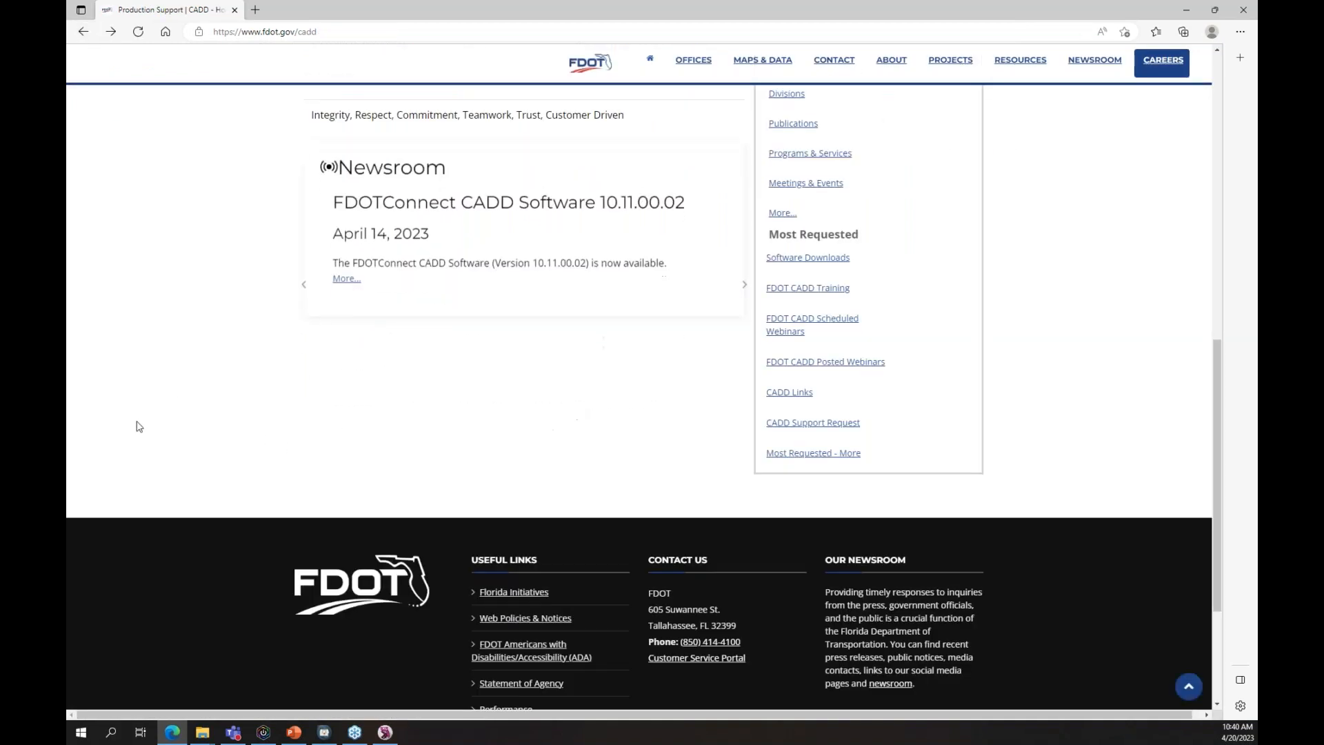
scroll(975, 503, "down", 3)
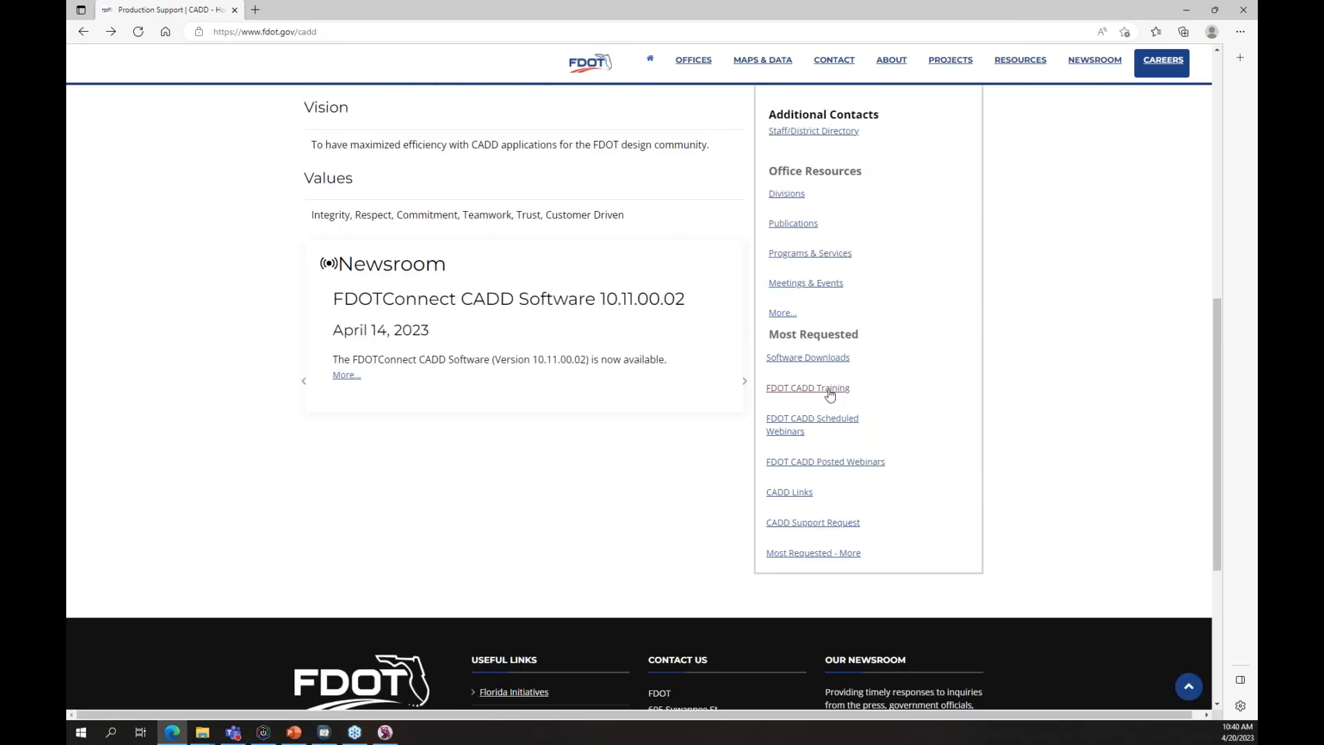
left_click(813, 426)
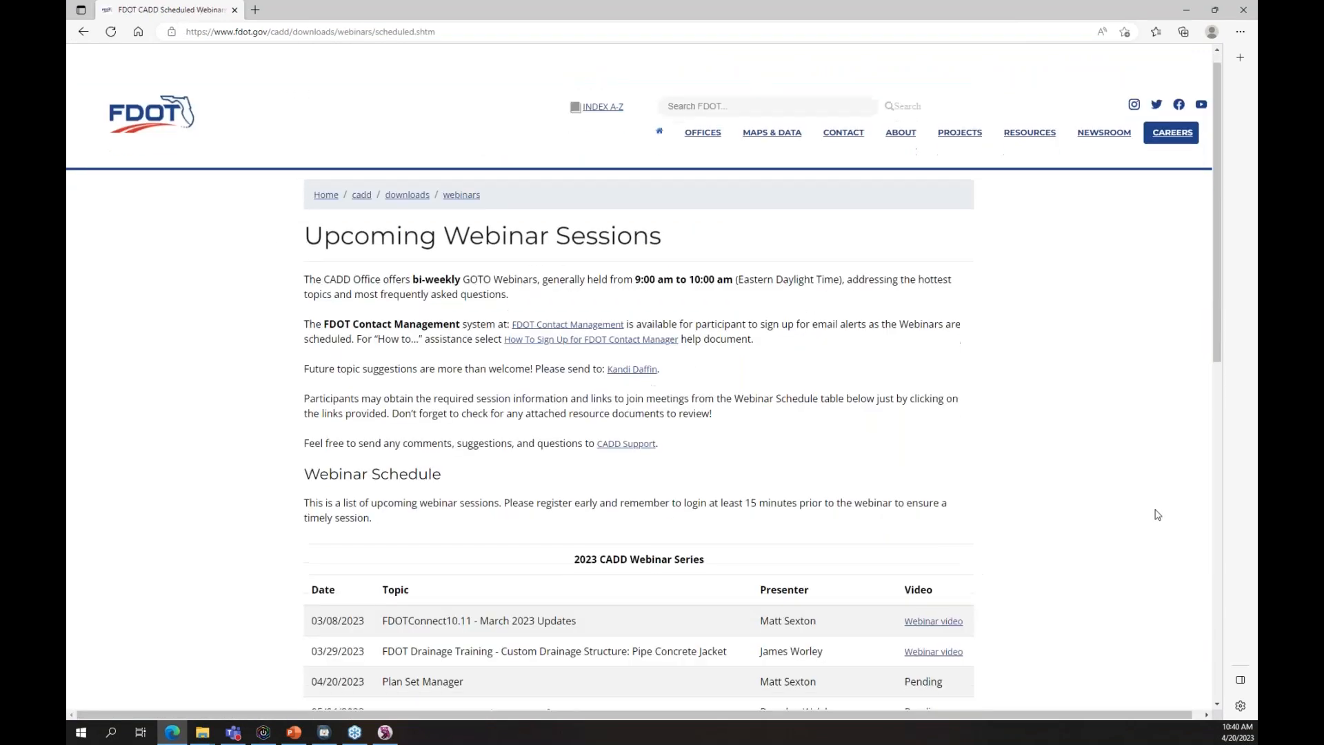
scroll(1157, 514, "down", 6)
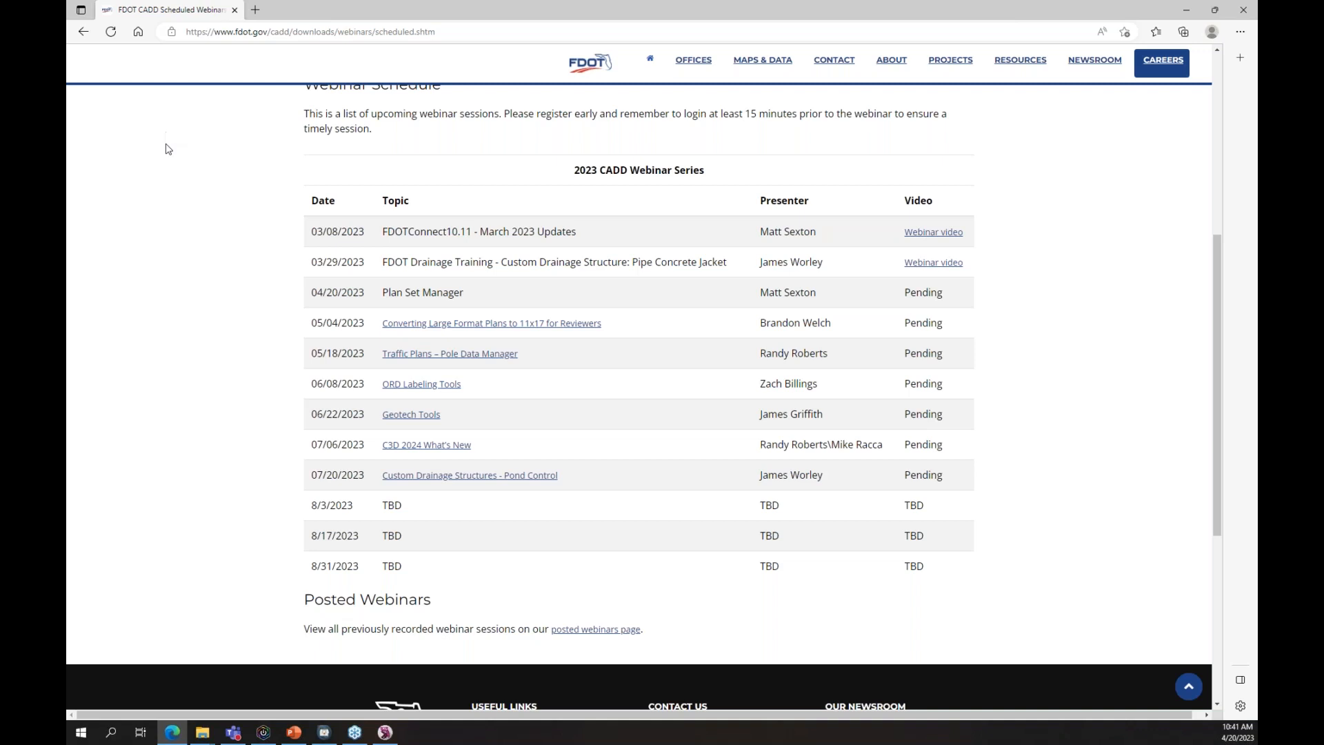
left_click(84, 32)
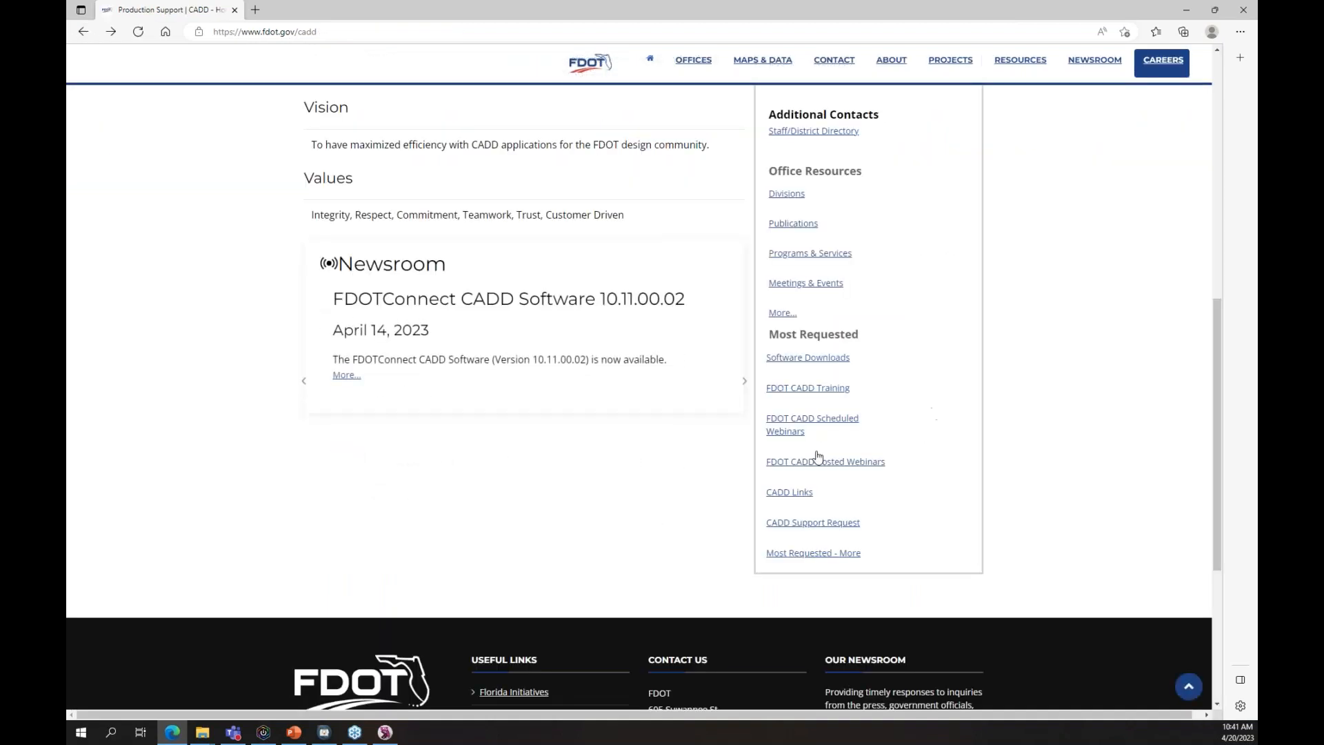
left_click(813, 462)
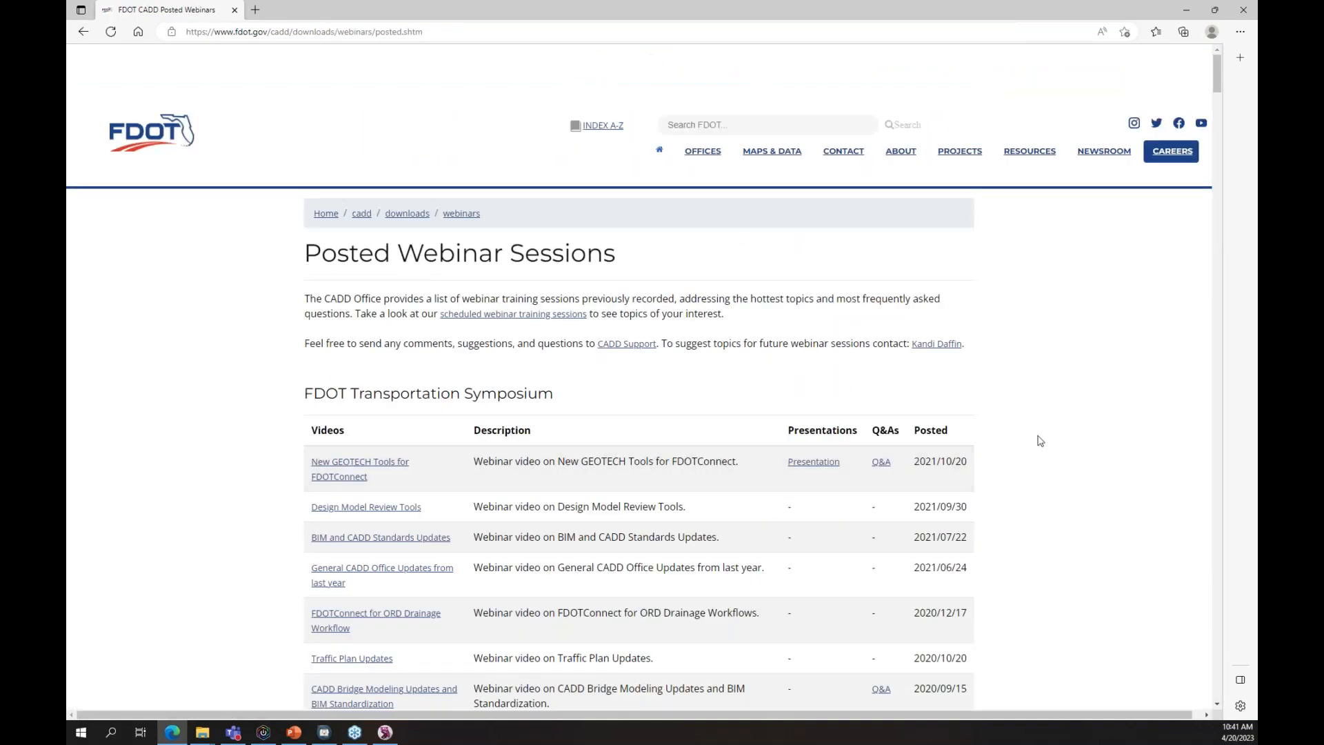
scroll(1040, 439, "down", 7)
scroll(1039, 440, "down", 7)
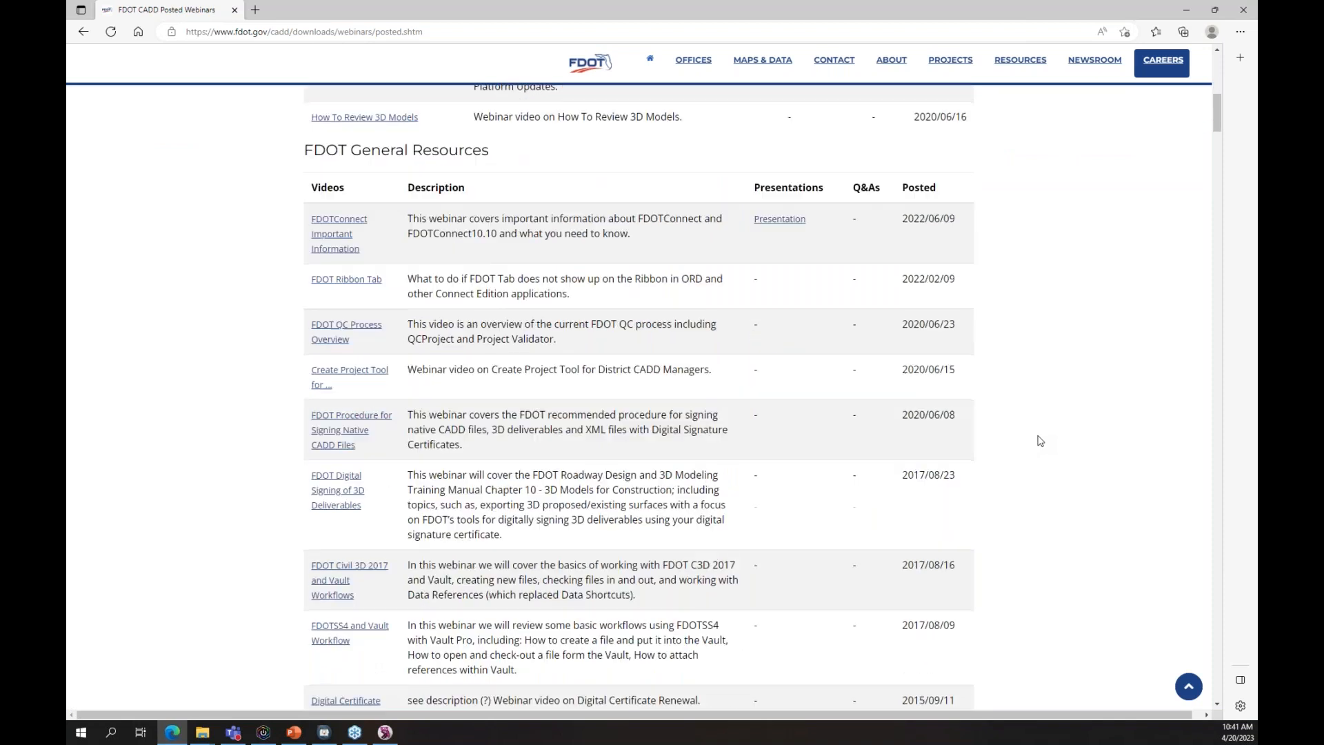
scroll(1039, 440, "down", 6)
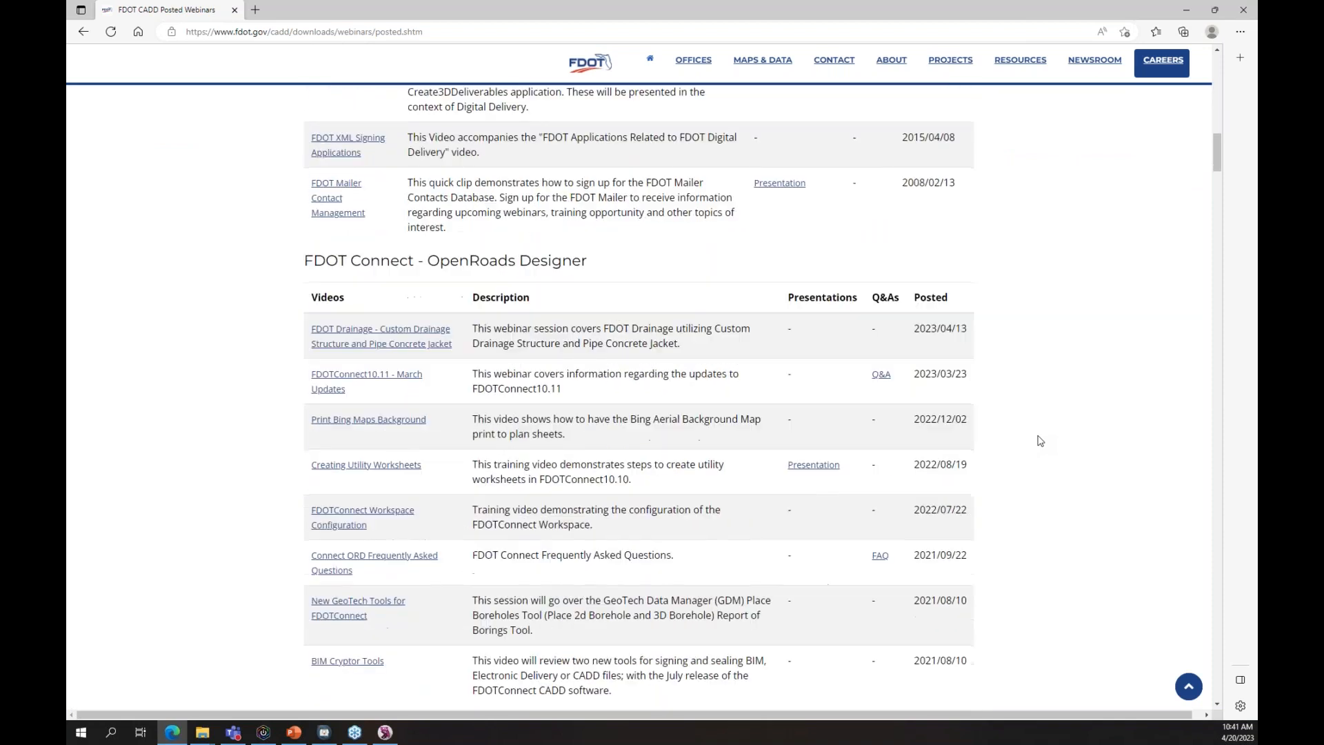
scroll(1040, 440, "down", 4)
scroll(1040, 440, "up", 2)
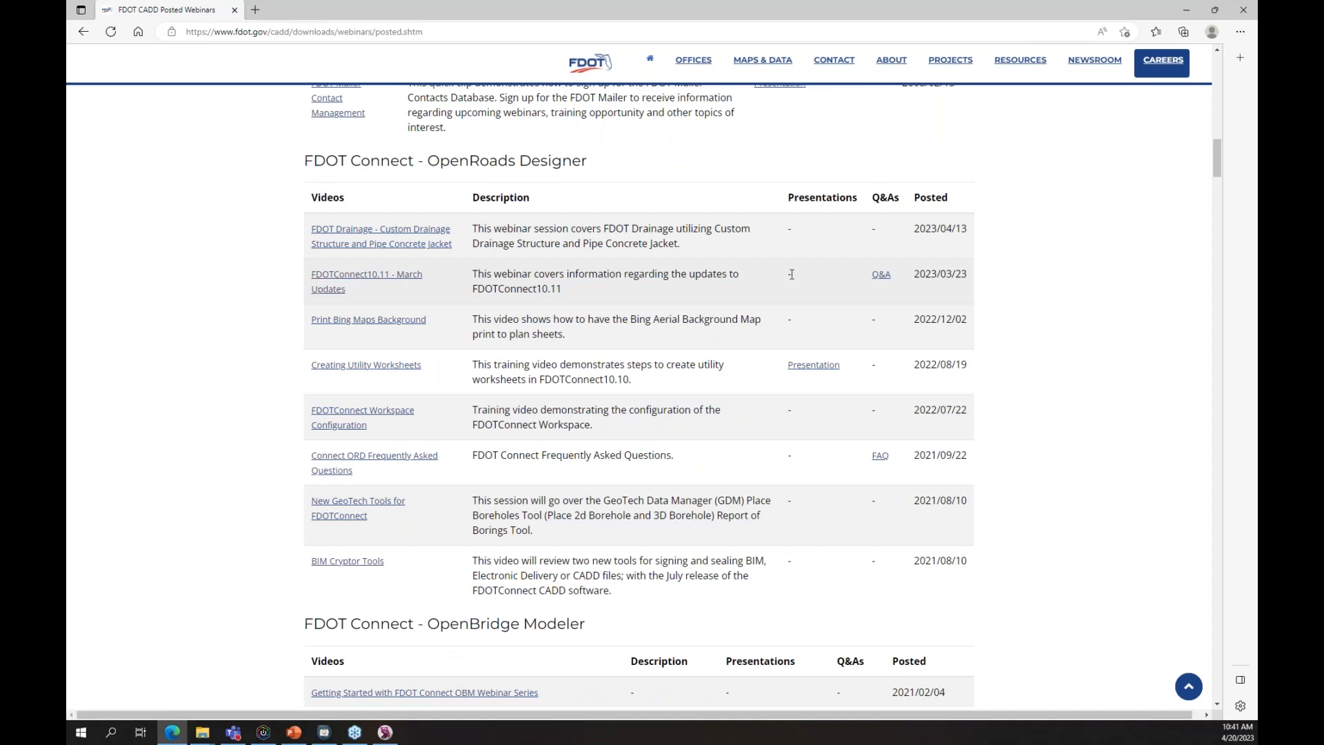
scroll(1064, 437, "up", 6)
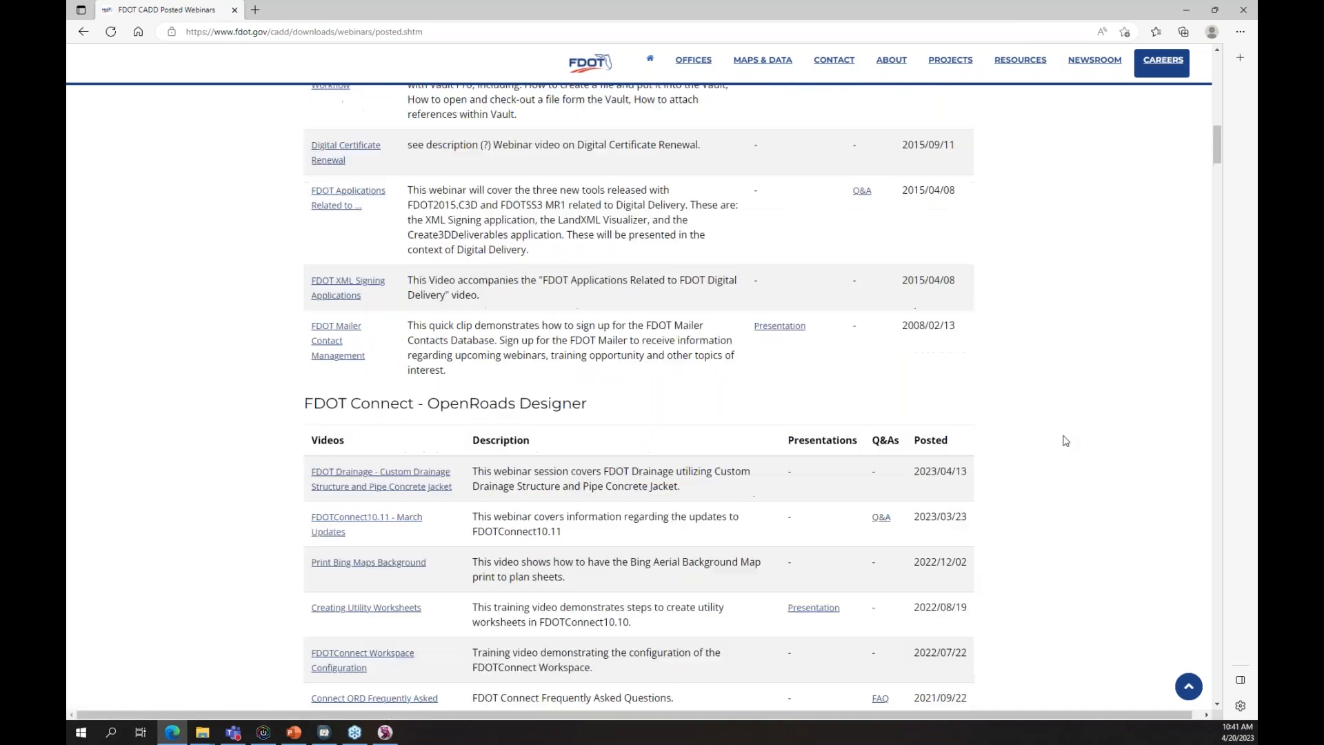
scroll(1065, 440, "up", 5)
left_click(83, 31)
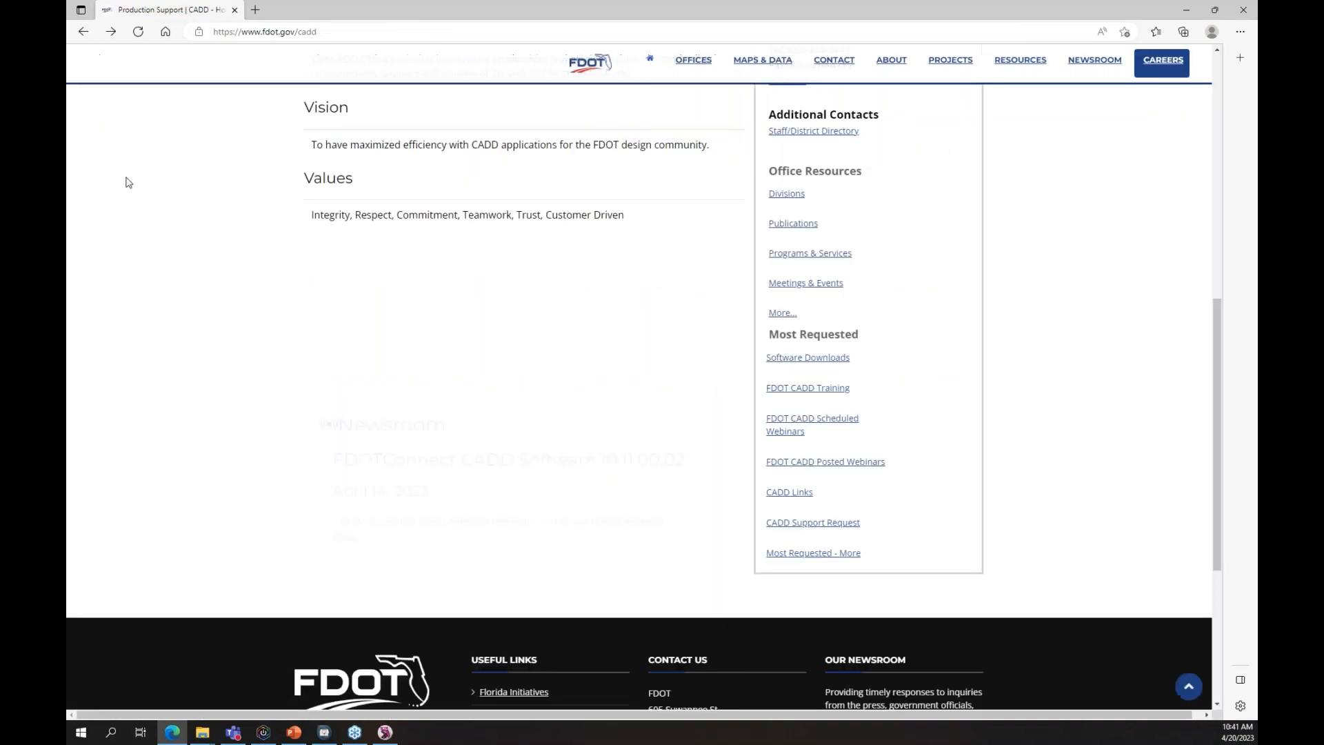
scroll(1030, 331, "up", 10)
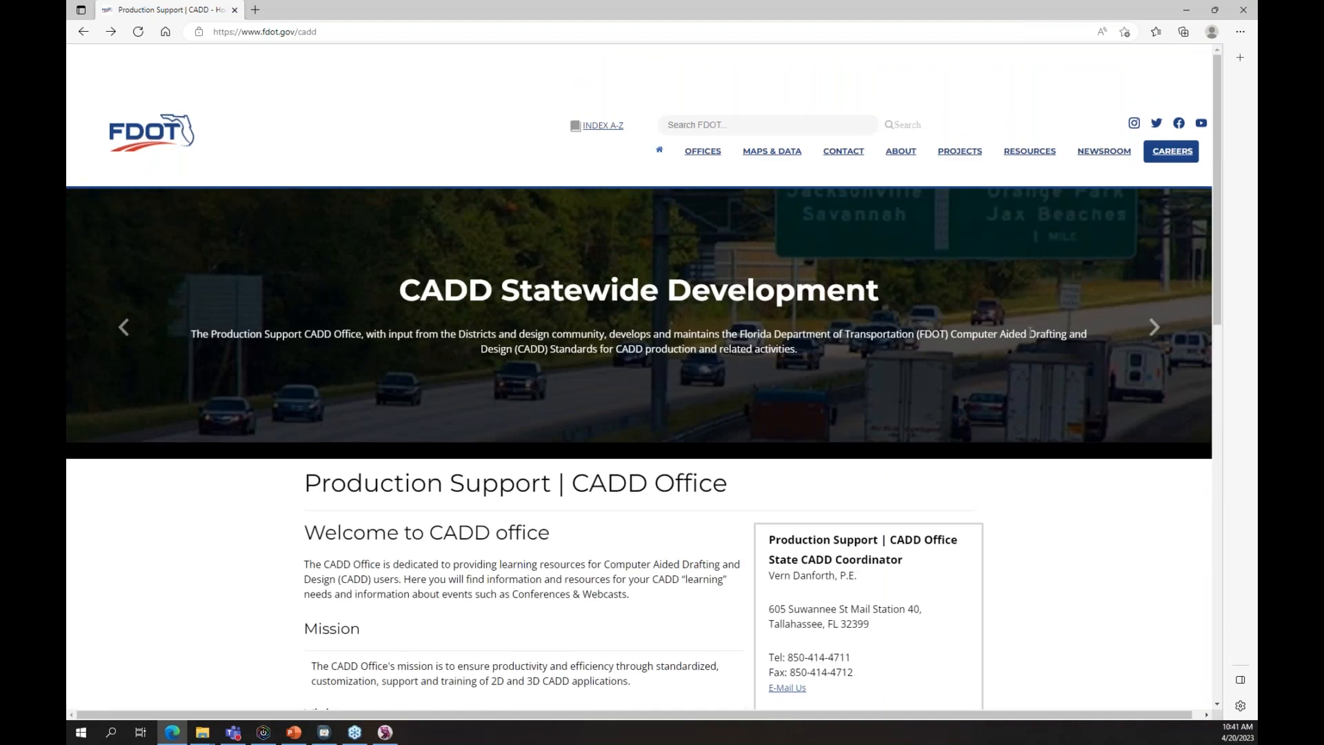
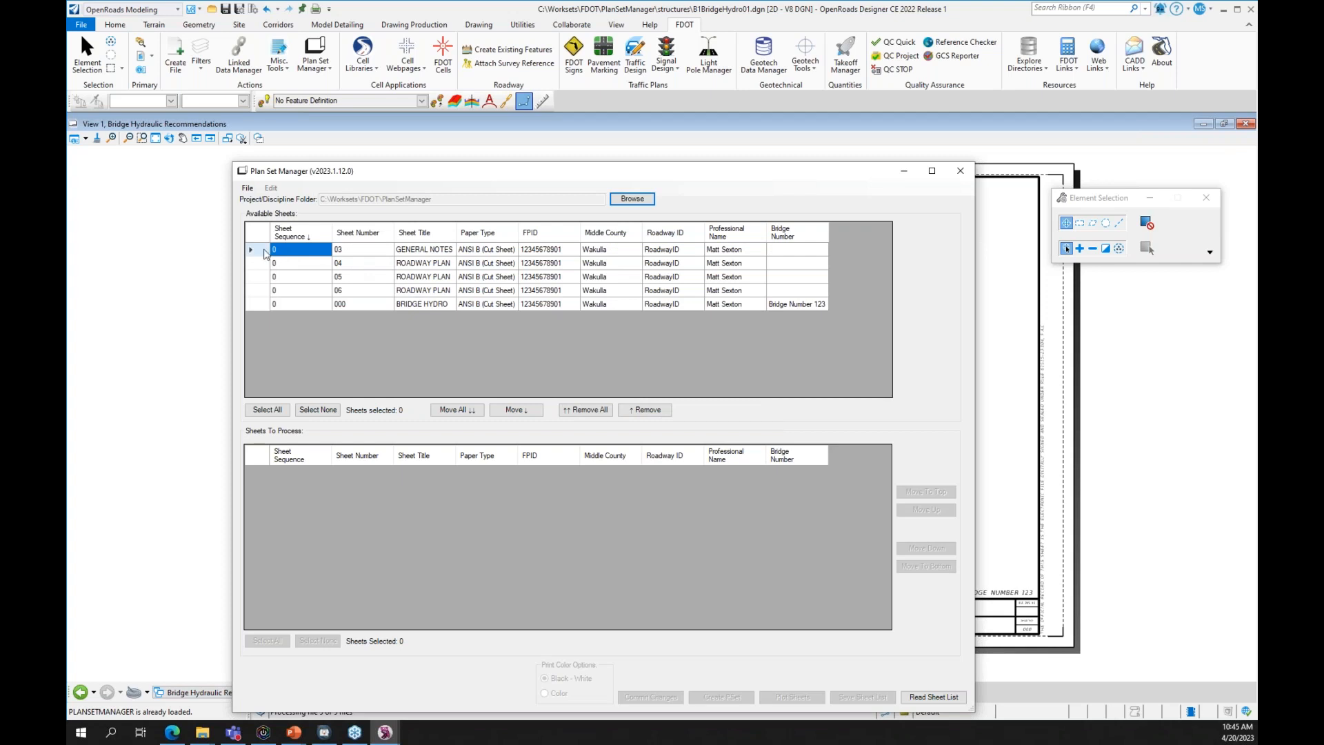
- Move all five sheets, GENERAL NOTES through BRIDGE HYDRO, into Sheets To Process
left_click(473, 409)
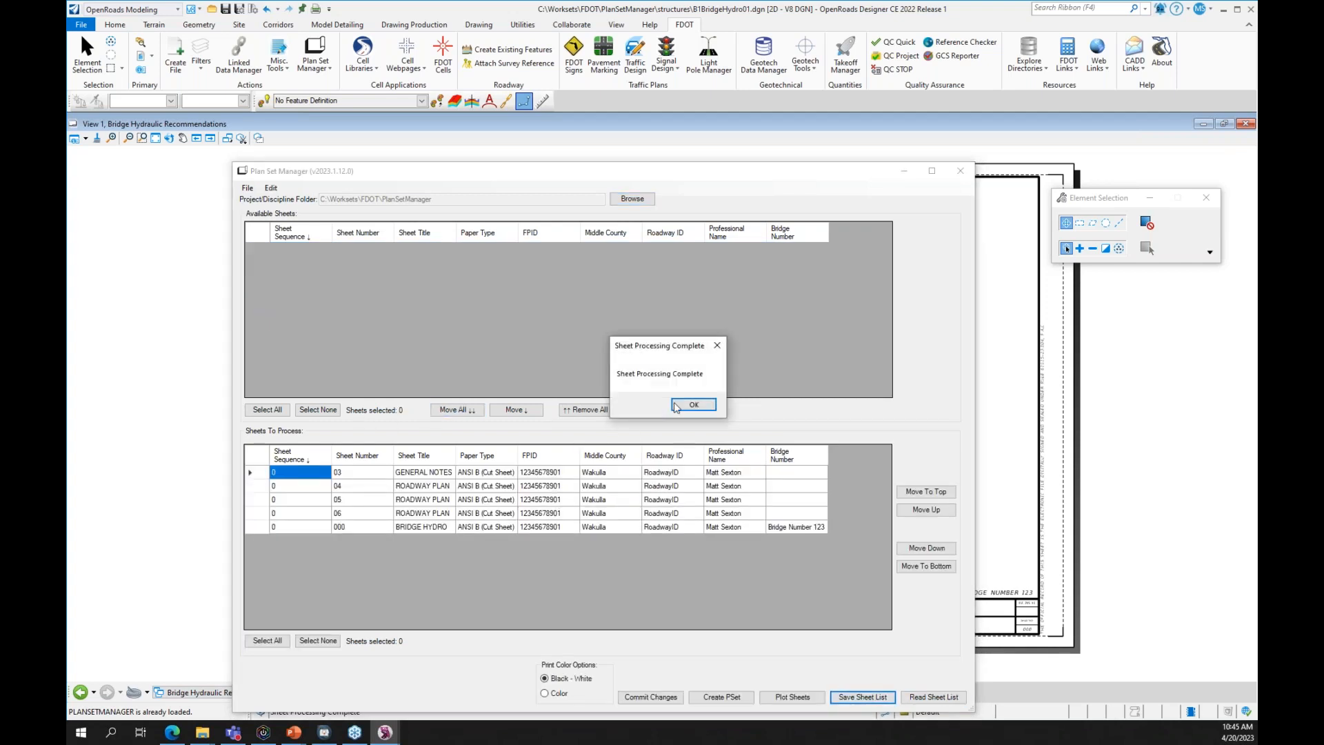
- Save the full five-sheet list as SheetInfo2.xlsx
left_click(690, 407)
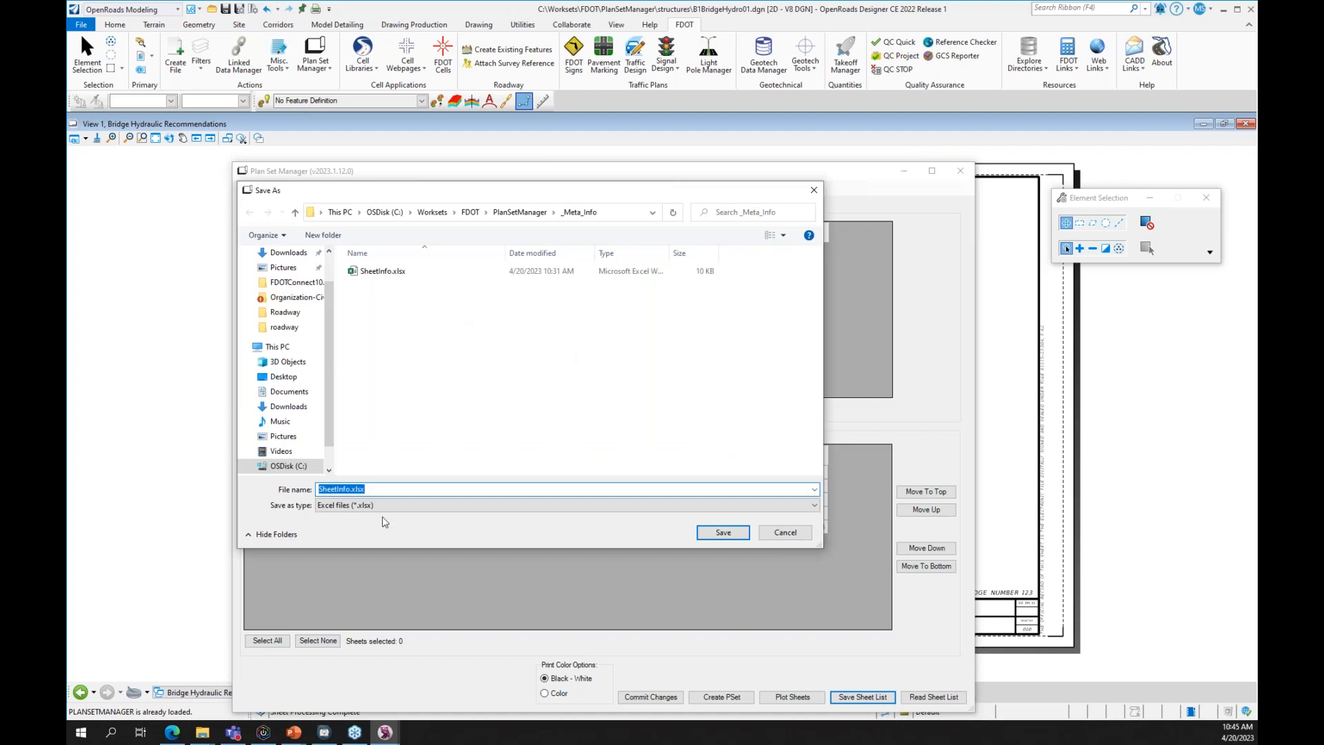
left_click(350, 489)
type("2")
left_click(722, 532)
left_click(759, 404)
- Return the first four sheets to Available Sheets and save the bridge-only list as SheetInfo_Structures.xlsx
left_click(256, 472)
left_click(260, 513, "shift")
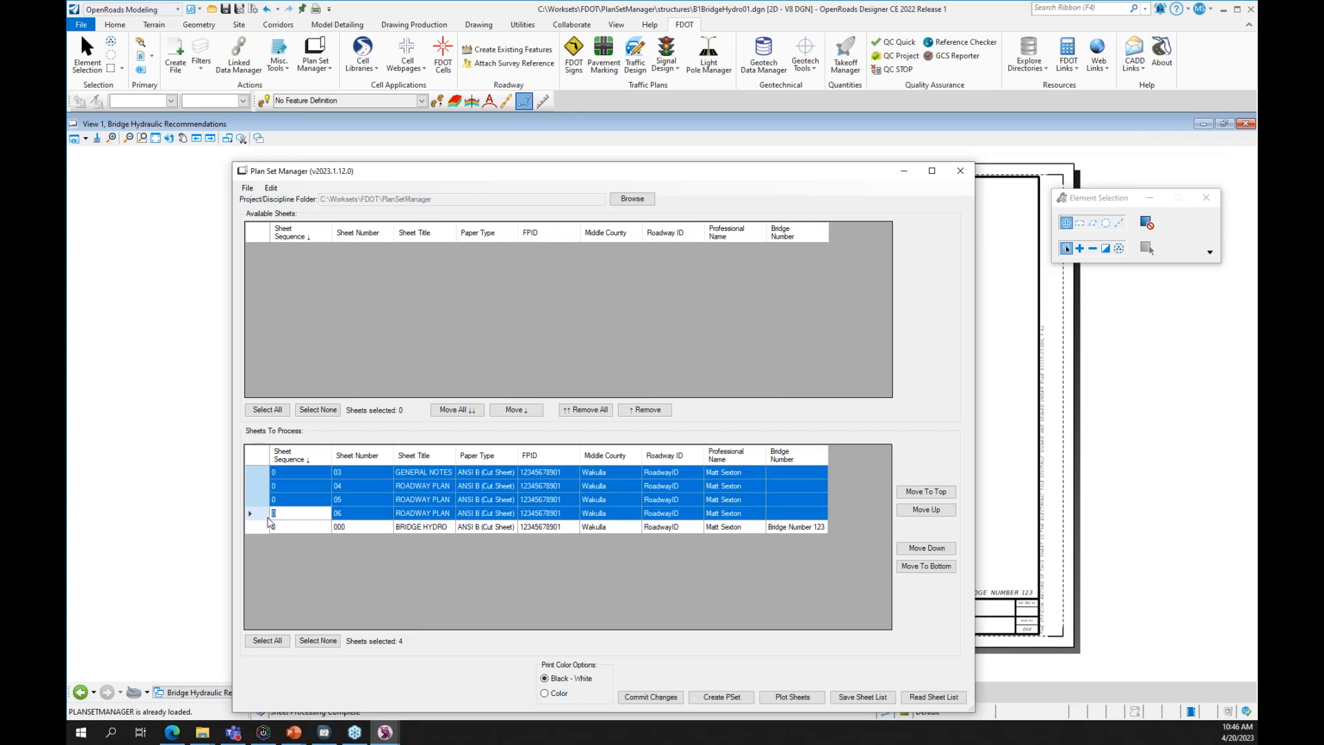
left_click(641, 410)
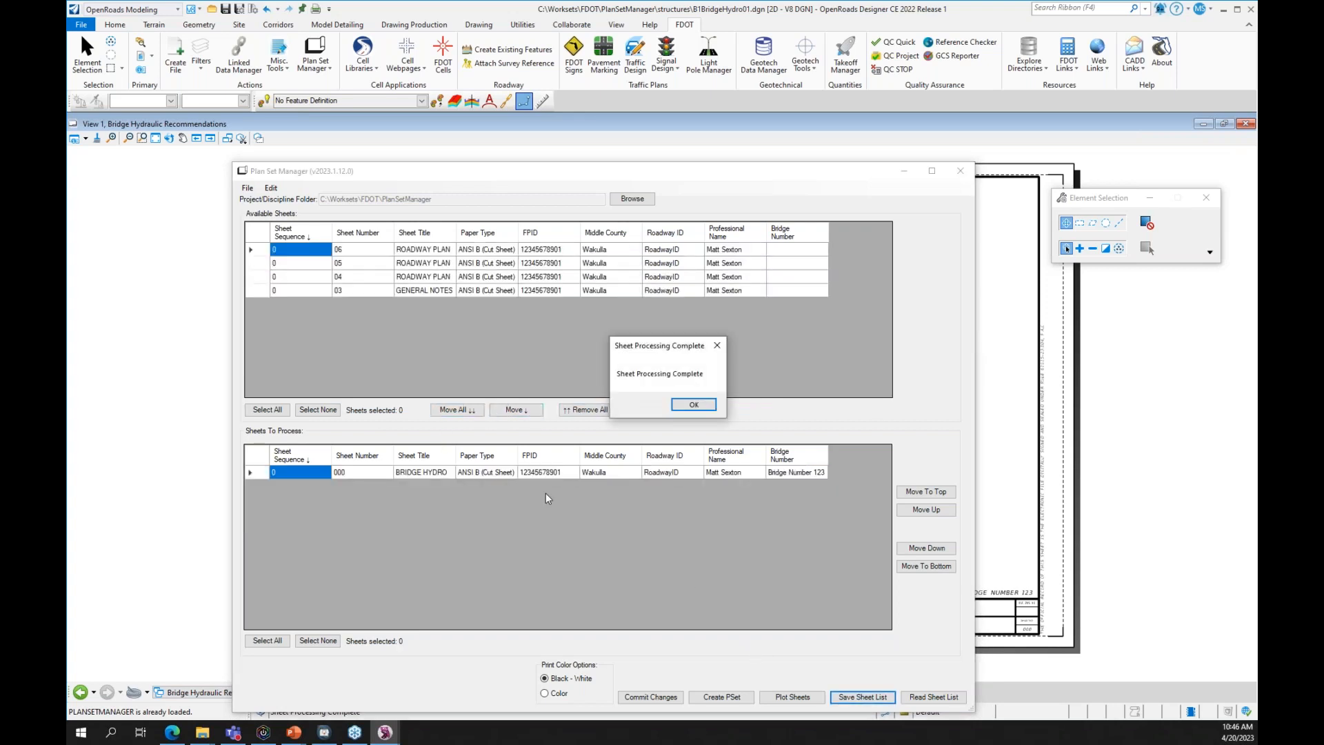
left_click(694, 404)
left_click(354, 490)
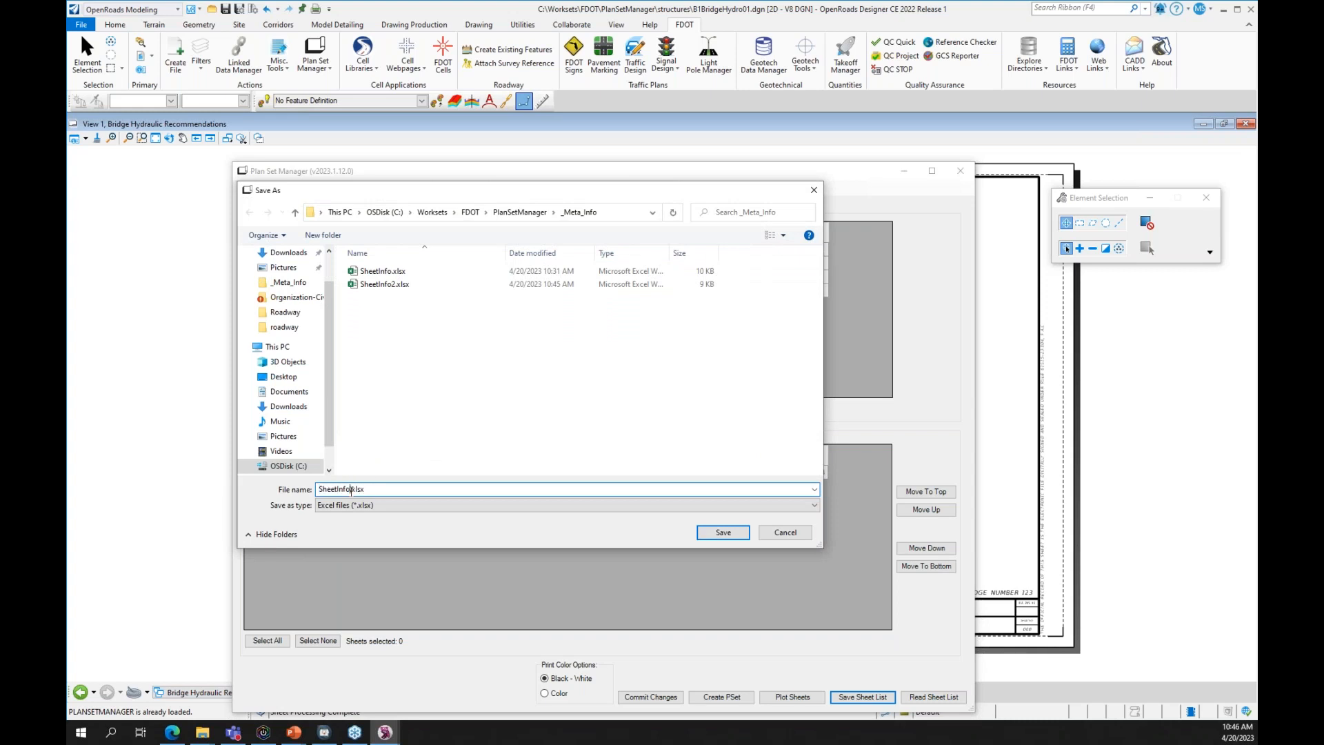
type("_Structures")
key("Return")
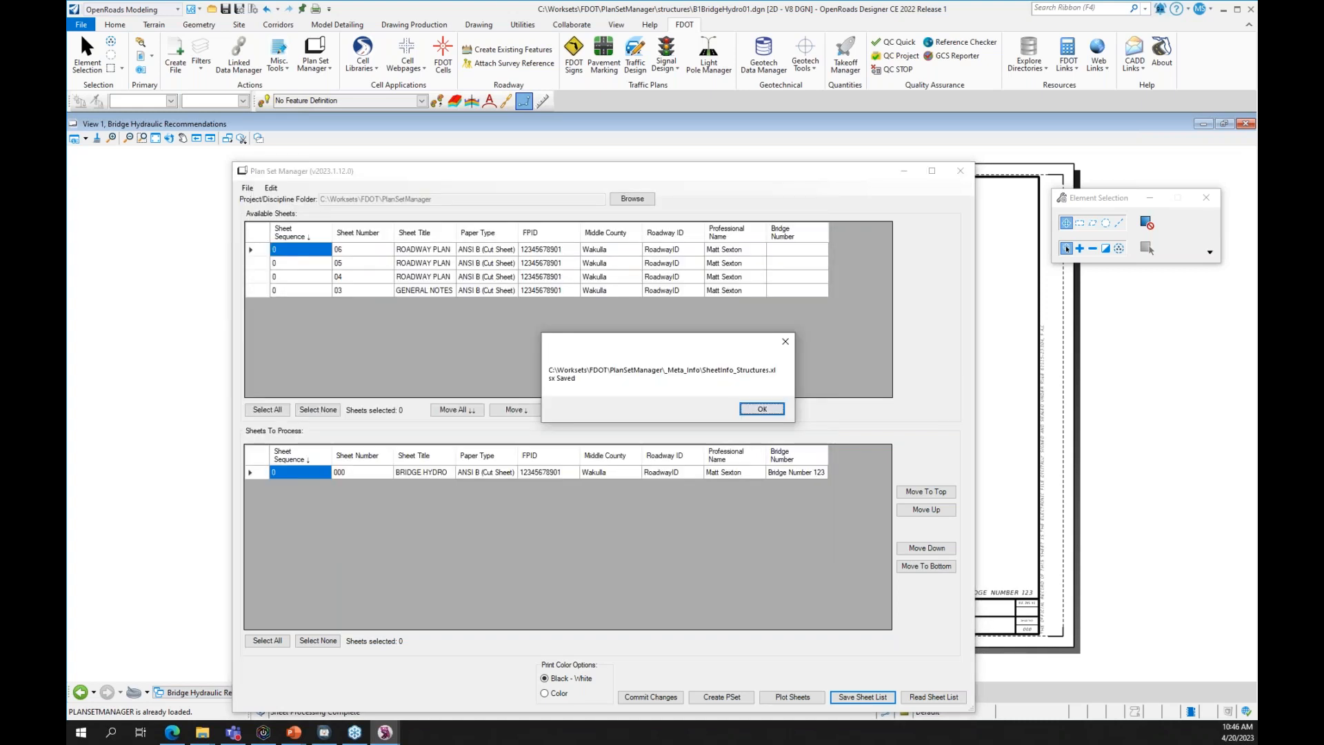
left_click(764, 408)
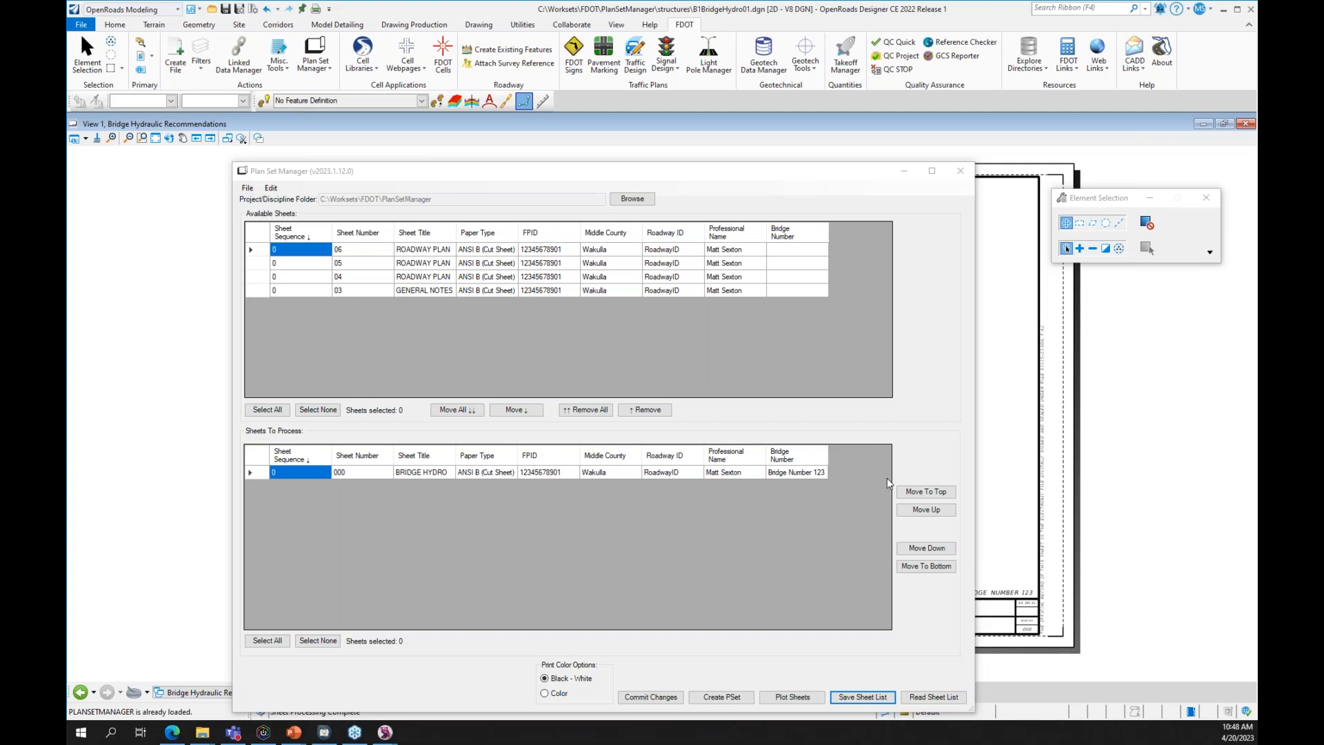
- Bulk-update the BRIDGE HYDRO sheet's Bridge Number to 'Bridge 12345 & 34567'
left_click(257, 474)
right_click(781, 471)
left_click(747, 514)
right_click(259, 458)
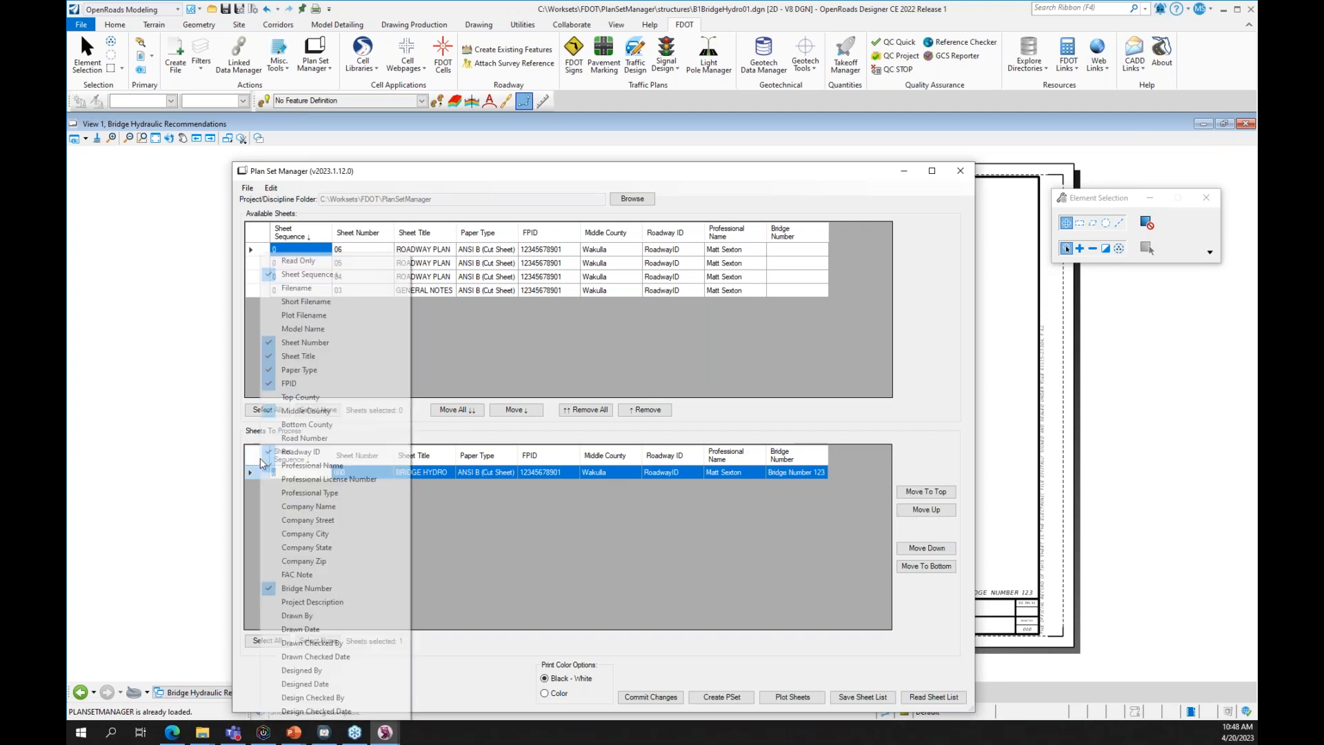
left_click(253, 483)
right_click(252, 476)
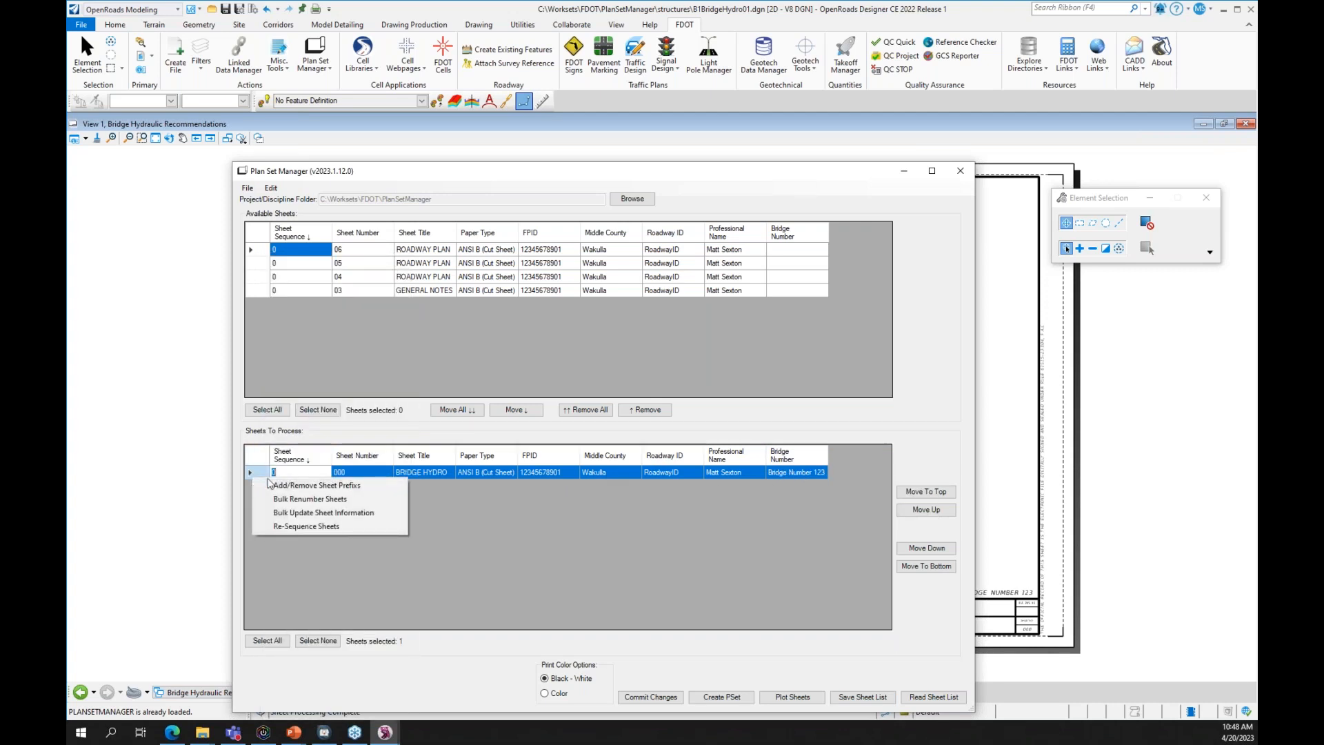
left_click(319, 515)
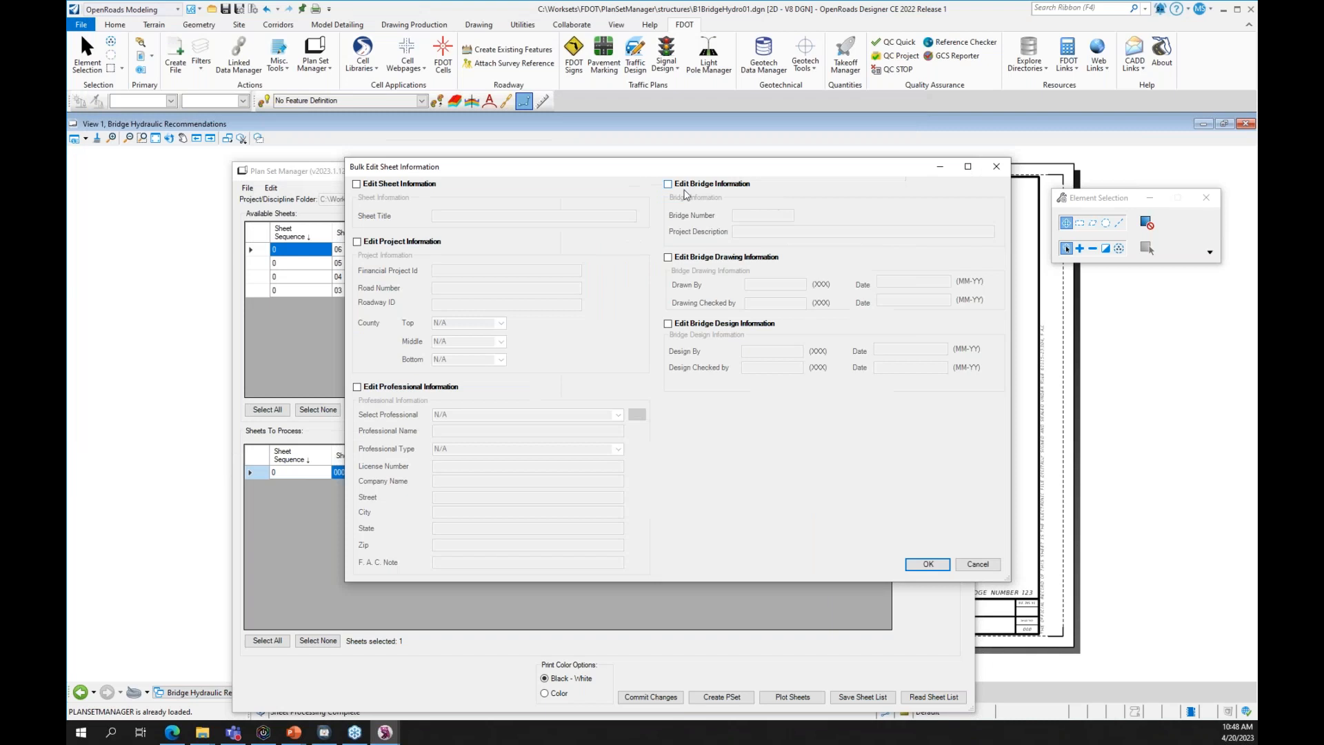
left_click(668, 184)
left_click(758, 215)
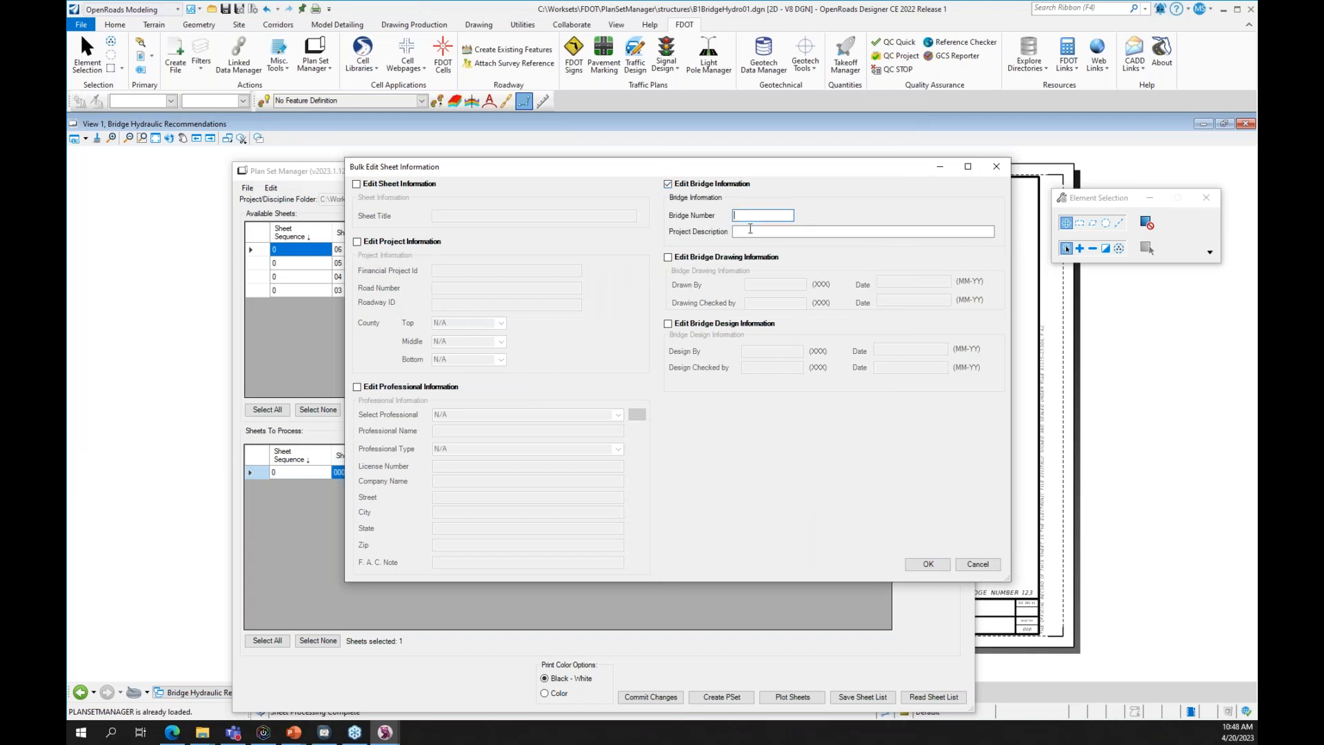
type("Bridge 12345")
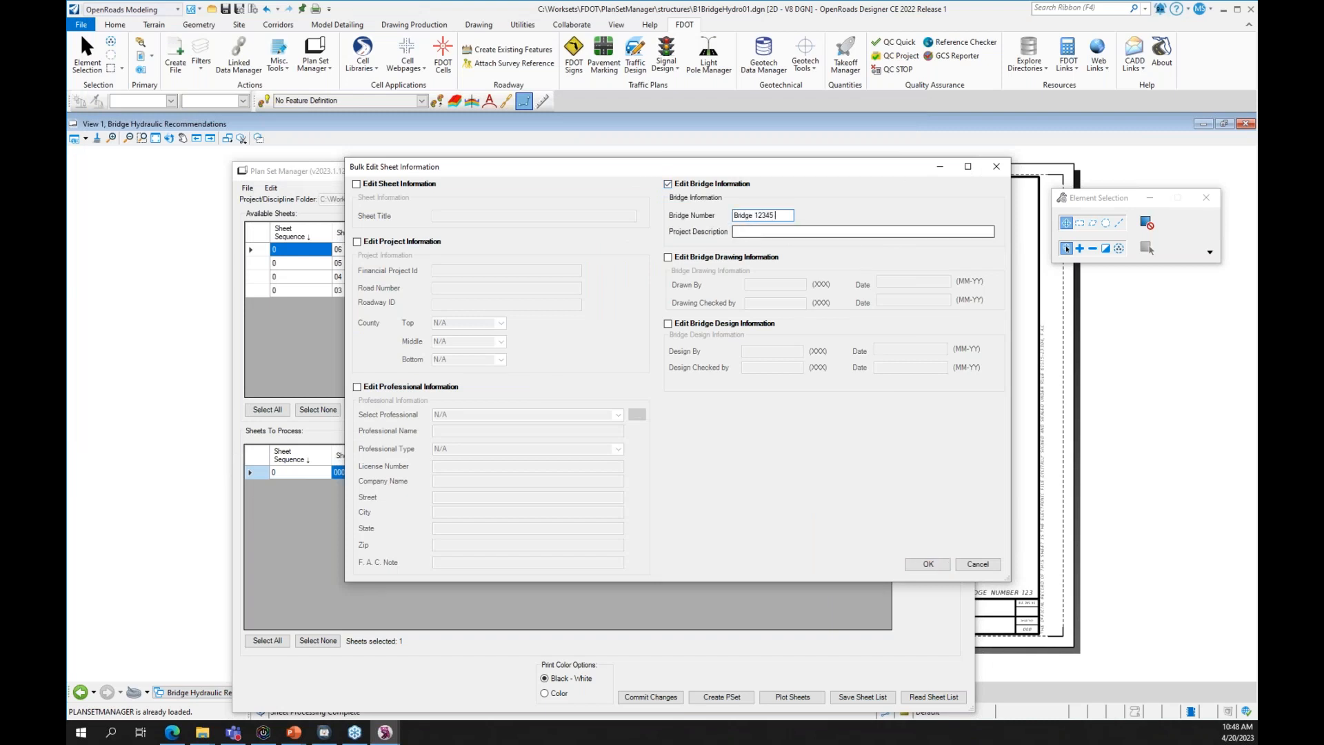
type(" & 34567")
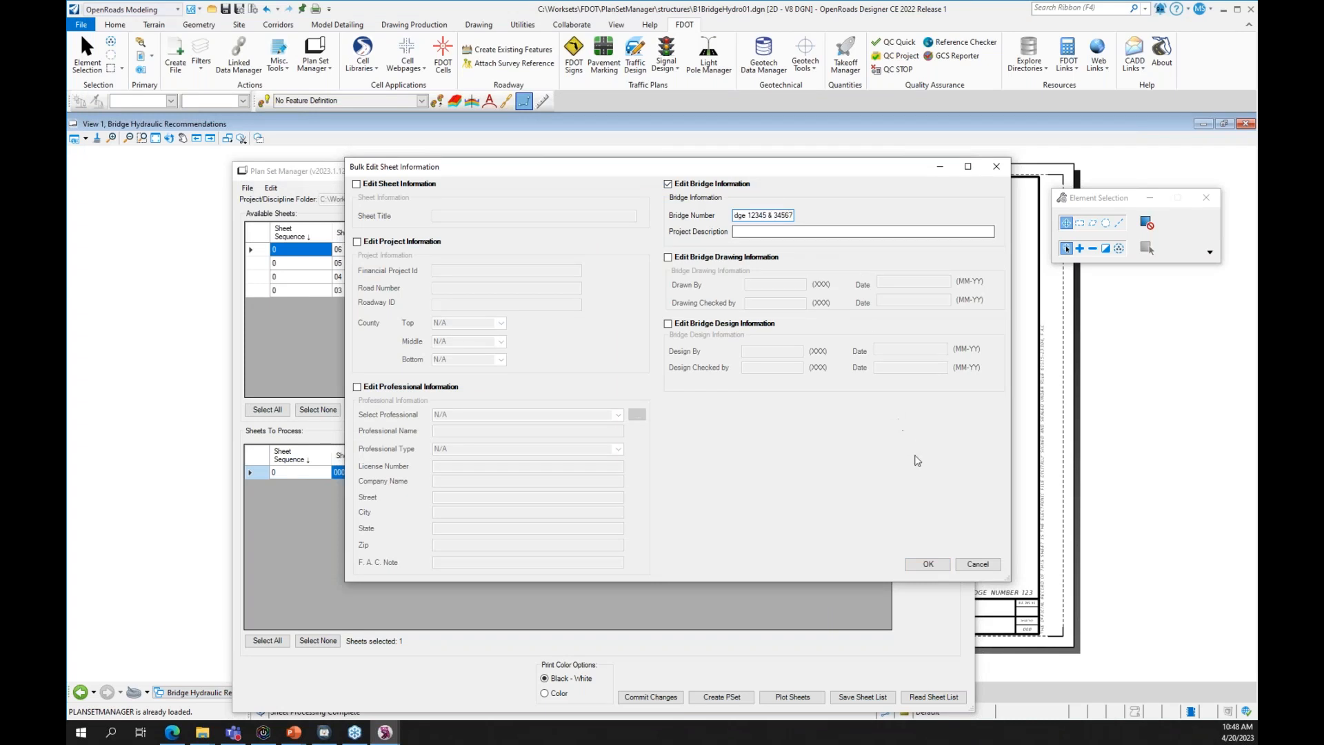
left_click(928, 564)
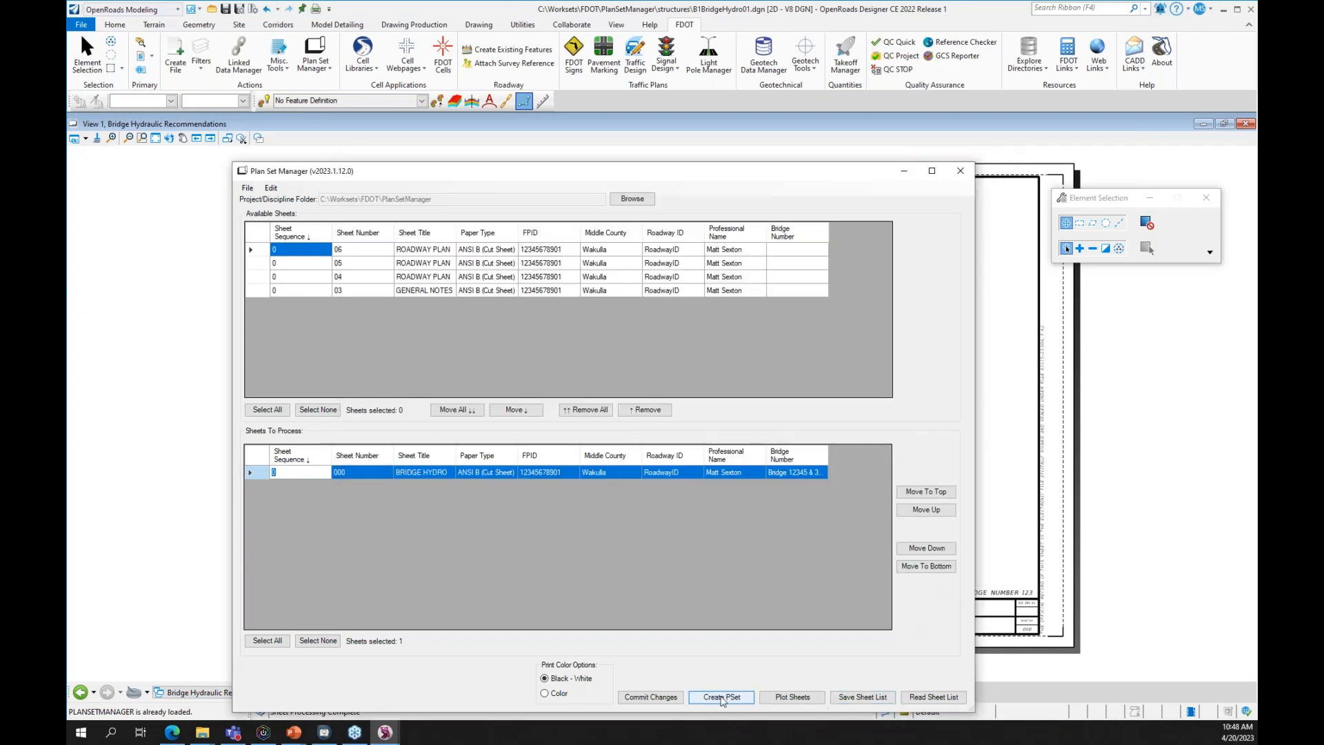
- Commit the changes to the sheet file and close Plan Set Manager
left_click(677, 698)
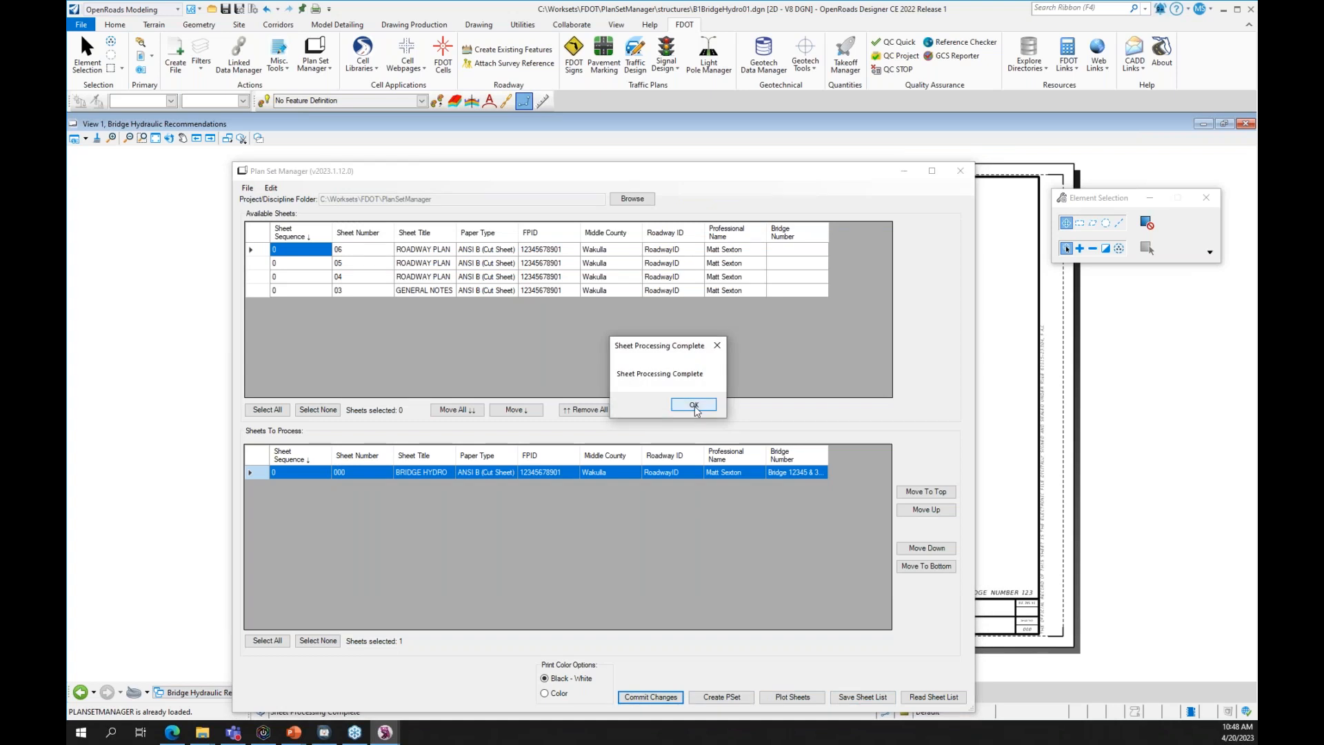
left_click(694, 405)
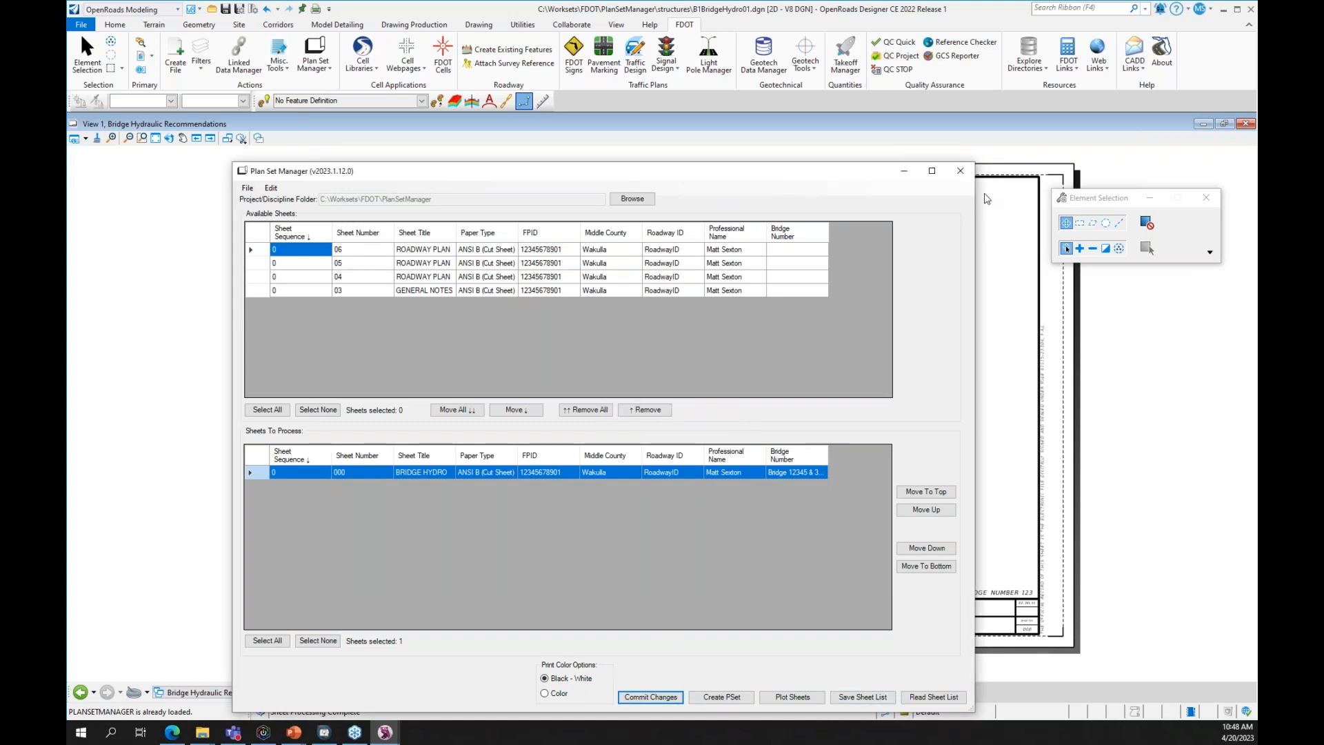
left_click(959, 170)
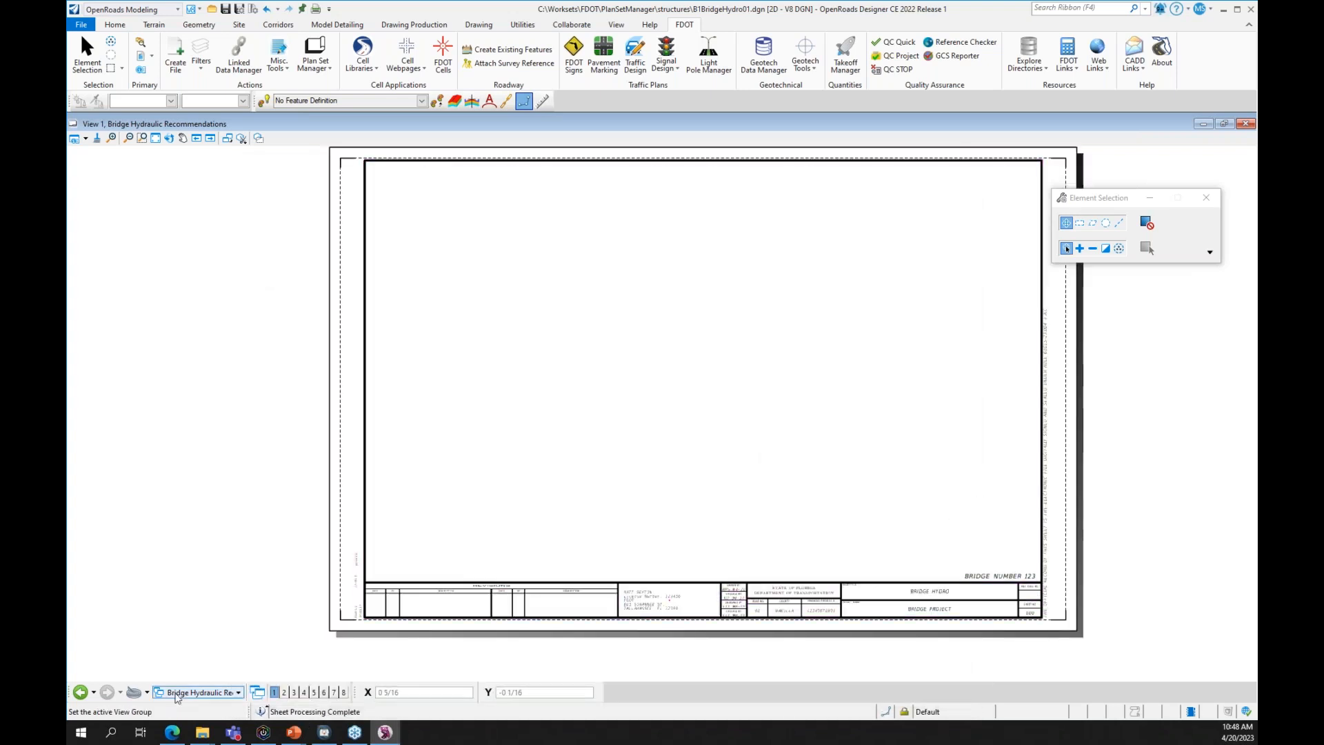
- Reload the Bridge Hydraulic Recommendations model, check the title block shows BRIDGE 12345 & 34567, and save
left_click(185, 692)
left_click(206, 656)
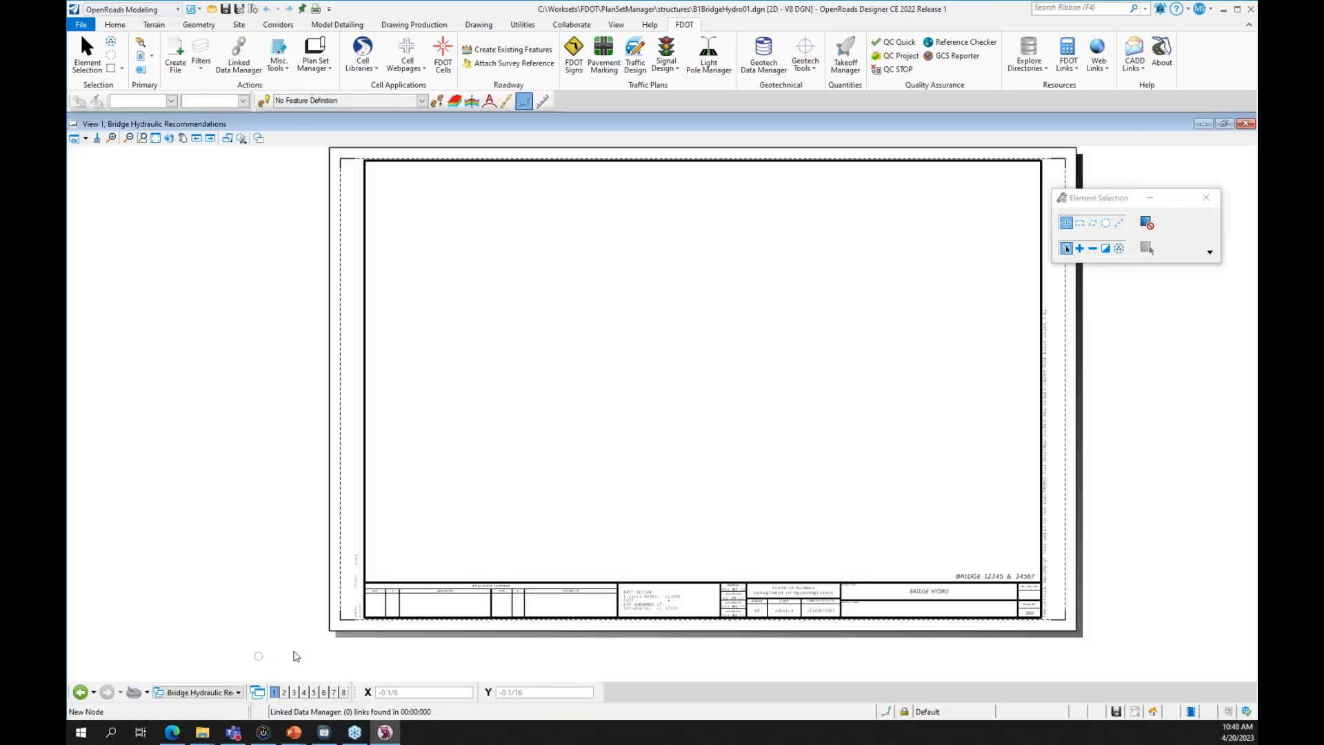
scroll(1059, 590, "up", 5)
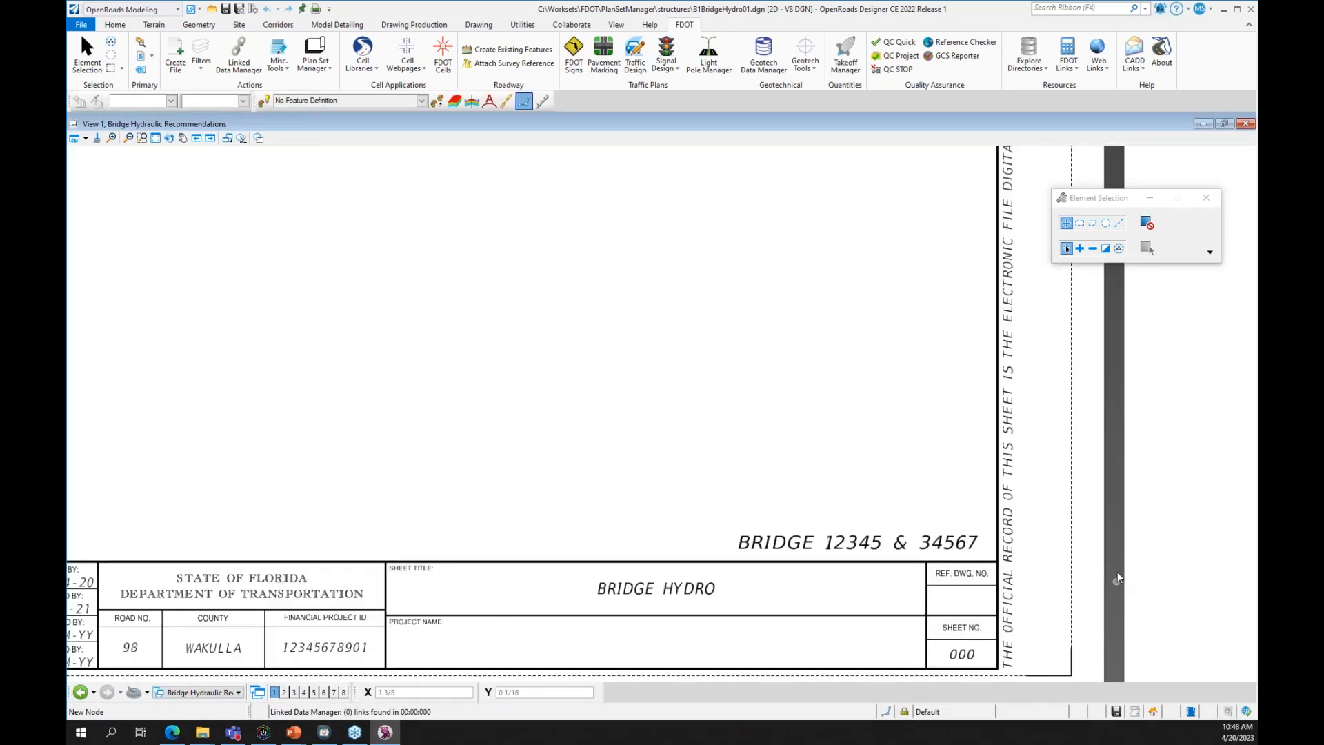
scroll(1134, 546, "down", 1)
scroll(1134, 546, "down", 1)
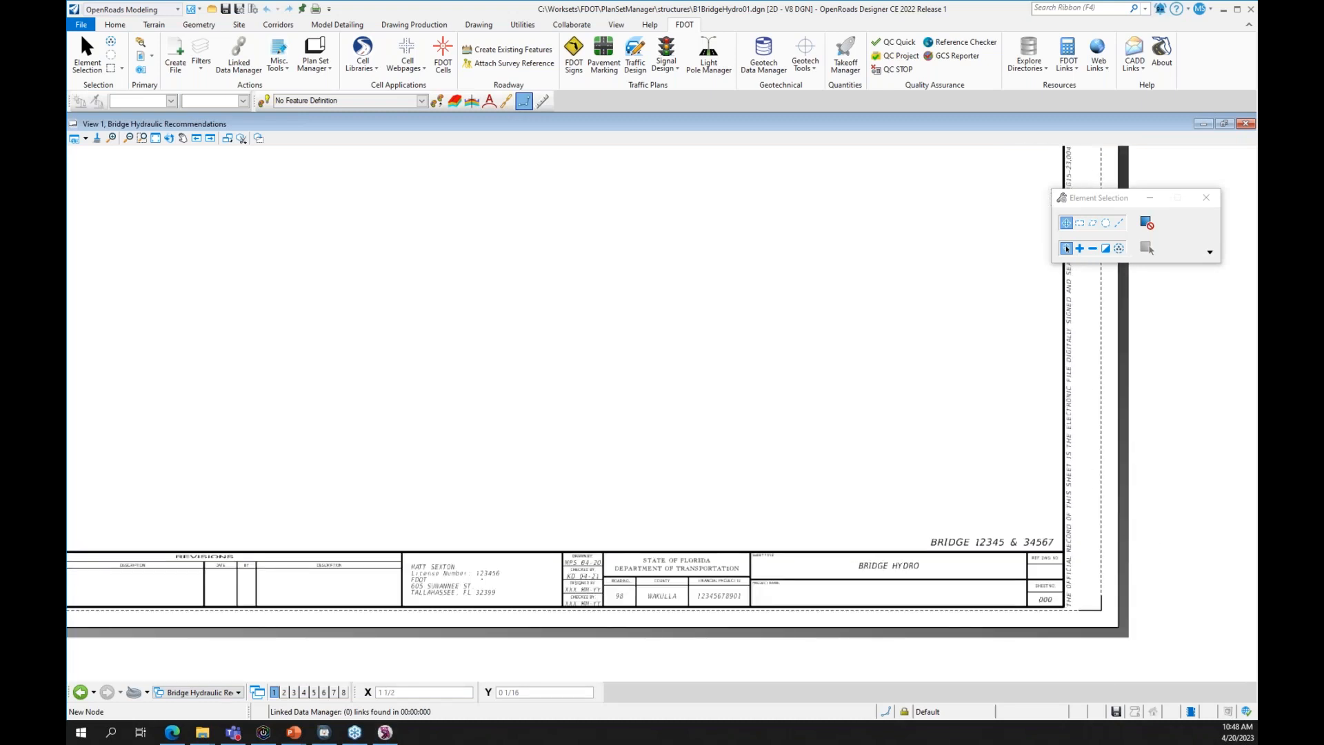
key("ctrl+s")
- Load the project folder's sheets into Plan Set Manager and queue all five for processing
left_click(315, 63)
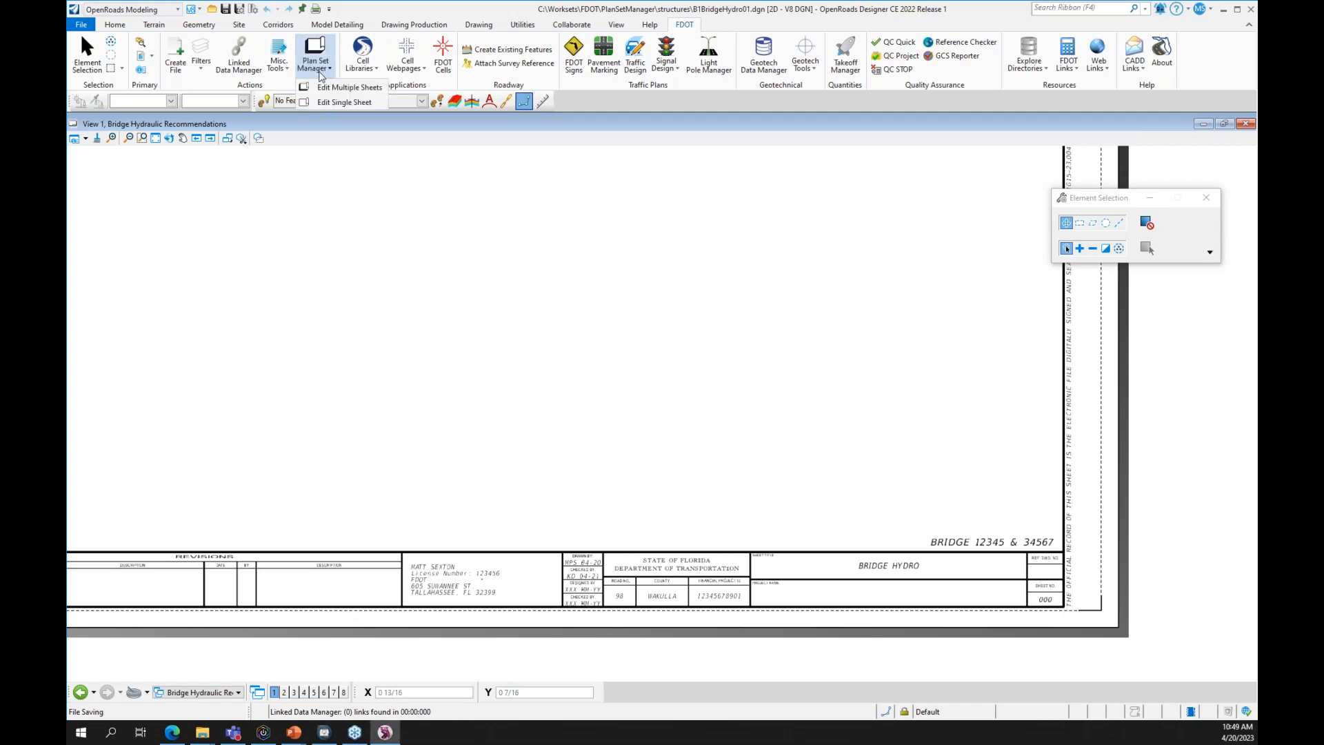
left_click(350, 87)
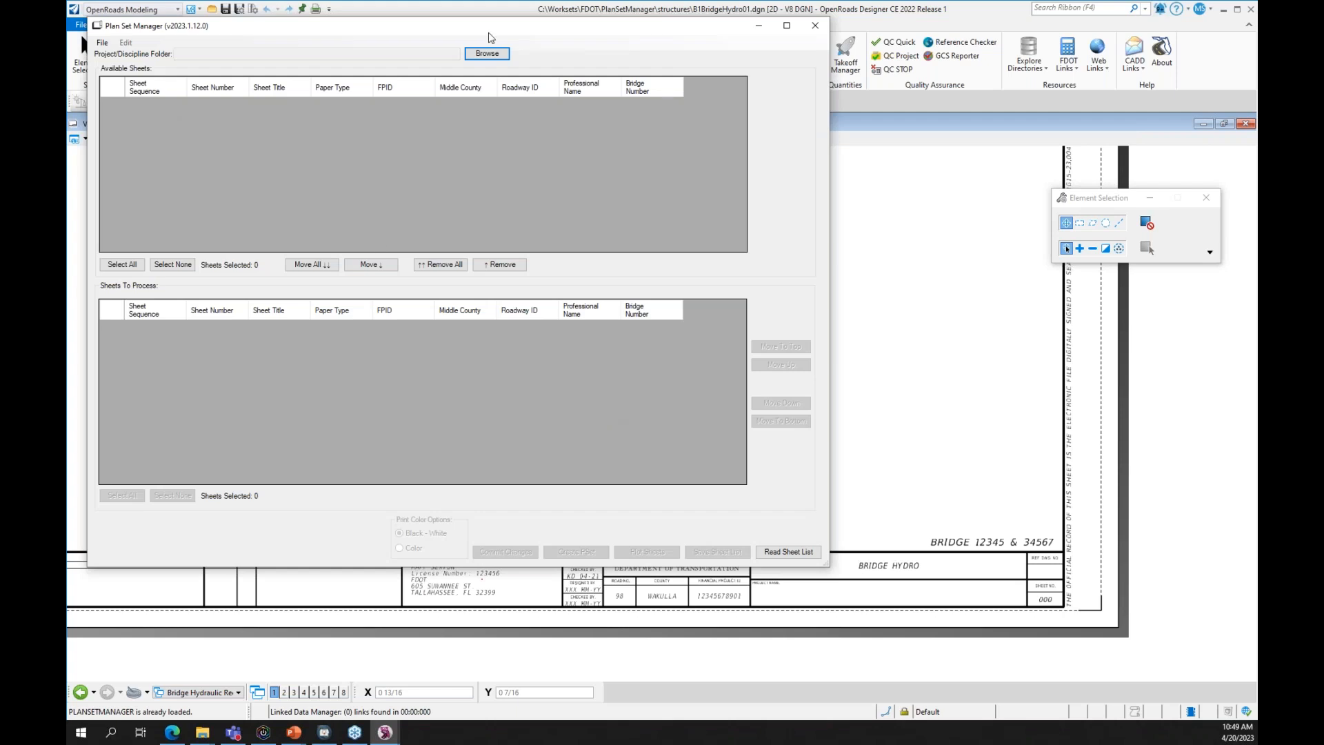
left_click(467, 59)
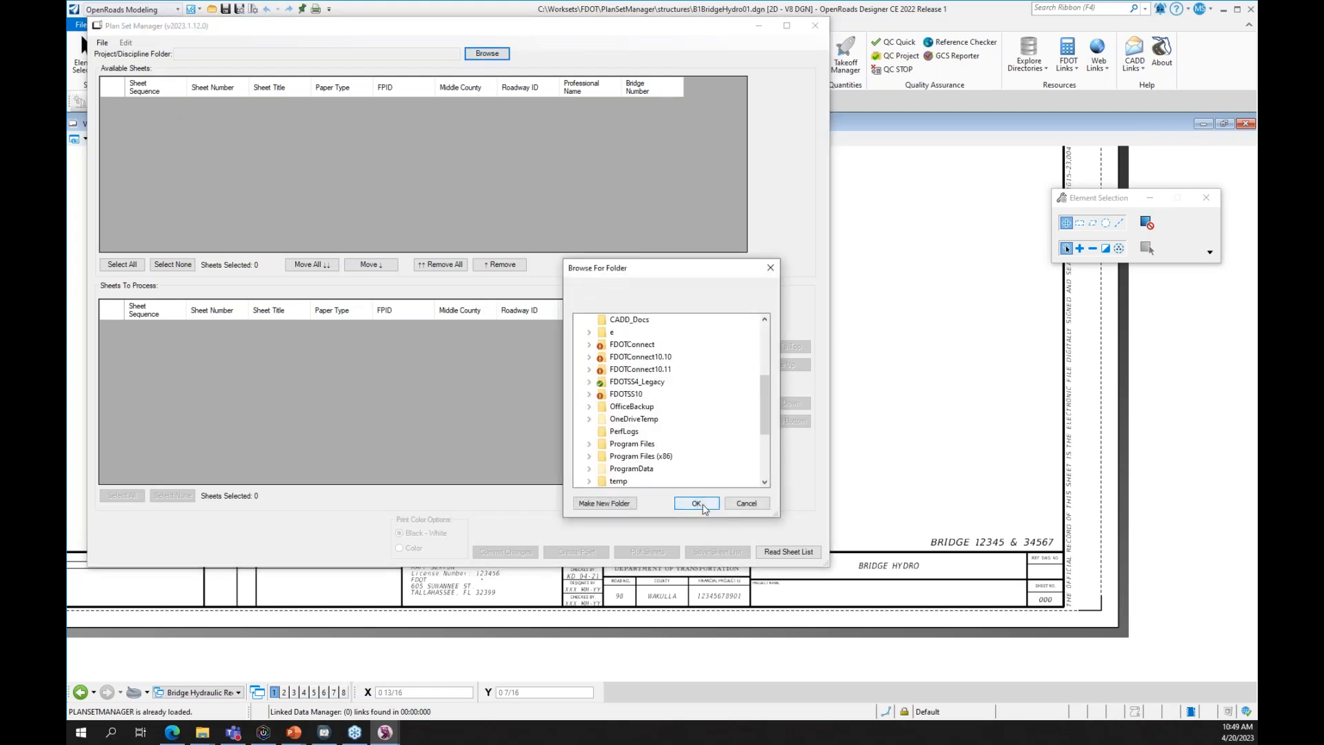
key("Return")
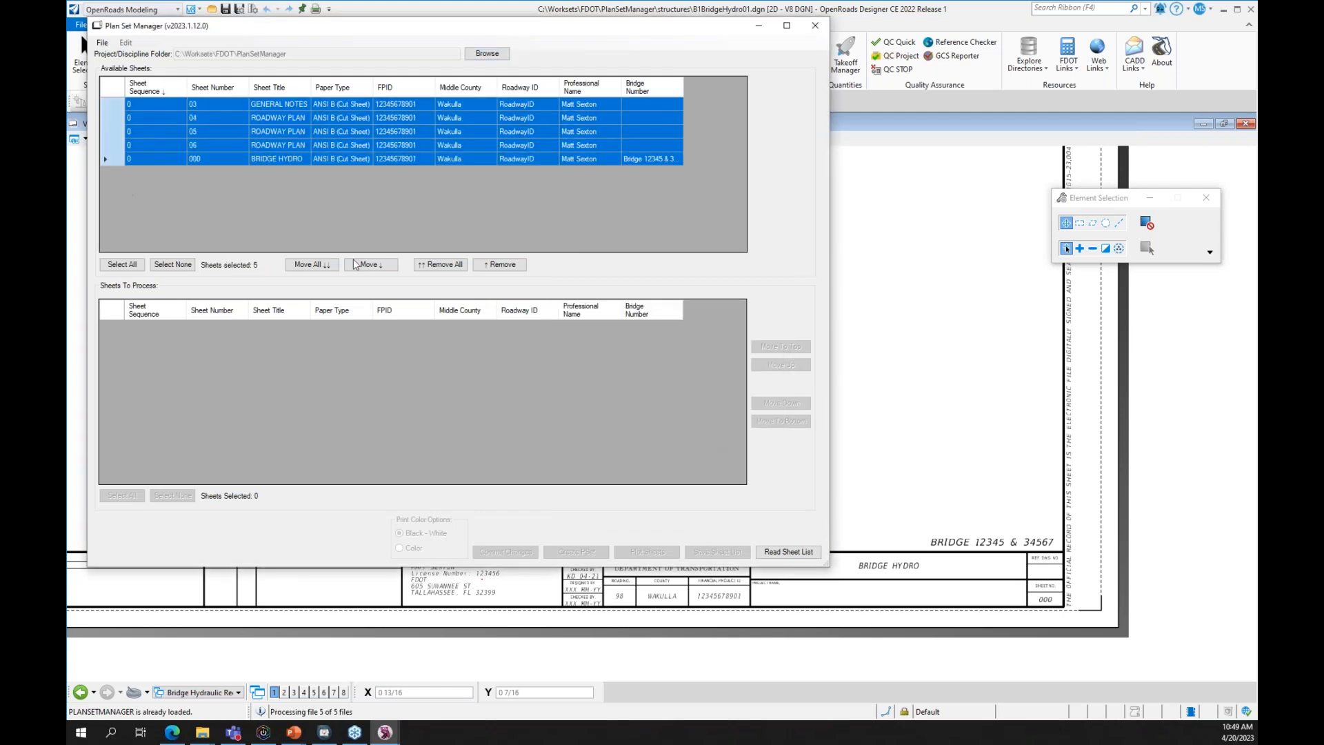
left_click(310, 264)
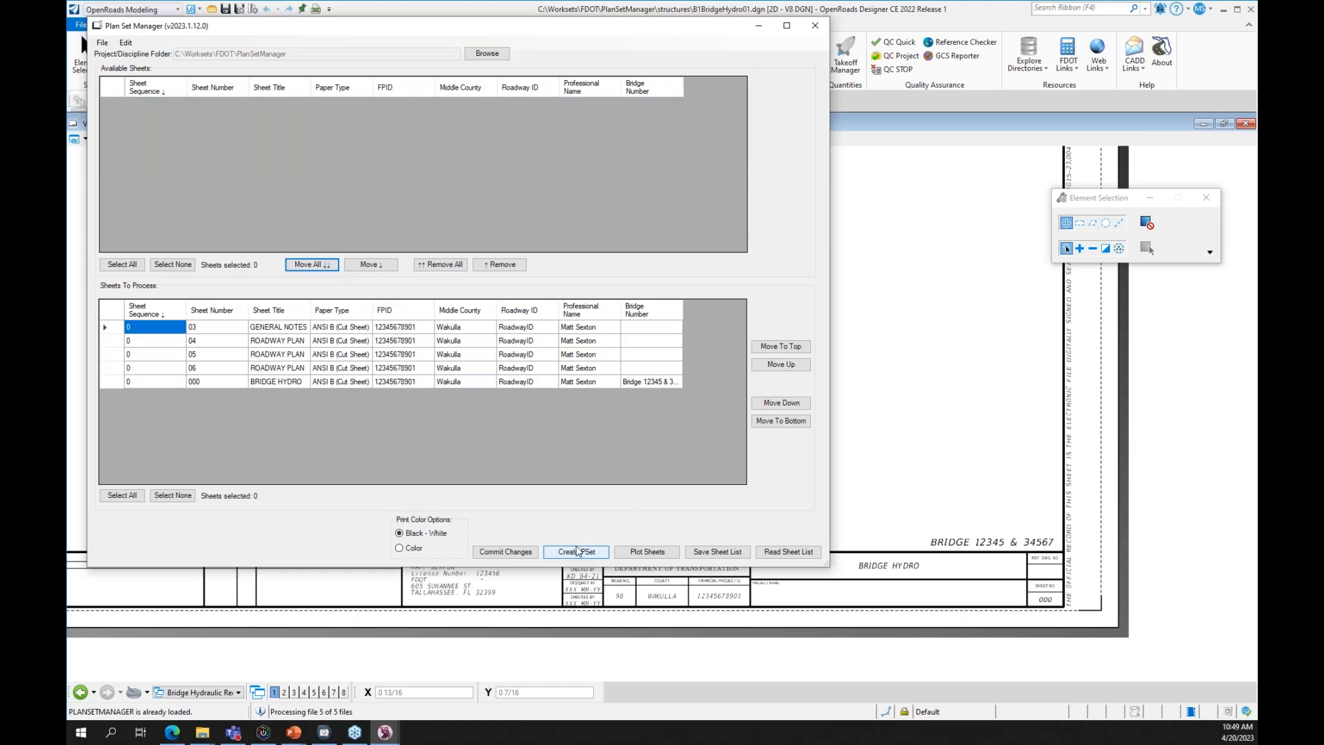
- Save a plot set named PlanSetPSET, then bring up the closing thank-you slide
left_click(578, 552)
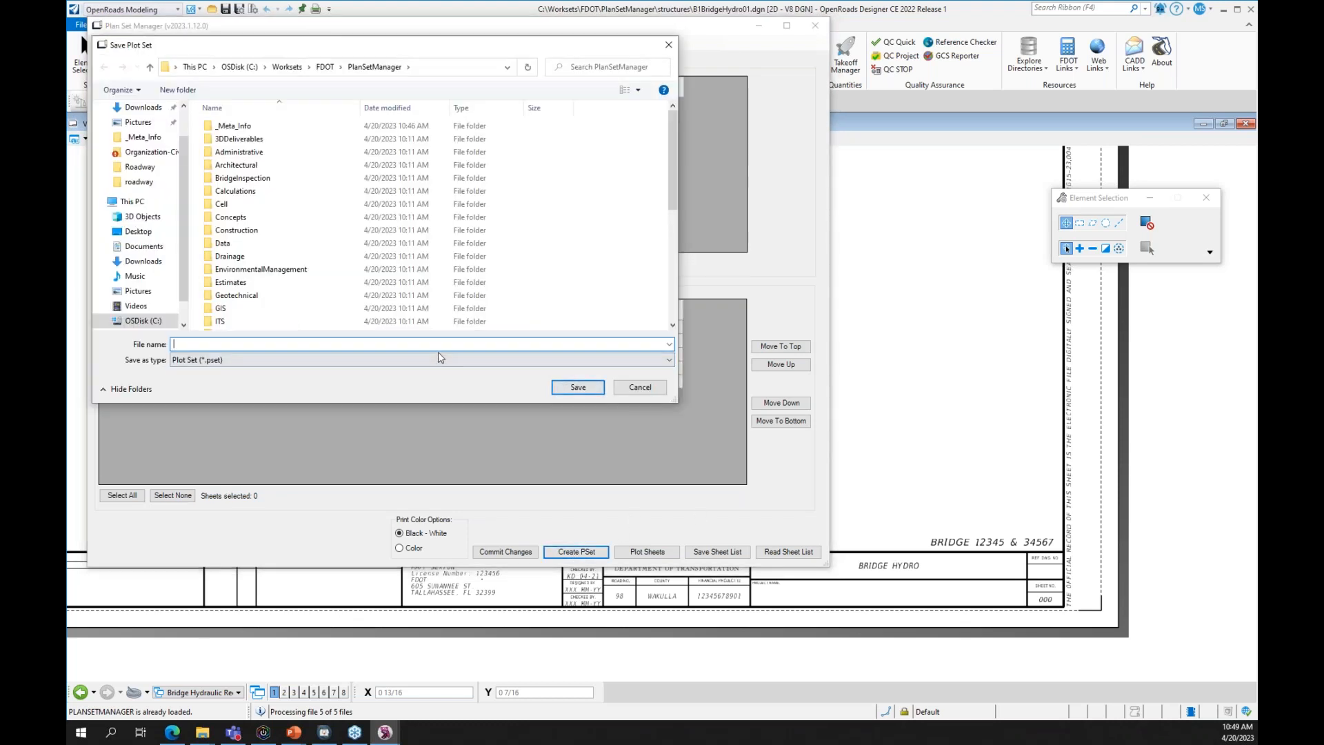
type("PlanSetPSET")
key("Return")
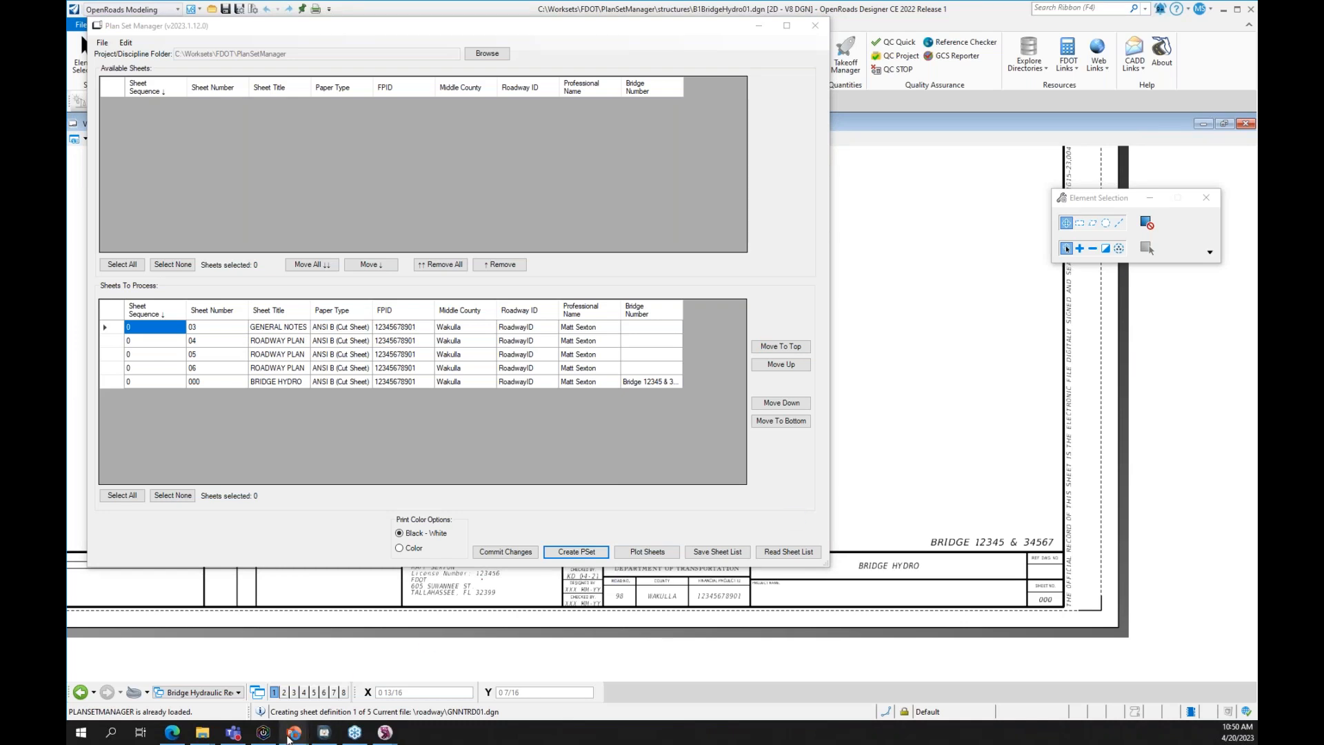
mouse_move(288, 738)
left_click(398, 677)
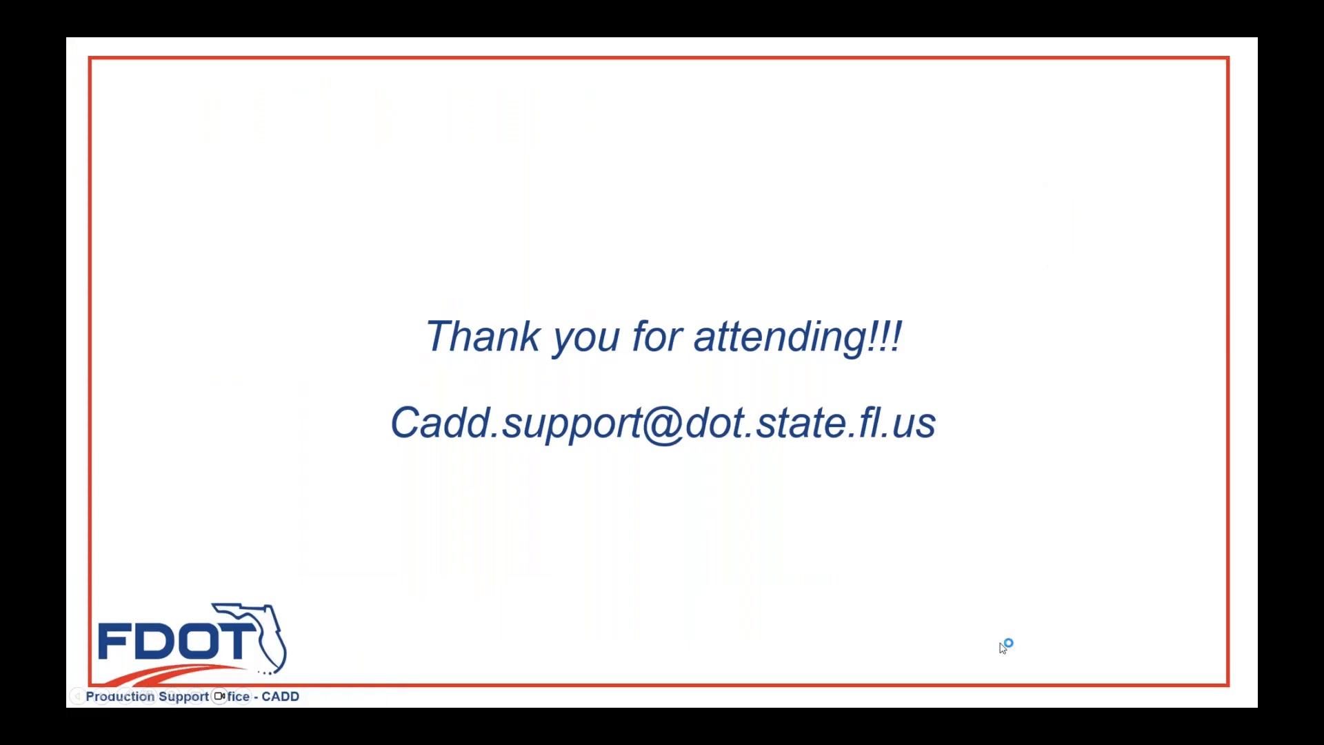